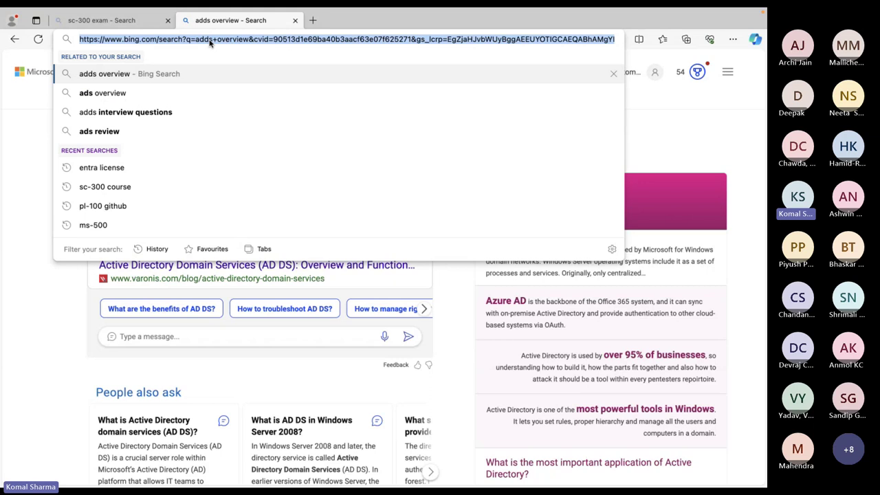
Navigate Edge to entra.microsoft.com to load the Microsoft Entra admin center home page
{"action": "type", "text": "ad"}
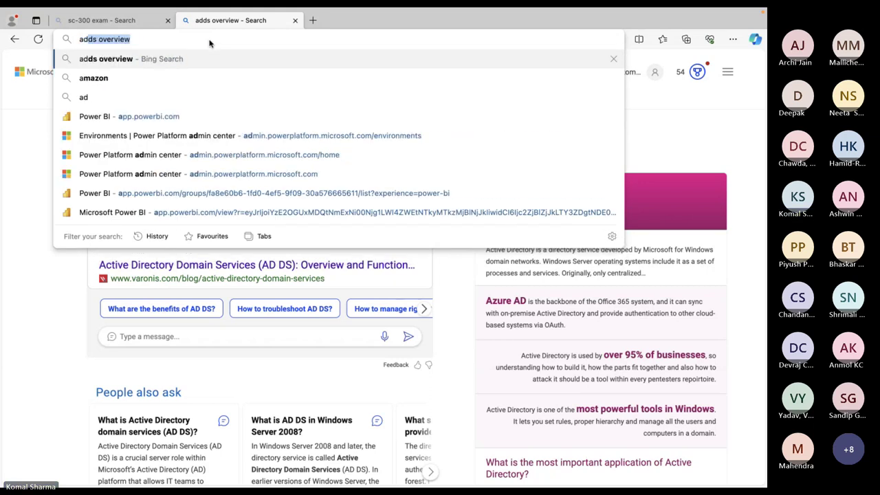
{"action": "type", "text": "min"}
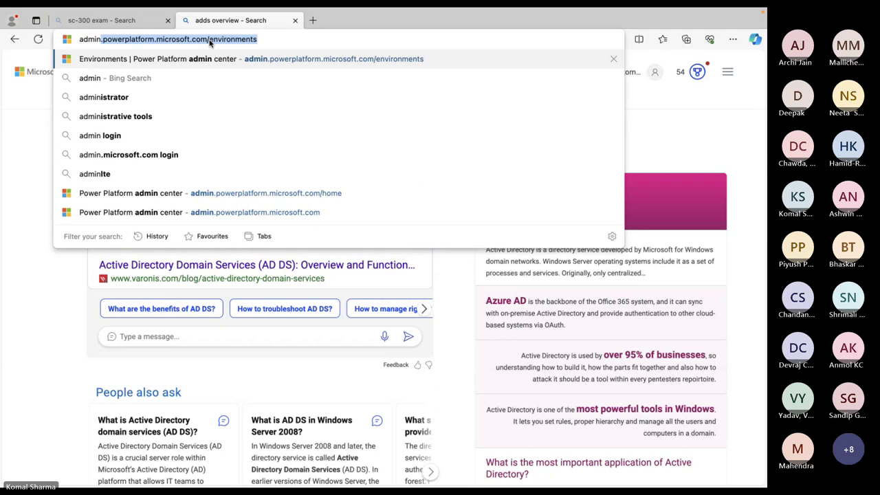
{"action": "key", "text": "BackSpace"}
{"action": "key", "text": "BackSpace"}
{"action": "key", "text": "BackSpace"}
{"action": "key", "text": "BackSpace"}
{"action": "key", "text": "BackSpace"}
{"action": "key", "text": "BackSpace"}
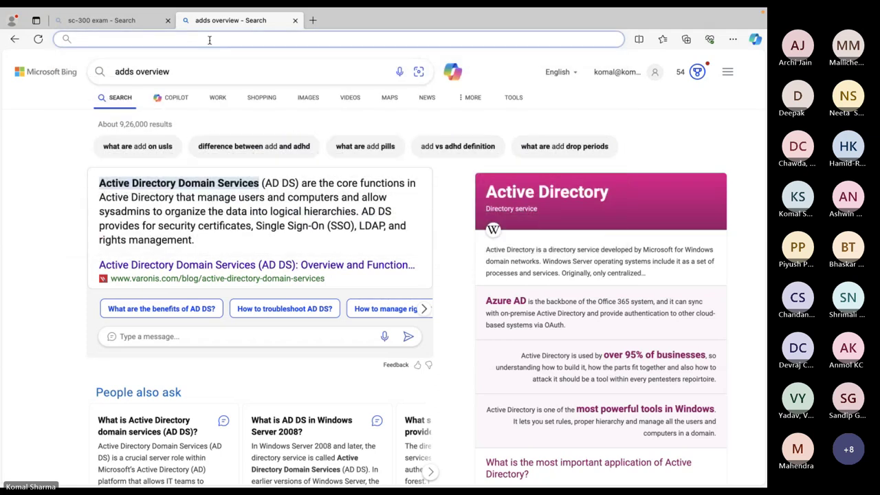
{"action": "type", "text": "entr"}
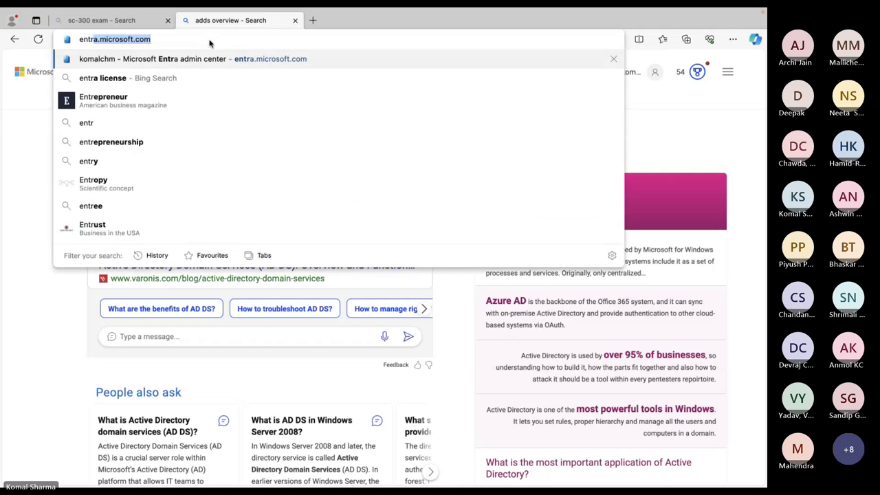
{"action": "key", "text": "Return"}
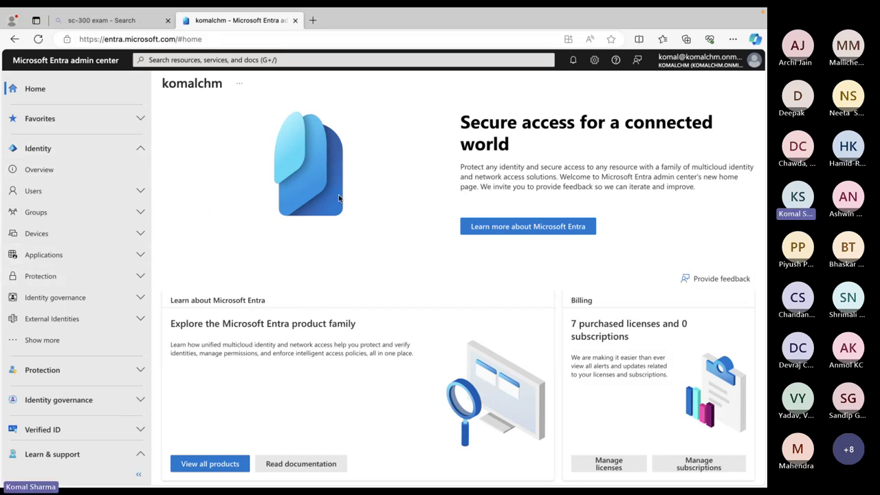
{"action": "scroll", "coordinate": [283, 278], "scroll_direction": "down", "scroll_amount": 1}
{"action": "scroll", "coordinate": [284, 277], "scroll_direction": "up", "scroll_amount": 1}
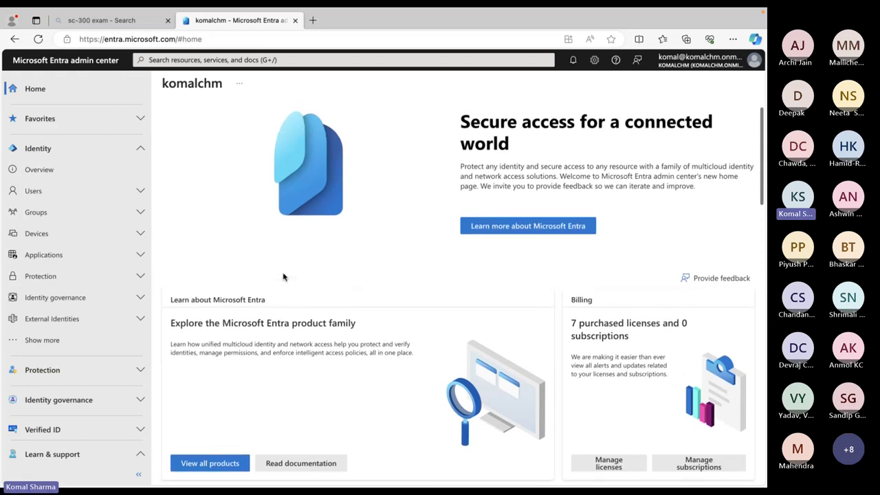
{"action": "scroll", "coordinate": [284, 277], "scroll_direction": "down", "scroll_amount": 2}
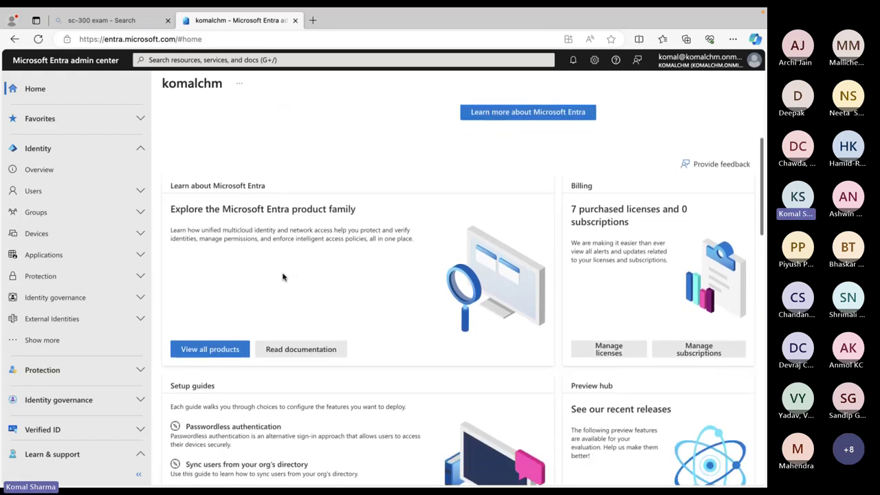
{"action": "scroll", "coordinate": [283, 278], "scroll_direction": "up", "scroll_amount": 2}
{"action": "scroll", "coordinate": [283, 277], "scroll_direction": "down", "scroll_amount": 3}
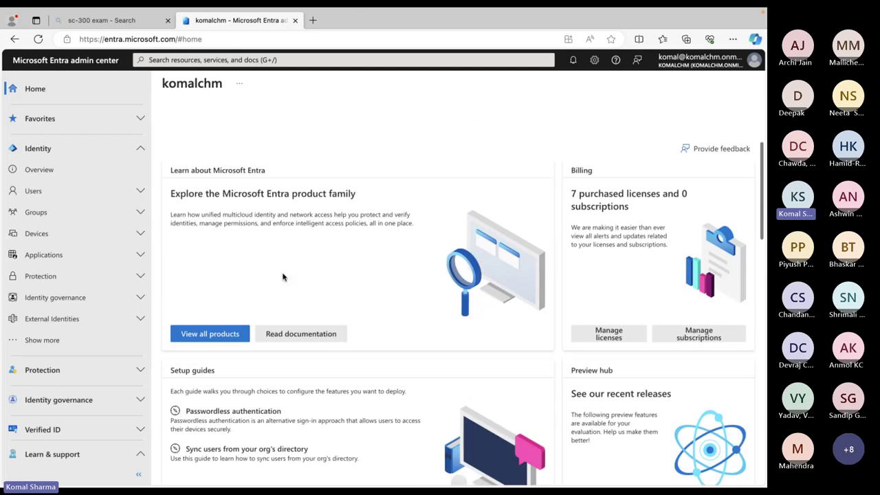
{"action": "scroll", "coordinate": [283, 277], "scroll_direction": "down", "scroll_amount": 3}
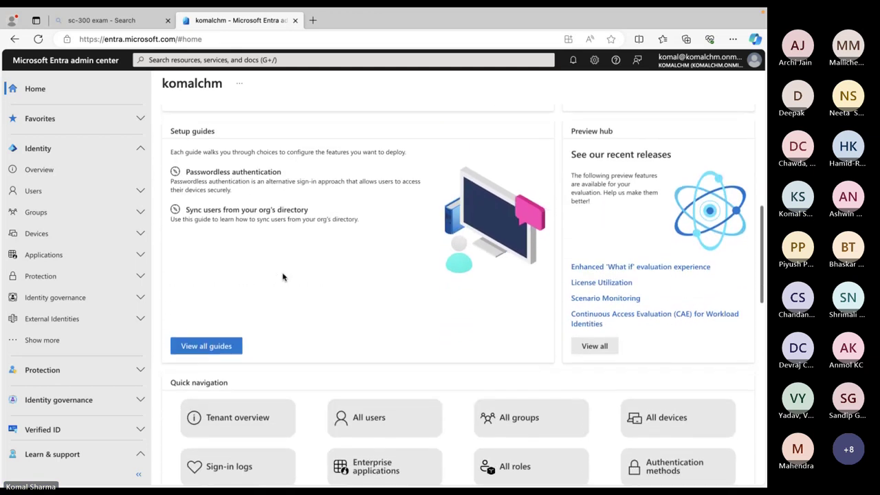
{"action": "scroll", "coordinate": [283, 277], "scroll_direction": "down", "scroll_amount": 2}
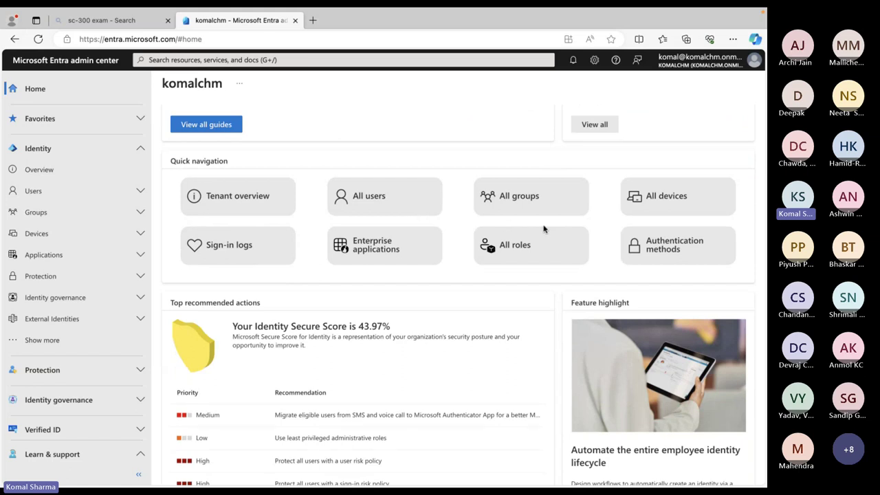
{"action": "left_click", "coordinate": [250, 203]}
Open Tenant overview to review the P2 license and user, group, app and device counts
{"action": "left_click", "coordinate": [241, 205]}
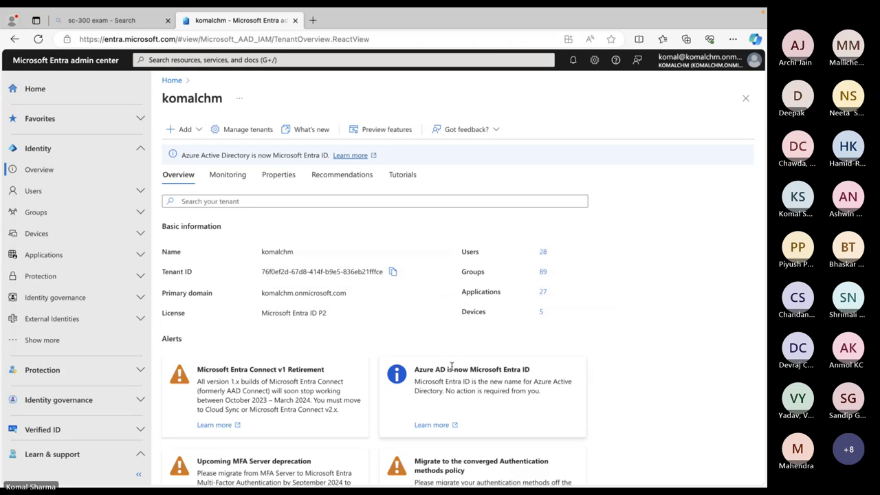
{"action": "scroll", "coordinate": [451, 366], "scroll_direction": "down", "scroll_amount": 2}
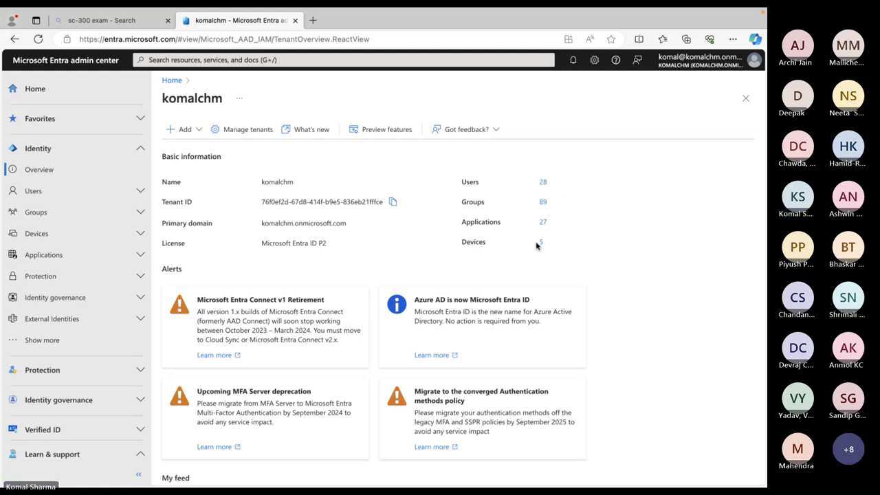
{"action": "scroll", "coordinate": [538, 246], "scroll_direction": "down", "scroll_amount": 10}
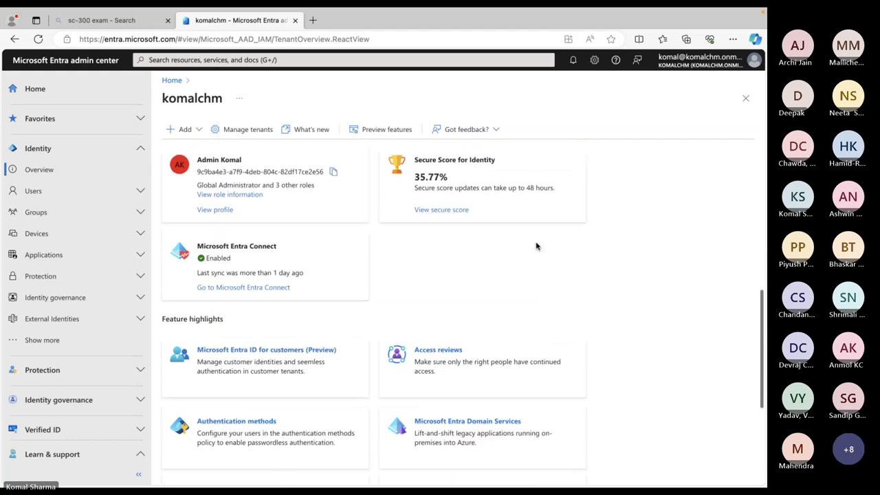
{"action": "scroll", "coordinate": [538, 246], "scroll_direction": "down", "scroll_amount": 2}
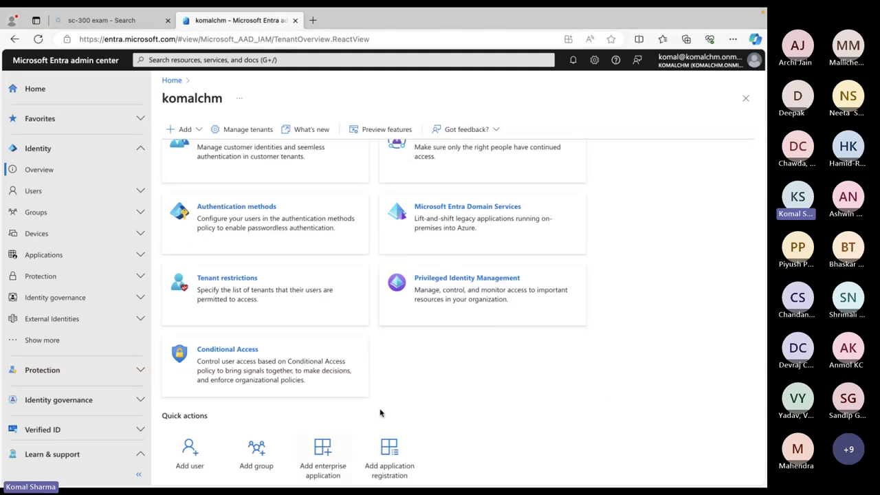
Expand Identity > Users and open the All users list of 28 users
{"action": "left_click", "coordinate": [35, 173]}
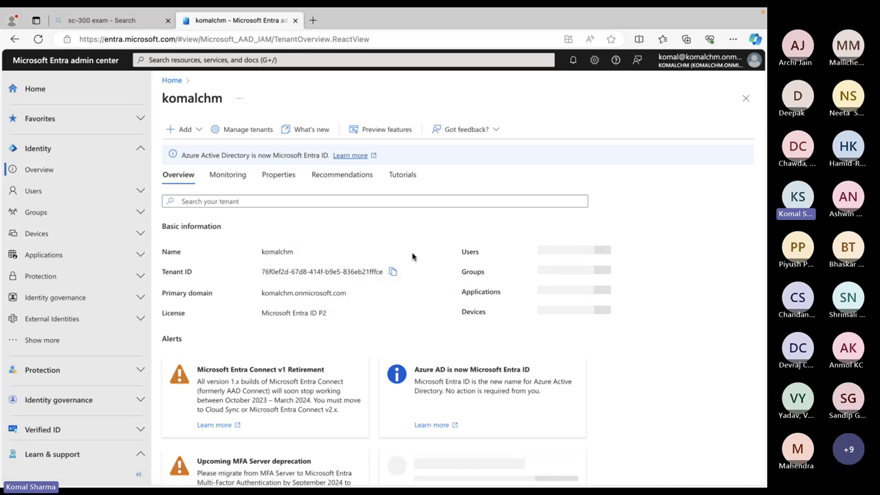
{"action": "left_click", "coordinate": [34, 195]}
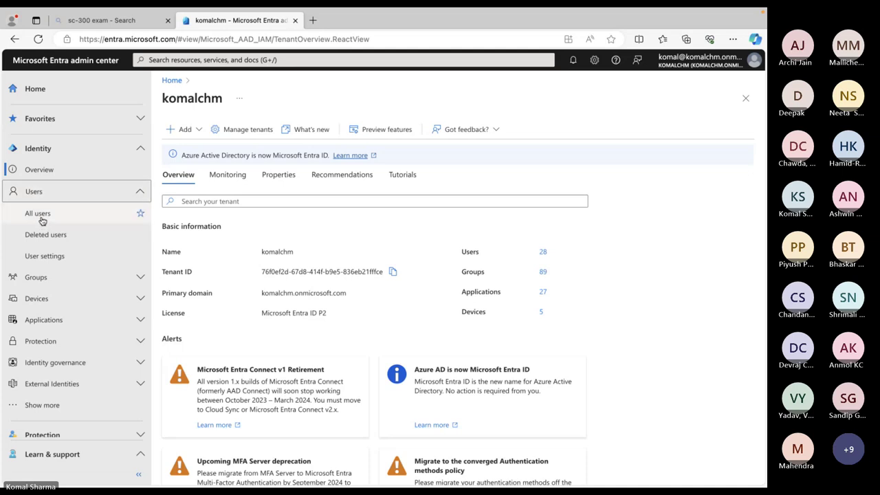
{"action": "left_click", "coordinate": [40, 220]}
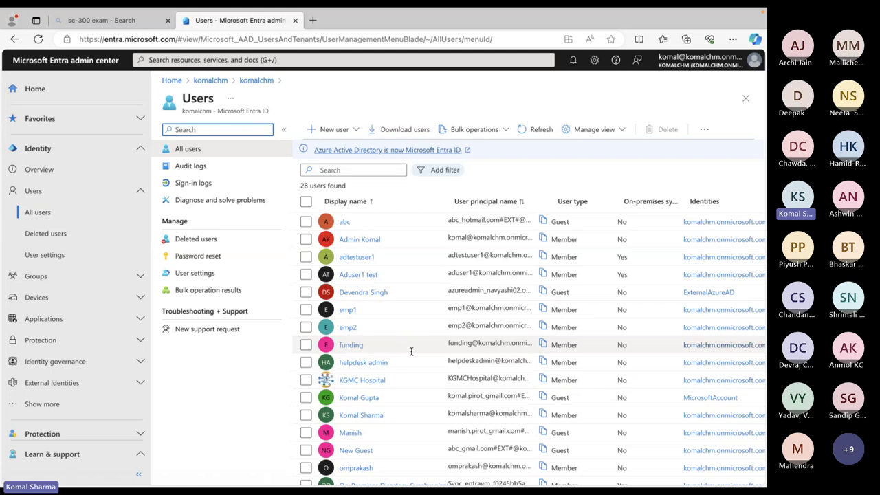
{"action": "scroll", "coordinate": [411, 351], "scroll_direction": "down", "scroll_amount": 5}
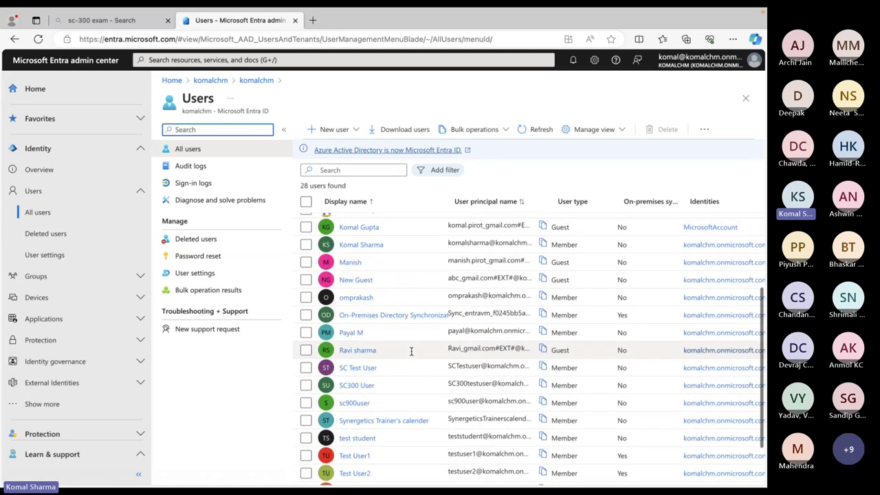
{"action": "scroll", "coordinate": [411, 351], "scroll_direction": "up", "scroll_amount": 5}
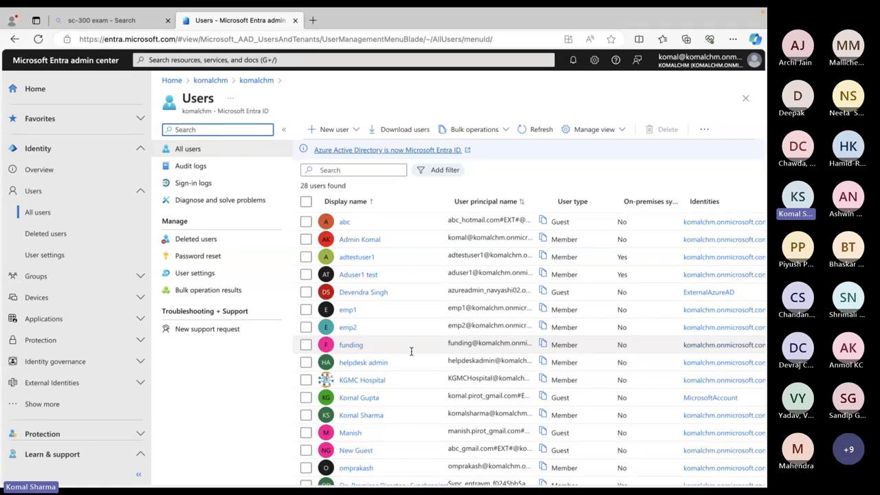
{"action": "scroll", "coordinate": [411, 352], "scroll_direction": "down", "scroll_amount": 5}
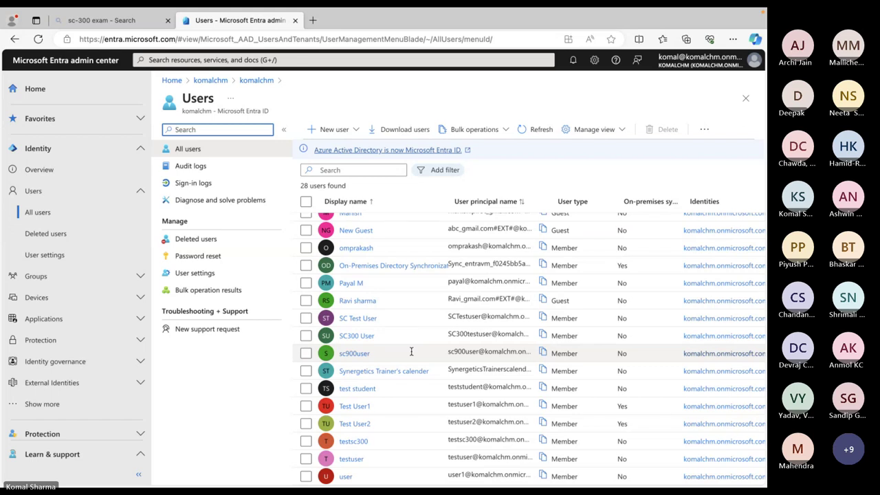
{"action": "scroll", "coordinate": [411, 352], "scroll_direction": "right", "scroll_amount": 3}
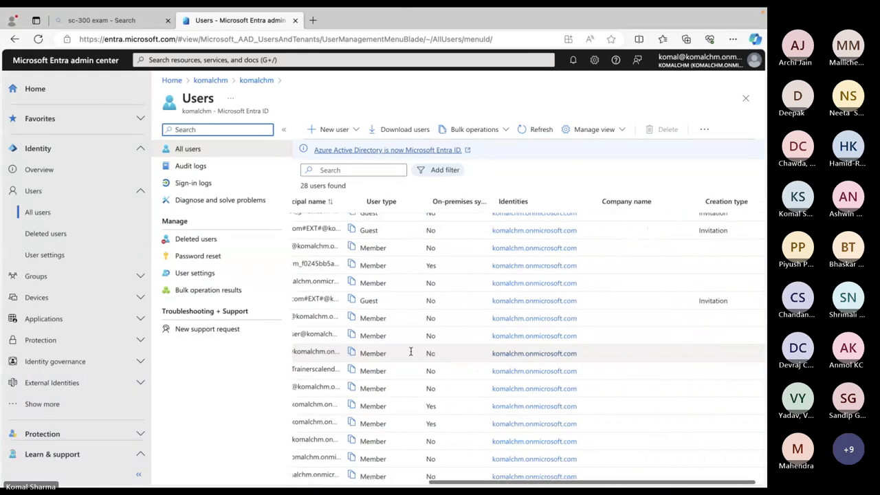
{"action": "scroll", "coordinate": [411, 351], "scroll_direction": "left", "scroll_amount": 10}
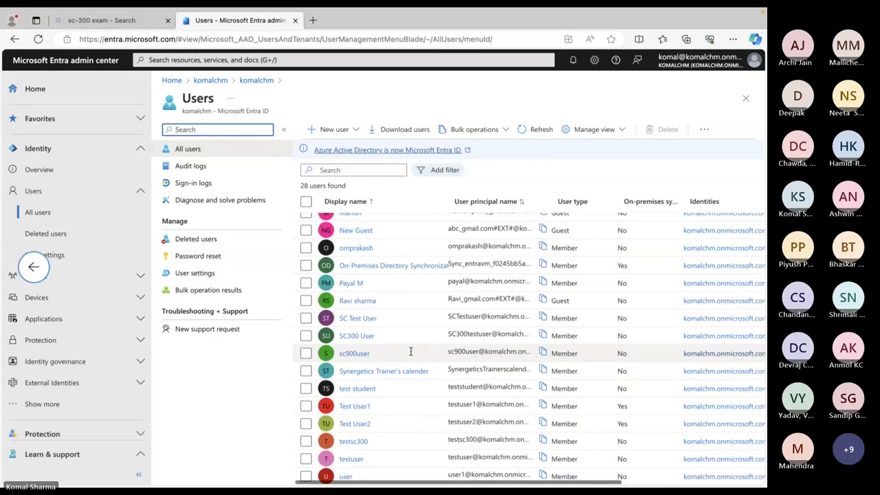
{"action": "left_click", "coordinate": [36, 215]}
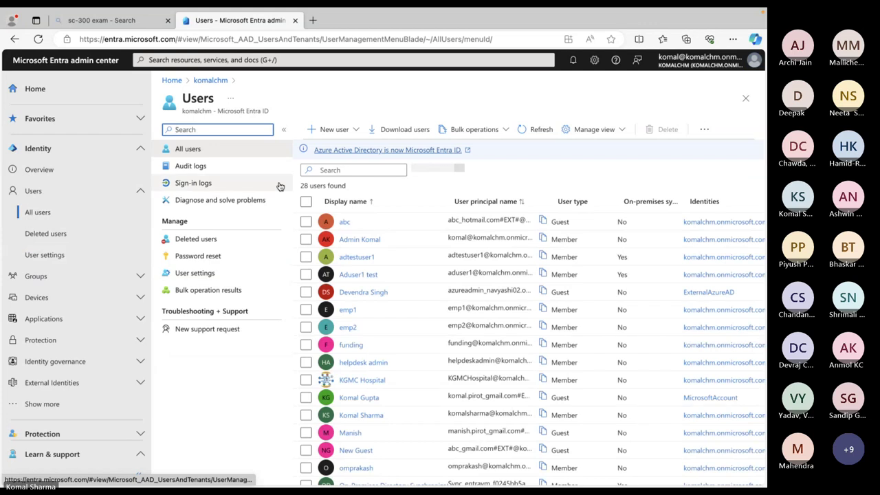
Start a new internal user and set its principal name to Testnewuser instead of the taken TestSC300
{"action": "left_click", "coordinate": [355, 130]}
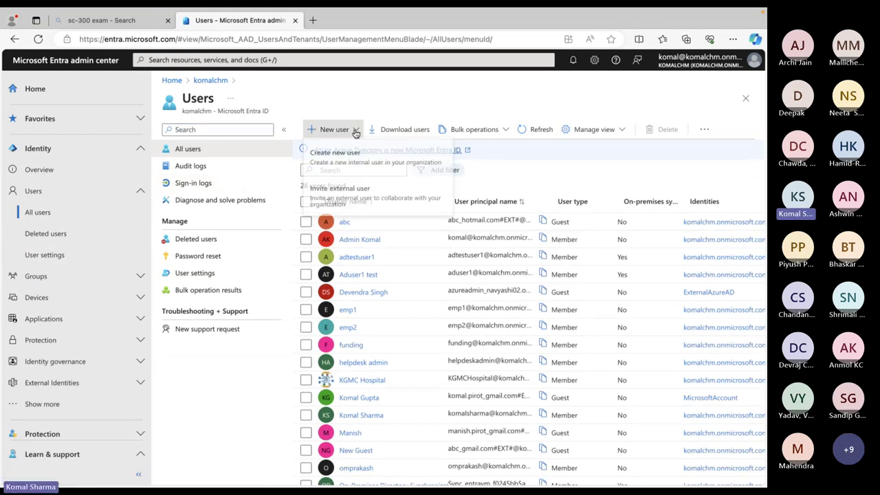
{"action": "left_click", "coordinate": [384, 168]}
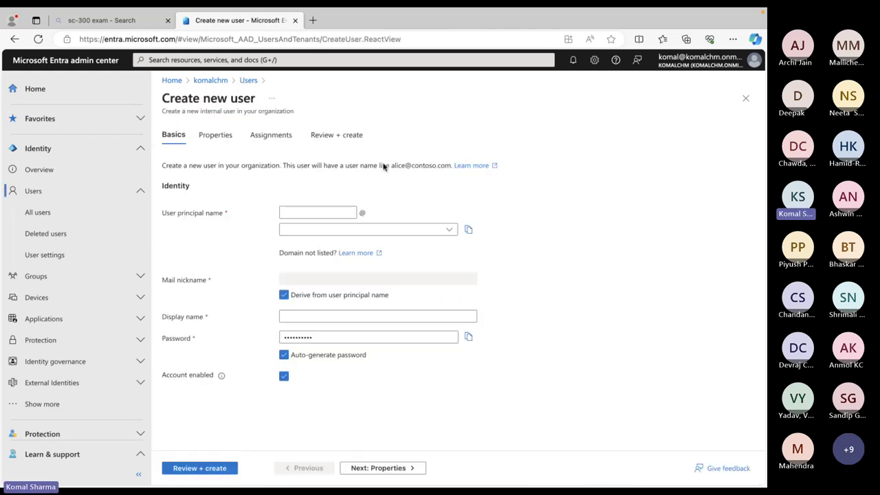
{"action": "left_click", "coordinate": [318, 212]}
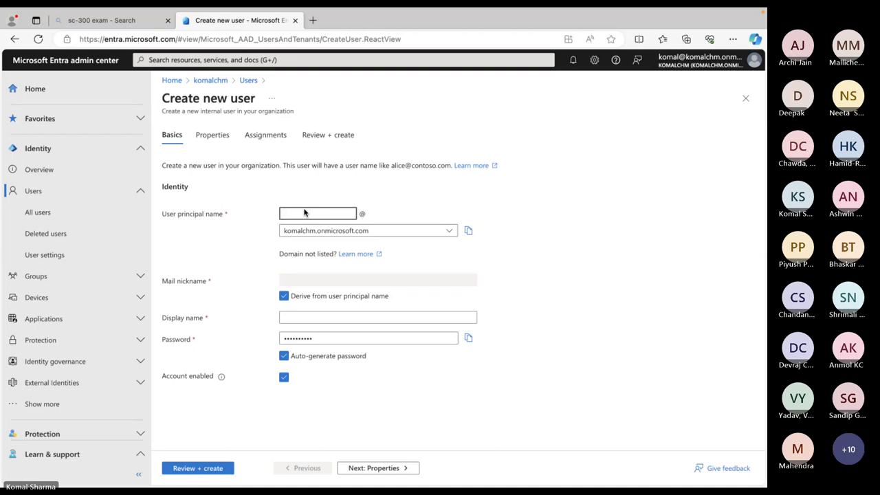
{"action": "type", "text": "Test"}
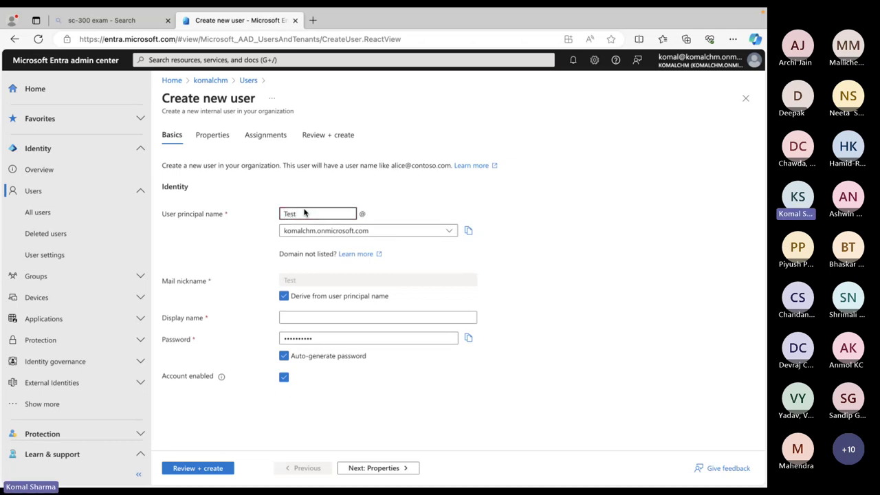
{"action": "key", "text": "BackSpace"}
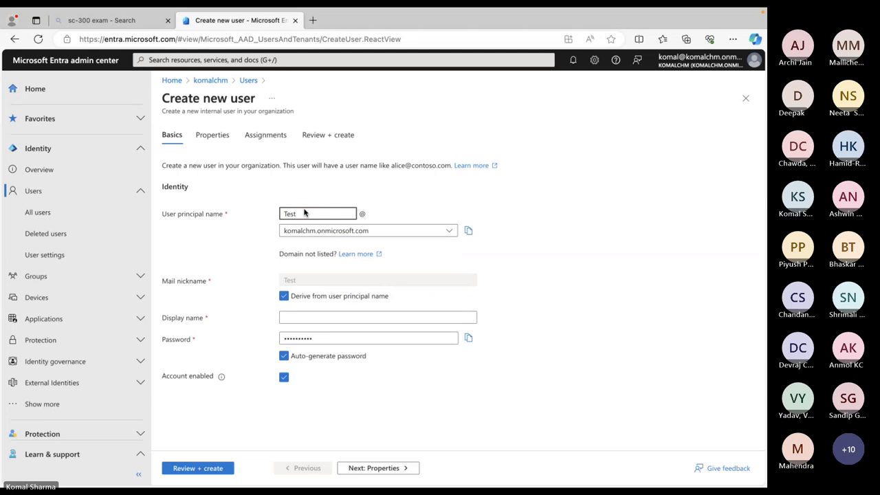
{"action": "type", "text": "SC300"}
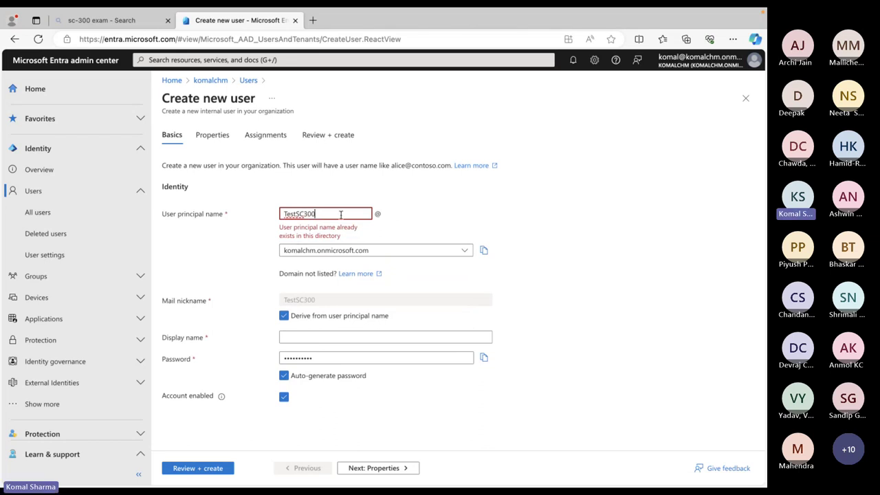
{"action": "key", "text": "BackSpace"}
{"action": "key", "text": "BackSpace"}
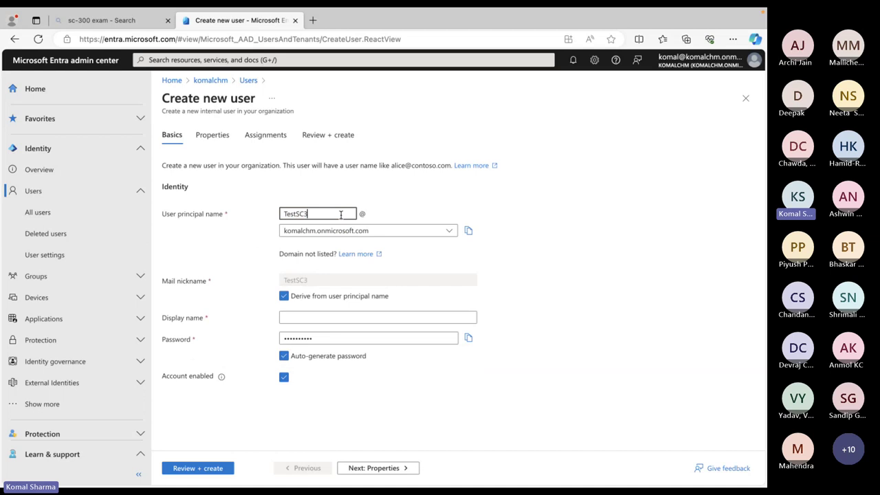
{"action": "key", "text": "BackSpace"}
{"action": "key", "text": "BackSpace"}
{"action": "key", "text": "BackSpace"}
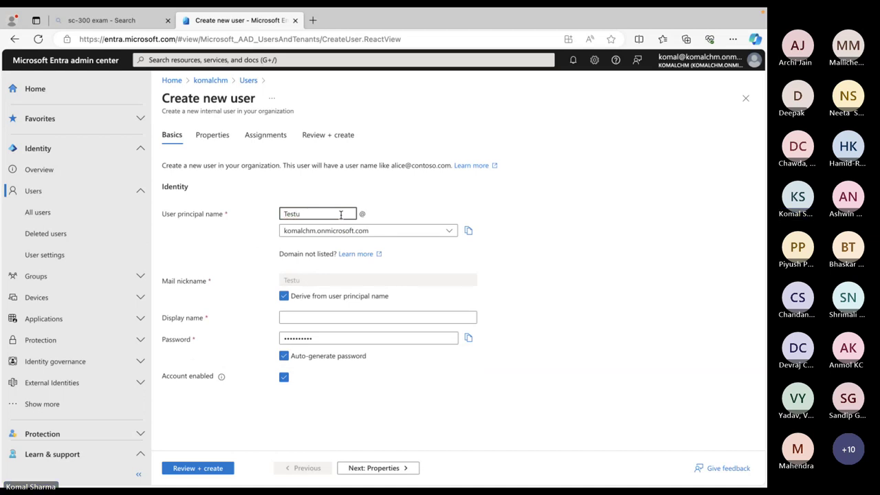
{"action": "double_click", "coordinate": [340, 215]}
{"action": "left_click", "coordinate": [340, 215]}
{"action": "key", "text": "BackSpace"}
{"action": "key", "text": "BackSpace"}
{"action": "key", "text": "BackSpace"}
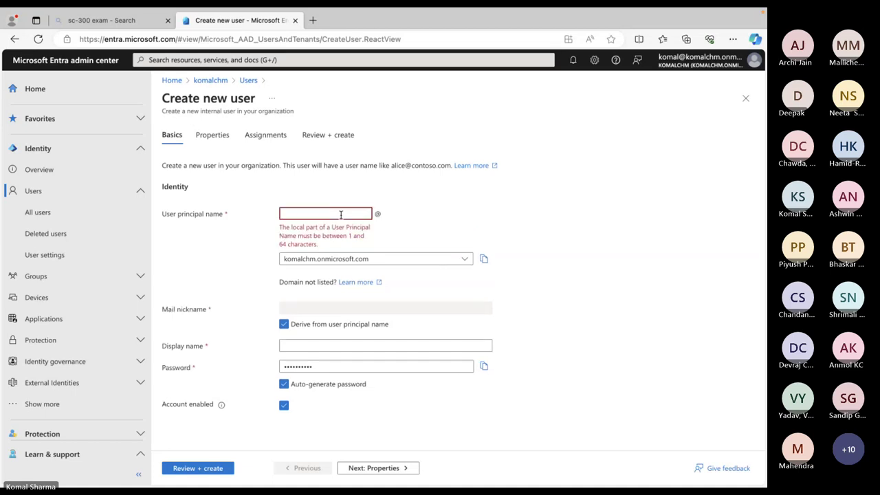
{"action": "type", "text": "Test"}
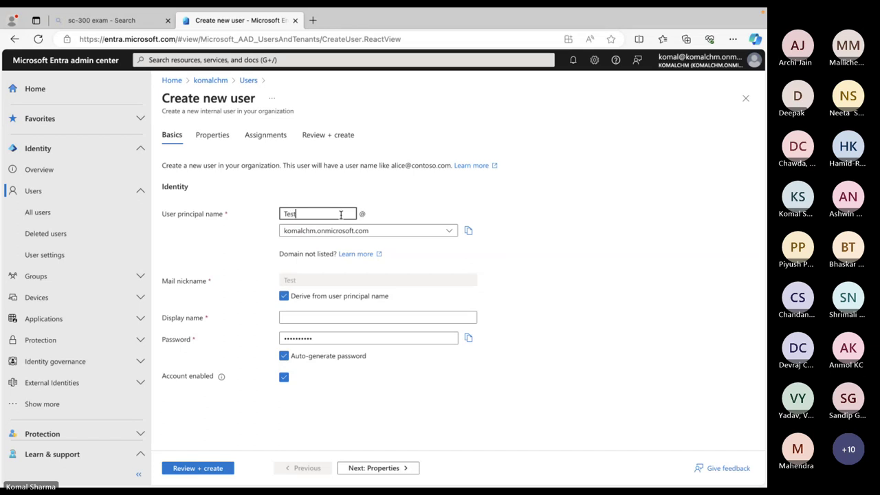
{"action": "type", "text": "newuser"}
Enter the display name 'Test New User' and copy the auto-generated password
{"action": "left_click", "coordinate": [315, 318]}
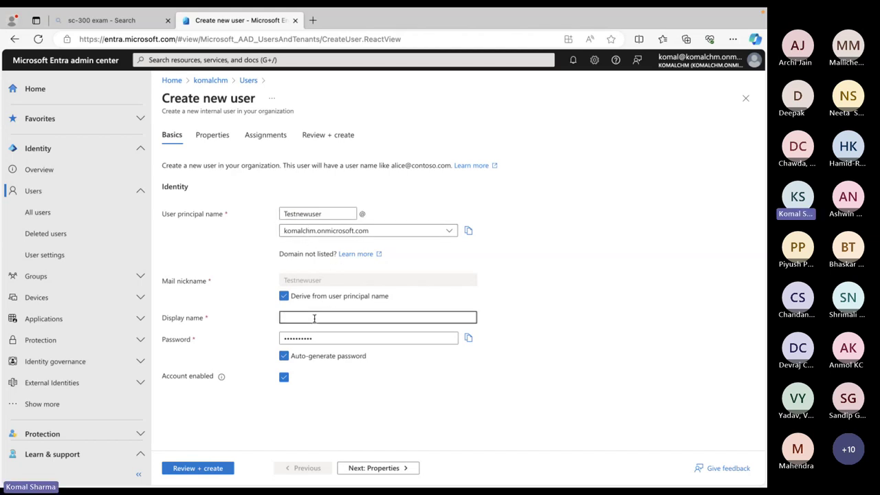
{"action": "type", "text": "Test New User"}
{"action": "left_click", "coordinate": [471, 340]}
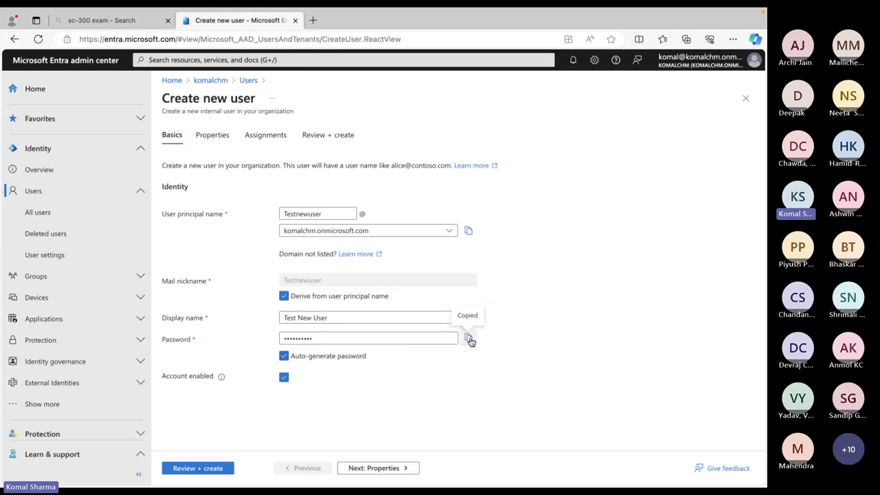
{"action": "left_click", "coordinate": [469, 340]}
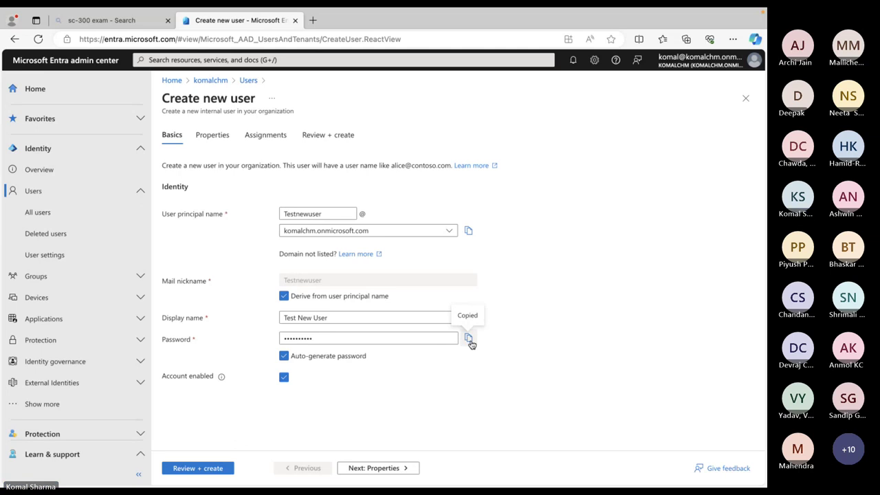
{"action": "key", "text": "ctrl+Up"}
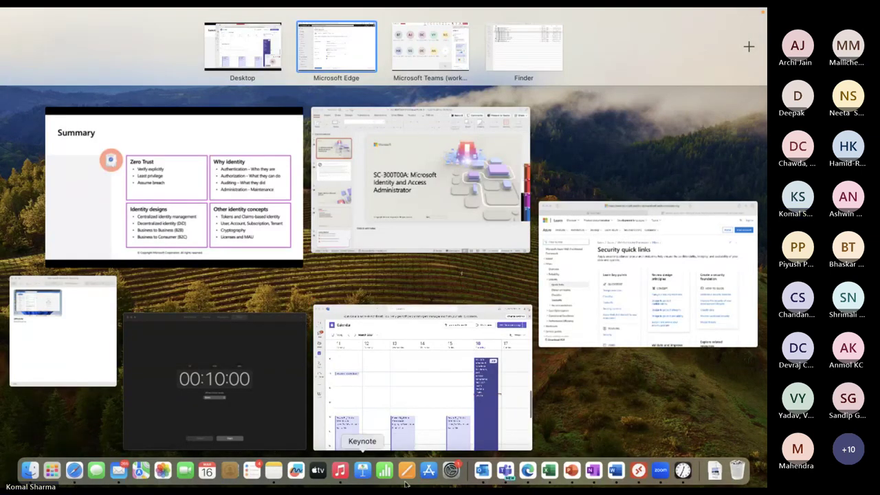
Bring OneNote forward and open its AZ-500 Notes section
{"action": "left_click", "coordinate": [596, 471]}
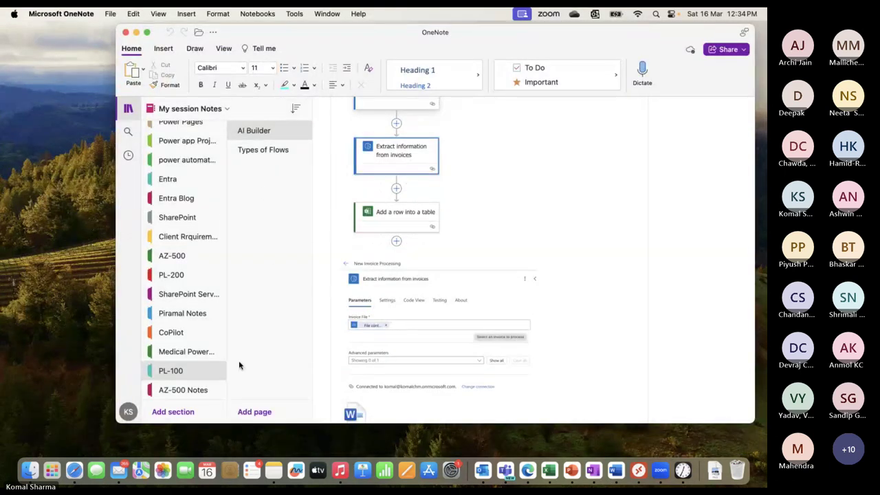
{"action": "left_click", "coordinate": [201, 393]}
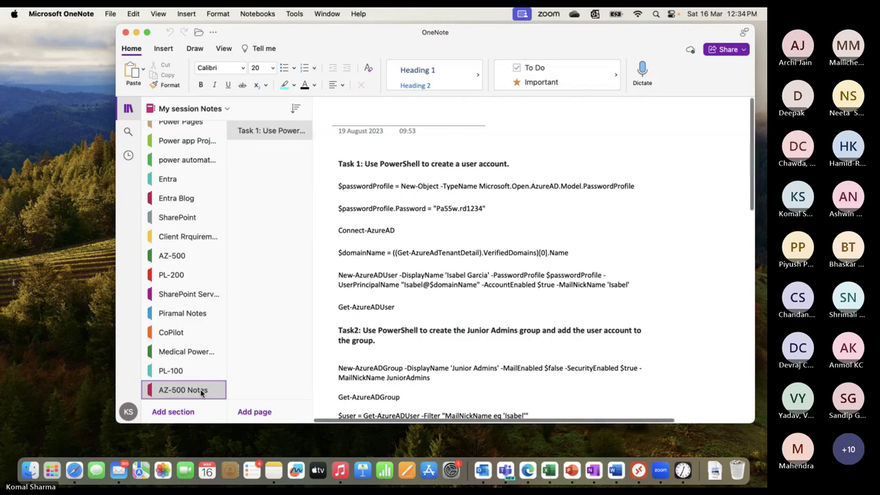
Add a new page in OneNote's Entra section and paste the copied password onto it
{"action": "left_click", "coordinate": [168, 181]}
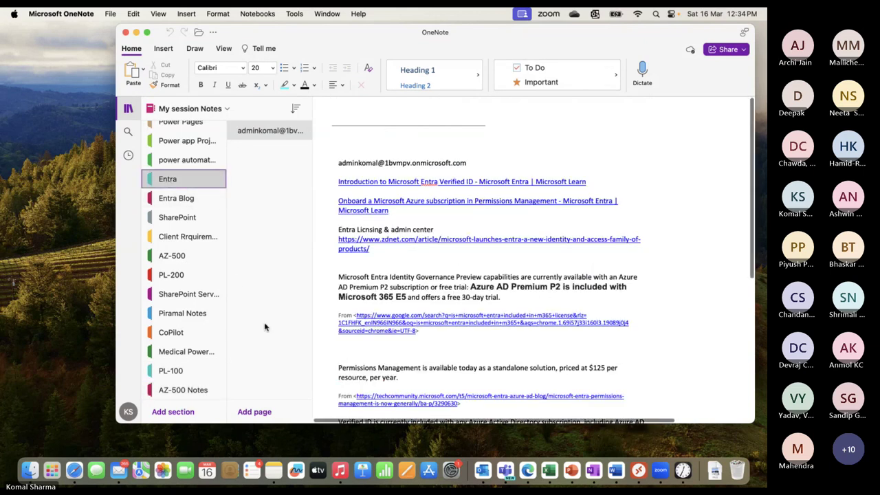
{"action": "left_click", "coordinate": [255, 412]}
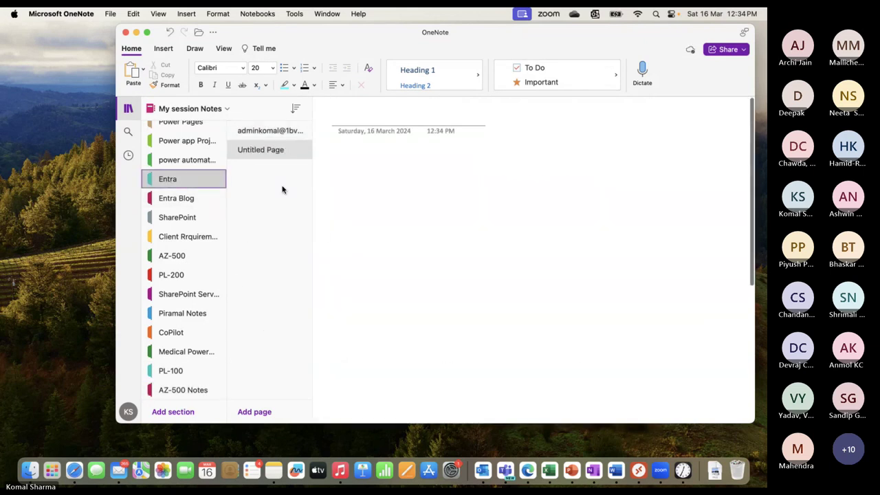
{"action": "type", "text": "xv"}
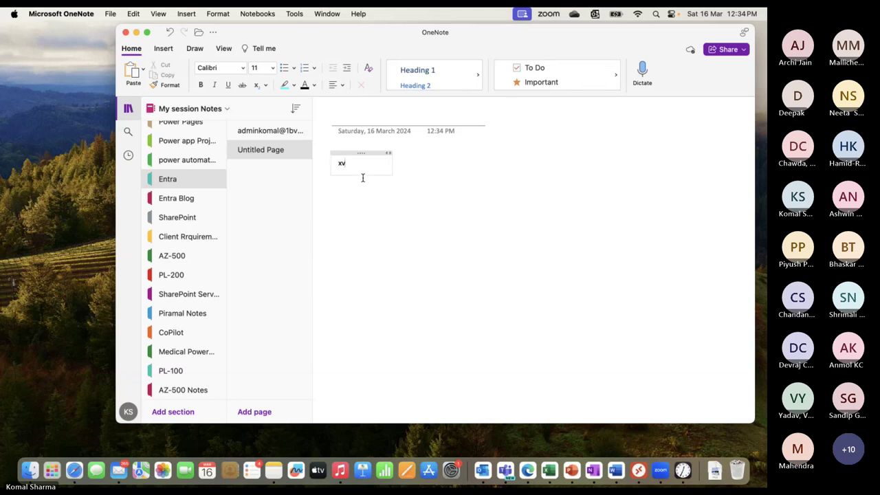
{"action": "key", "text": "BackSpace"}
{"action": "key", "text": "BackSpace"}
{"action": "type", "text": "x"}
{"action": "key", "text": "BackSpace"}
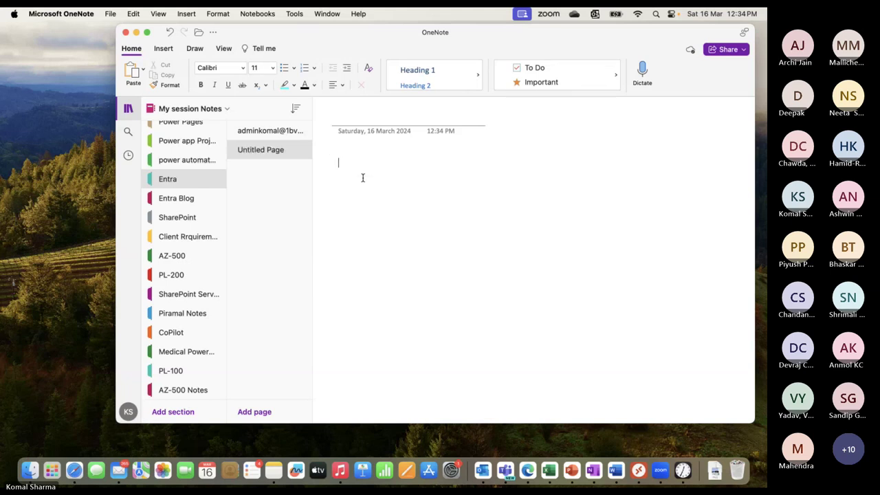
{"action": "key", "text": "super+v"}
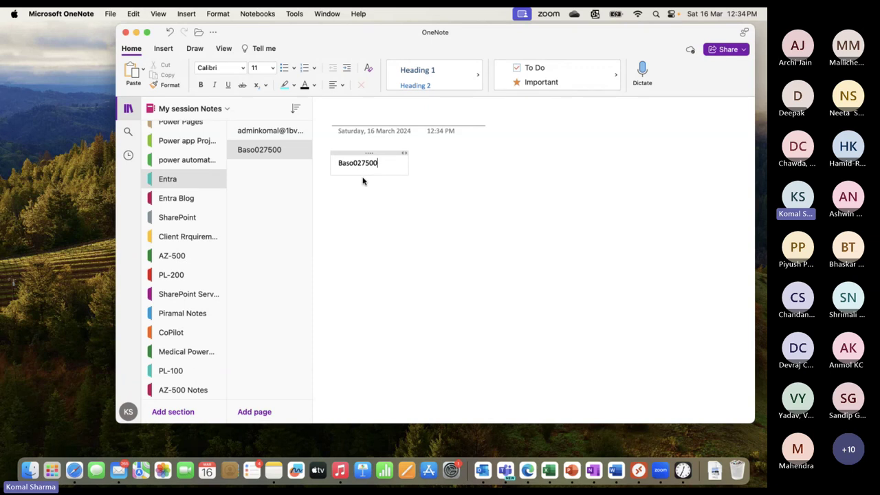
{"action": "key", "text": "super+Tab"}
{"action": "key", "text": "super+Tab"}
{"action": "key", "text": "ctrl+Up"}
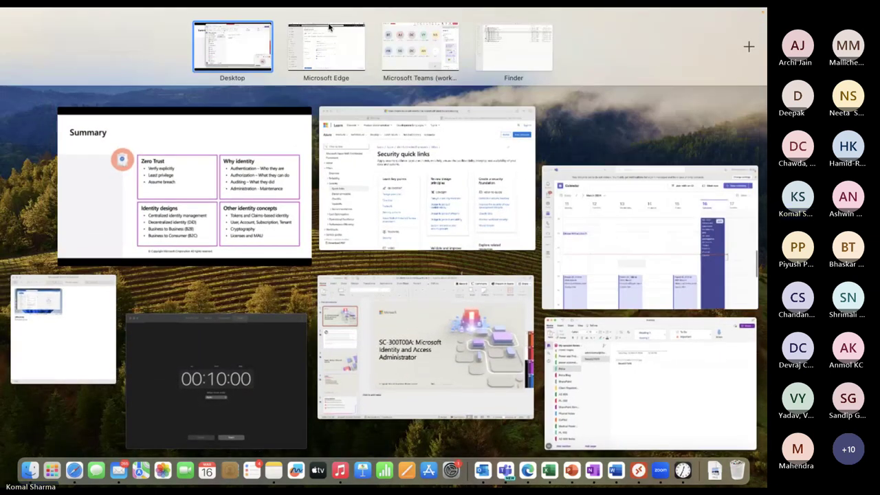
Turn off password auto-generation and try a custom password, which is rejected as too weak
{"action": "left_click", "coordinate": [337, 60]}
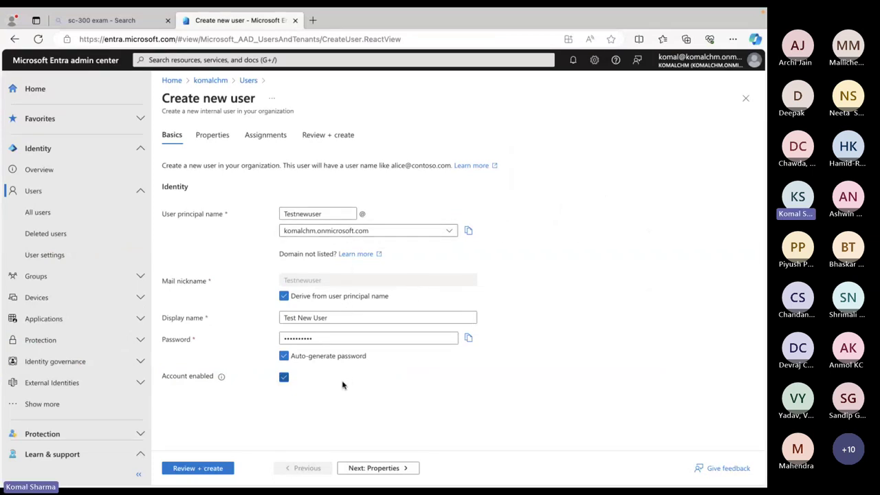
{"action": "left_click", "coordinate": [326, 337]}
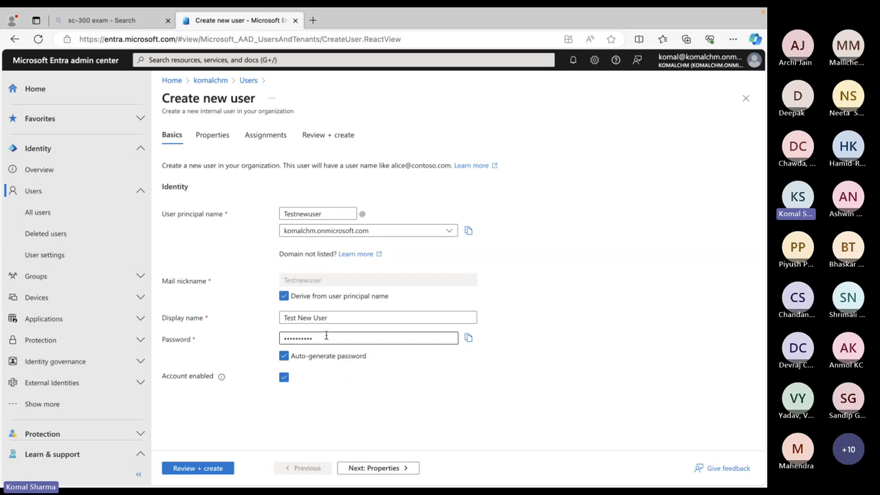
{"action": "left_click", "coordinate": [305, 461]}
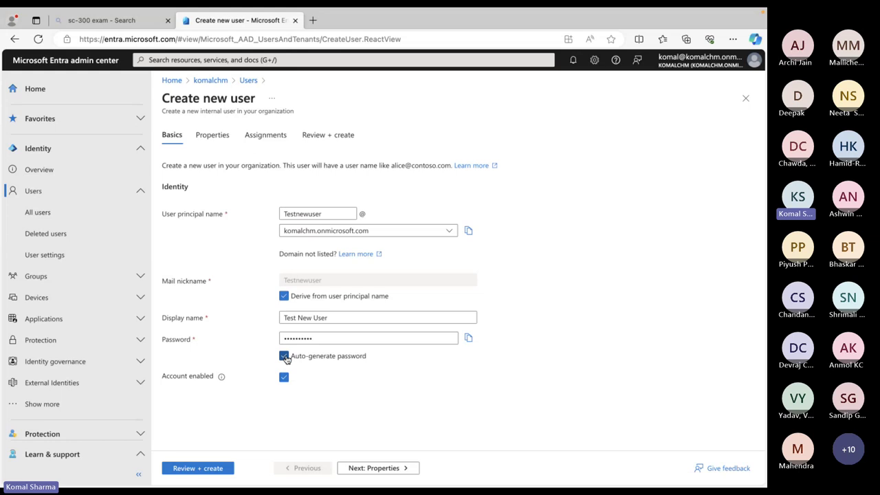
{"action": "left_click", "coordinate": [285, 357]}
{"action": "left_click", "coordinate": [292, 340]}
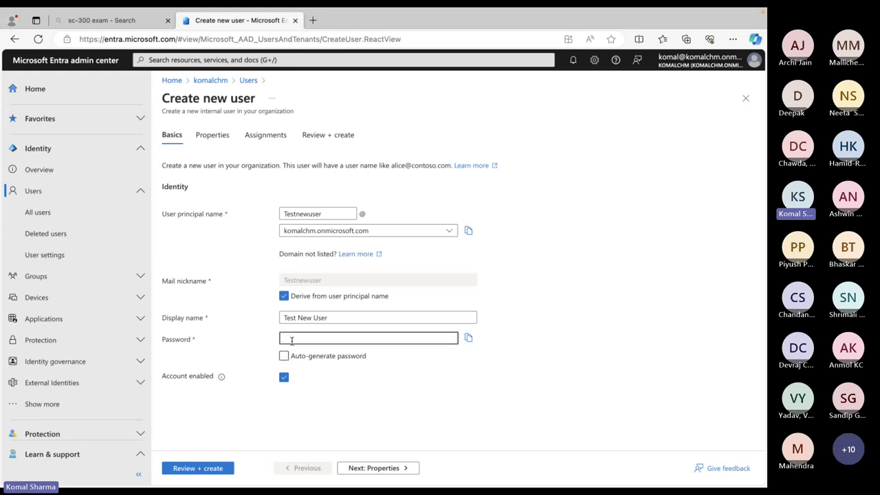
{"action": "type", "text": "P"}
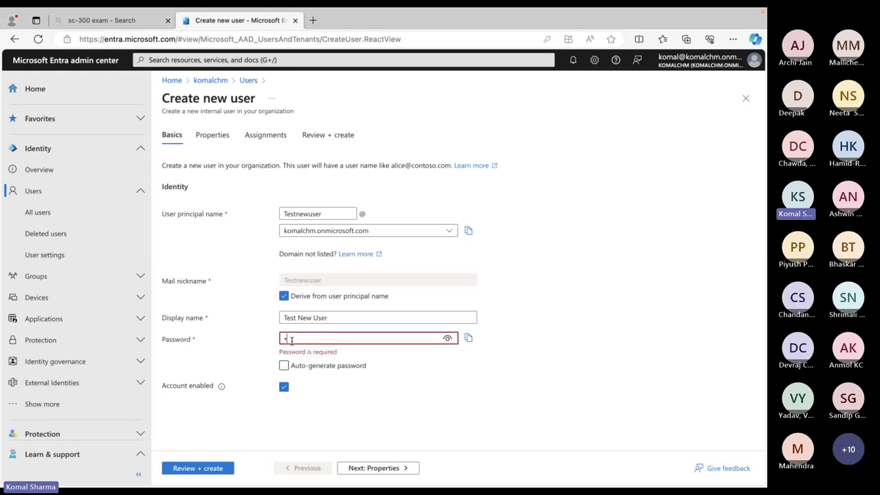
{"action": "type", "text": "ass"}
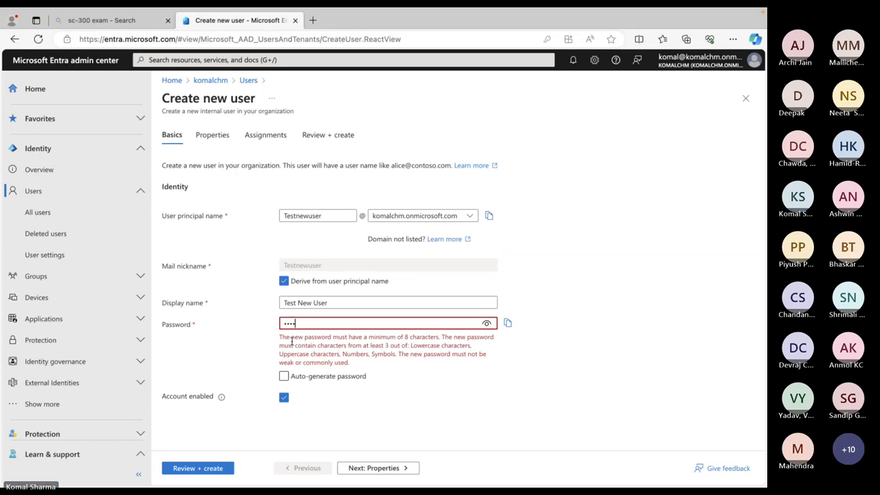
{"action": "type", "text": "word@1"}
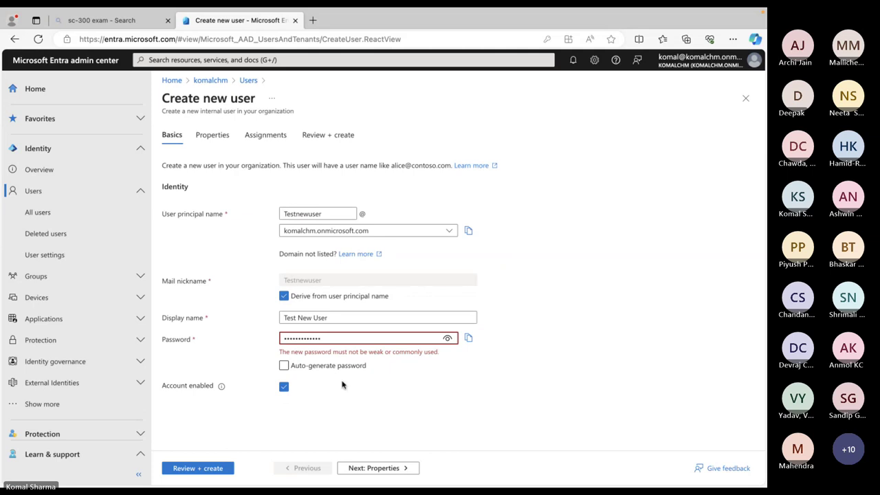
{"action": "left_click", "coordinate": [371, 406]}
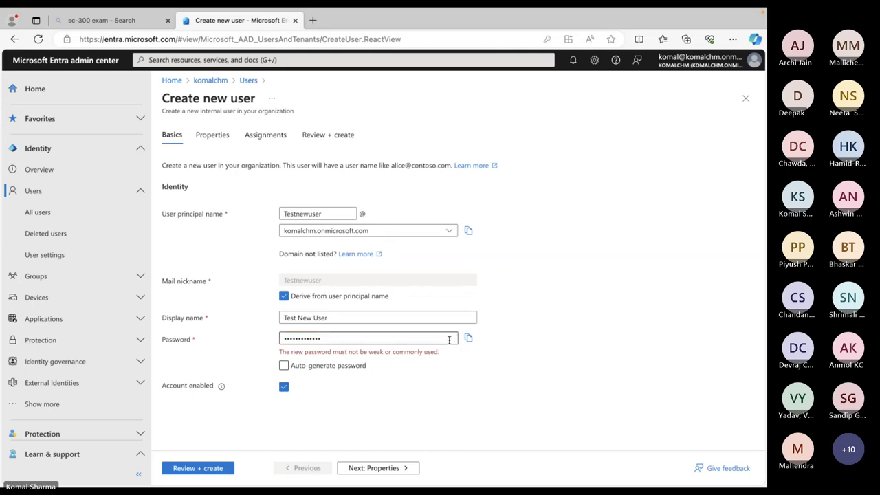
Re-enable automatic password generation and copy the newly generated password
{"action": "left_click", "coordinate": [365, 339]}
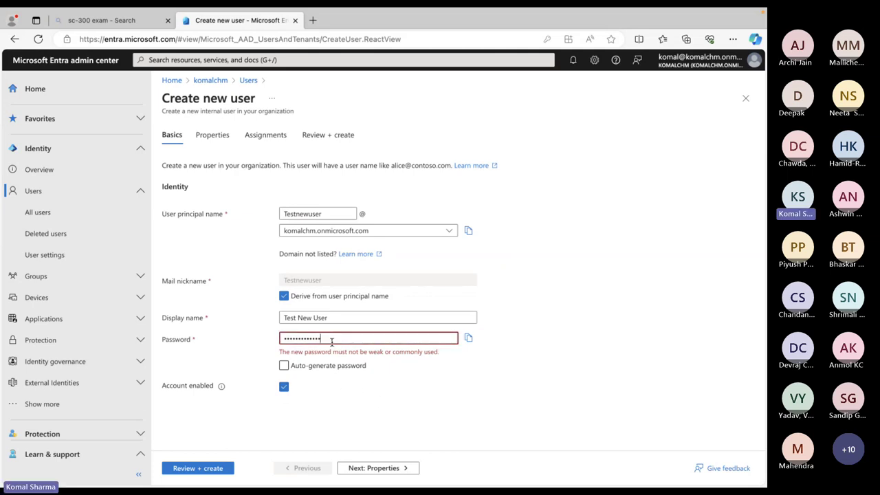
{"action": "double_click", "coordinate": [337, 340]}
{"action": "left_click", "coordinate": [337, 340]}
{"action": "double_click", "coordinate": [285, 339]}
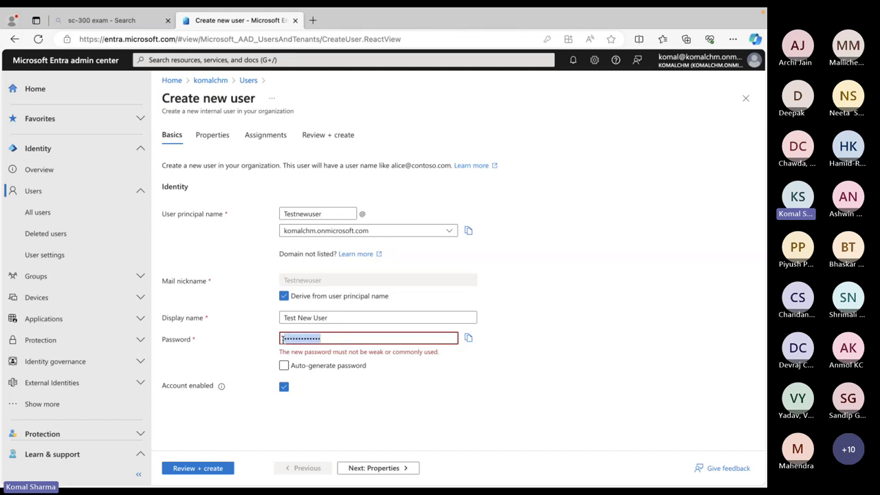
{"action": "left_click", "coordinate": [284, 366]}
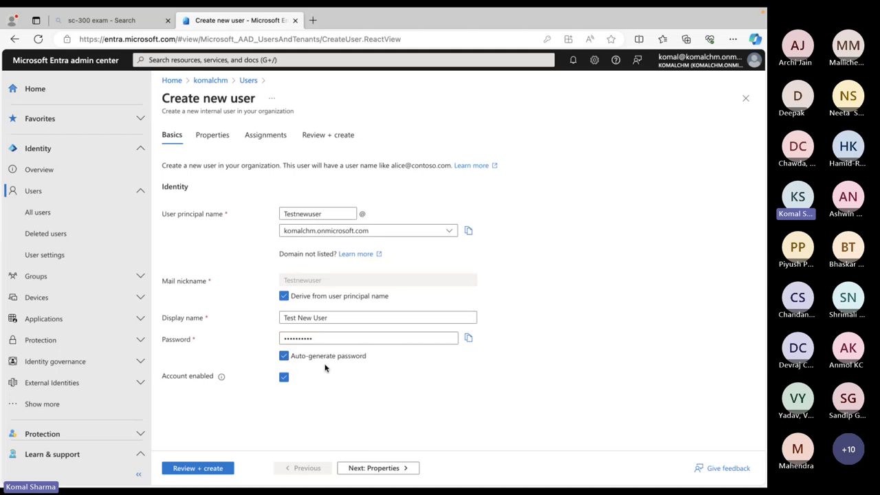
{"action": "left_click", "coordinate": [468, 339]}
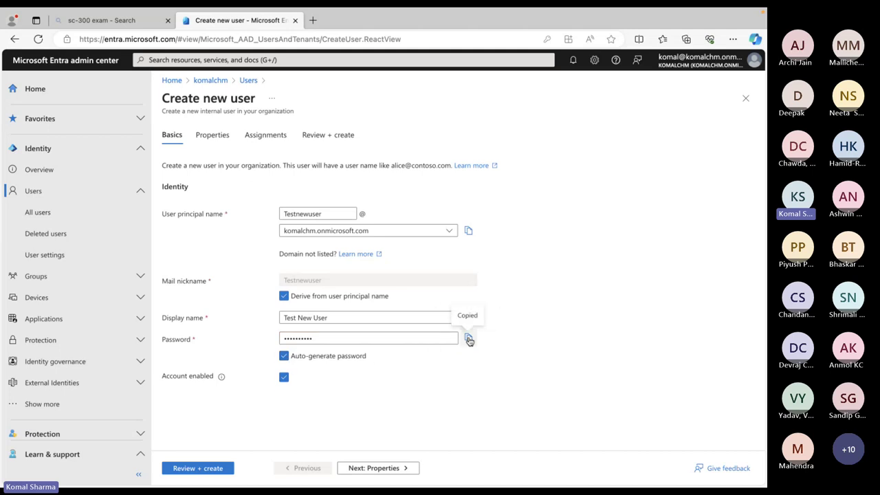
{"action": "key", "text": "ctrl+Up"}
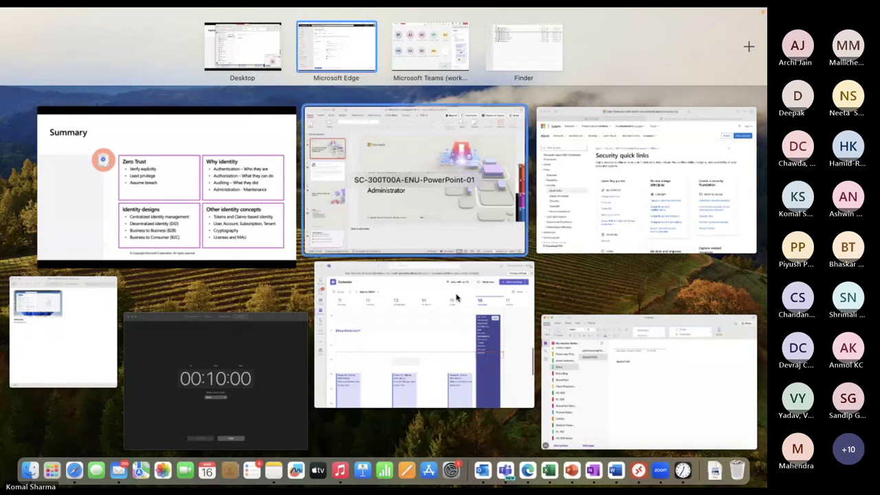
Paste the new password into the OneNote Entra page and delete the old saved one
{"action": "left_click", "coordinate": [609, 423]}
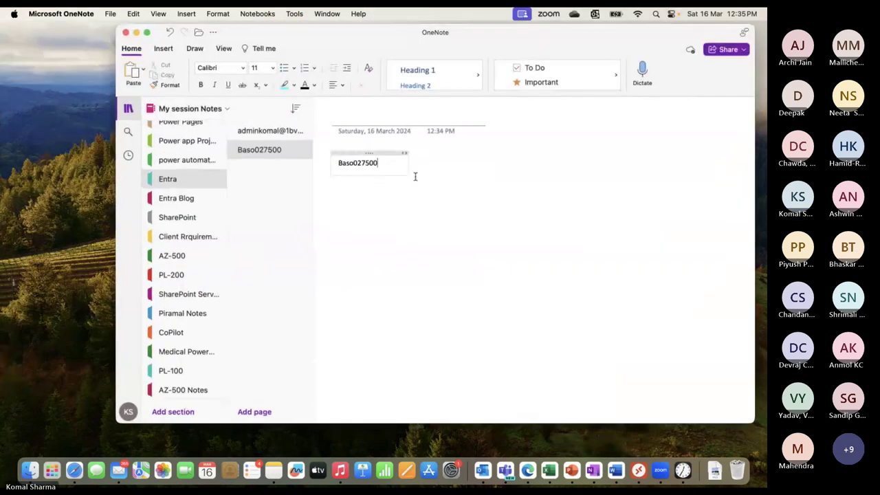
{"action": "key", "text": "super+v"}
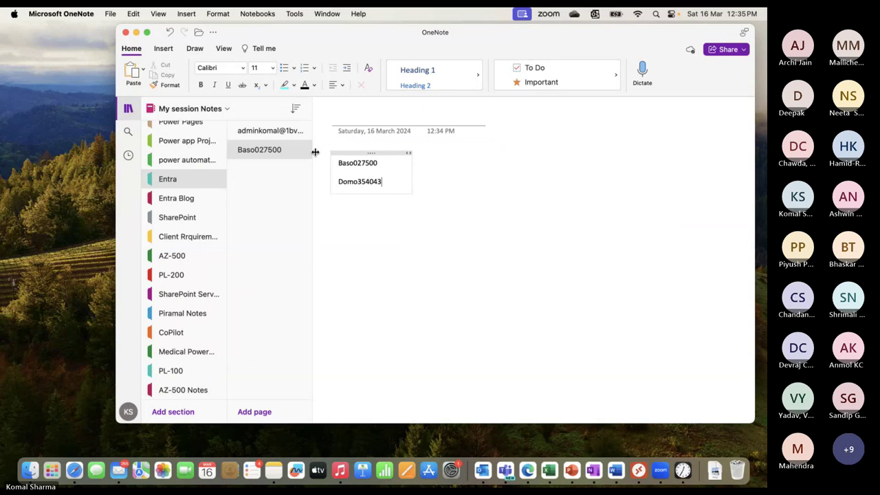
{"action": "left_click_drag", "start_coordinate": [387, 165], "coordinate": [335, 163]}
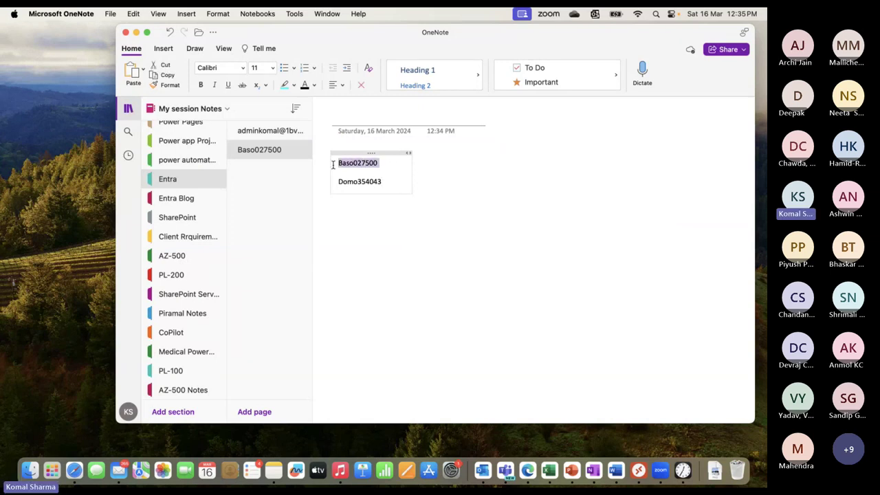
{"action": "key", "text": "BackSpace"}
{"action": "key", "text": "super+Tab"}
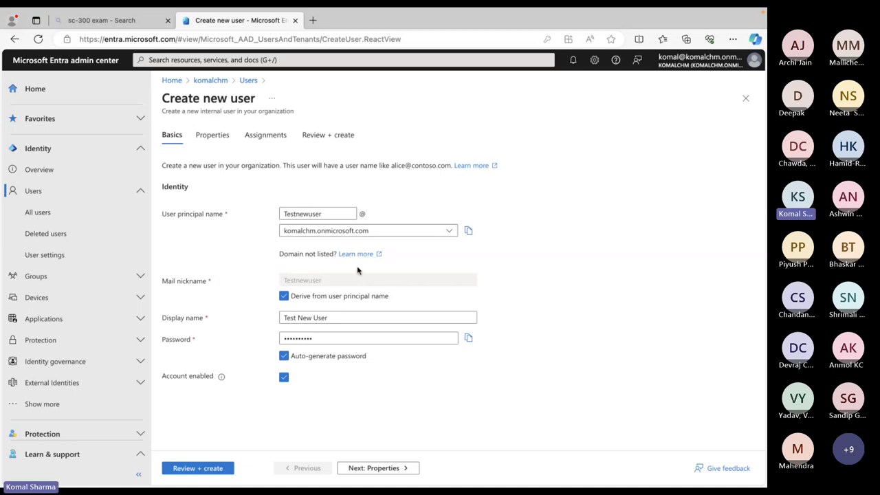
Open the new user's Properties tab and keep the User type as Member
{"action": "left_click", "coordinate": [216, 137]}
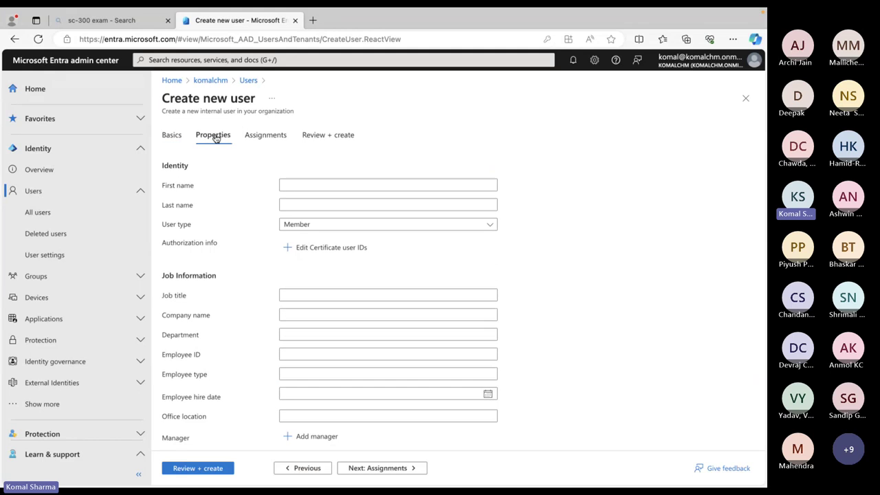
{"action": "scroll", "coordinate": [580, 234], "scroll_direction": "down", "scroll_amount": 1}
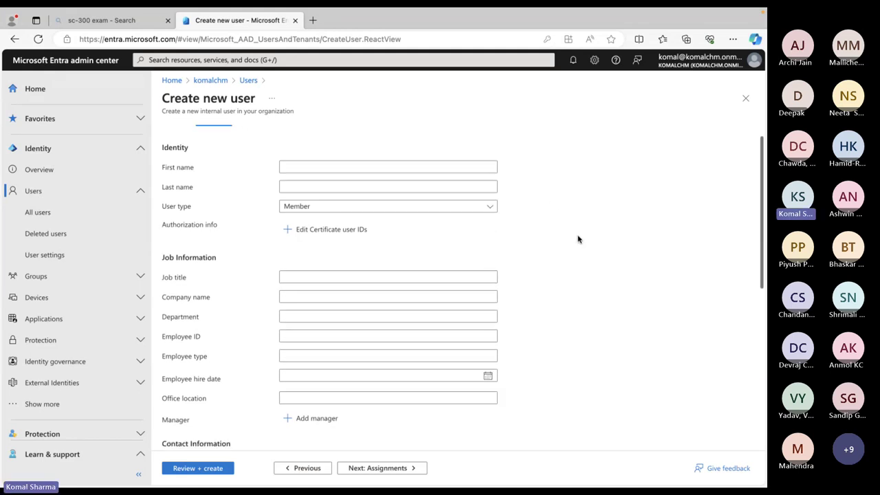
{"action": "scroll", "coordinate": [577, 238], "scroll_direction": "up", "scroll_amount": 2}
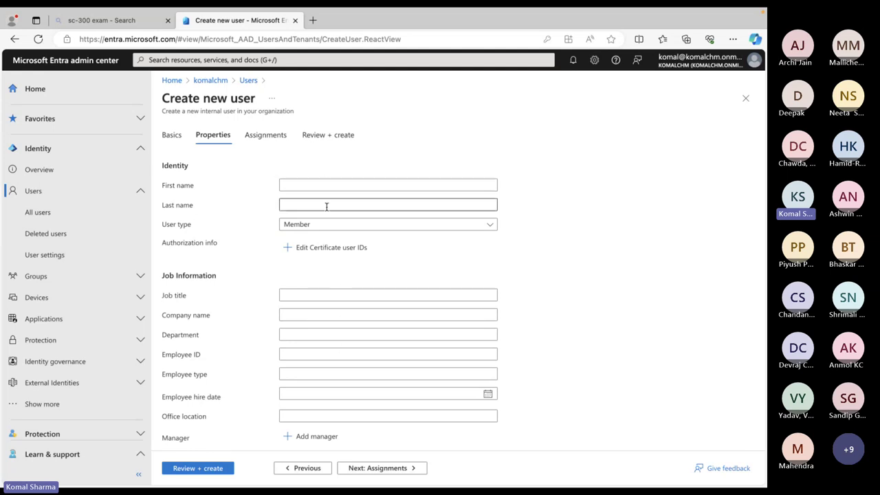
{"action": "left_click", "coordinate": [348, 231]}
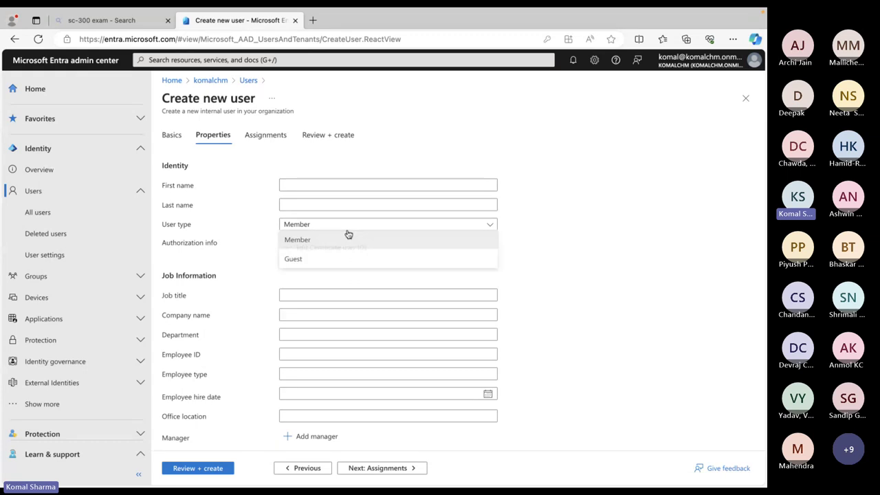
{"action": "left_click", "coordinate": [309, 242]}
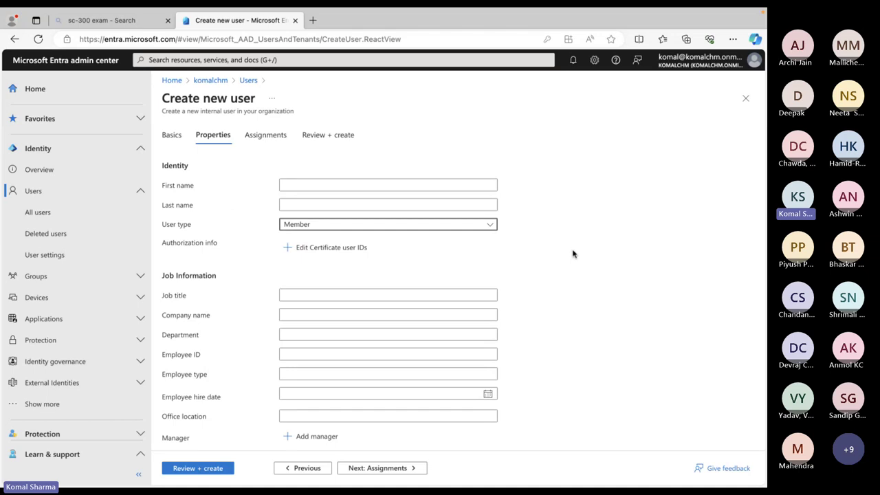
Set the Usage location to India
{"action": "scroll", "coordinate": [461, 337], "scroll_direction": "down", "scroll_amount": 2}
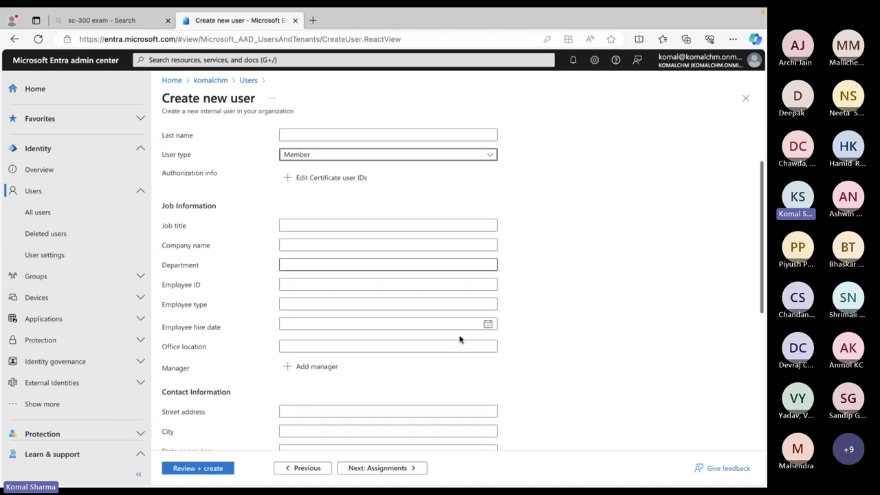
{"action": "scroll", "coordinate": [460, 339], "scroll_direction": "down", "scroll_amount": 2}
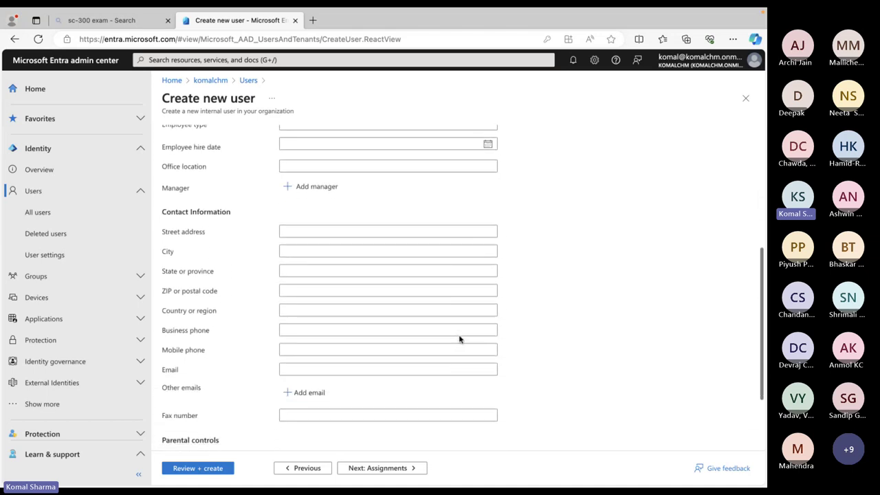
{"action": "scroll", "coordinate": [461, 339], "scroll_direction": "down", "scroll_amount": 2}
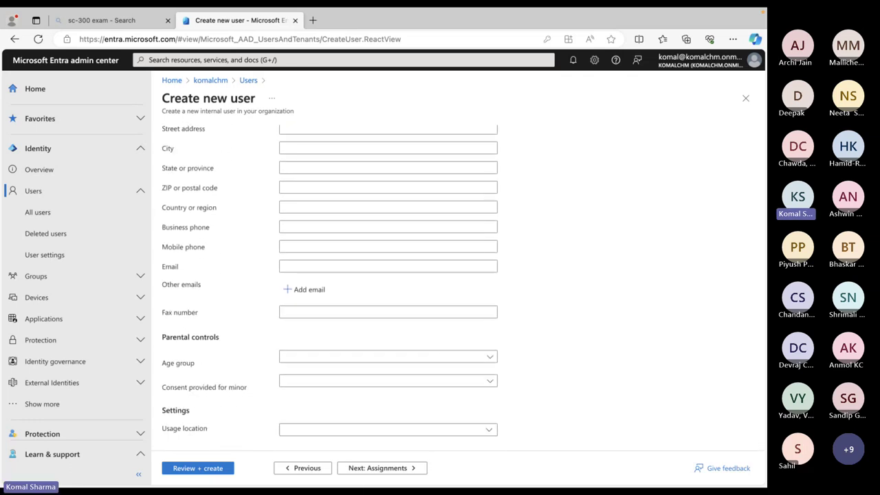
{"action": "left_click", "coordinate": [384, 433]}
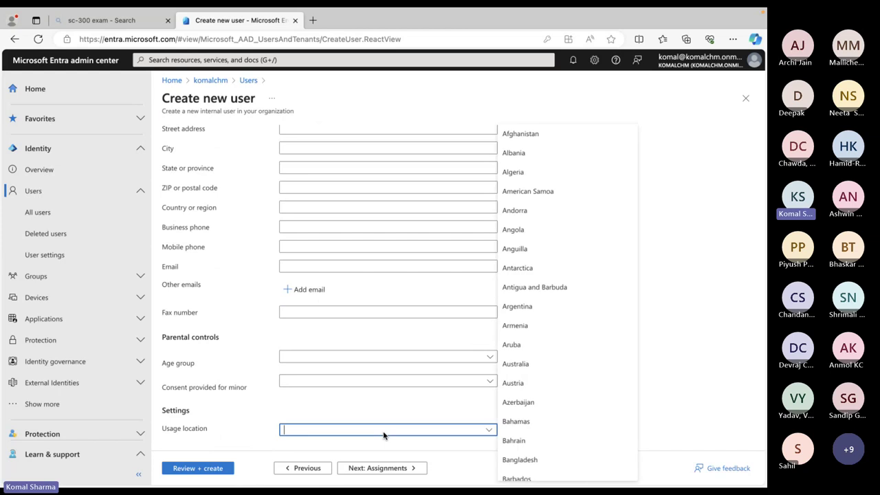
{"action": "type", "text": "in"}
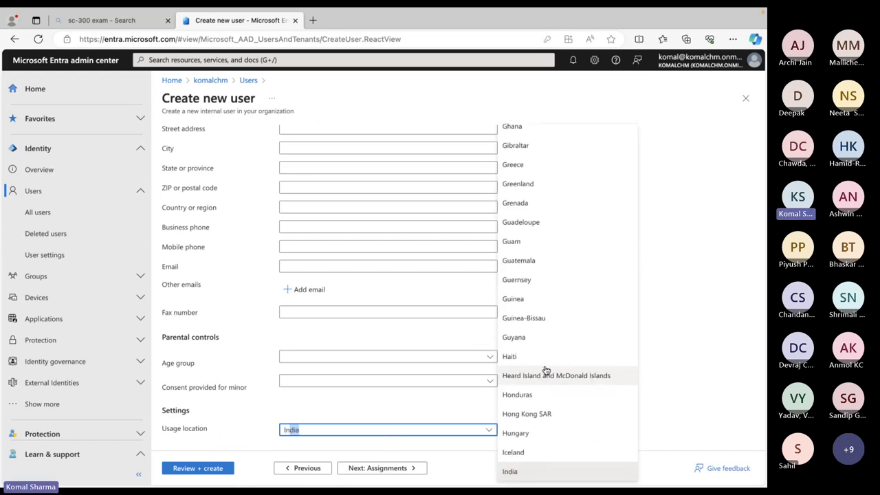
{"action": "key", "text": "Tab"}
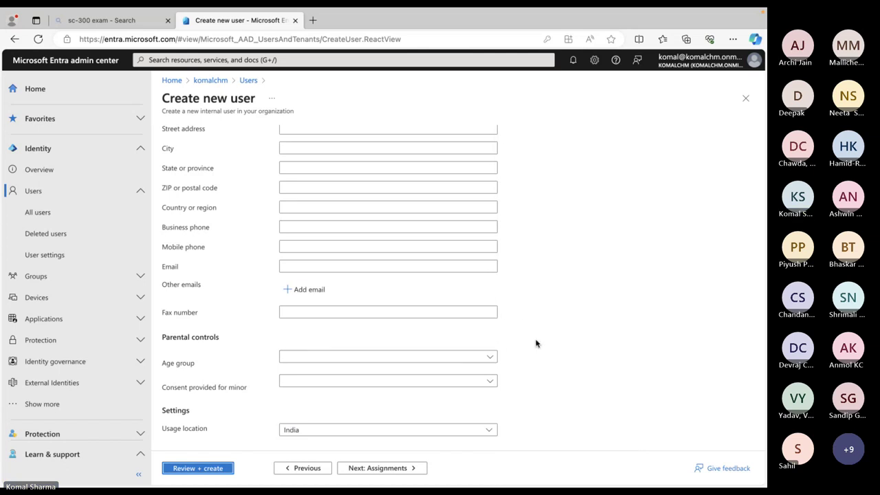
{"action": "scroll", "coordinate": [540, 343], "scroll_direction": "up", "scroll_amount": 3}
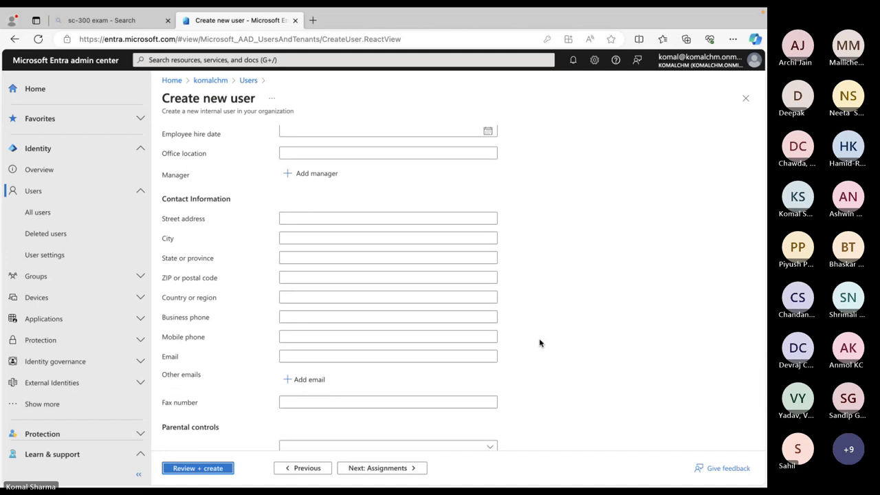
{"action": "scroll", "coordinate": [540, 344], "scroll_direction": "up", "scroll_amount": 5}
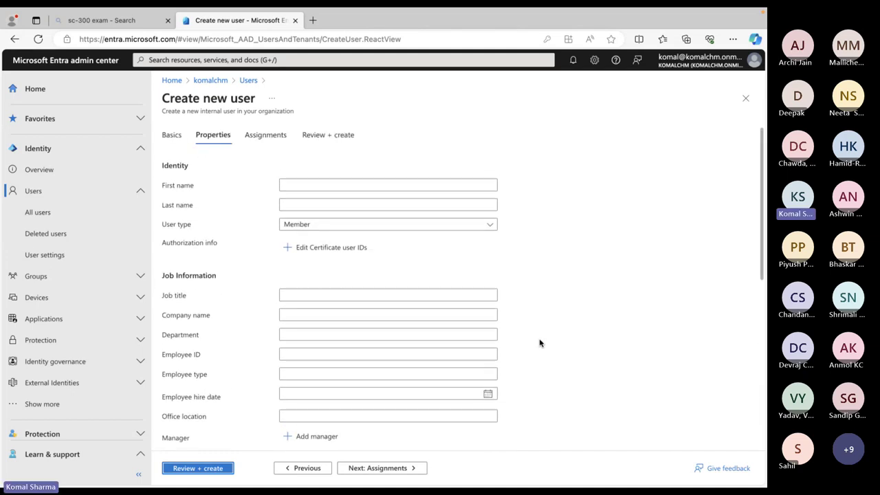
Enter 'HR manager' as the job title and look over the rest of the form
{"action": "left_click", "coordinate": [306, 294]}
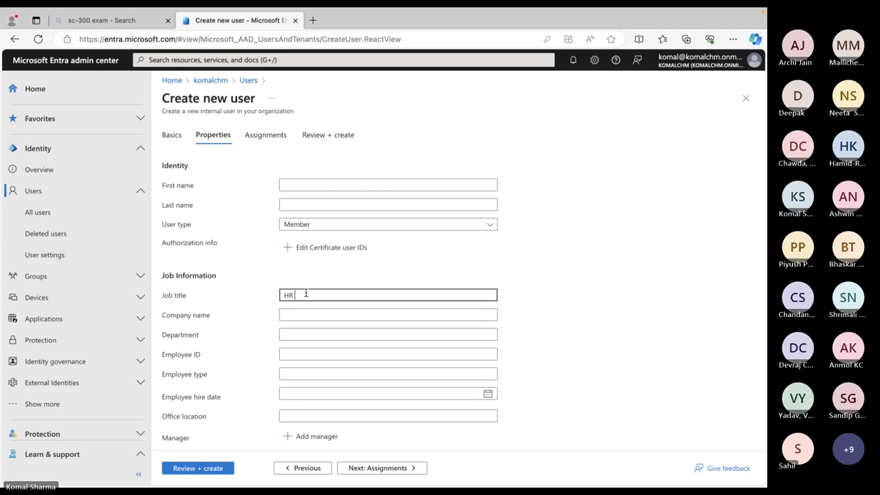
{"action": "type", "text": "HR ma"}
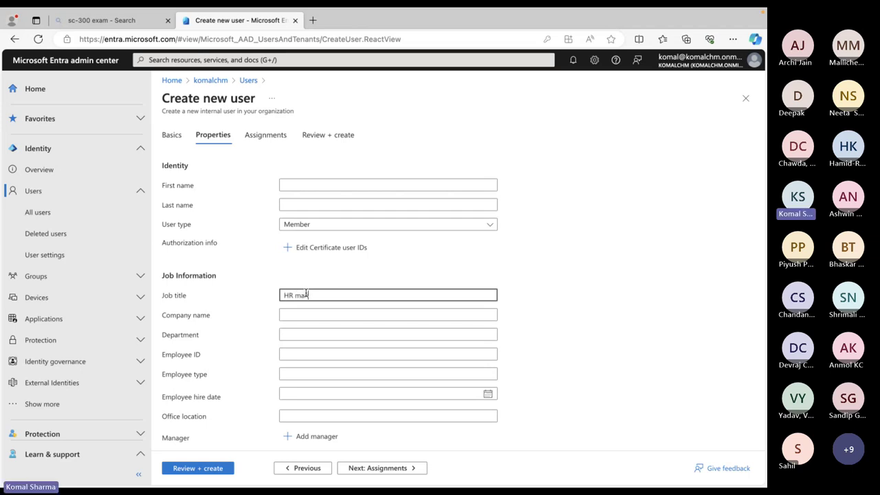
{"action": "type", "text": "nager"}
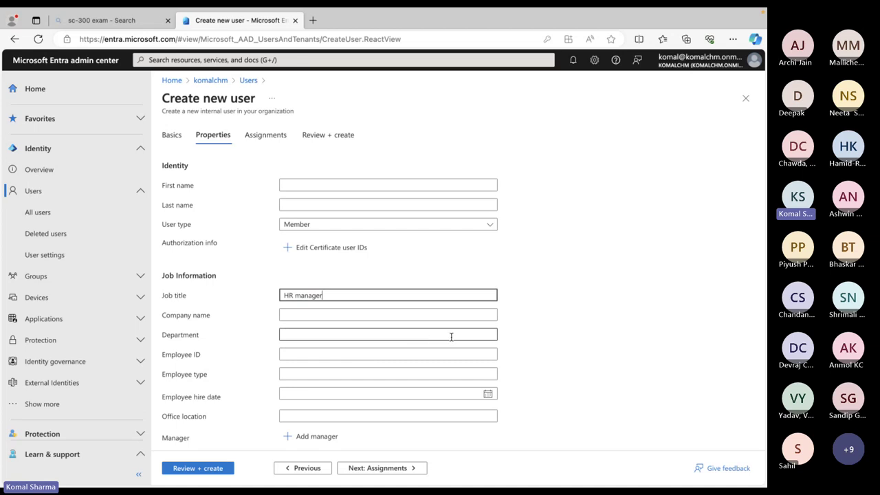
{"action": "left_click", "coordinate": [432, 374]}
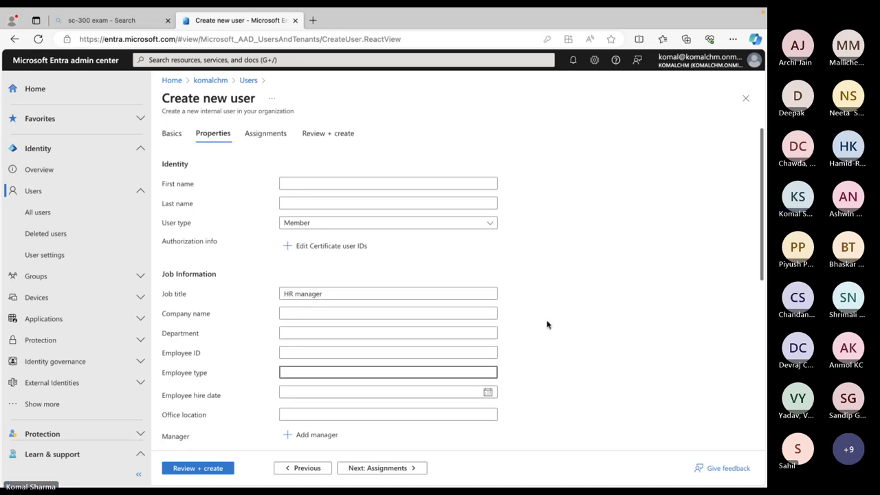
{"action": "scroll", "coordinate": [547, 324], "scroll_direction": "down", "scroll_amount": 3}
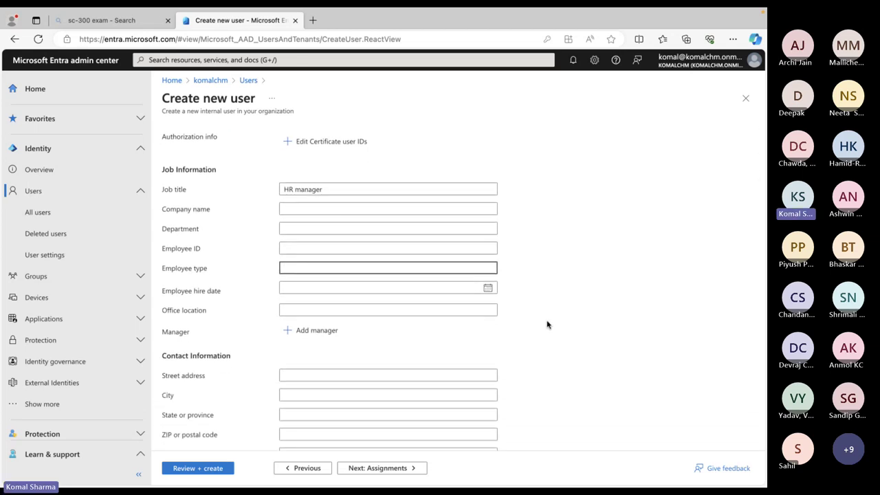
{"action": "scroll", "coordinate": [546, 325], "scroll_direction": "down", "scroll_amount": 3}
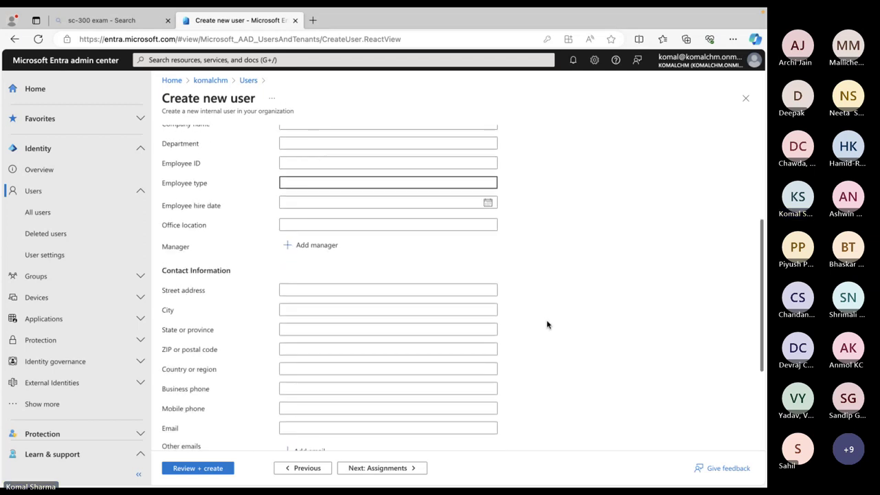
{"action": "scroll", "coordinate": [512, 330], "scroll_direction": "down", "scroll_amount": 5}
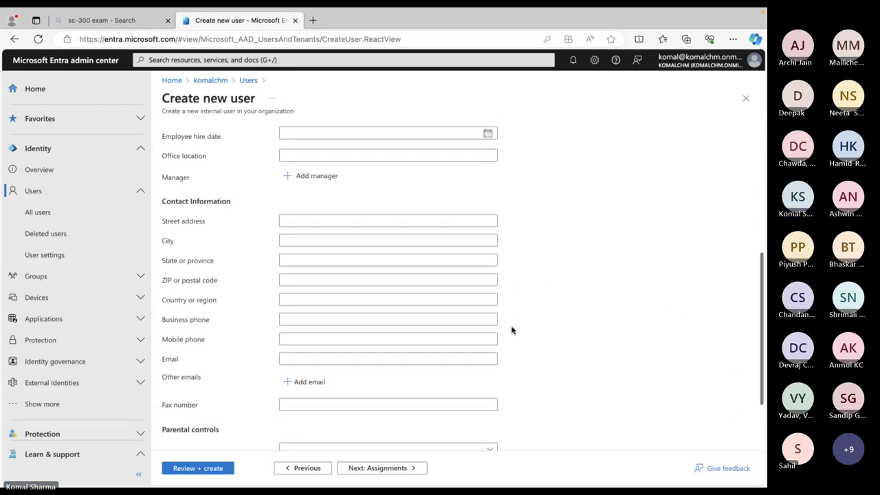
{"action": "scroll", "coordinate": [512, 330], "scroll_direction": "up", "scroll_amount": 10}
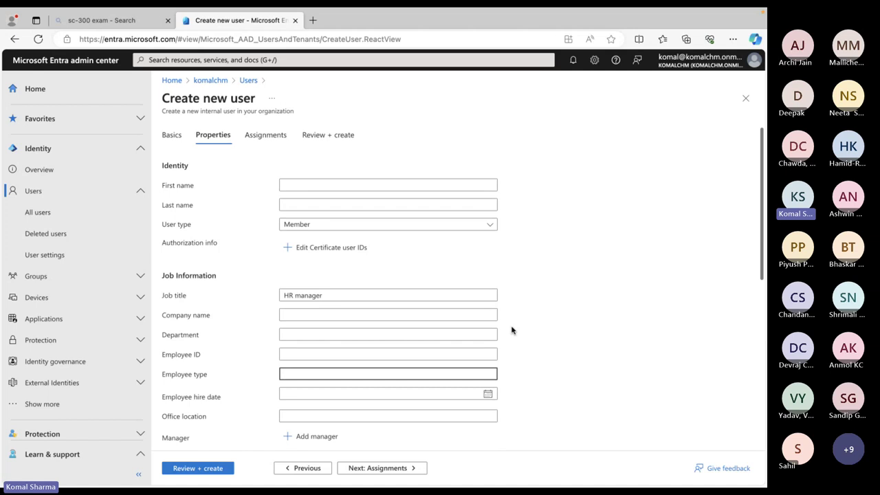
{"action": "scroll", "coordinate": [512, 330], "scroll_direction": "down", "scroll_amount": 7}
{"action": "scroll", "coordinate": [512, 330], "scroll_direction": "up", "scroll_amount": 7}
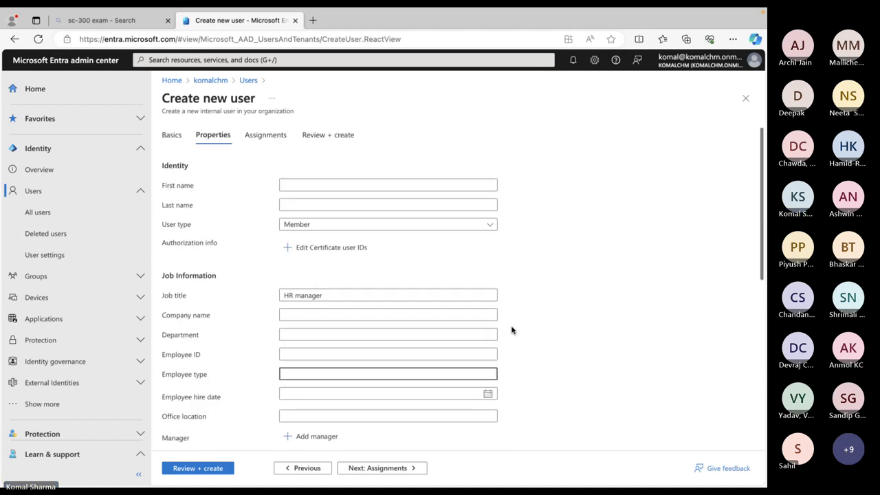
Step through Assignments and Review + create, then create the Test New User account
{"action": "left_click", "coordinate": [268, 136]}
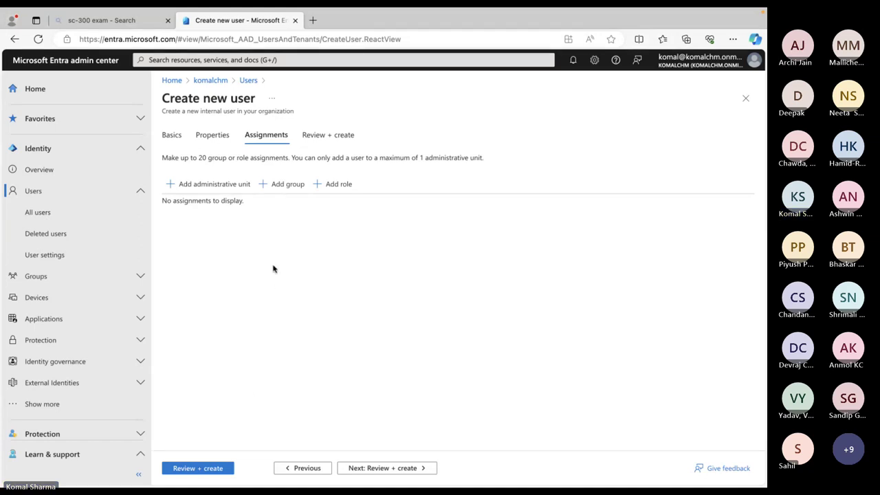
{"action": "left_click", "coordinate": [212, 470]}
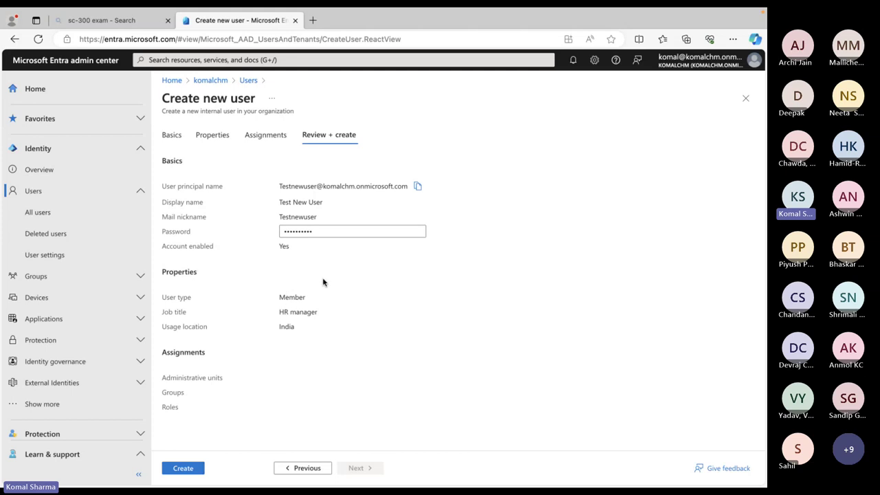
{"action": "left_click", "coordinate": [192, 470]}
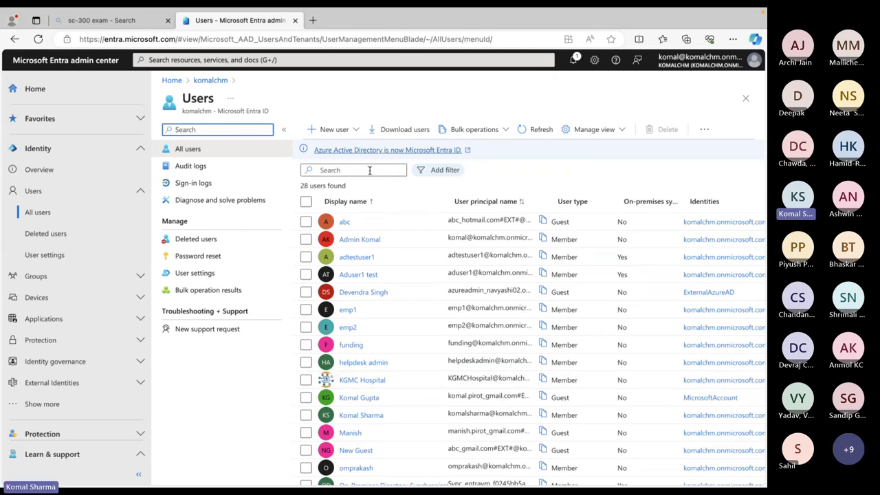
{"action": "left_click", "coordinate": [369, 170]}
{"action": "type", "text": "test"}
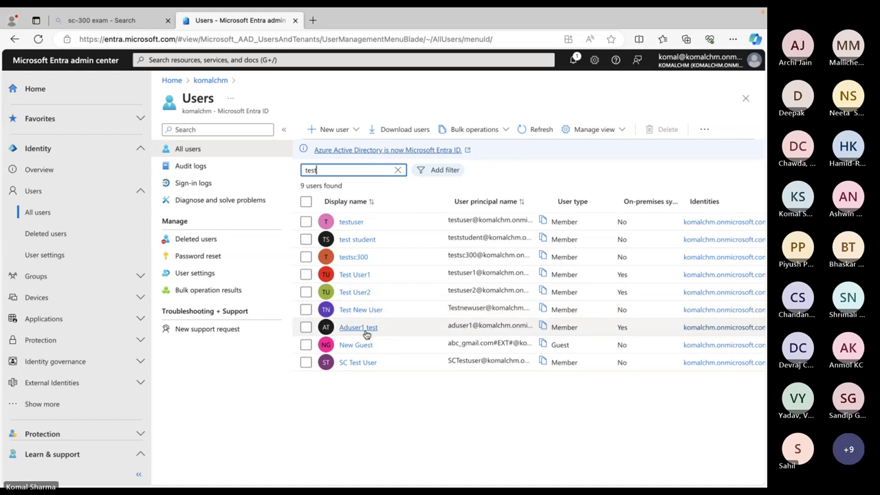
{"action": "left_click", "coordinate": [359, 311]}
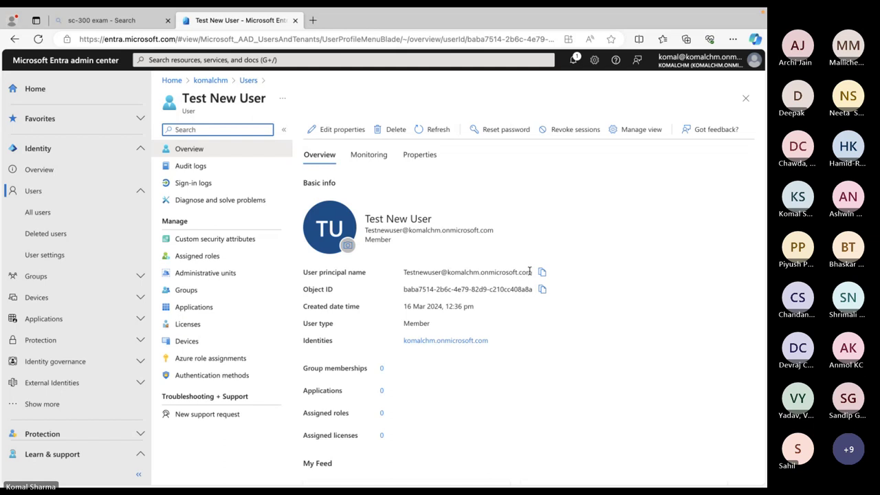
Copy Test New User's user principal name, then show all open windows
{"action": "scroll", "coordinate": [530, 272], "scroll_direction": "down", "scroll_amount": 1}
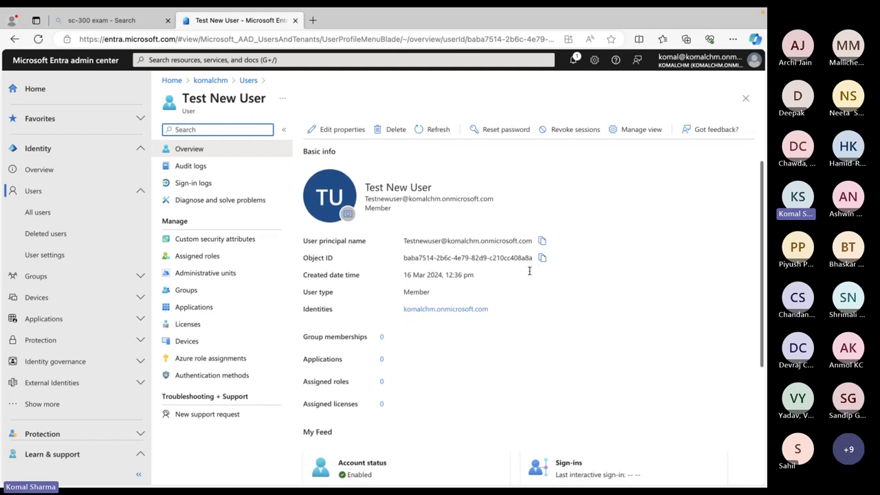
{"action": "scroll", "coordinate": [529, 272], "scroll_direction": "up", "scroll_amount": 1}
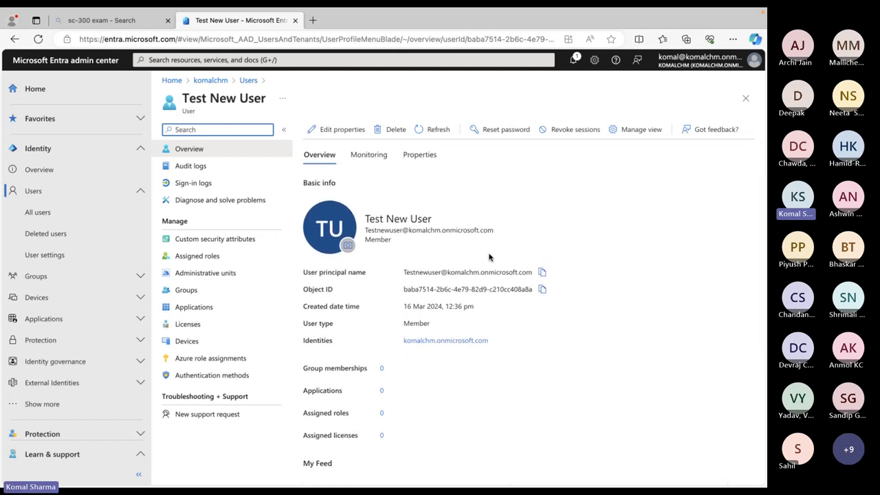
{"action": "scroll", "coordinate": [493, 377], "scroll_direction": "down", "scroll_amount": 1}
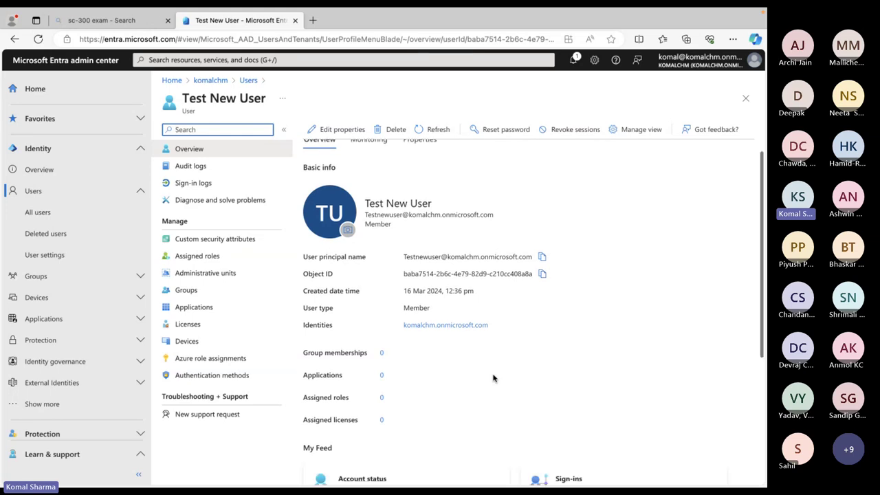
{"action": "scroll", "coordinate": [493, 377], "scroll_direction": "down", "scroll_amount": 1}
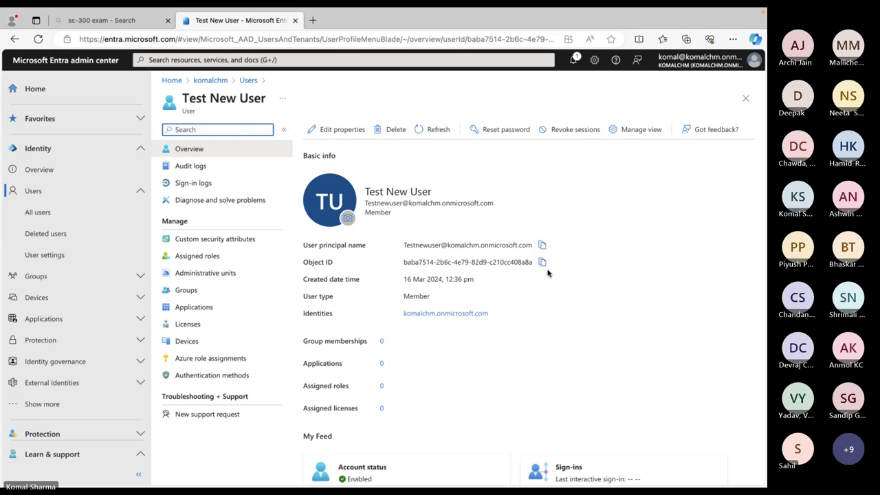
{"action": "left_click", "coordinate": [543, 246]}
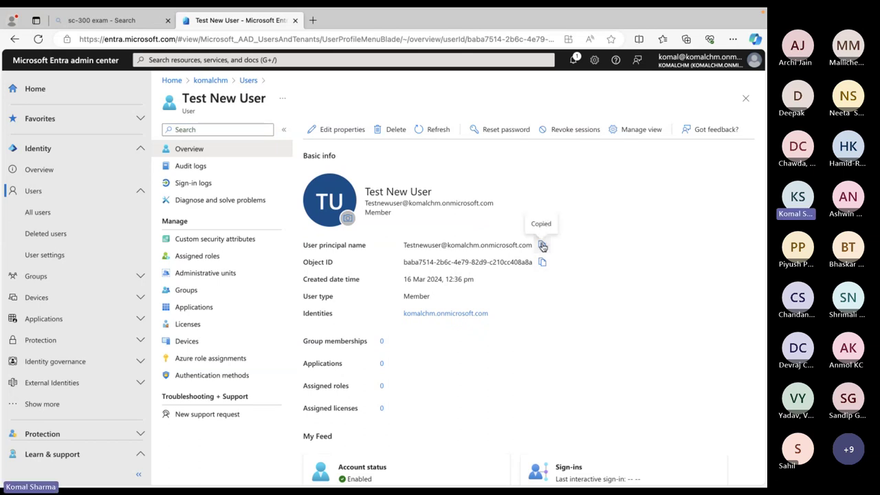
{"action": "key", "text": "ctrl+Up"}
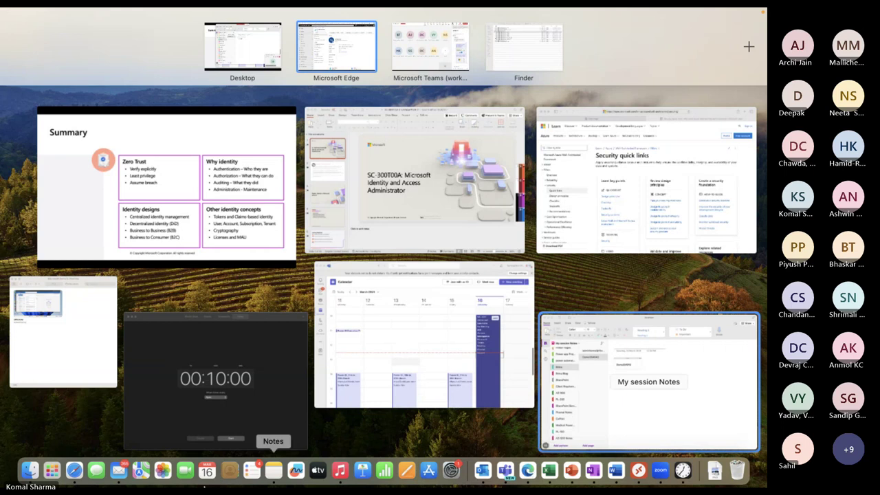
Load the office.com home page in Safari
{"action": "left_click", "coordinate": [73, 472]}
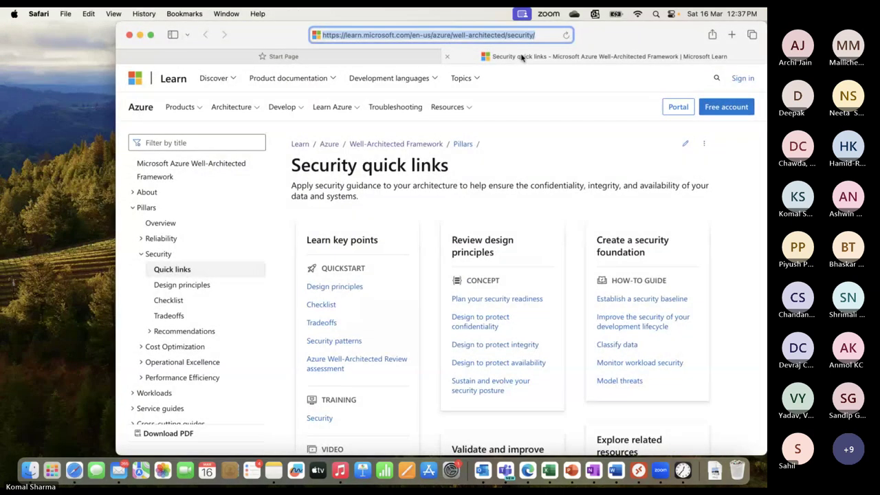
{"action": "type", "text": "office"}
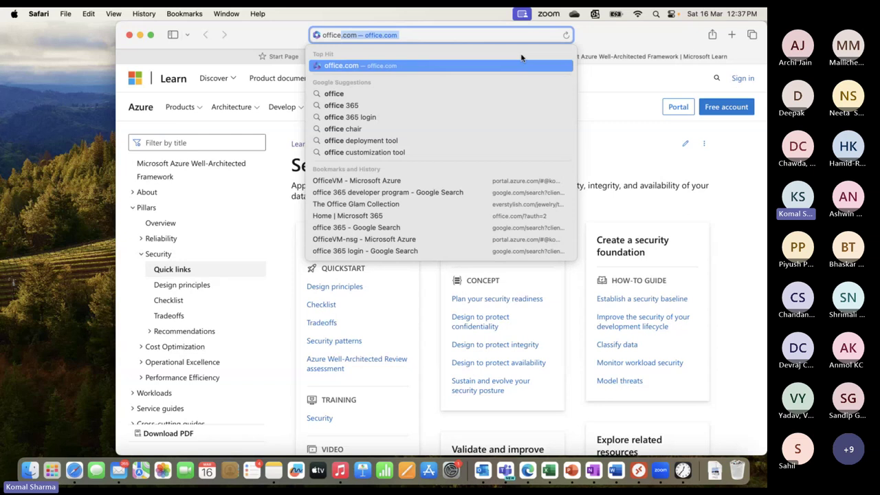
{"action": "key", "text": "Return"}
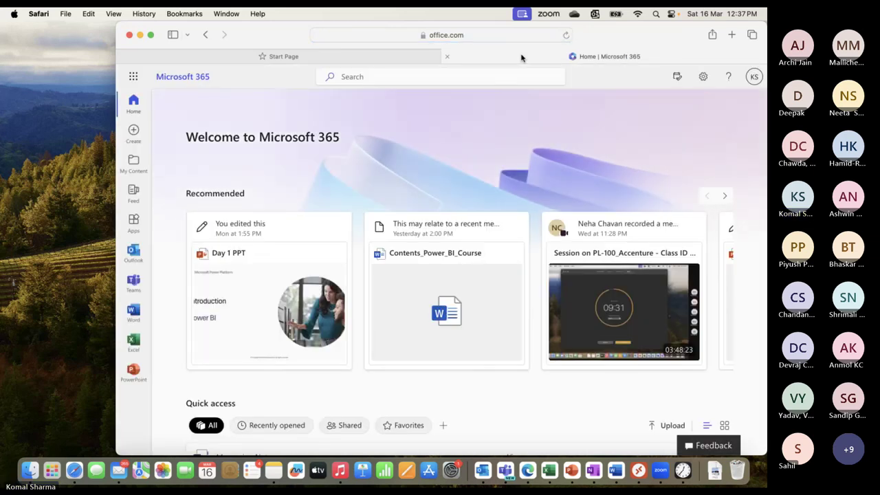
Sign out and start signing in with the new test user's pasted e-mail
{"action": "left_click", "coordinate": [755, 77]}
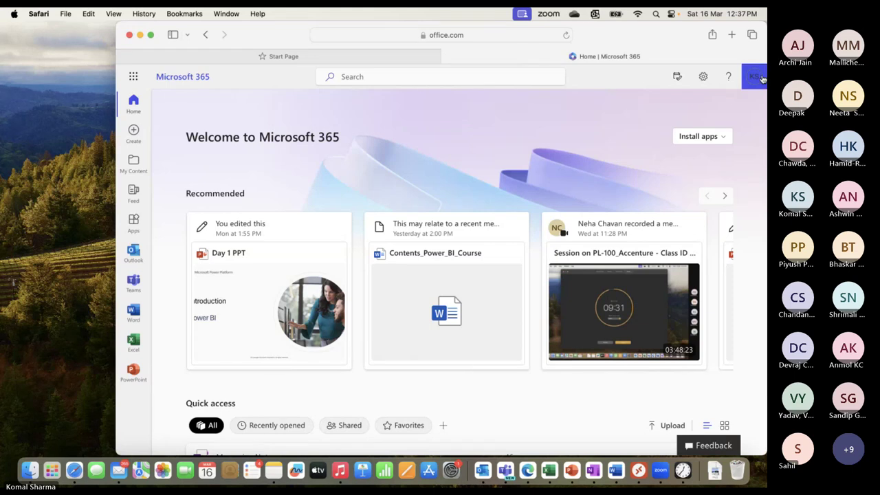
{"action": "left_click", "coordinate": [747, 103]}
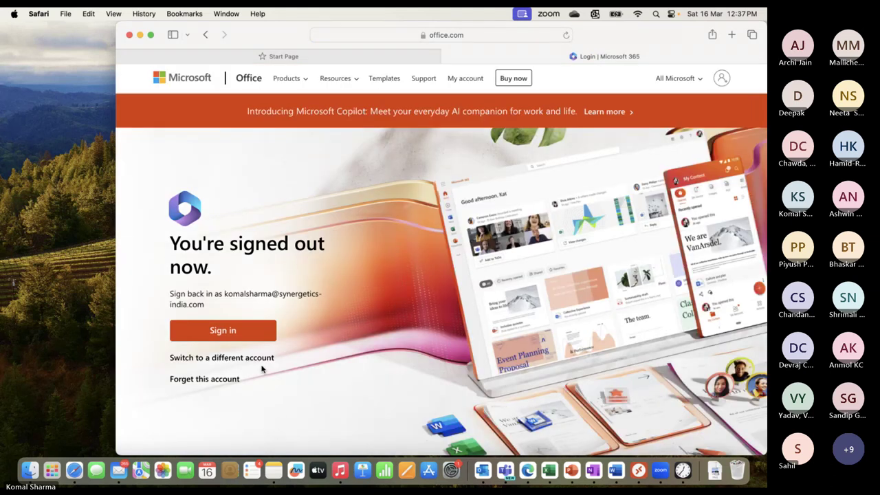
{"action": "left_click", "coordinate": [241, 359]}
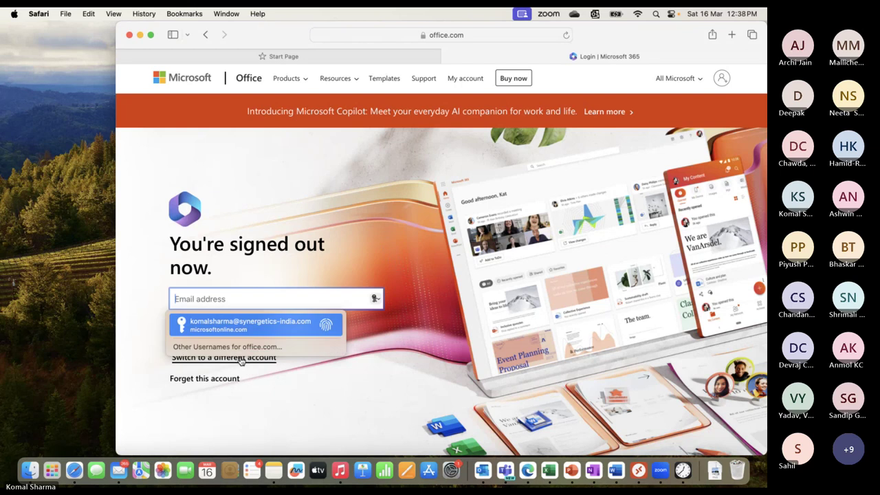
{"action": "key", "text": "super+v"}
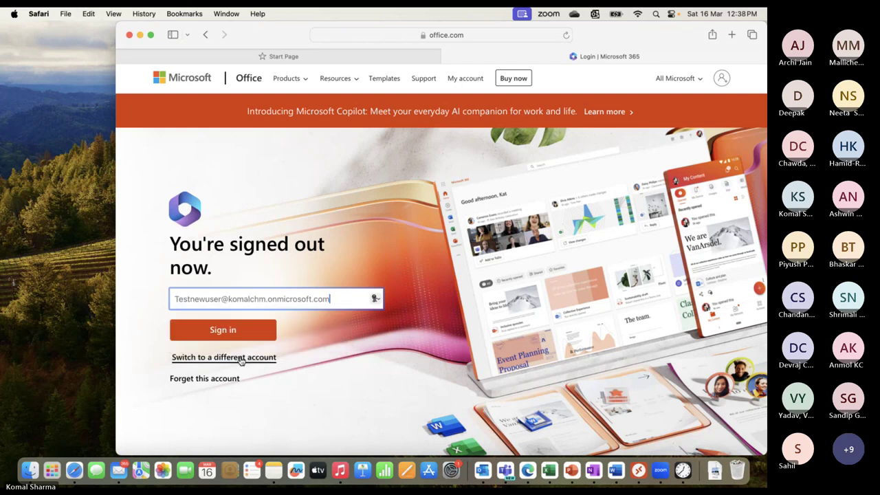
{"action": "left_click", "coordinate": [231, 331]}
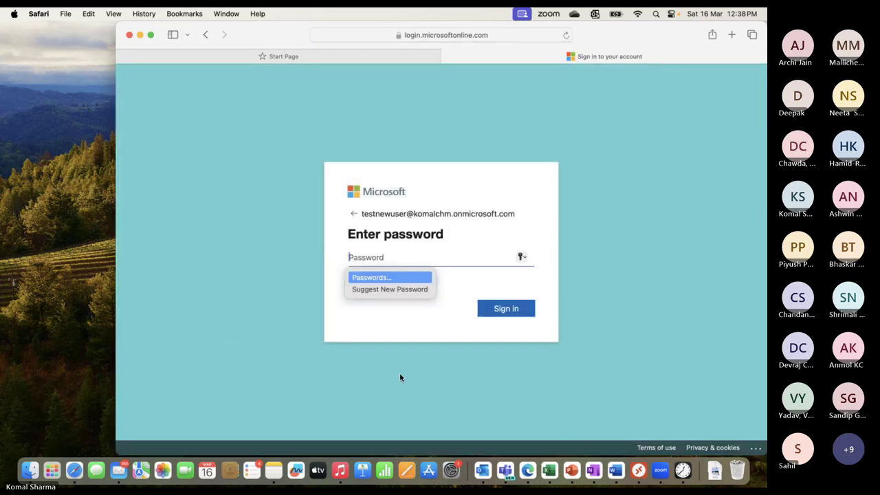
Copy the saved temporary password from OneNote and sign in with it
{"action": "left_click", "coordinate": [594, 472]}
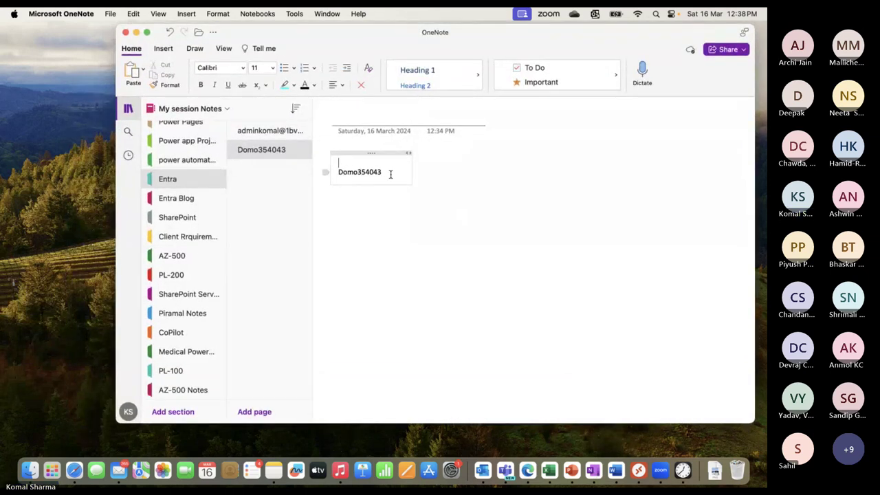
{"action": "left_click_drag", "start_coordinate": [389, 174], "coordinate": [339, 176]}
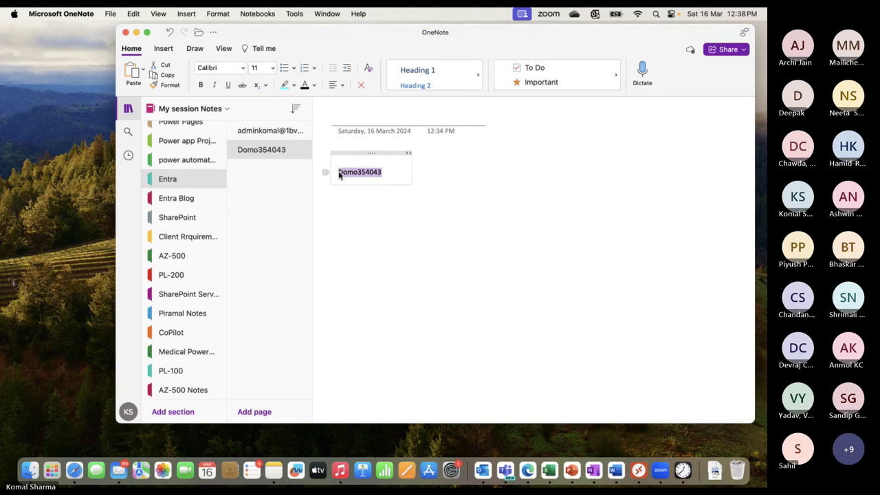
{"action": "key", "text": "super+Tab"}
{"action": "key", "text": "super+v"}
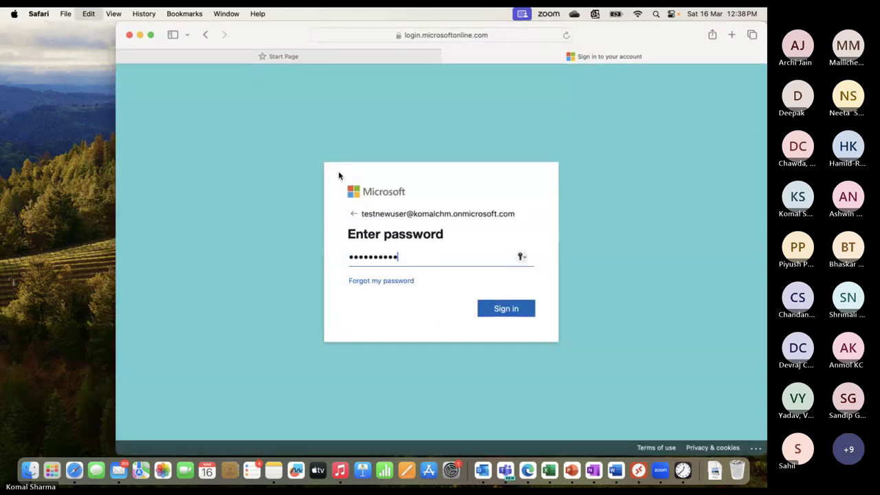
{"action": "left_click", "coordinate": [510, 308]}
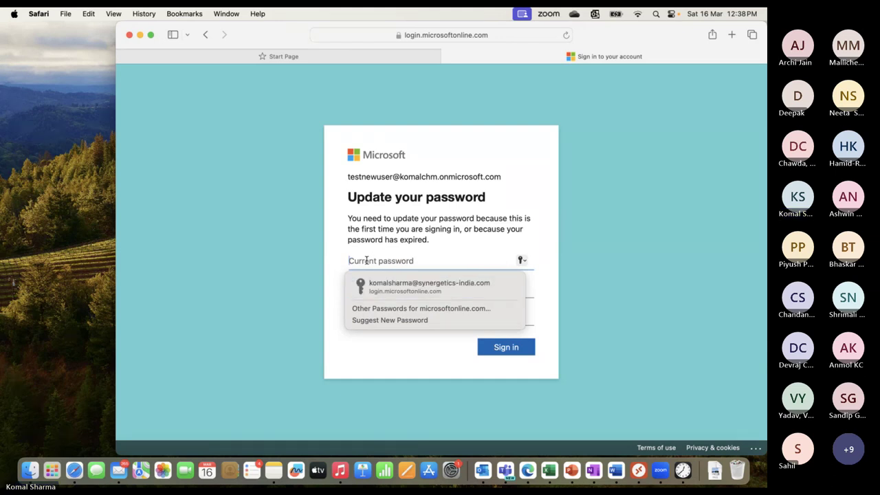
Enter the temporary password plus a custom new password and its confirmation, then submit
{"action": "key", "text": "super+v"}
{"action": "left_click", "coordinate": [392, 290]}
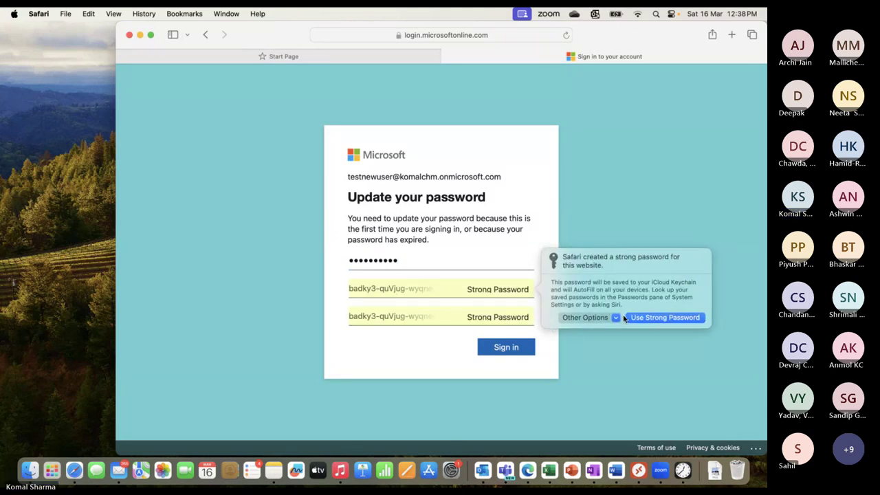
{"action": "left_click", "coordinate": [615, 319]}
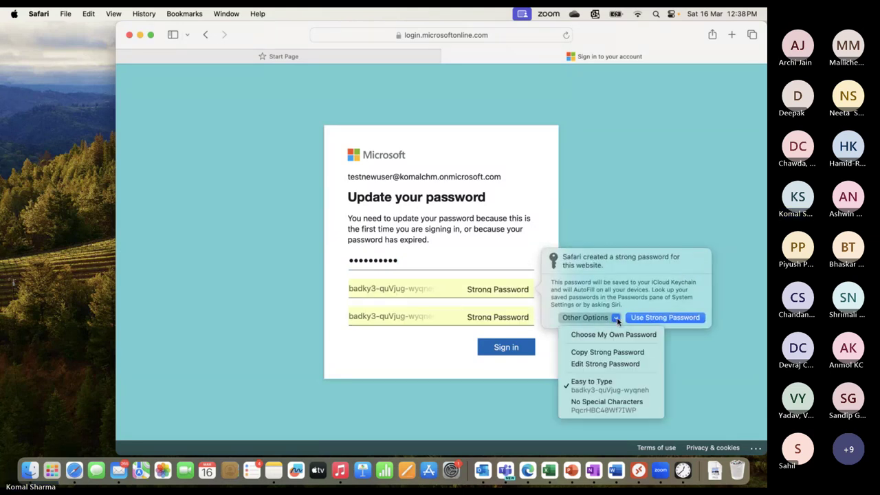
{"action": "left_click", "coordinate": [588, 335]}
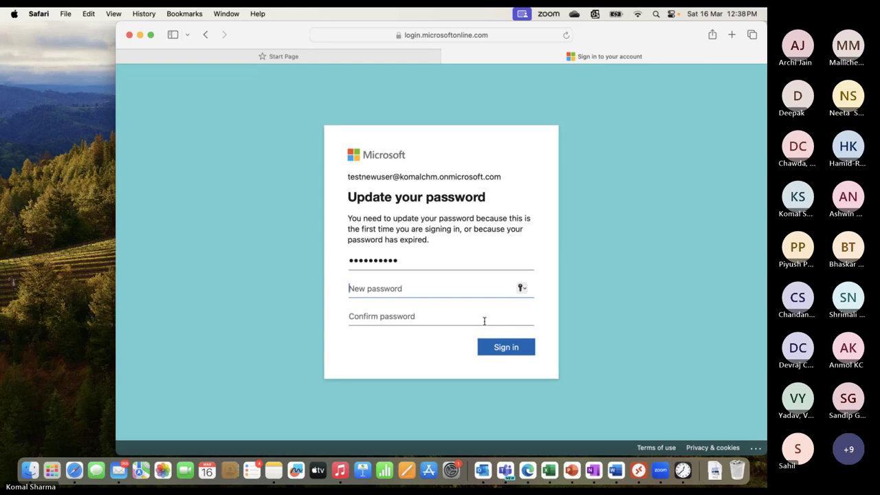
{"action": "type", "text": "•••••••••••••"}
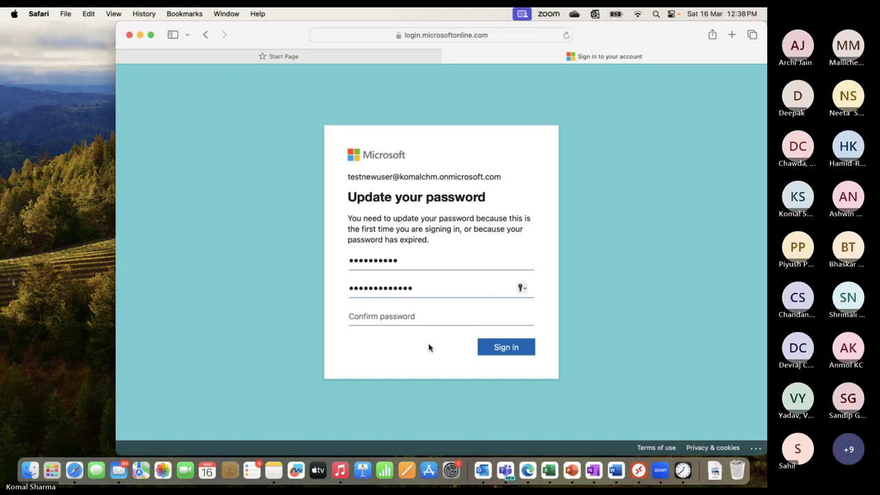
{"action": "left_click", "coordinate": [418, 321]}
{"action": "type", "text": "•••••••"}
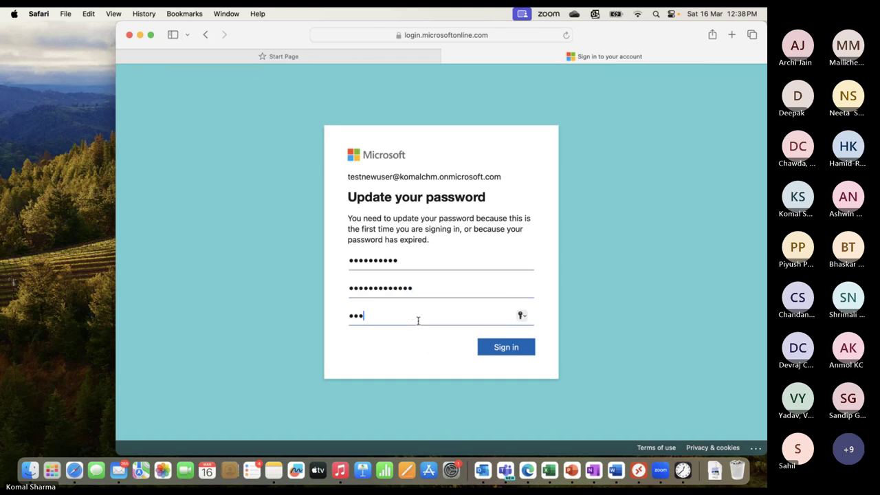
{"action": "type", "text": "••••••"}
{"action": "left_click", "coordinate": [509, 349]}
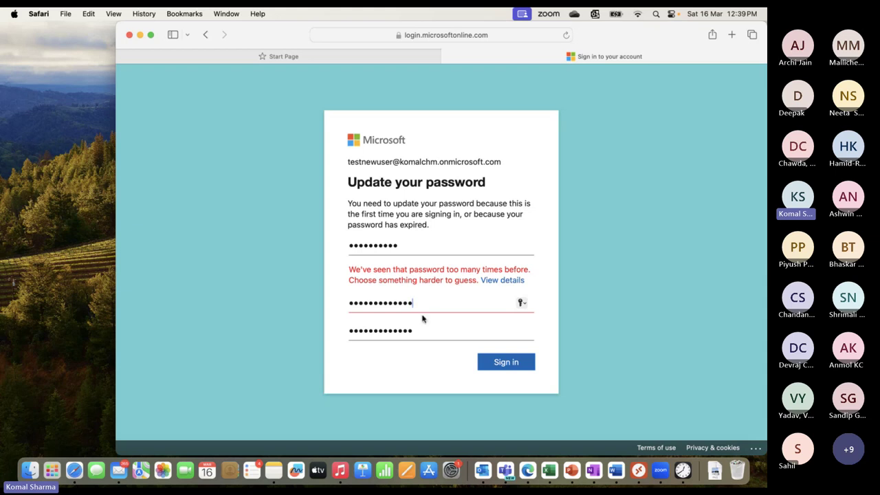
Retype the new password in both fields so they match, submit, and decline saving it
{"action": "left_click_drag", "start_coordinate": [423, 301], "coordinate": [342, 305]}
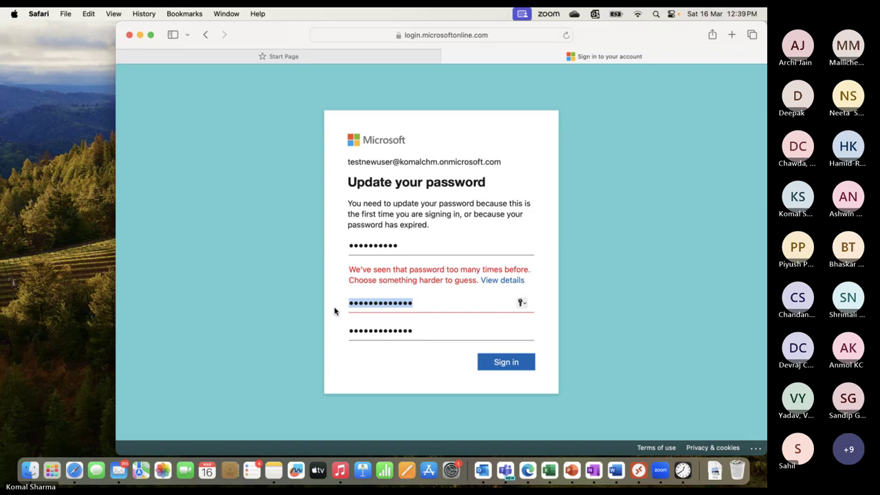
{"action": "type", "text": "a"}
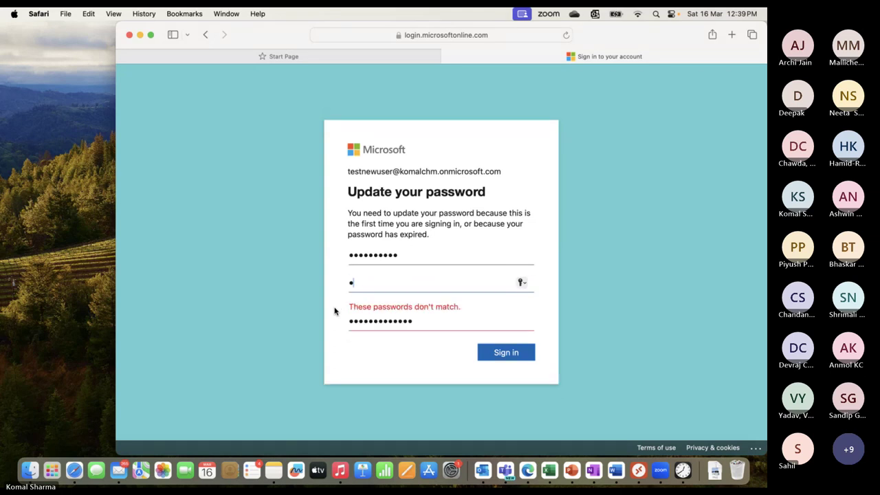
{"action": "type", "text": "bcdefghi"}
{"action": "left_click", "coordinate": [423, 323]}
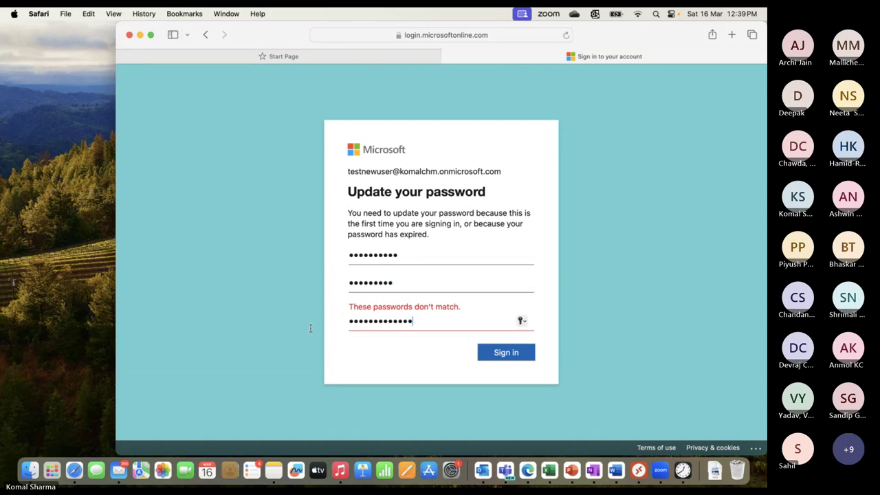
{"action": "left_click_drag", "start_coordinate": [422, 324], "coordinate": [349, 322]}
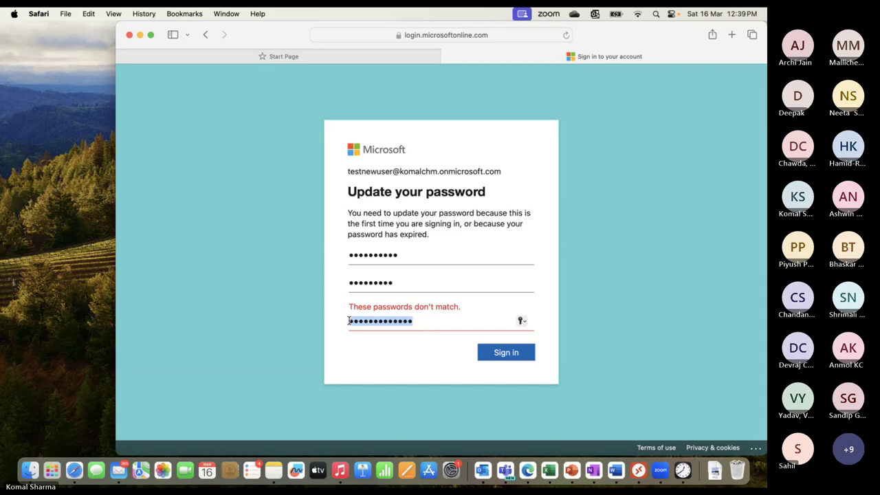
{"action": "key", "text": "BackSpace"}
{"action": "type", "text": "abcd"}
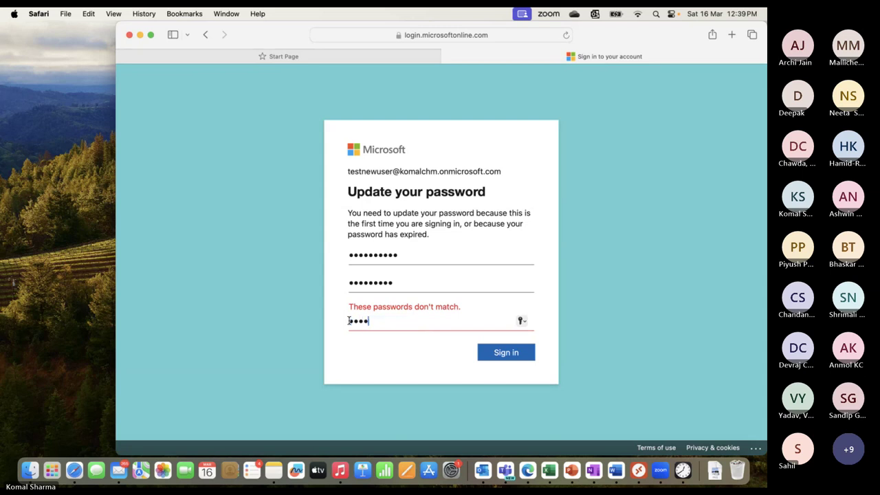
{"action": "type", "text": "efghi"}
{"action": "left_click", "coordinate": [495, 351]}
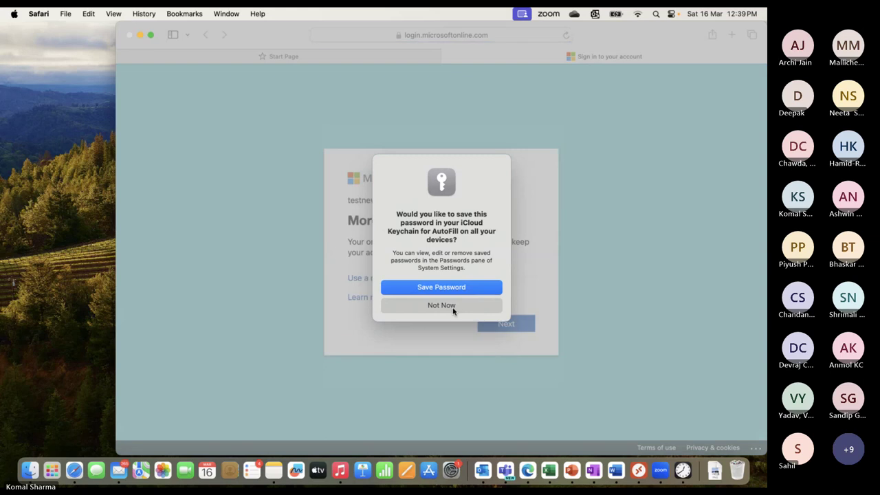
{"action": "left_click", "coordinate": [453, 310]}
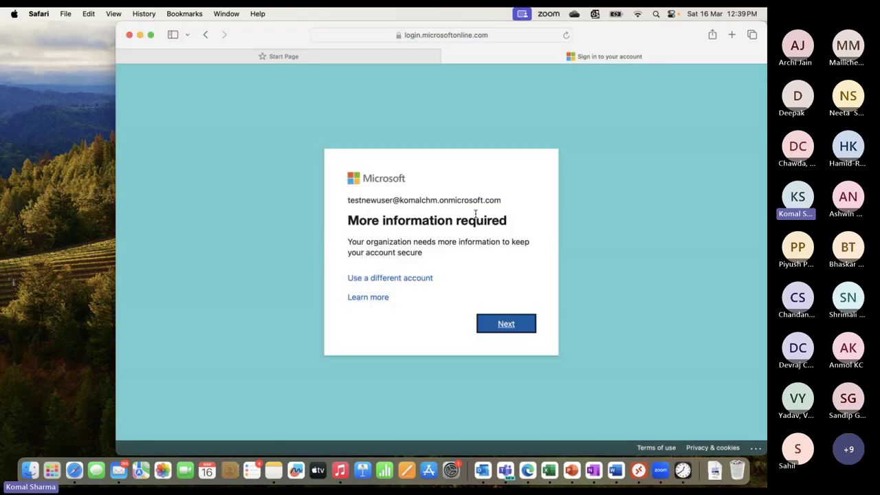
Continue as Test New User, skip phone setup, and choose to stay signed in
{"action": "left_click", "coordinate": [505, 326]}
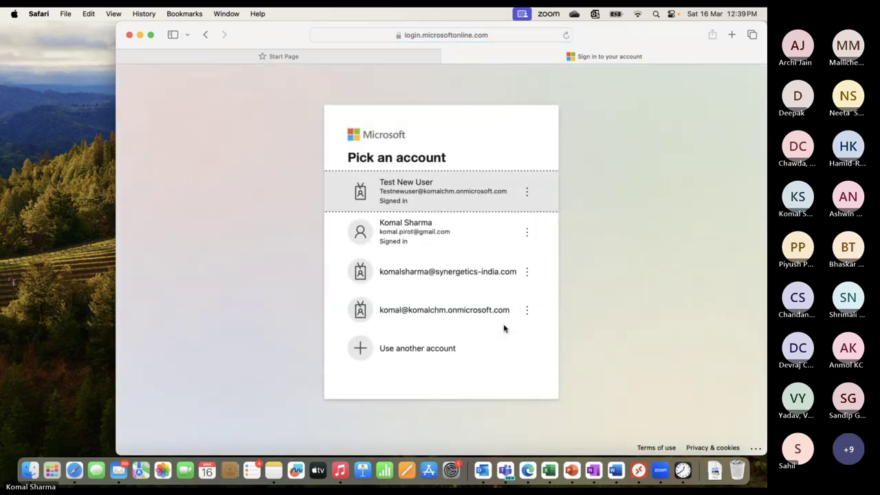
{"action": "left_click", "coordinate": [408, 191]}
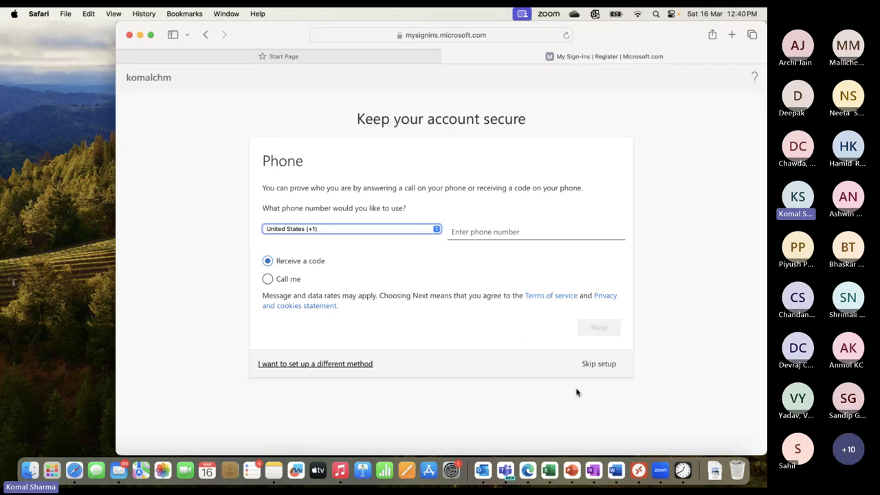
{"action": "left_click", "coordinate": [596, 366]}
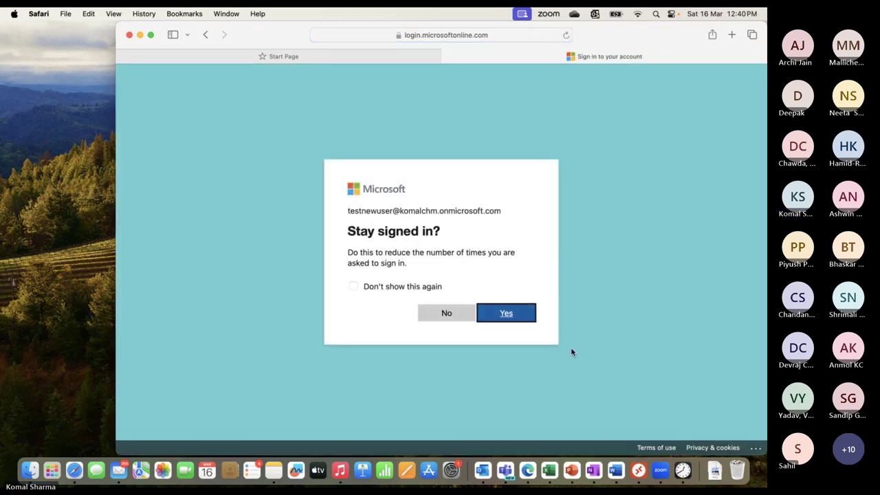
{"action": "left_click", "coordinate": [510, 315]}
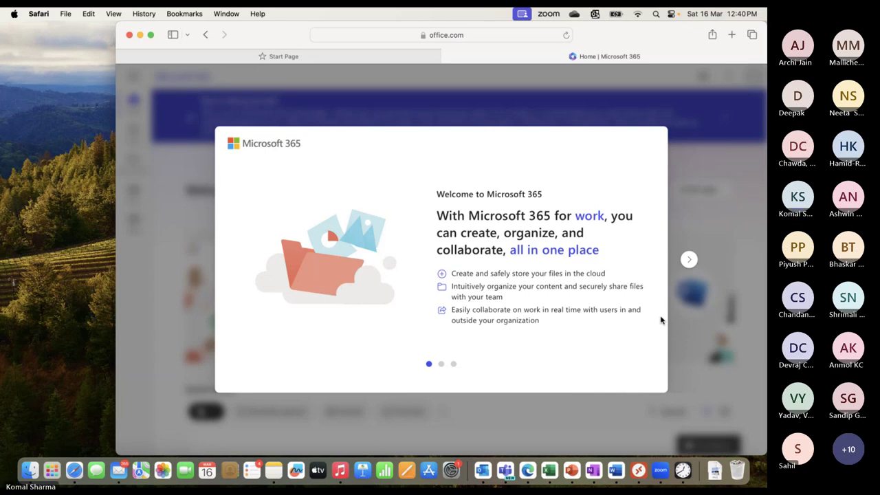
Click through and close the Welcome to Microsoft 365 carousel
{"action": "left_click", "coordinate": [690, 261]}
{"action": "left_click", "coordinate": [690, 261]}
{"action": "left_click", "coordinate": [690, 261]}
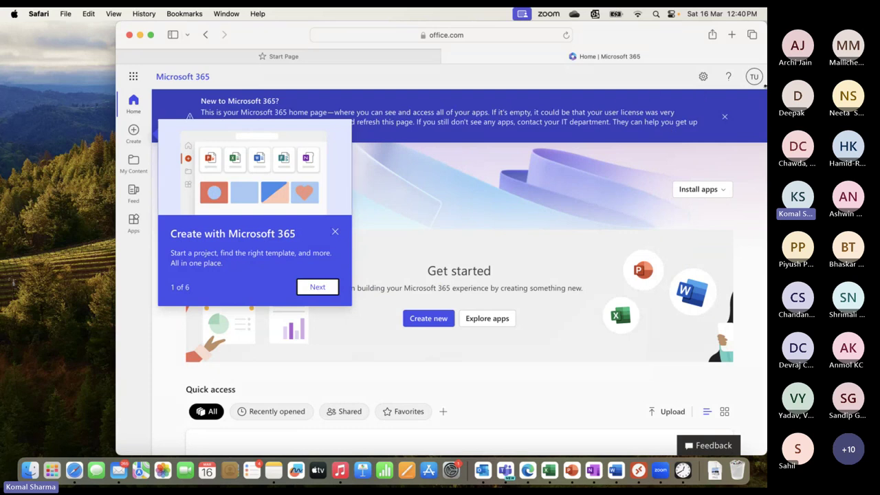
Confirm the signed-in TU account and bring up the available apps list
{"action": "left_click", "coordinate": [755, 82]}
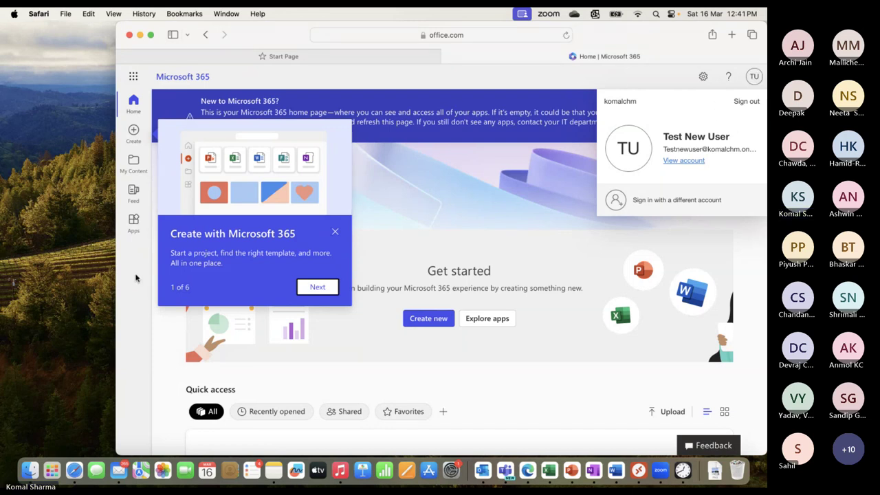
{"action": "left_click", "coordinate": [169, 134]}
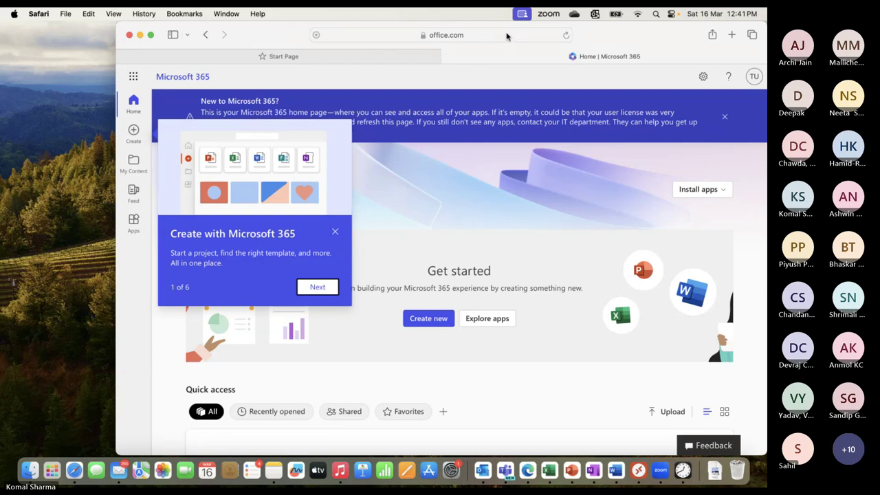
{"action": "left_click", "coordinate": [133, 78]}
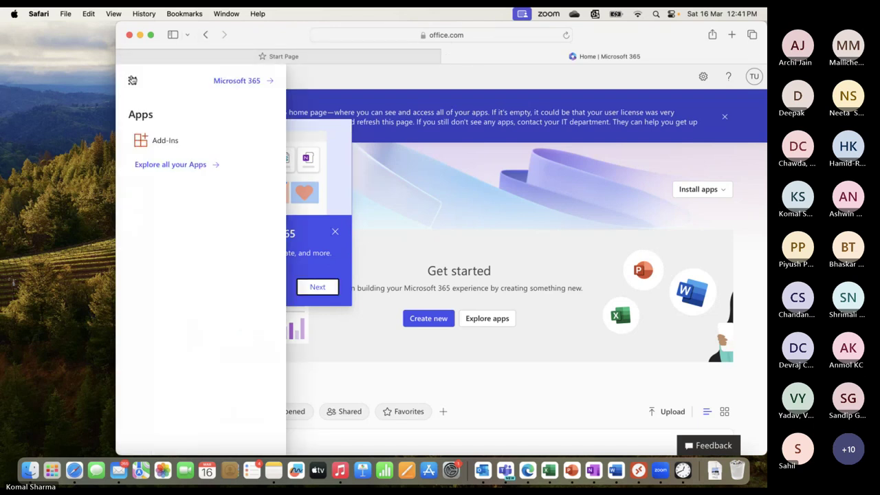
{"action": "left_click", "coordinate": [531, 36]}
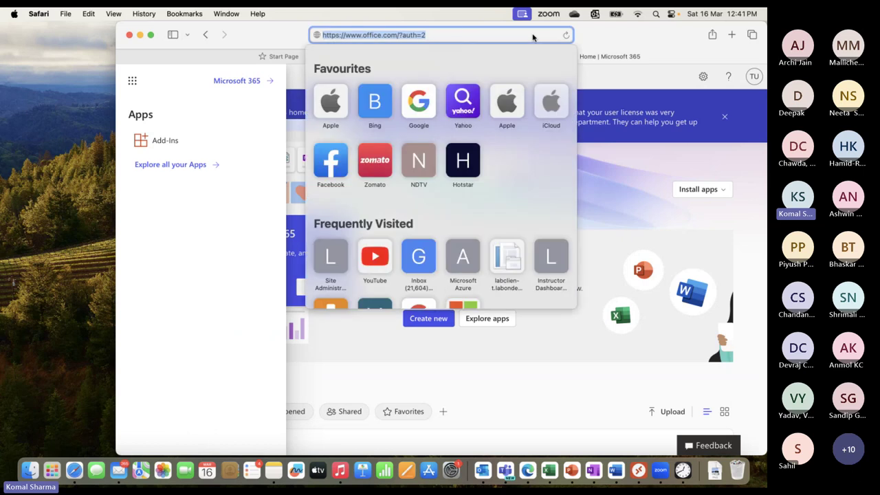
Load entra.microsoft.com in a new tab as Test New User, skipping phone setup
{"action": "left_click", "coordinate": [733, 35]}
{"action": "type", "text": "tra.microsoft.com"}
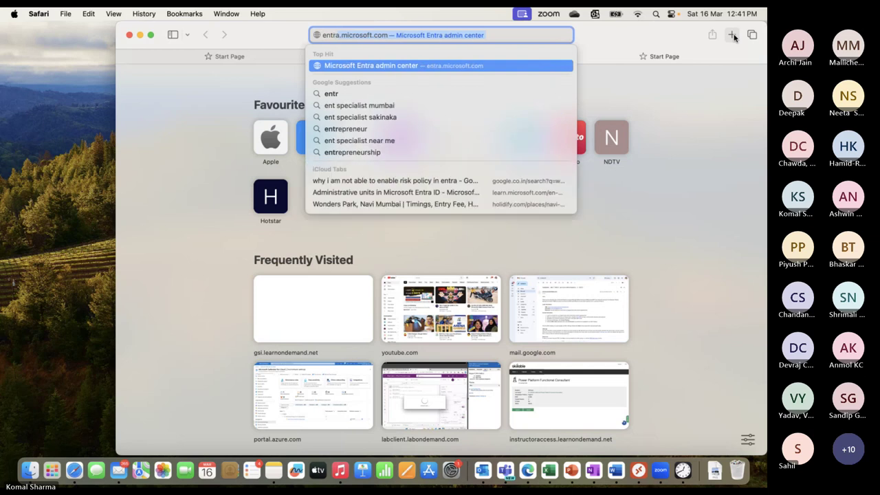
{"action": "key", "text": "Return"}
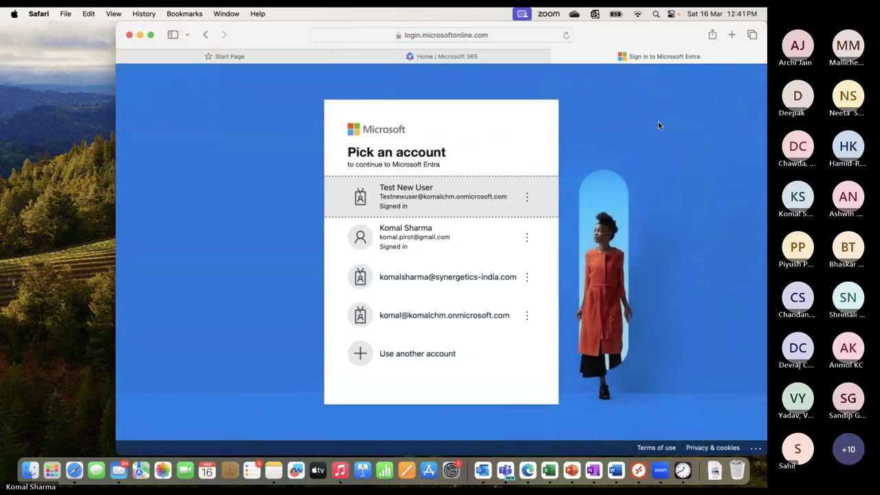
{"action": "left_click", "coordinate": [415, 191]}
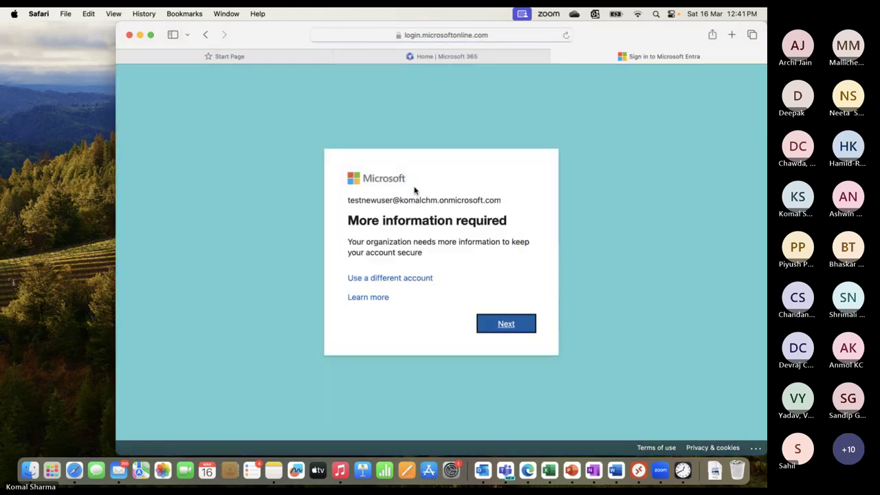
{"action": "left_click", "coordinate": [509, 330]}
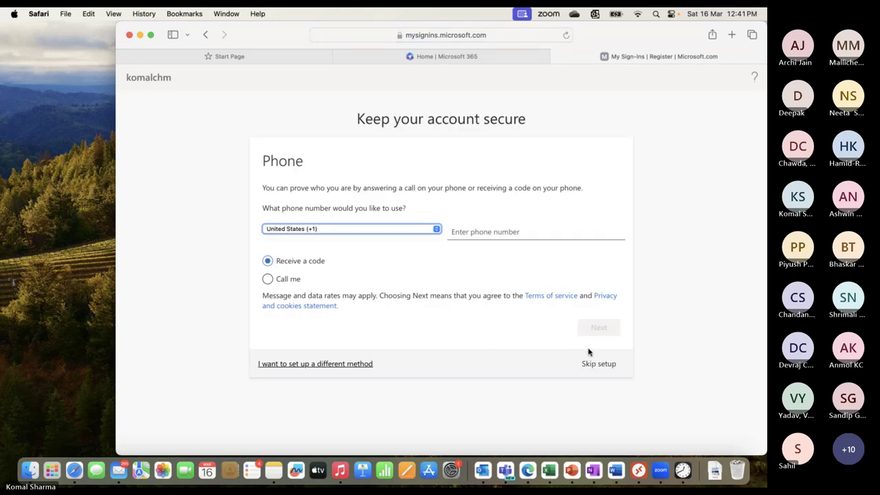
{"action": "left_click", "coordinate": [586, 365]}
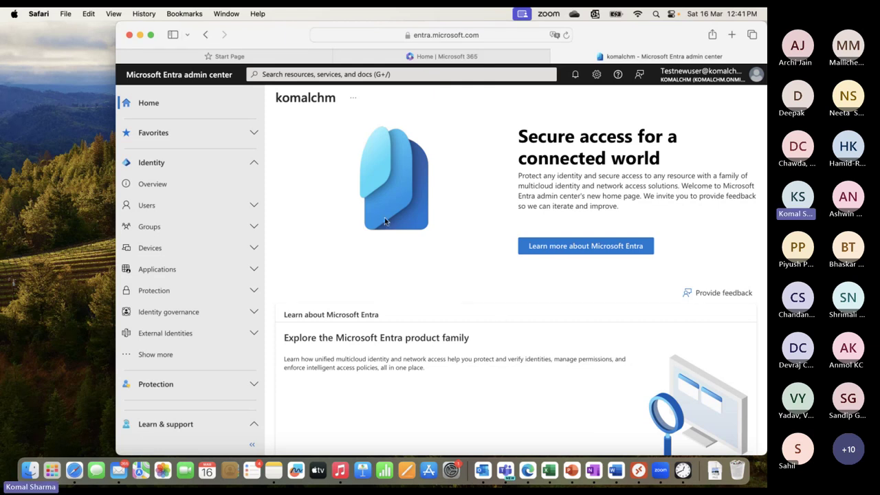
Open the New application gallery under Enterprise applications, then return to the Microsoft 365 tab
{"action": "left_click", "coordinate": [173, 269]}
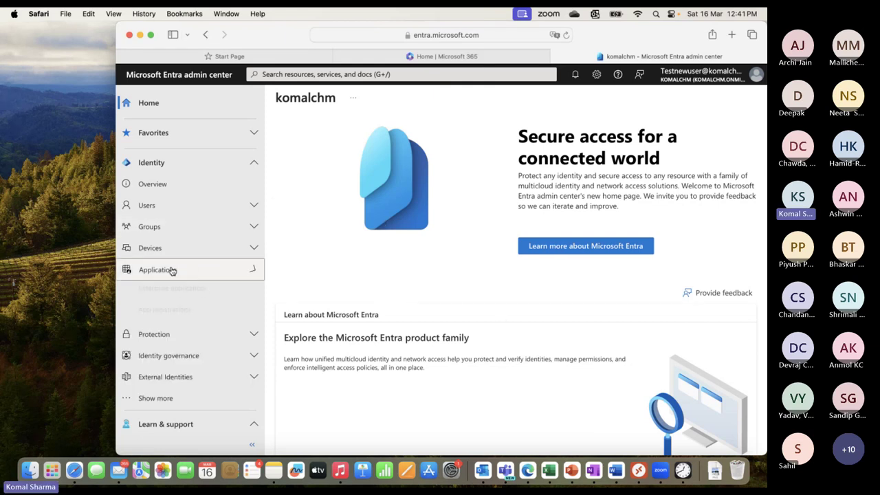
{"action": "left_click", "coordinate": [186, 291]}
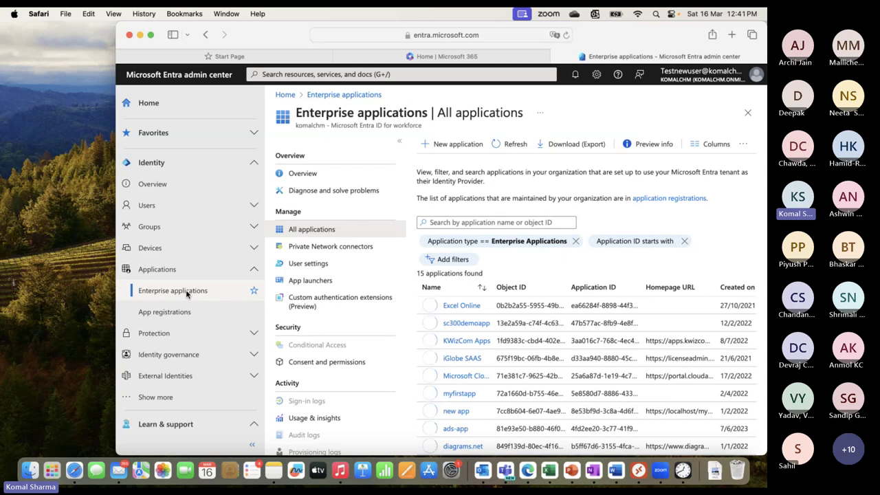
{"action": "left_click", "coordinate": [444, 150]}
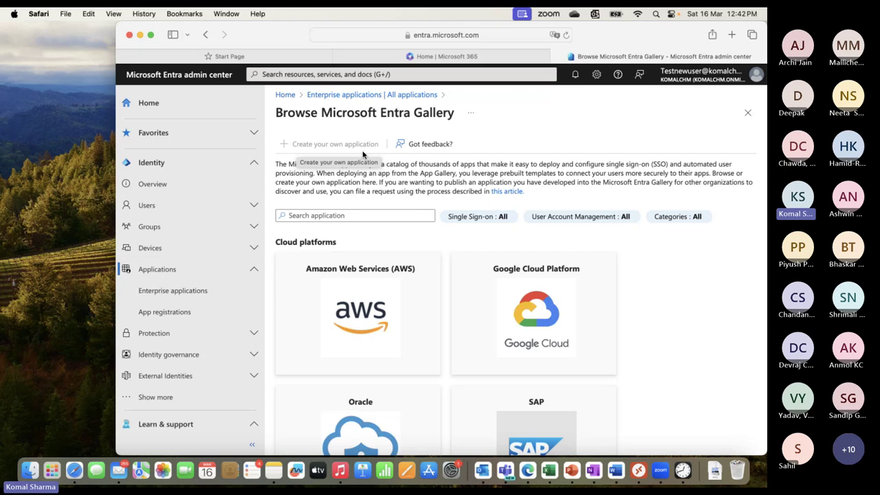
{"action": "left_click", "coordinate": [475, 59]}
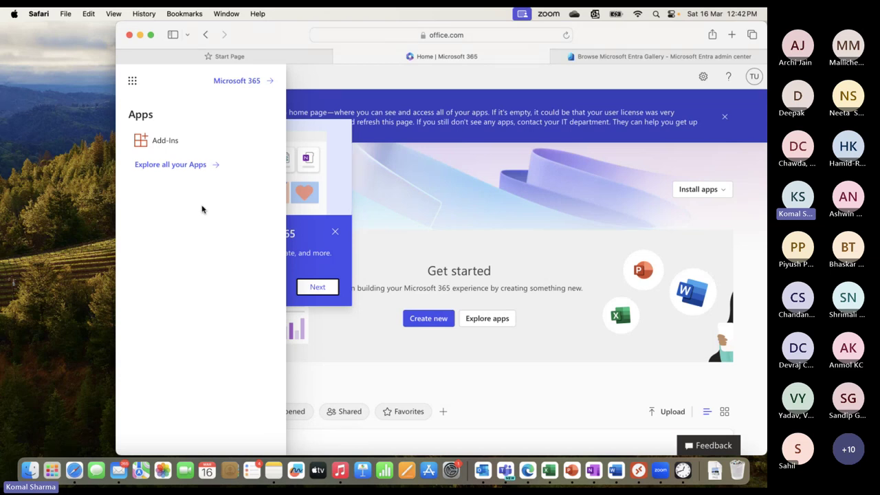
{"action": "left_click", "coordinate": [374, 216]}
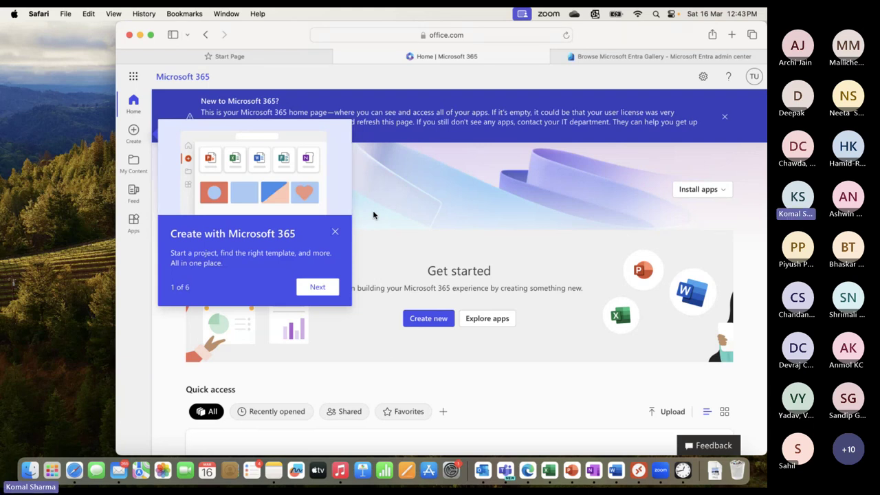
{"action": "left_click", "coordinate": [527, 471]}
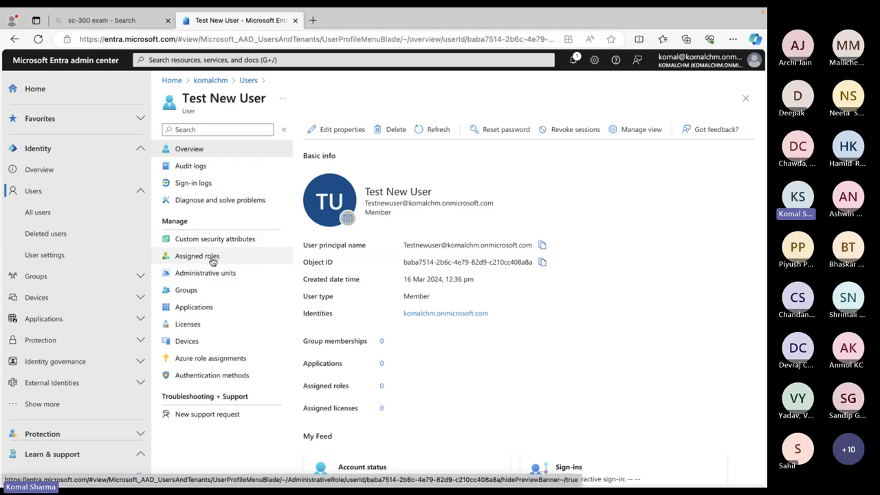
From Test New User's assigned roles, start a new assignment for the Application Administrator role
{"action": "left_click", "coordinate": [212, 259]}
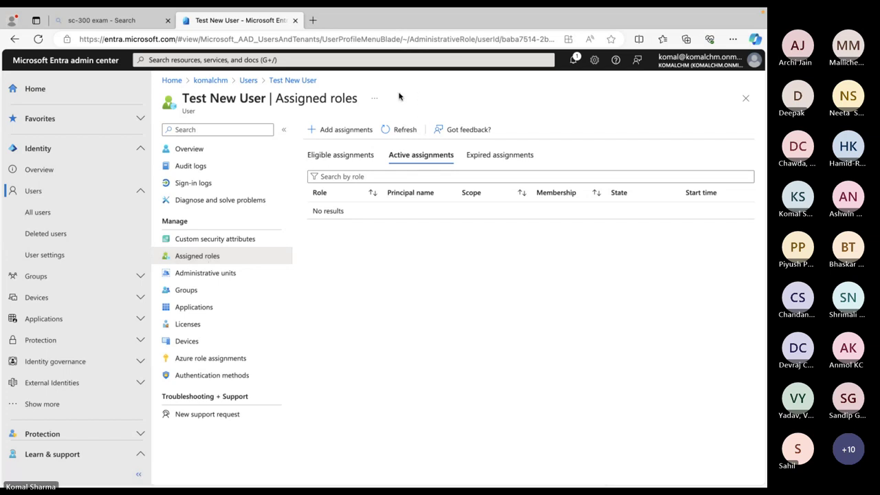
{"action": "left_click", "coordinate": [331, 131]}
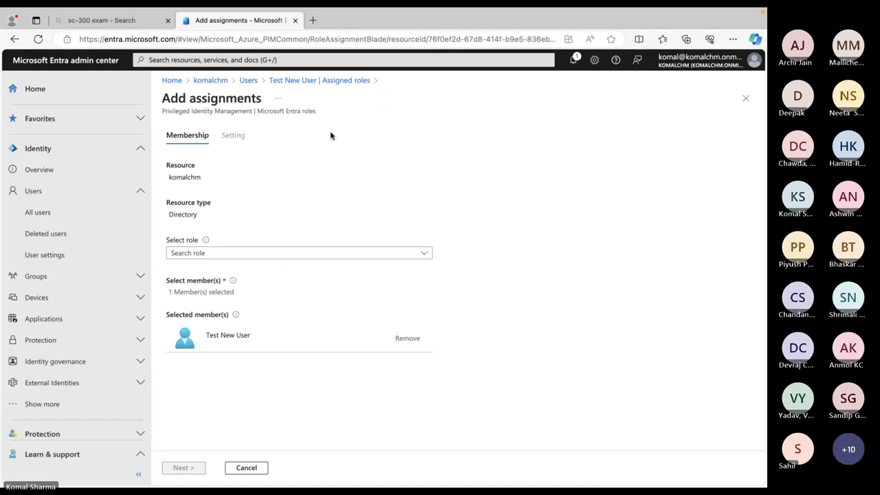
{"action": "left_click", "coordinate": [426, 256]}
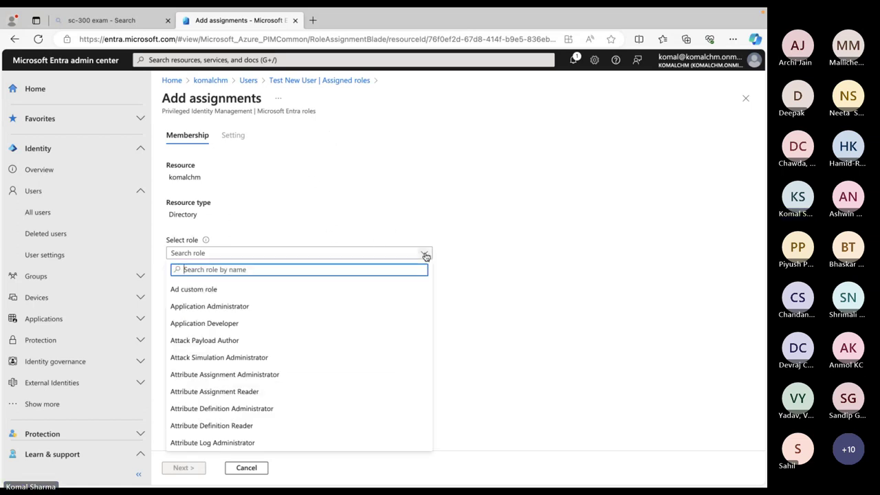
{"action": "left_click", "coordinate": [205, 311]}
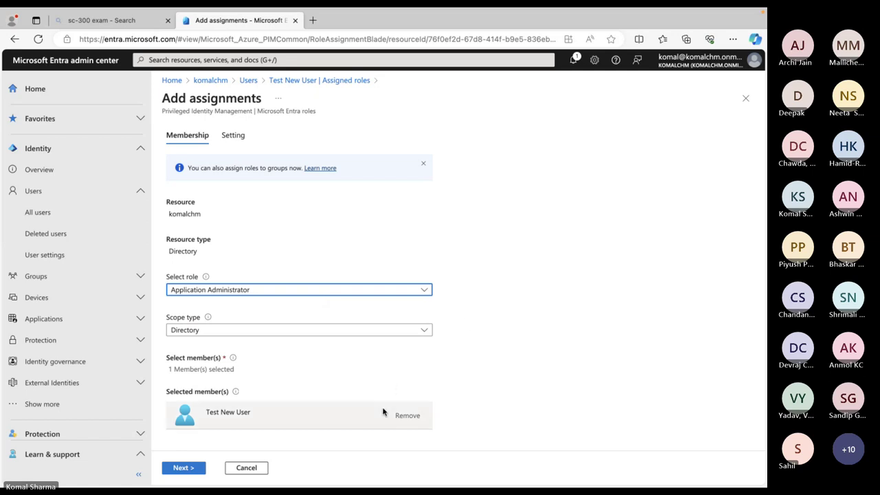
{"action": "left_click", "coordinate": [183, 471]}
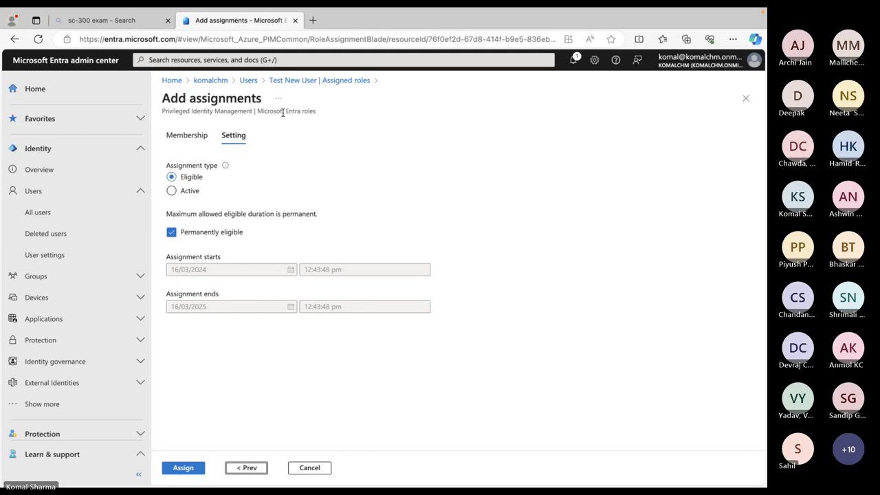
Make the assignment Active with justification 'Test' and assign it
{"action": "left_click", "coordinate": [172, 191]}
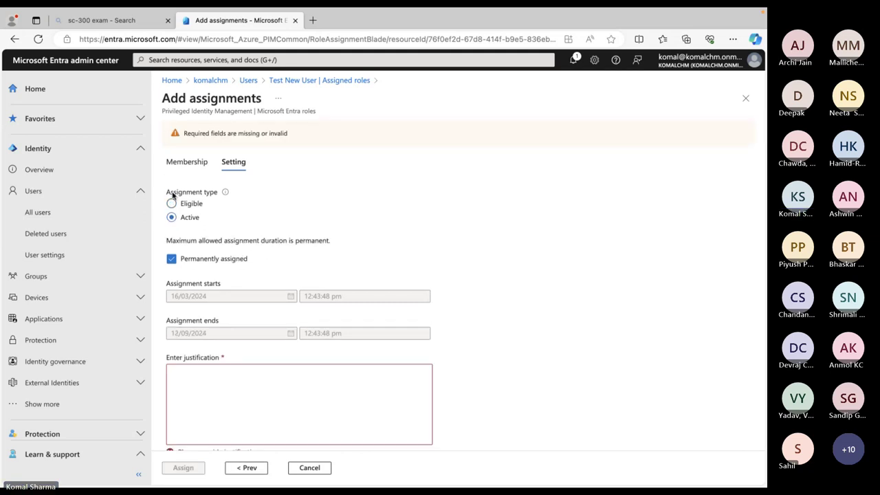
{"action": "scroll", "coordinate": [363, 216], "scroll_direction": "down", "scroll_amount": 1}
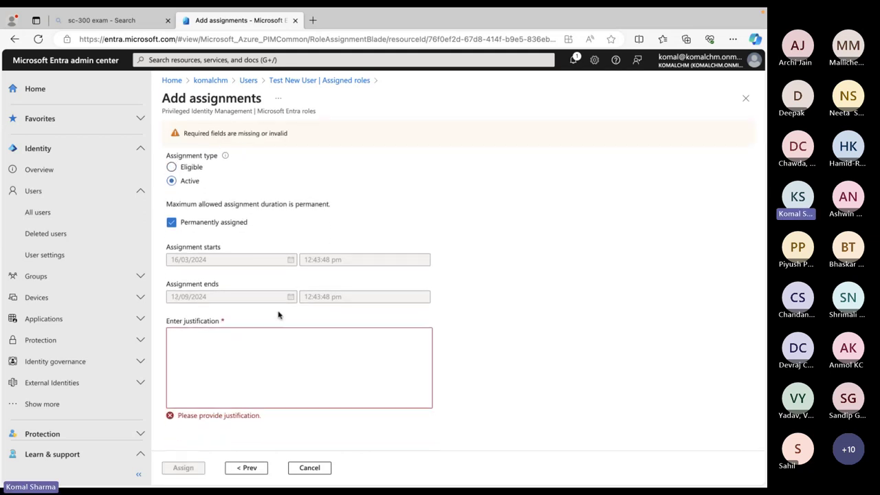
{"action": "left_click", "coordinate": [230, 342]}
{"action": "type", "text": "Test"}
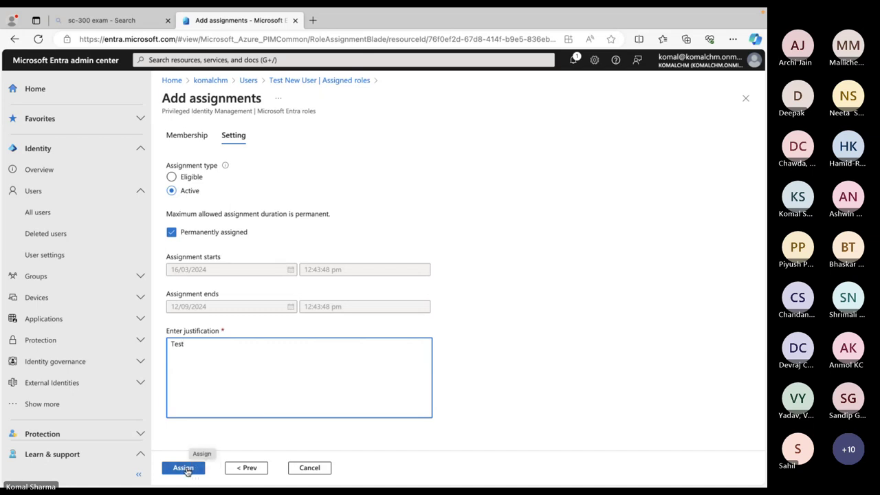
{"action": "left_click", "coordinate": [184, 469]}
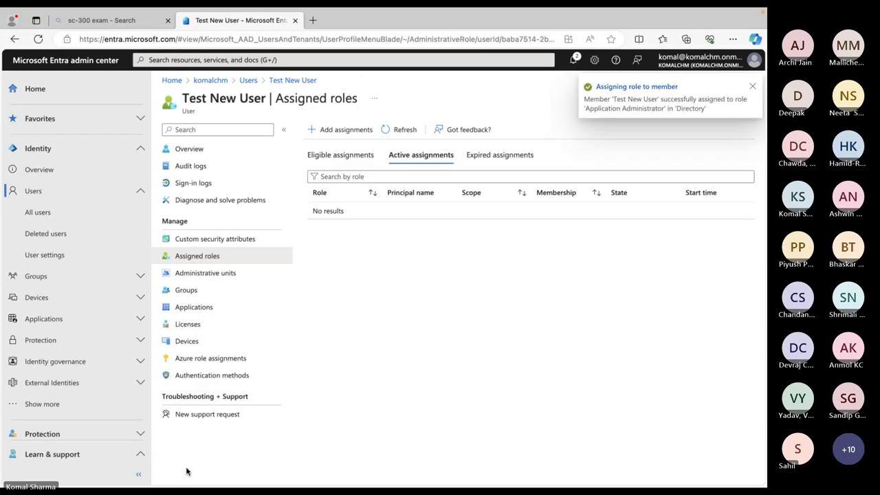
Refresh the active assignments until Application Administrator is listed, then show all open windows
{"action": "left_click", "coordinate": [388, 130]}
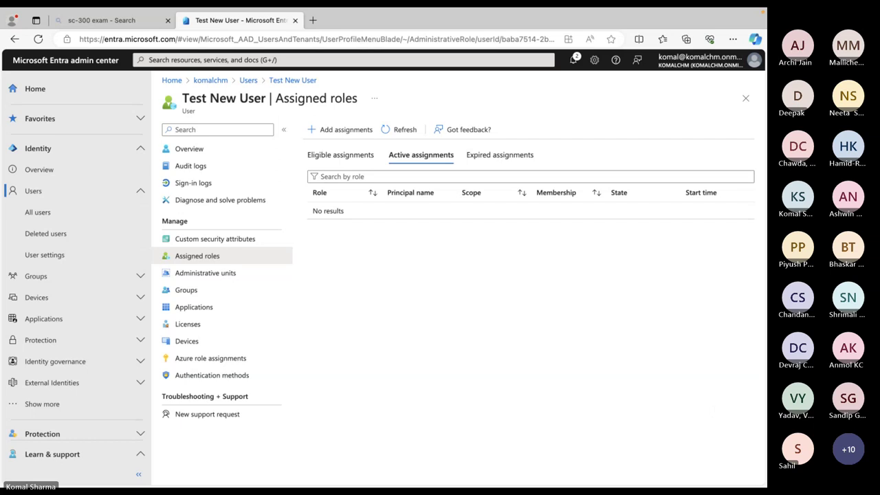
{"action": "left_click", "coordinate": [383, 129]}
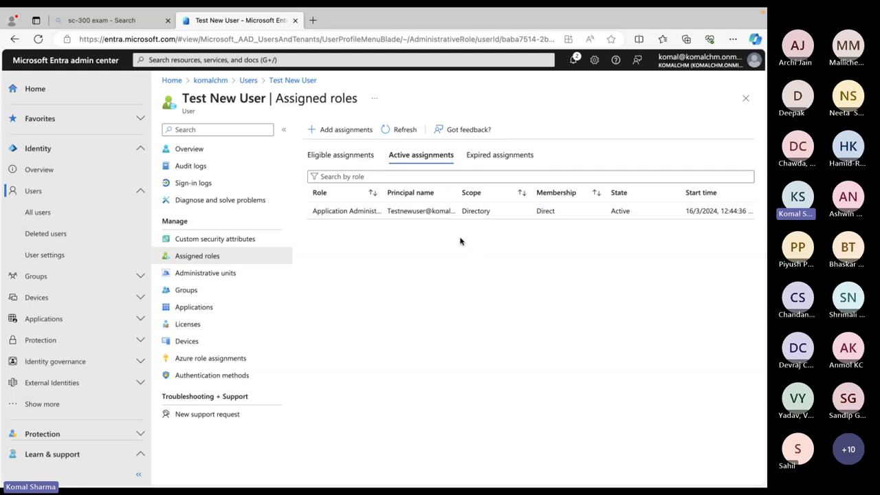
{"action": "key", "text": "ctrl+Up"}
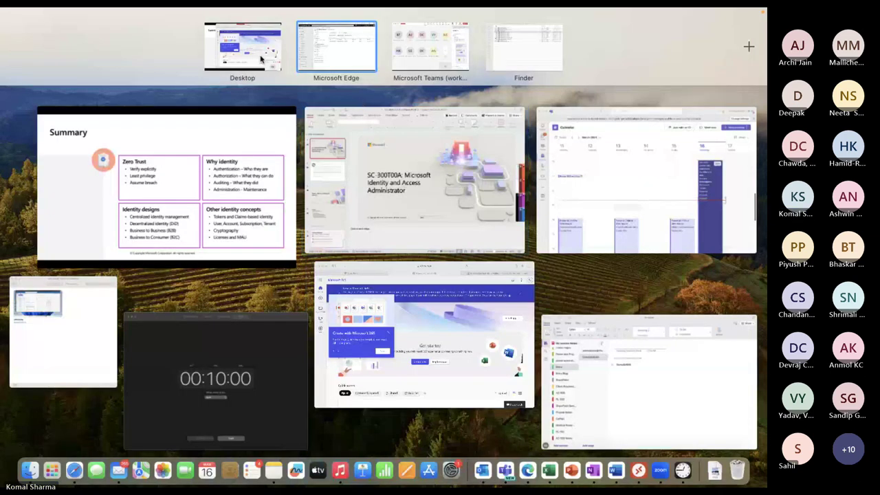
In Safari as the test user, open Enterprise applications' New application gallery, then return to Edge
{"action": "left_click", "coordinate": [263, 61]}
{"action": "left_click", "coordinate": [650, 56]}
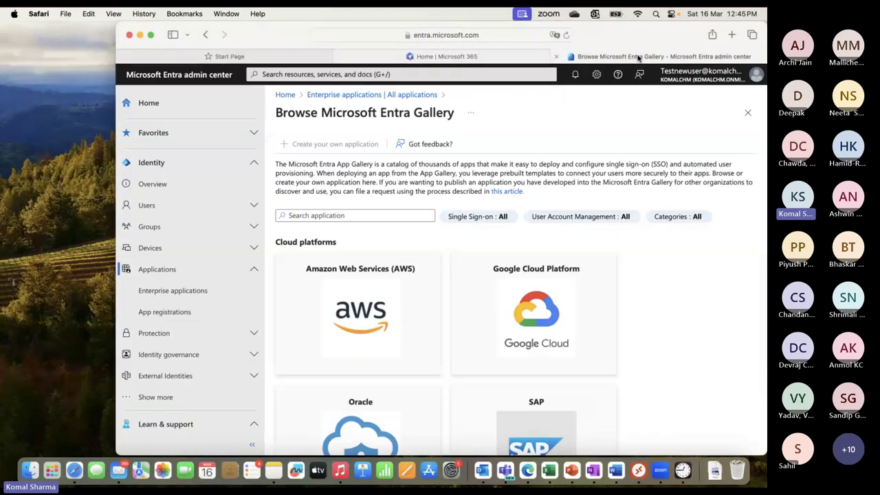
{"action": "left_click", "coordinate": [566, 35]}
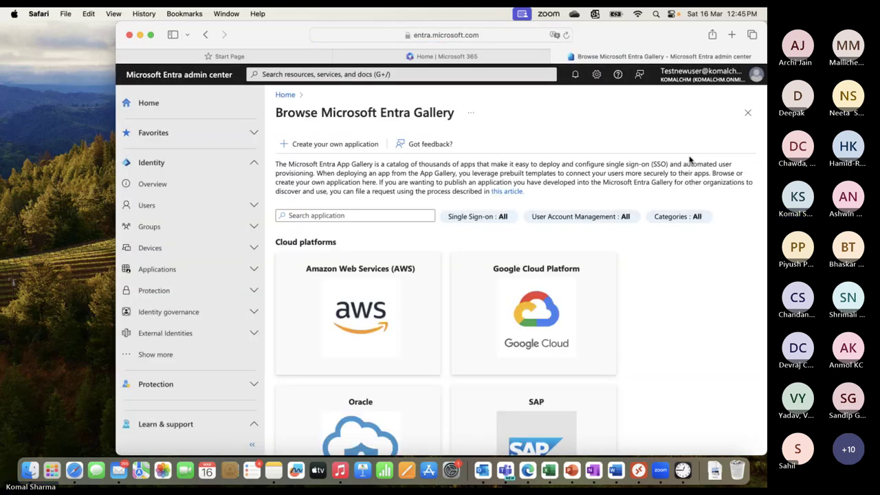
{"action": "mouse_move", "coordinate": [719, 80]}
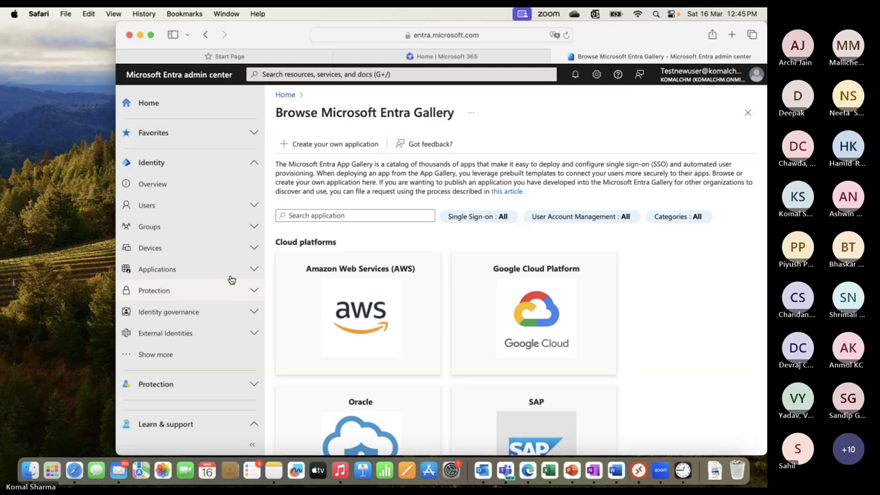
{"action": "left_click", "coordinate": [176, 272]}
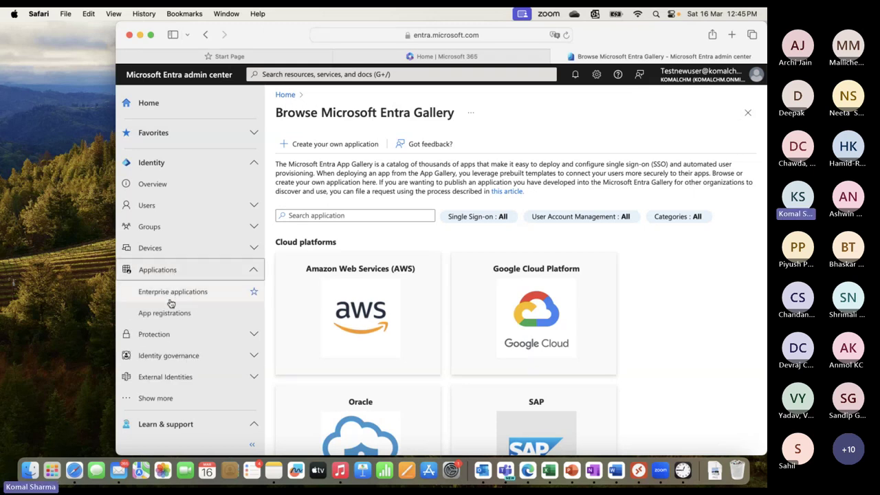
{"action": "left_click", "coordinate": [172, 298]}
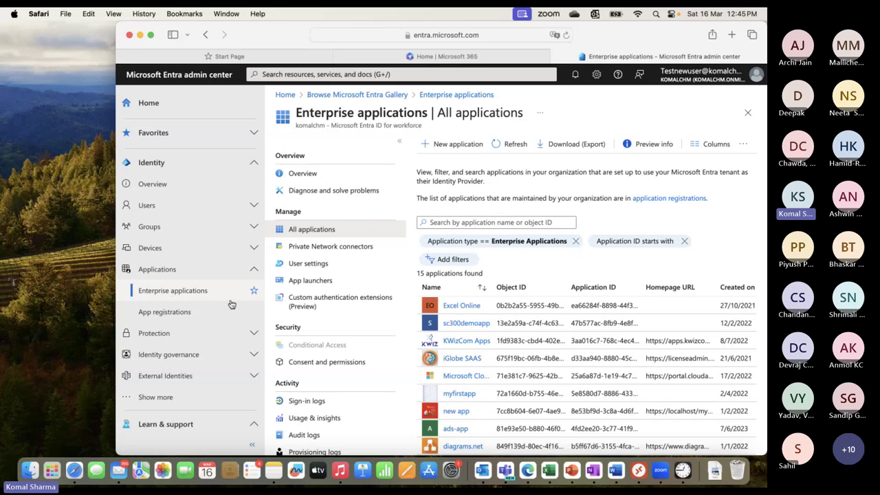
{"action": "left_click", "coordinate": [449, 146]}
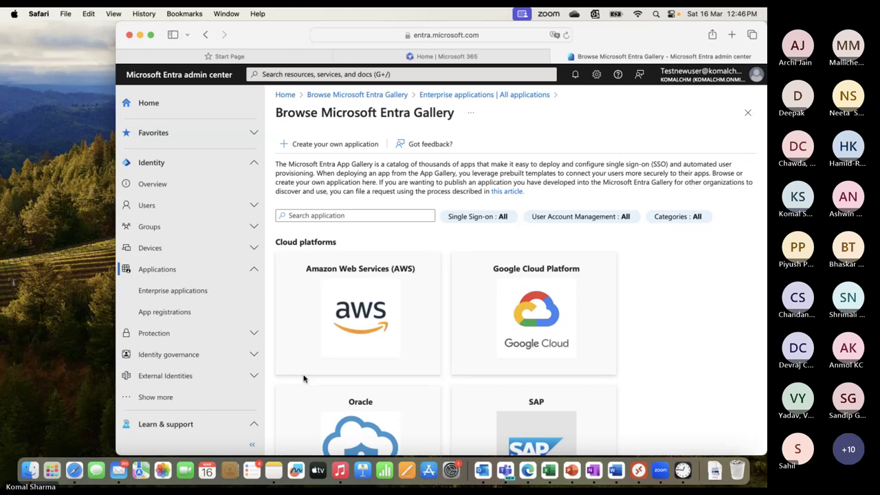
{"action": "left_click", "coordinate": [530, 472]}
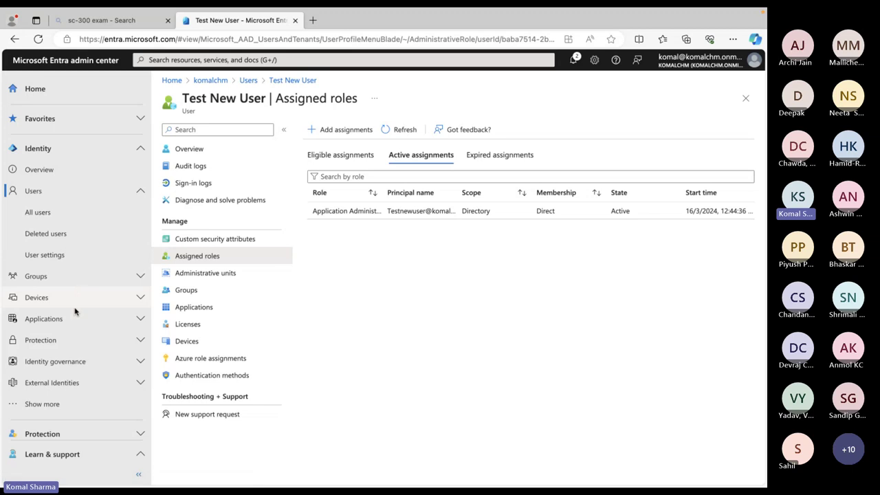
Expand the Protection and Roles & admins sections in the left navigation
{"action": "scroll", "coordinate": [81, 293], "scroll_direction": "down", "scroll_amount": 1}
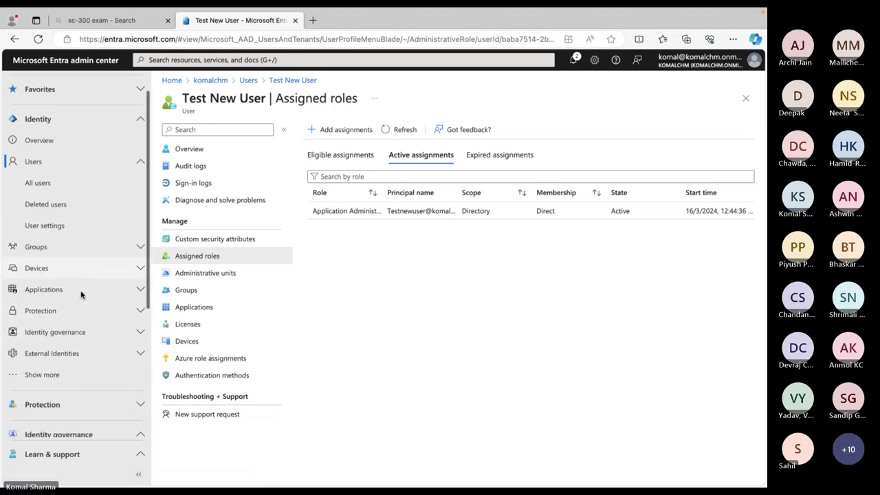
{"action": "scroll", "coordinate": [80, 295], "scroll_direction": "down", "scroll_amount": 2}
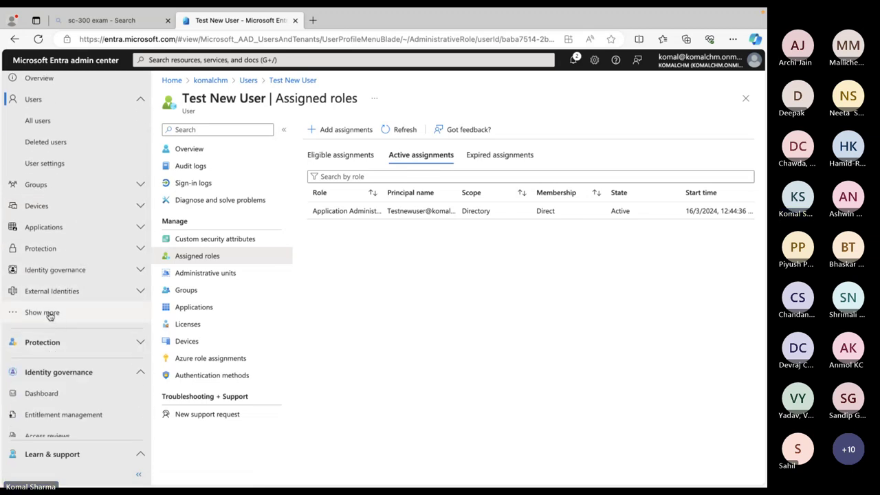
{"action": "left_click", "coordinate": [50, 313]}
{"action": "scroll", "coordinate": [92, 301], "scroll_direction": "down", "scroll_amount": 2}
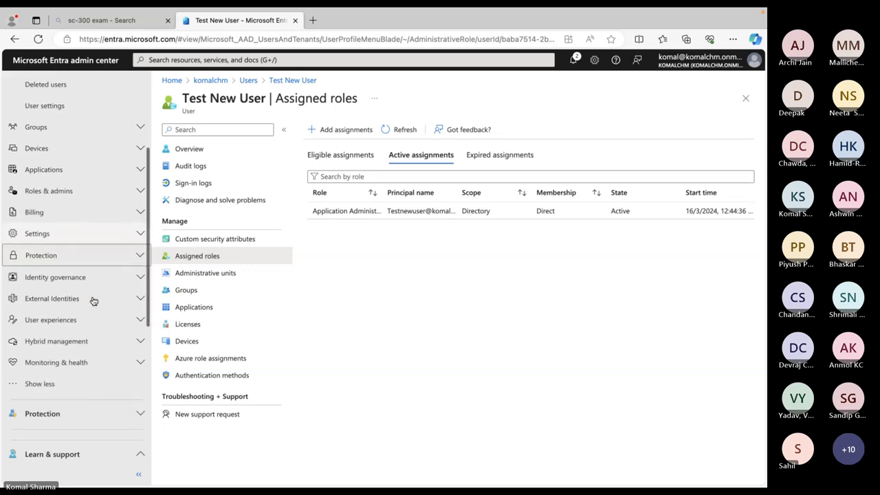
{"action": "scroll", "coordinate": [94, 300], "scroll_direction": "down", "scroll_amount": 6}
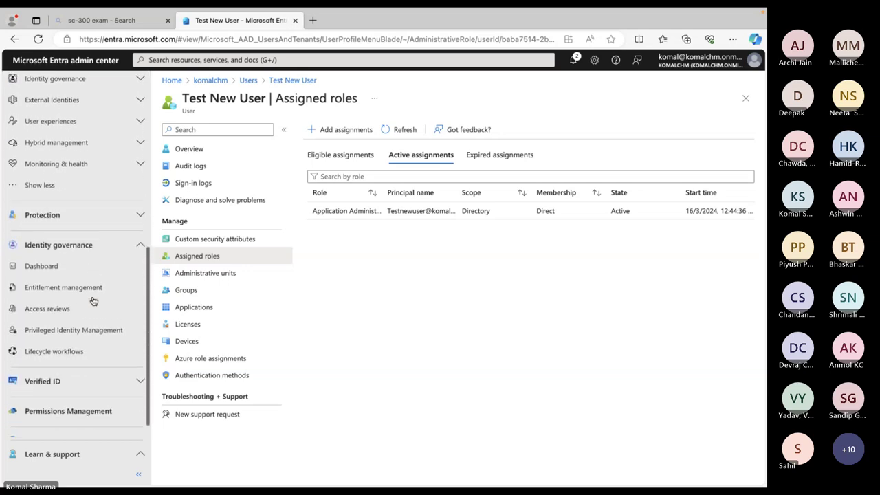
{"action": "scroll", "coordinate": [94, 301], "scroll_direction": "down", "scroll_amount": 1}
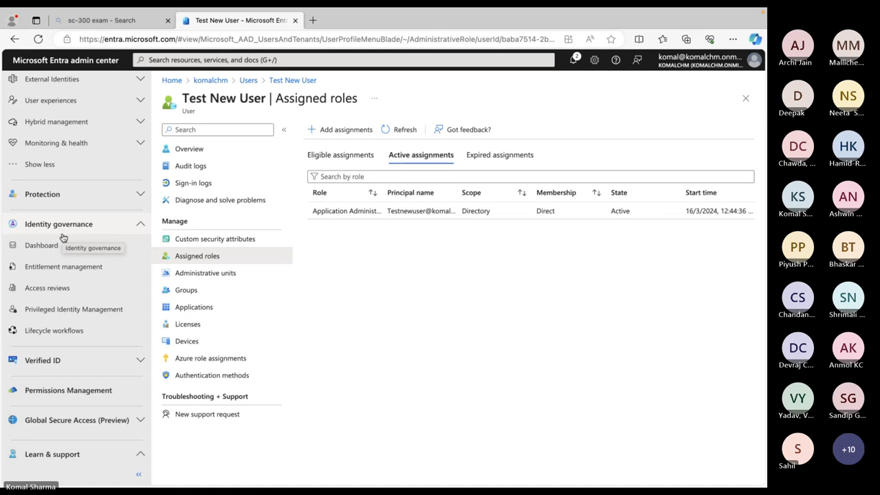
{"action": "scroll", "coordinate": [62, 238], "scroll_direction": "up", "scroll_amount": 5}
{"action": "right_click", "coordinate": [55, 306]}
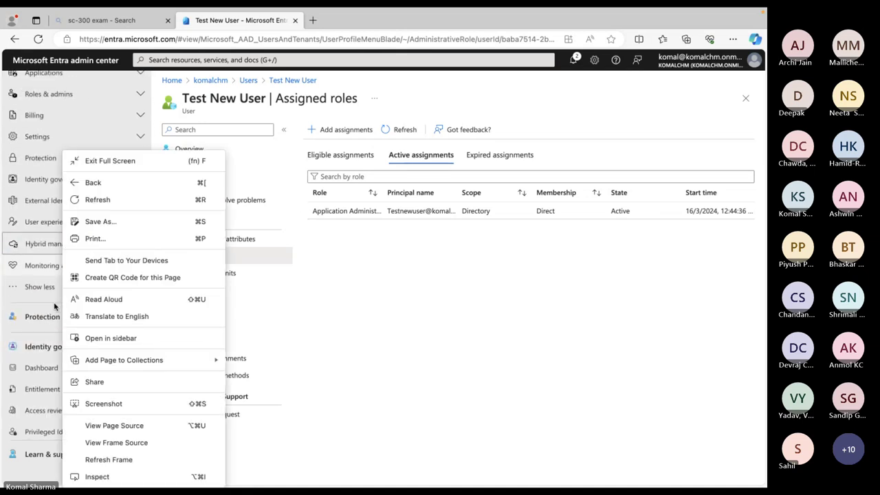
{"action": "left_click", "coordinate": [55, 313]}
{"action": "left_click", "coordinate": [54, 318]}
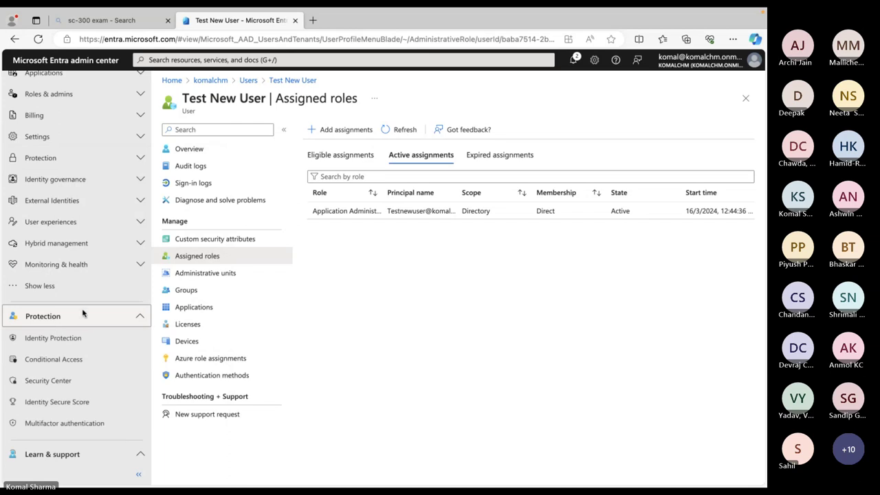
{"action": "scroll", "coordinate": [89, 309], "scroll_direction": "down", "scroll_amount": 3}
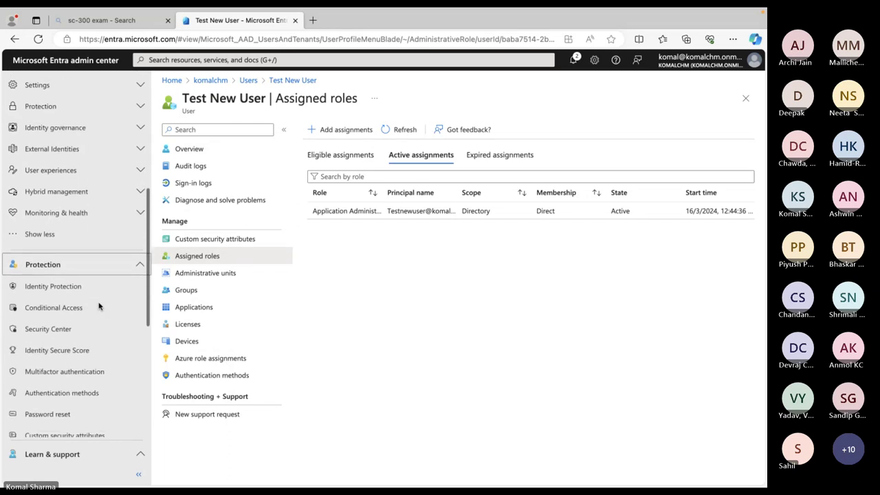
{"action": "scroll", "coordinate": [98, 307], "scroll_direction": "up", "scroll_amount": 8}
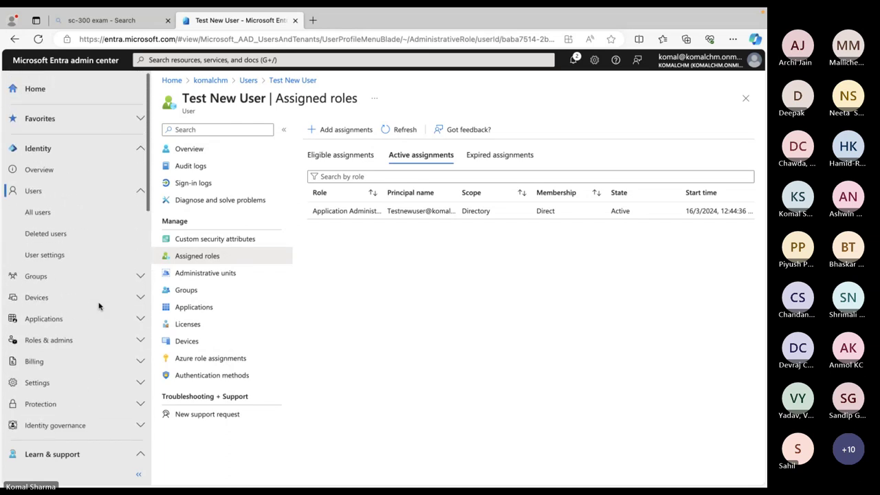
{"action": "scroll", "coordinate": [100, 303], "scroll_direction": "down", "scroll_amount": 2}
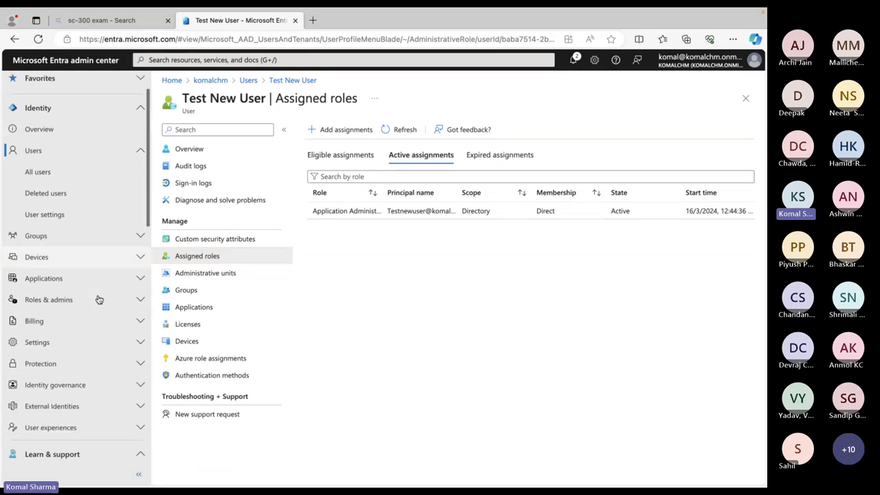
{"action": "left_click", "coordinate": [139, 300]}
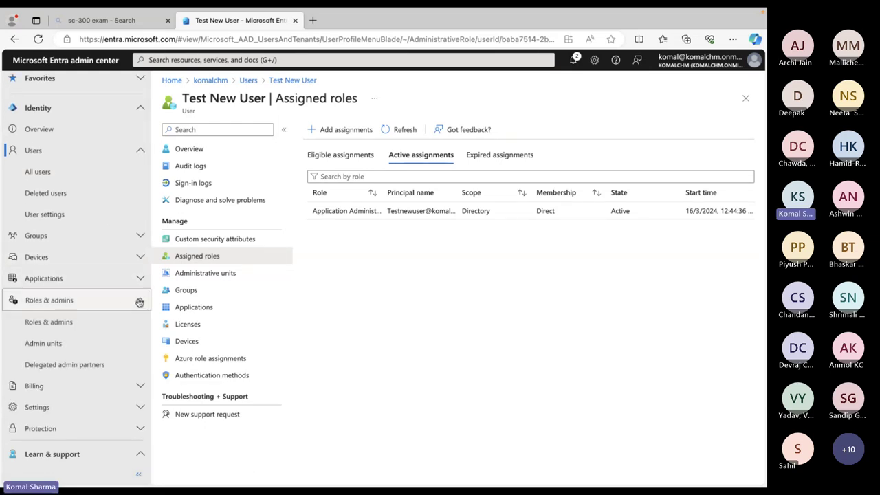
Open Roles & admins > Application Administrator and view Test New User's active assignment details
{"action": "left_click", "coordinate": [65, 324]}
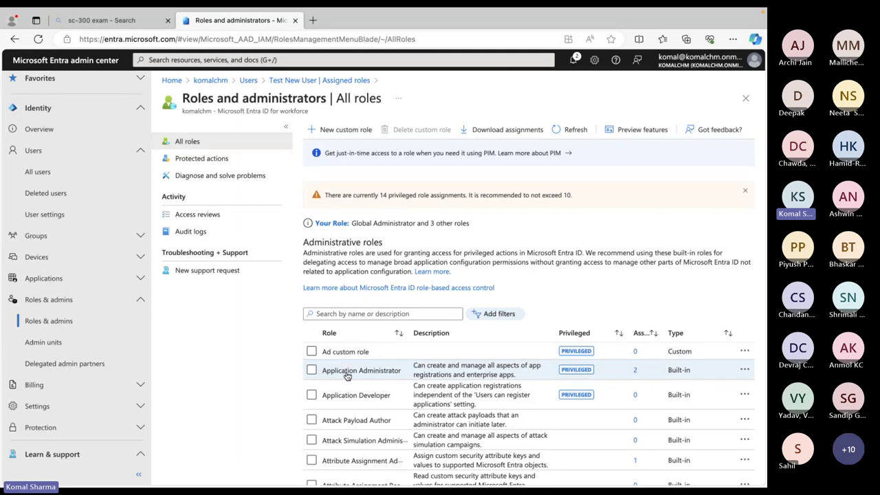
{"action": "left_click", "coordinate": [347, 375]}
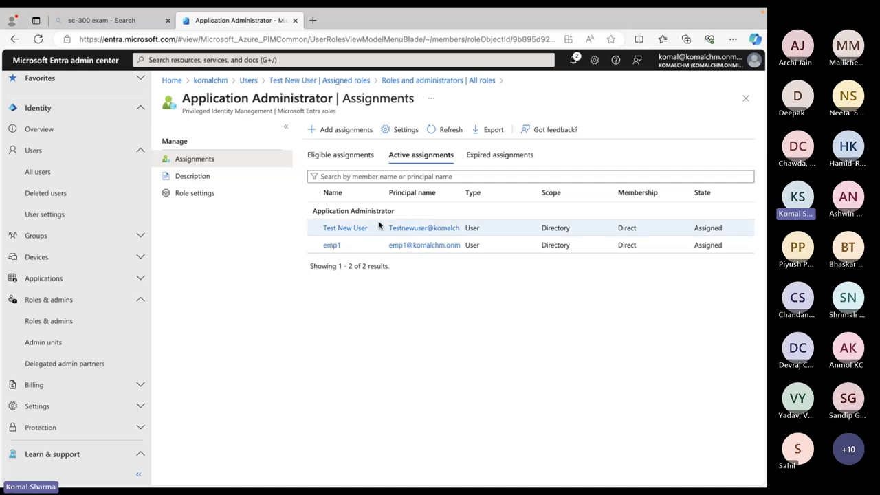
{"action": "left_click", "coordinate": [346, 230]}
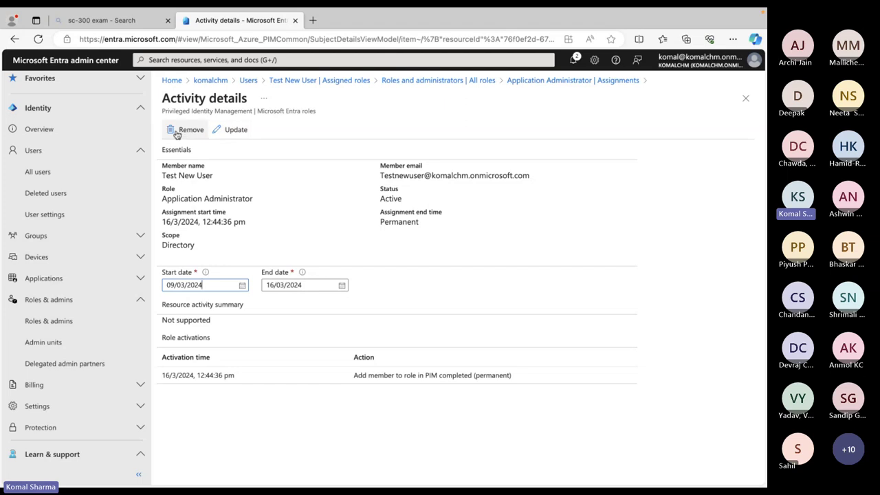
Attempt removing the Application Administrator assignment three times, then go back to Test New User's Assigned roles
{"action": "left_click", "coordinate": [176, 134]}
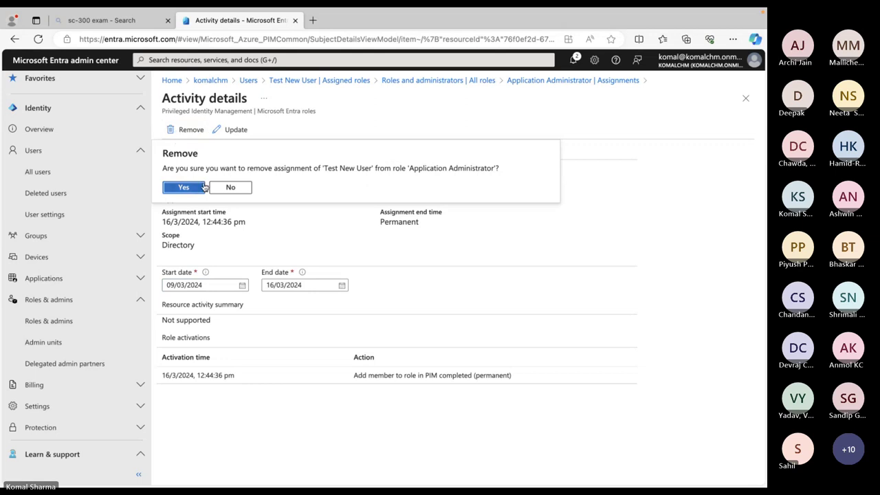
{"action": "left_click", "coordinate": [199, 187]}
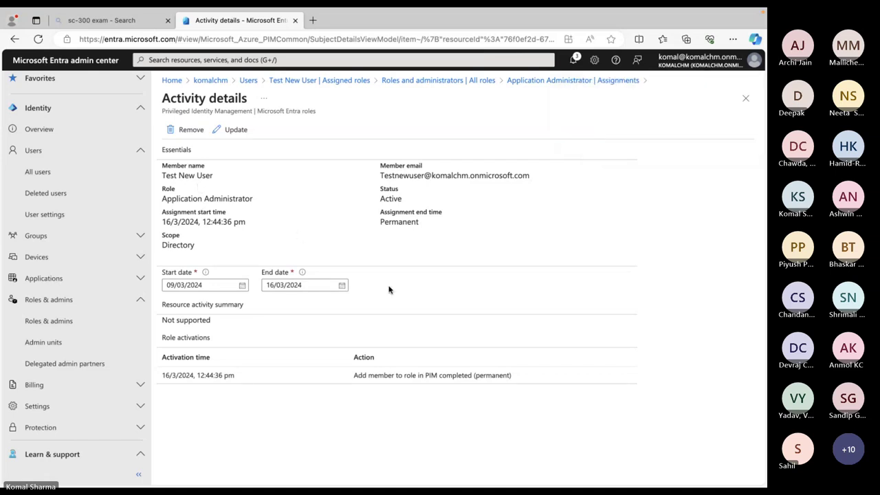
{"action": "left_click", "coordinate": [183, 131]}
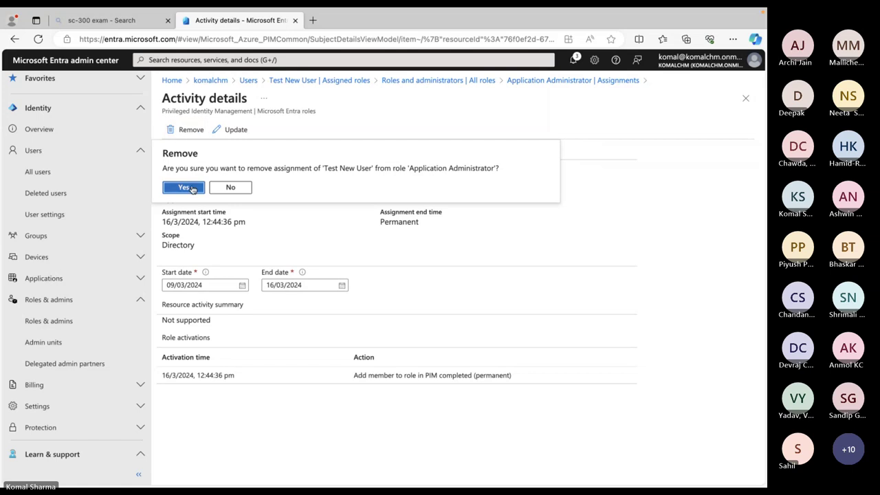
{"action": "left_click", "coordinate": [191, 188]}
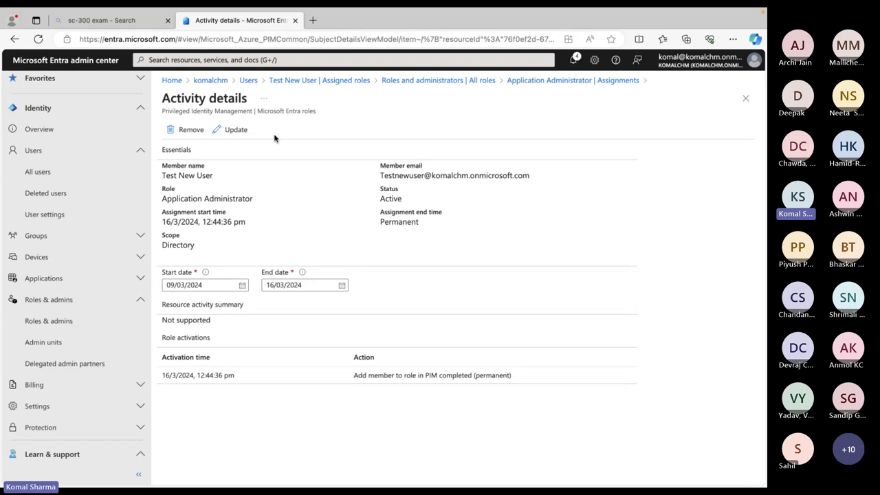
{"action": "left_click", "coordinate": [182, 132]}
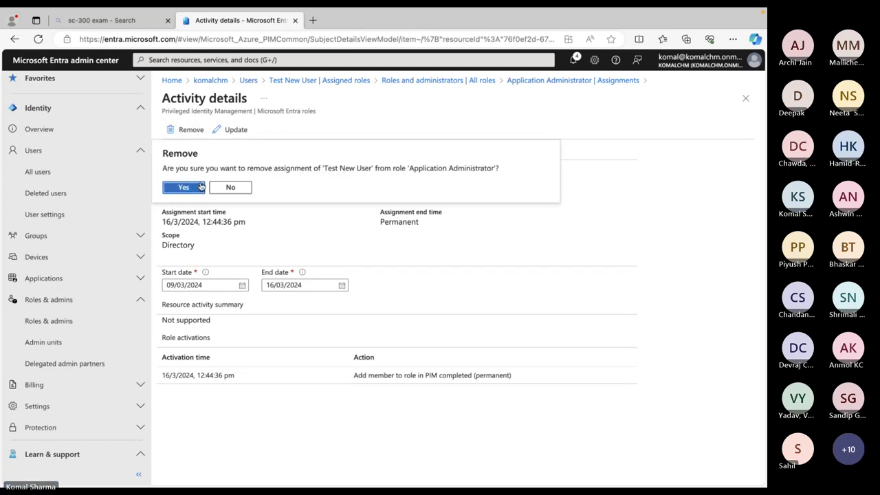
{"action": "left_click", "coordinate": [190, 187]}
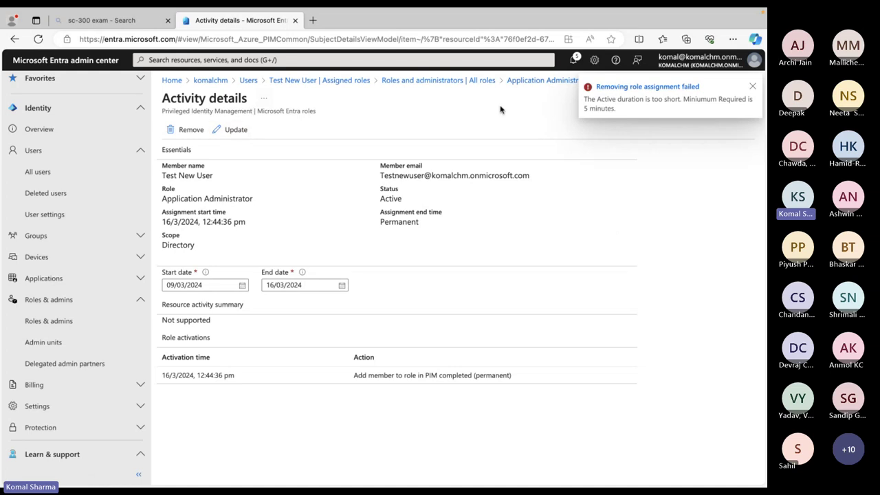
{"action": "left_click", "coordinate": [330, 82]}
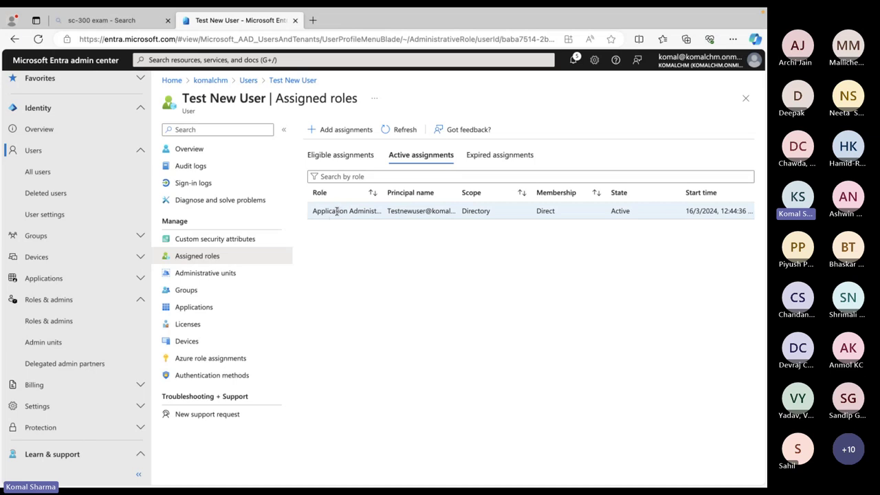
Open Test New User's Application Administrator assignment from Roles & admins and start updating it
{"action": "left_click", "coordinate": [58, 325]}
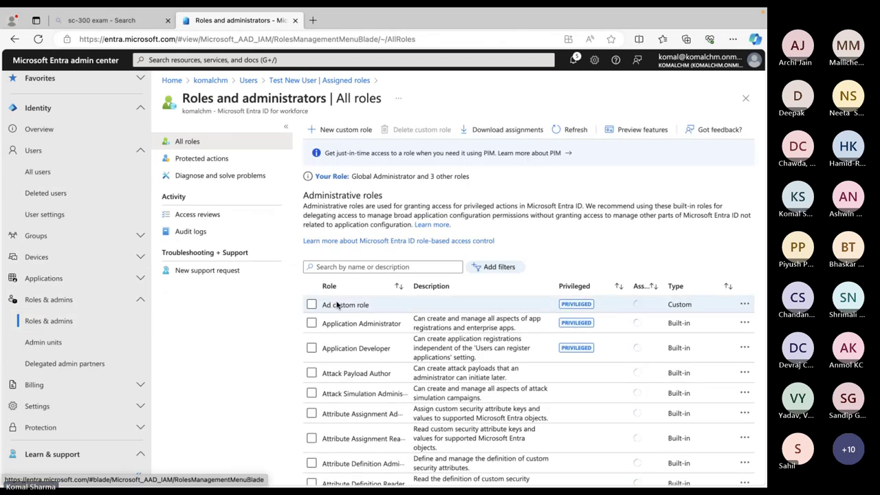
{"action": "left_click", "coordinate": [355, 374]}
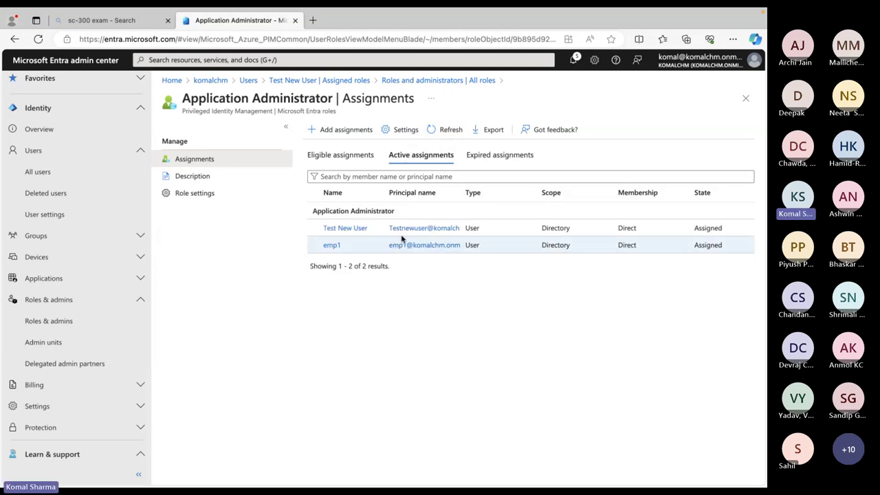
{"action": "left_click", "coordinate": [346, 229]}
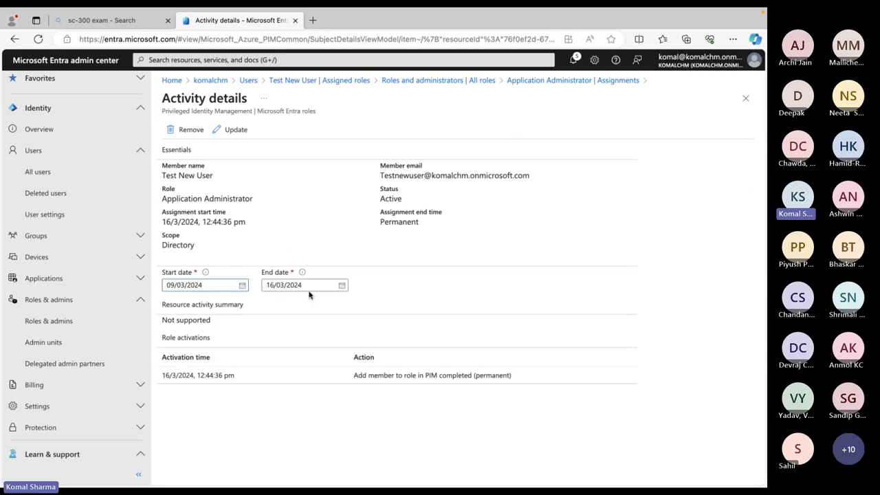
{"action": "left_click", "coordinate": [232, 132]}
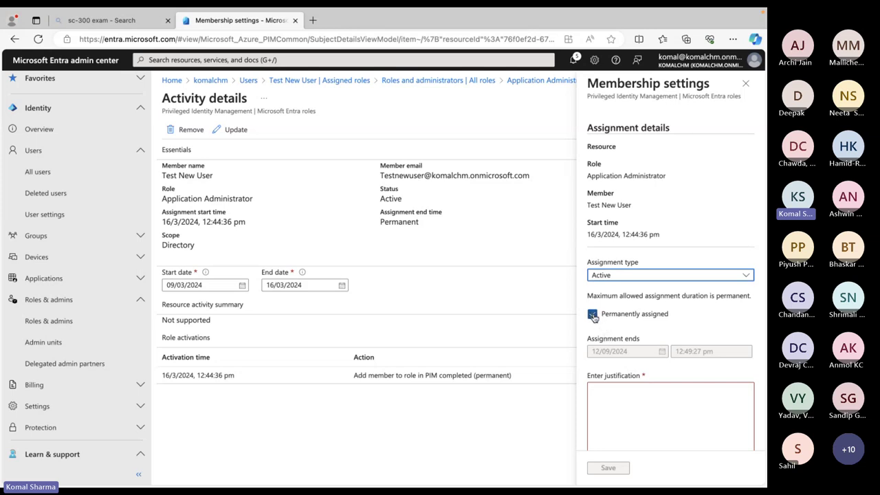
Uncheck Permanently assigned and keep the assignment type as Active
{"action": "left_click", "coordinate": [593, 314]}
{"action": "left_click", "coordinate": [745, 277]}
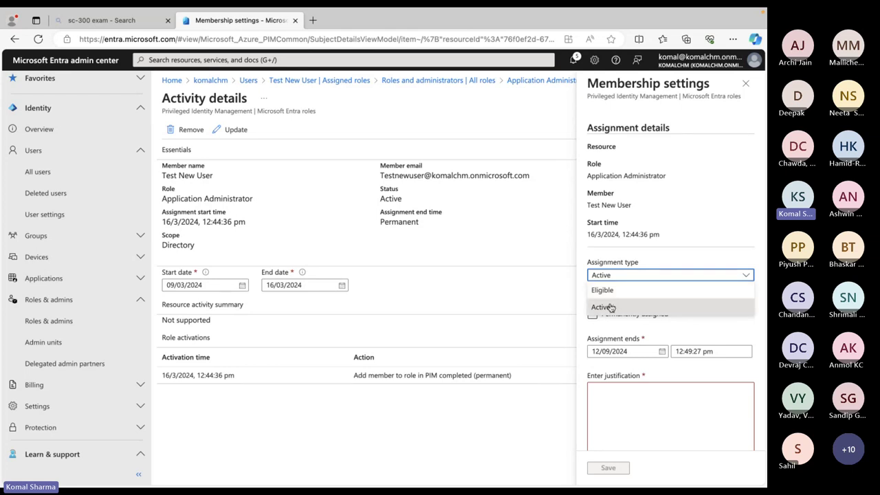
{"action": "left_click", "coordinate": [609, 308]}
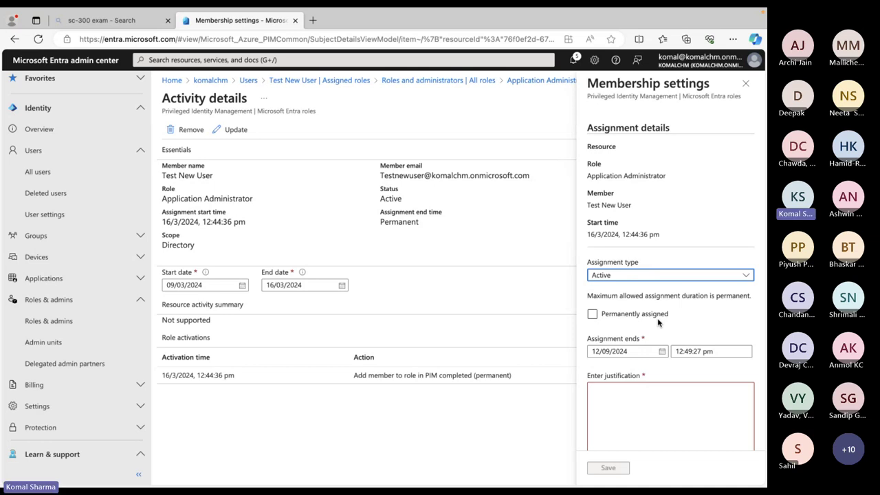
Set the assignment to end 10 September 2024 with justification 'Test', save, and reopen its settings
{"action": "key", "text": "ctrl+Right"}
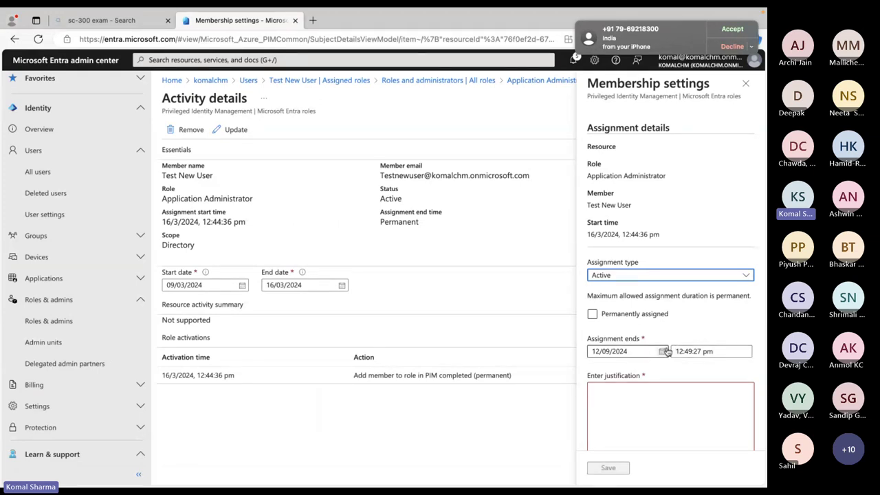
{"action": "left_click", "coordinate": [663, 351]}
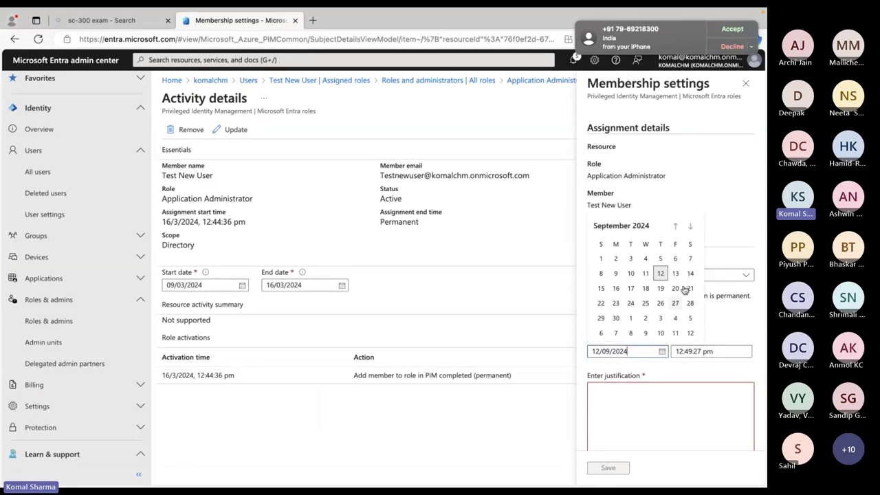
{"action": "left_click", "coordinate": [631, 275]}
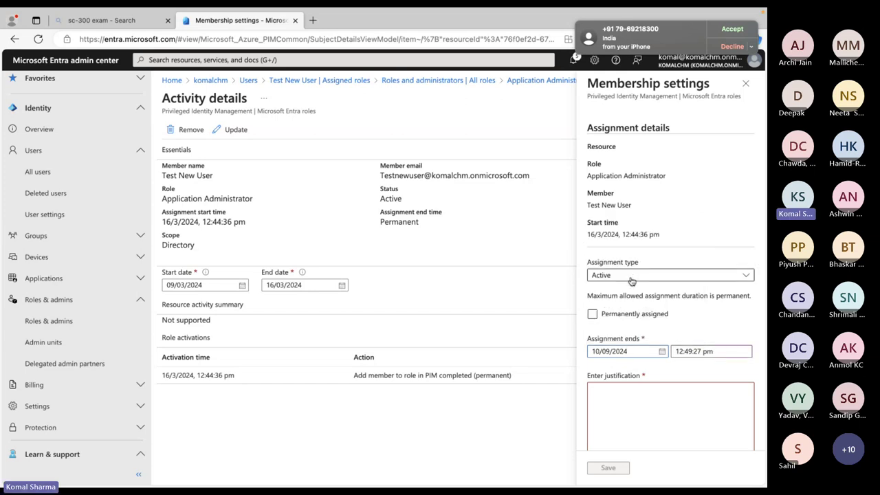
{"action": "left_click", "coordinate": [632, 421]}
{"action": "type", "text": "Test"}
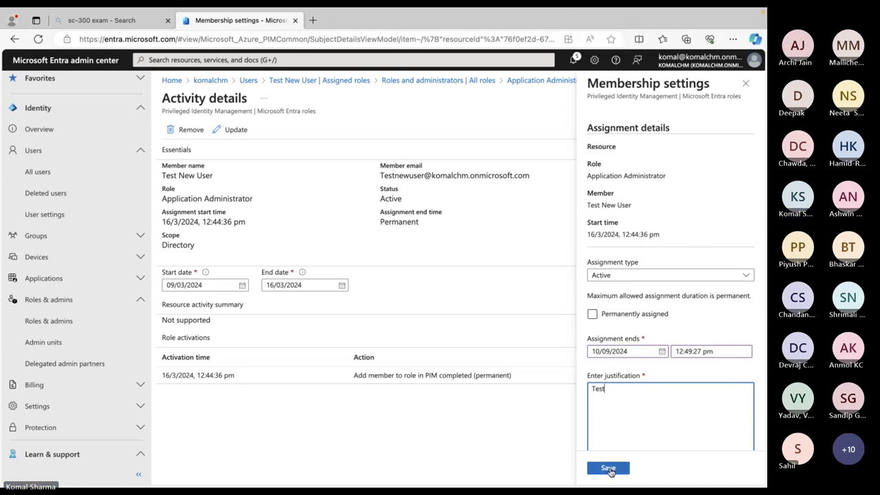
{"action": "left_click", "coordinate": [607, 468]}
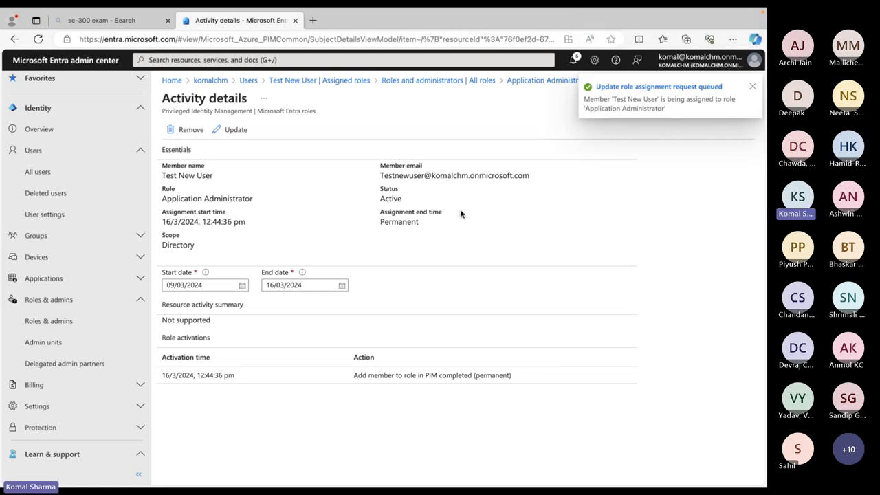
{"action": "left_click", "coordinate": [236, 130]}
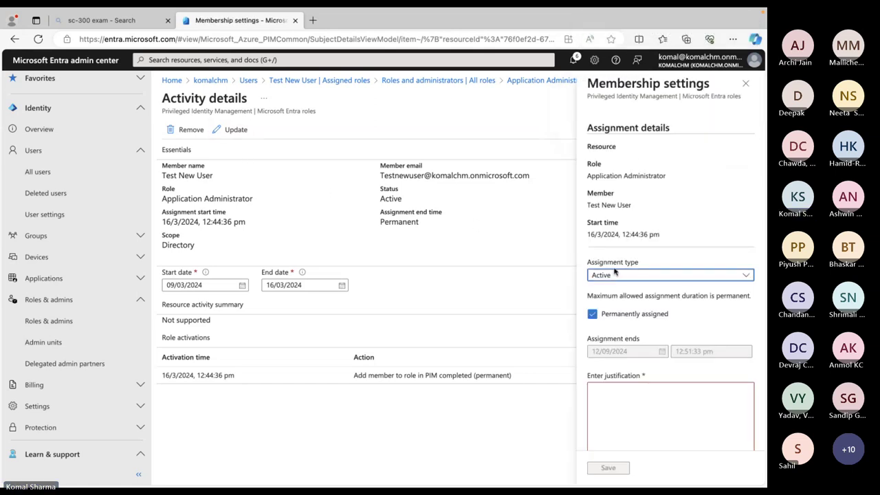
{"action": "left_click", "coordinate": [745, 275]}
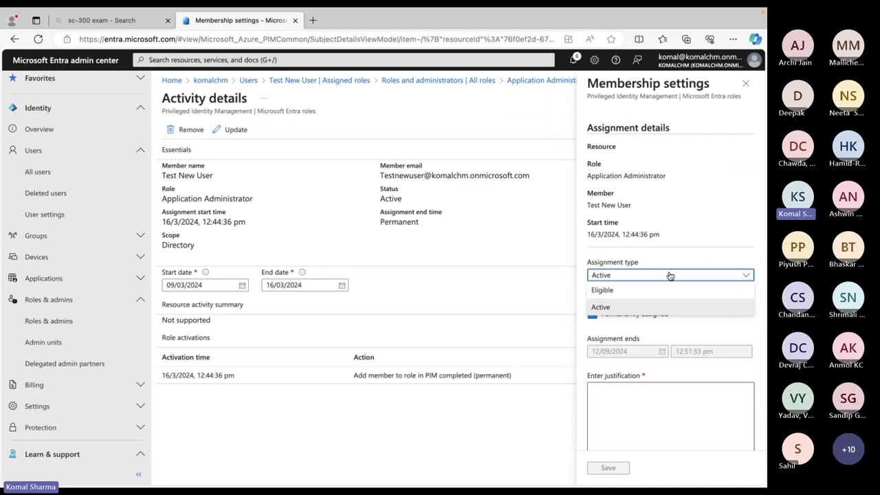
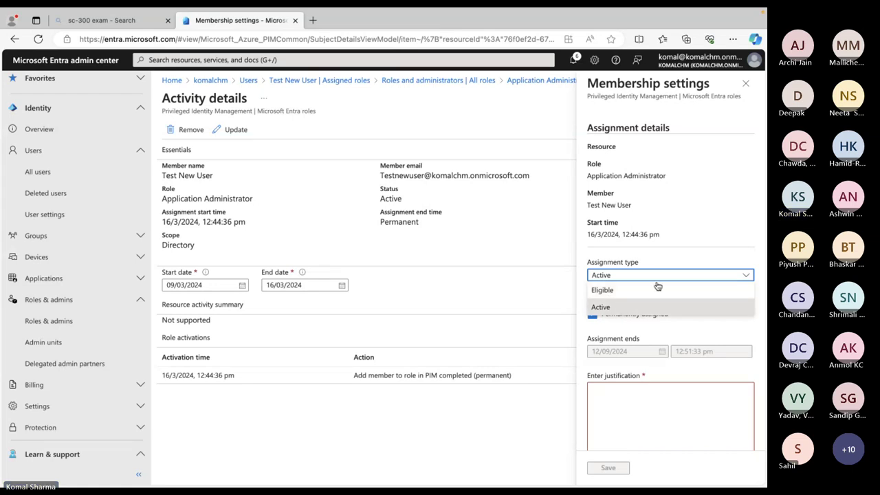
Remove Test New User's permanent Application Administrator role assignment and reload the page
{"action": "left_click", "coordinate": [746, 83]}
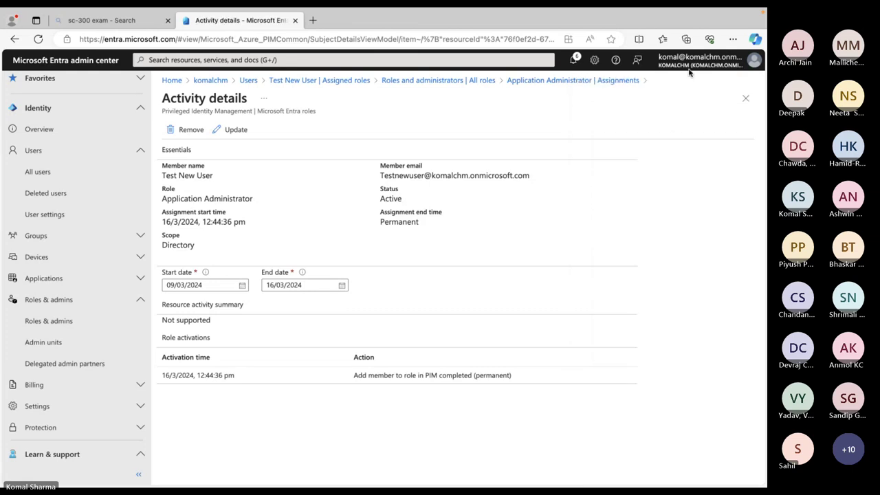
{"action": "left_click", "coordinate": [187, 131]}
{"action": "left_click", "coordinate": [192, 186]}
{"action": "left_click", "coordinate": [39, 39]}
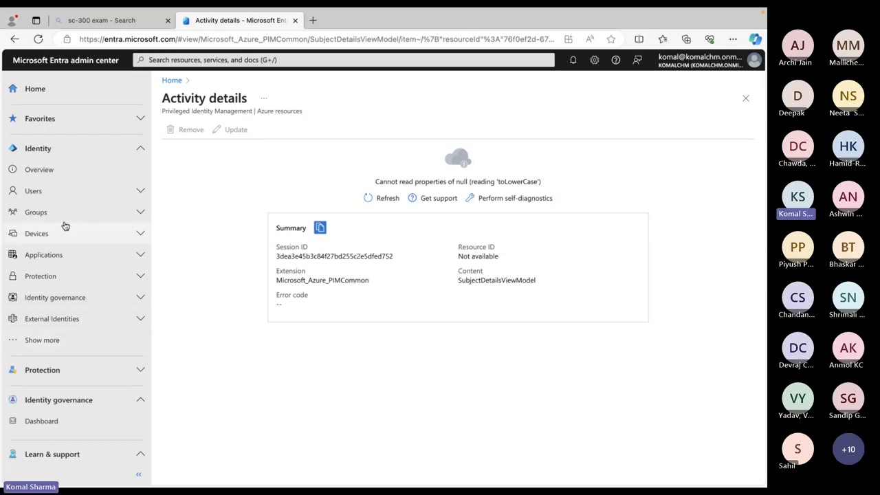
Expand Users in the left navigation and open All users
{"action": "left_click", "coordinate": [70, 197]}
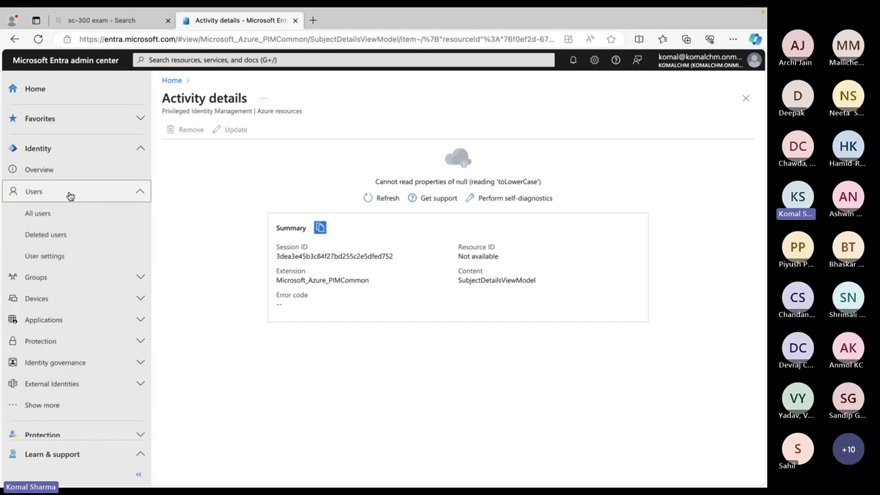
{"action": "left_click", "coordinate": [46, 221]}
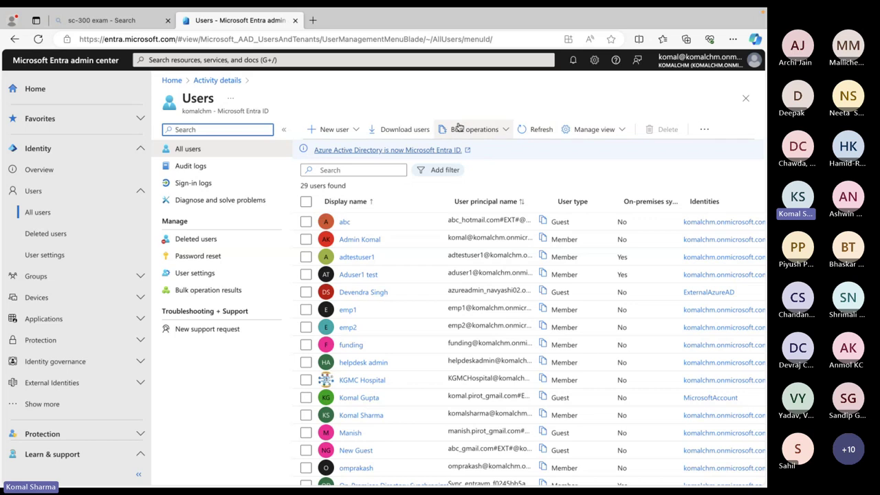
Download the Bulk create users CSV template and open UserCreateTemplate.csv in Numbers
{"action": "left_click", "coordinate": [357, 136]}
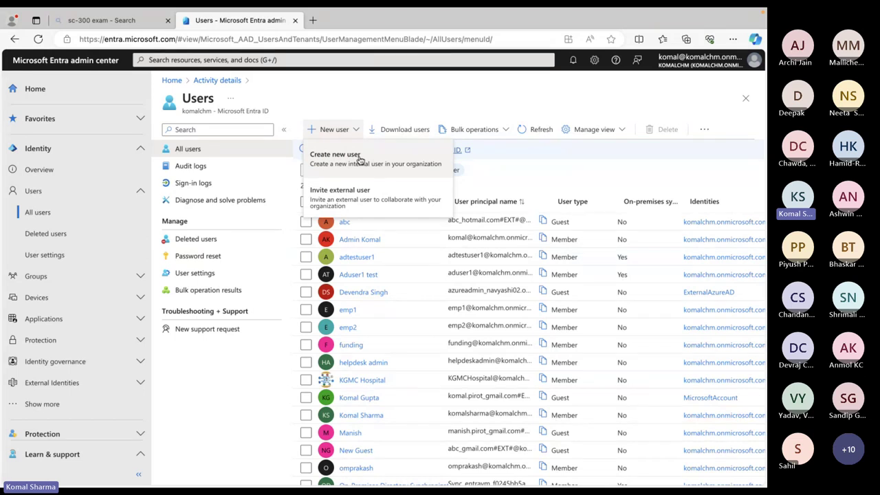
{"action": "left_click", "coordinate": [504, 132]}
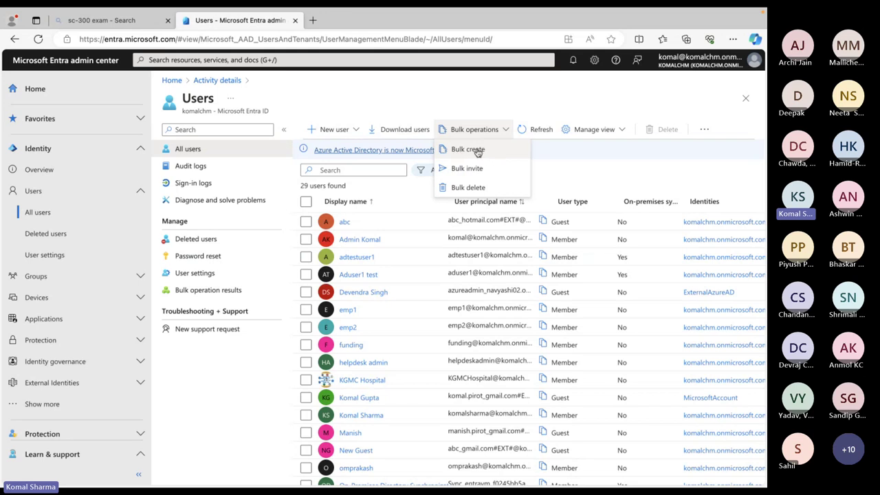
{"action": "left_click", "coordinate": [472, 151]}
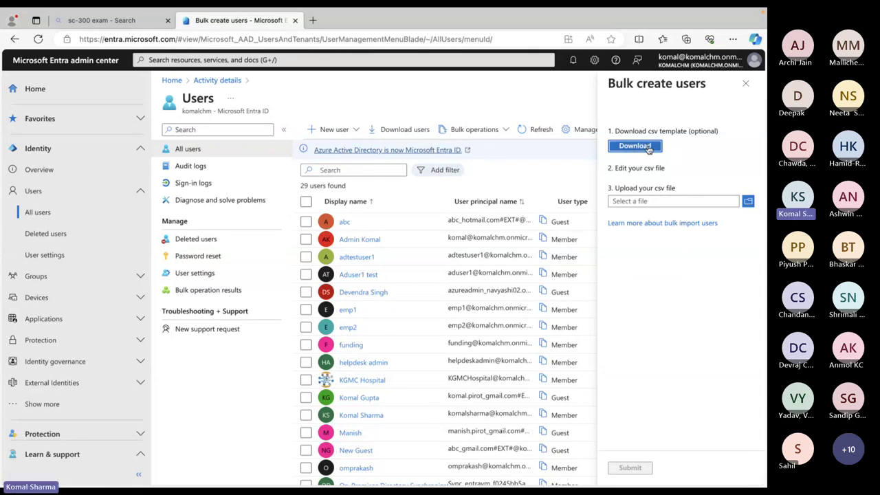
{"action": "left_click", "coordinate": [648, 148]}
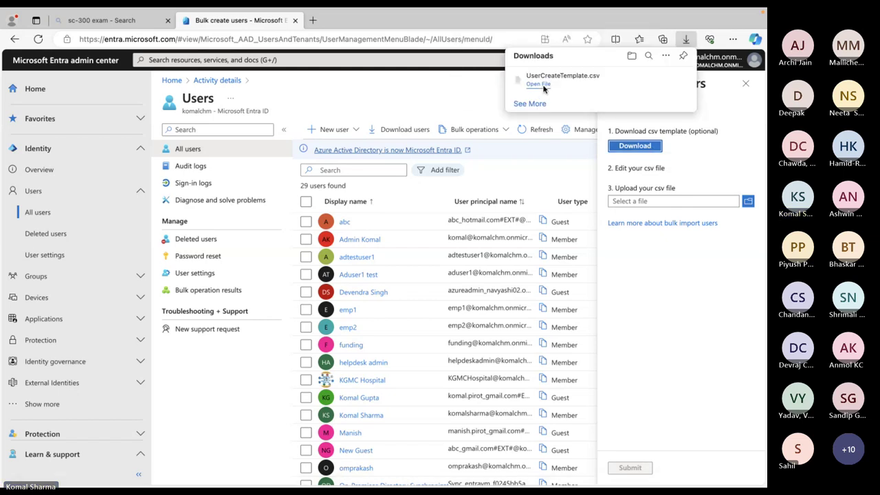
{"action": "mouse_move", "coordinate": [541, 88]}
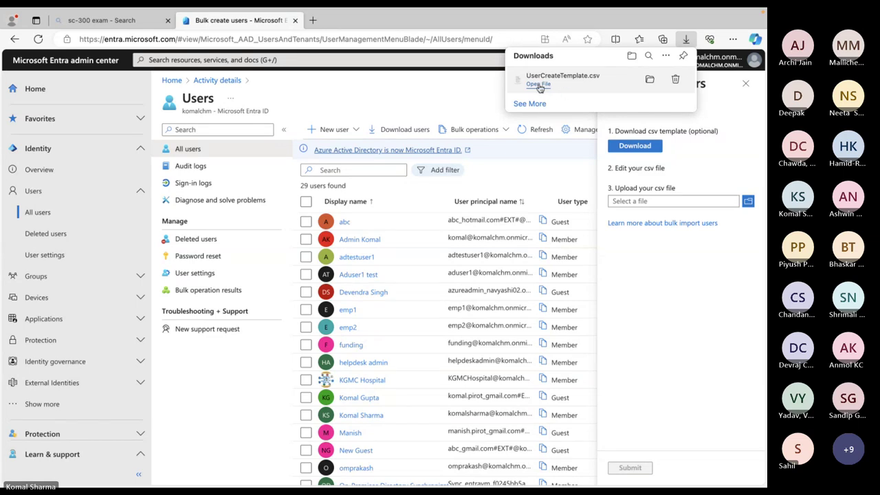
{"action": "left_click", "coordinate": [540, 86]}
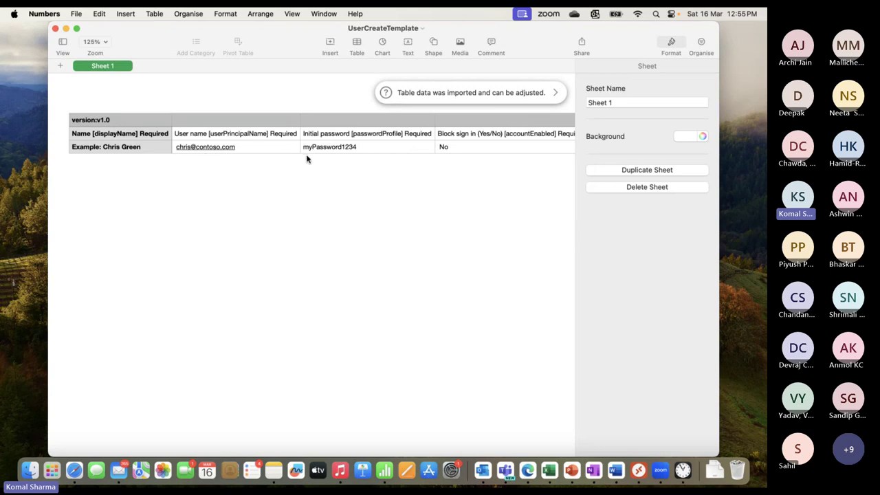
Scroll across every UserCreateTemplate column, including Department, then close the spreadsheet
{"action": "scroll", "coordinate": [307, 159], "scroll_direction": "right", "scroll_amount": 5}
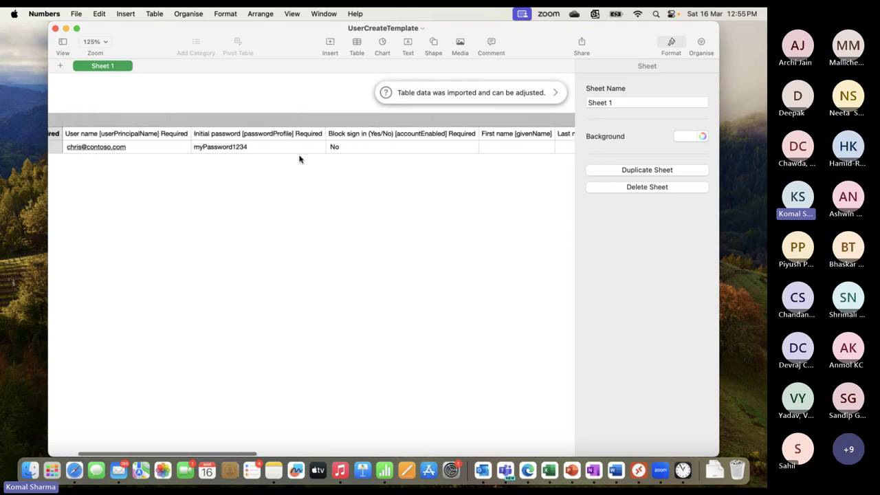
{"action": "scroll", "coordinate": [289, 162], "scroll_direction": "right", "scroll_amount": 10}
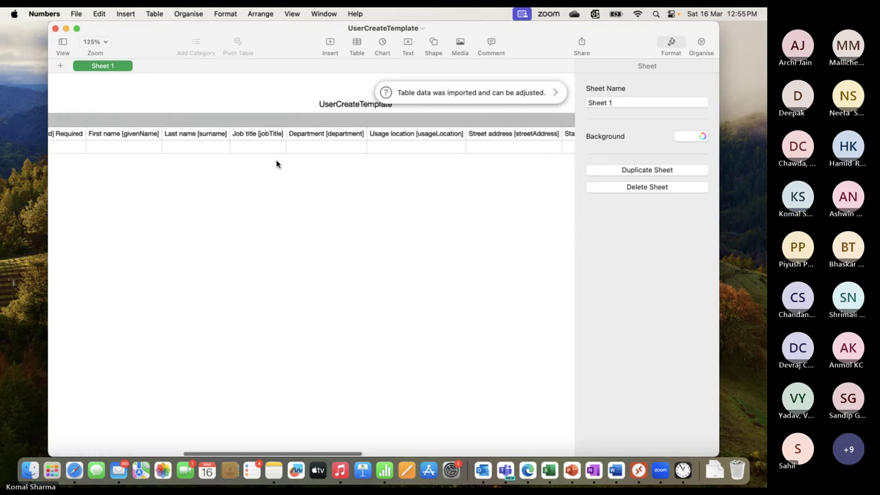
{"action": "scroll", "coordinate": [276, 163], "scroll_direction": "left", "scroll_amount": 15}
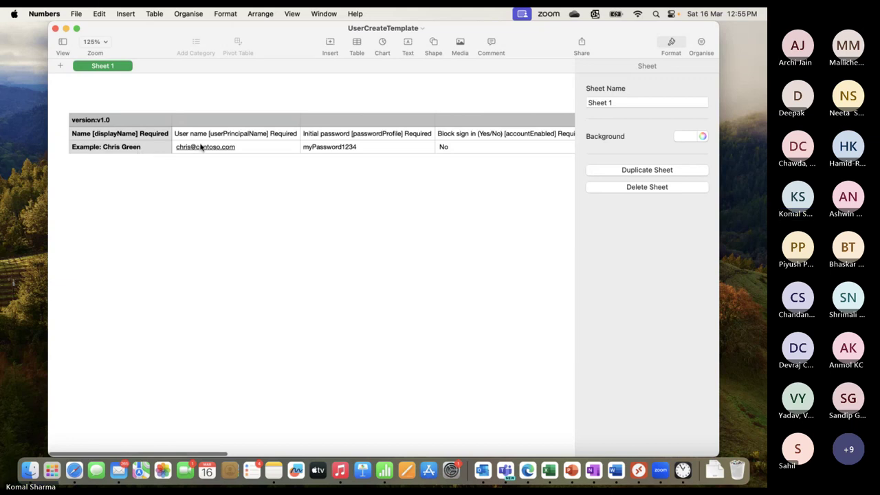
{"action": "scroll", "coordinate": [200, 146], "scroll_direction": "right", "scroll_amount": 5}
{"action": "scroll", "coordinate": [200, 146], "scroll_direction": "right", "scroll_amount": 5}
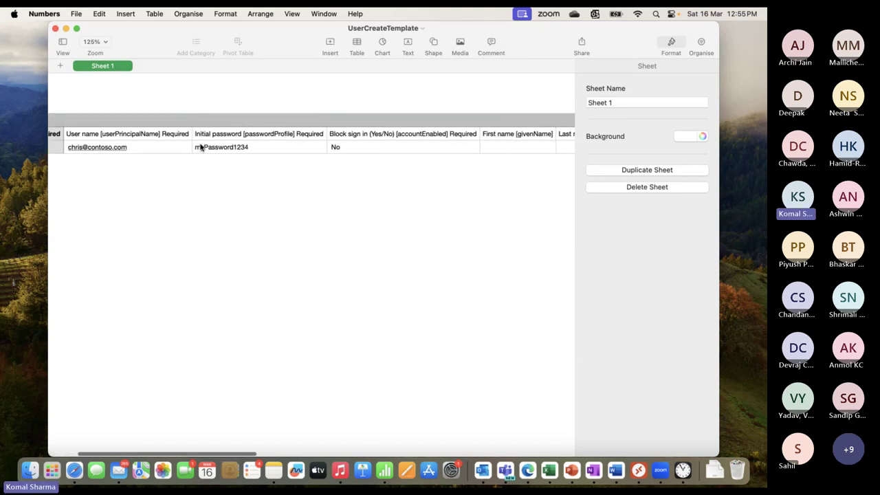
{"action": "scroll", "coordinate": [198, 146], "scroll_direction": "right", "scroll_amount": 2}
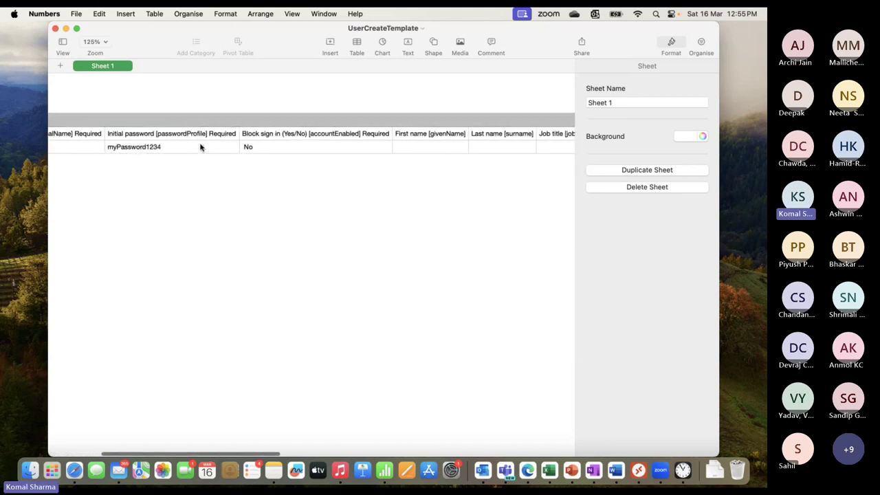
{"action": "scroll", "coordinate": [317, 156], "scroll_direction": "right", "scroll_amount": 4}
{"action": "scroll", "coordinate": [316, 156], "scroll_direction": "right", "scroll_amount": 6}
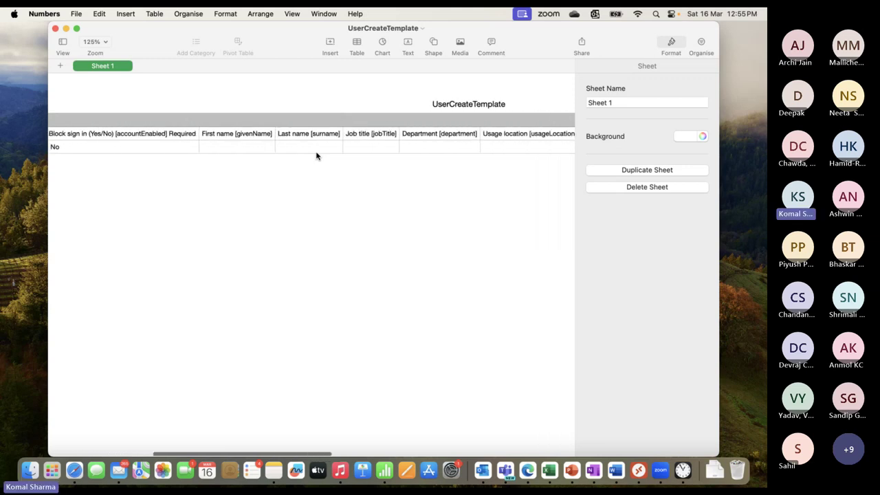
{"action": "scroll", "coordinate": [317, 157], "scroll_direction": "right", "scroll_amount": 6}
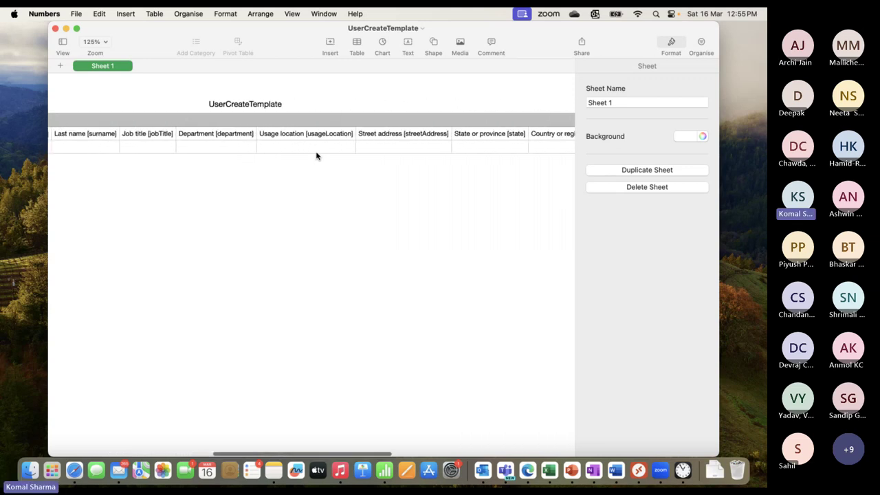
{"action": "scroll", "coordinate": [317, 157], "scroll_direction": "right", "scroll_amount": 4}
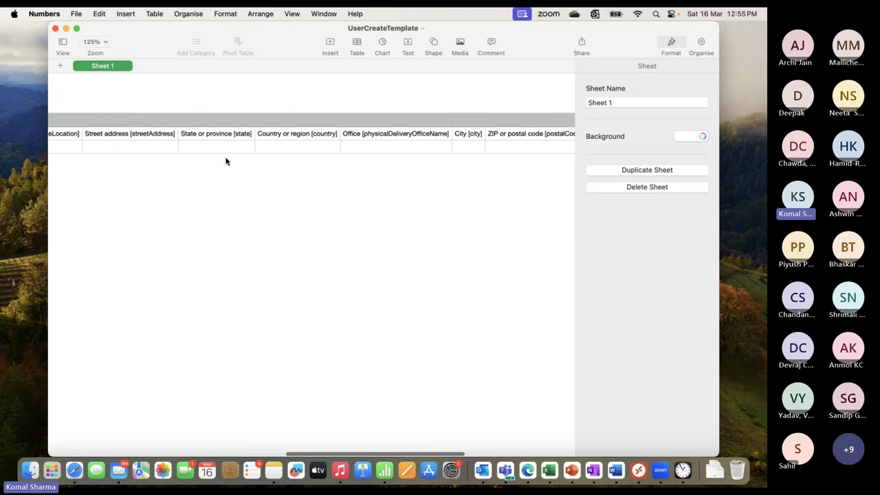
{"action": "left_click", "coordinate": [56, 29]}
{"action": "key", "text": "ctrl+Up"}
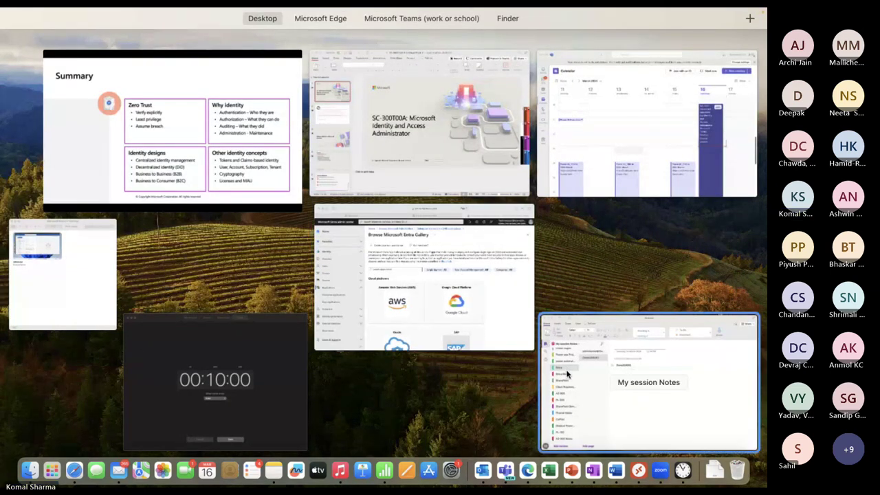
Back in Edge, dismiss Downloads and the file picker, and close Bulk create users
{"action": "left_click", "coordinate": [530, 472]}
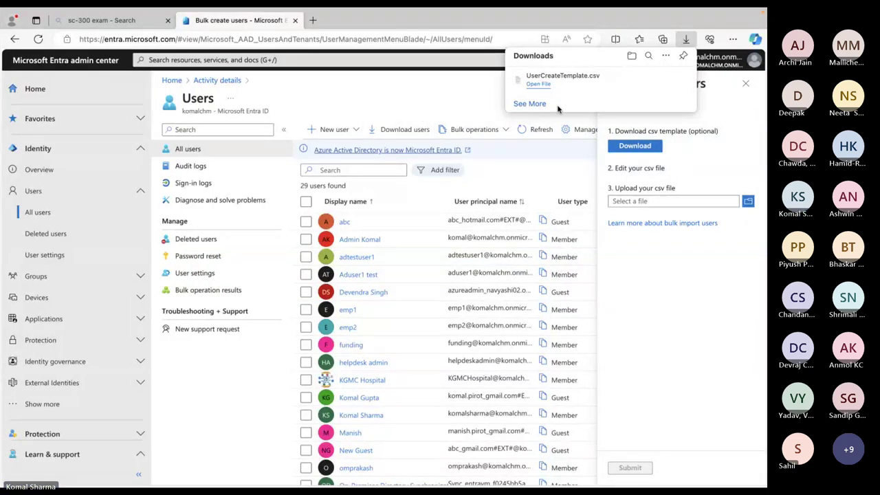
{"action": "left_click", "coordinate": [747, 202]}
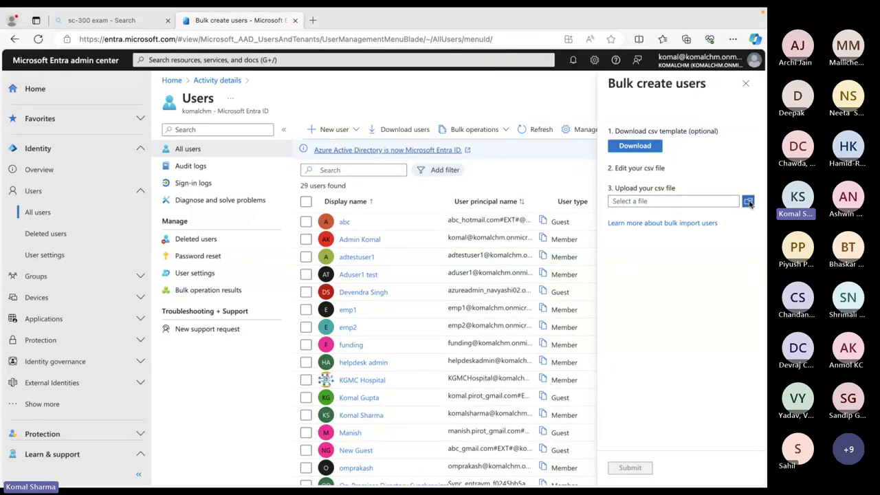
{"action": "left_click", "coordinate": [748, 201]}
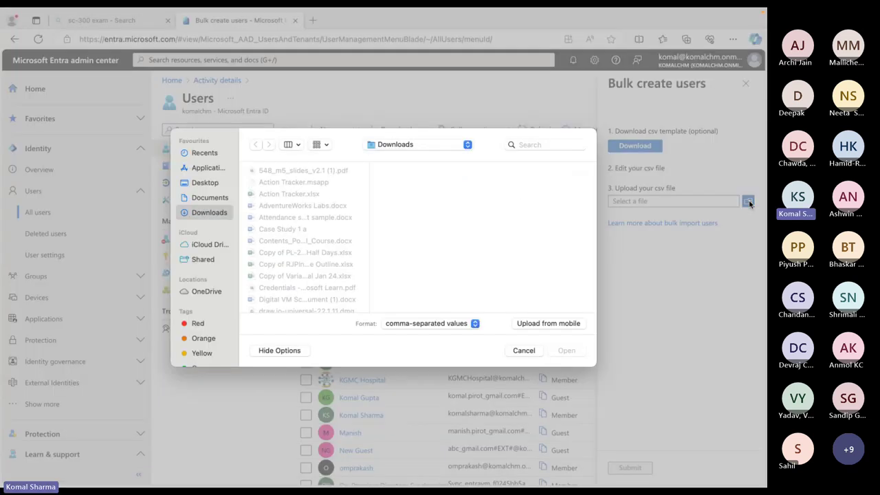
{"action": "left_click", "coordinate": [523, 351]}
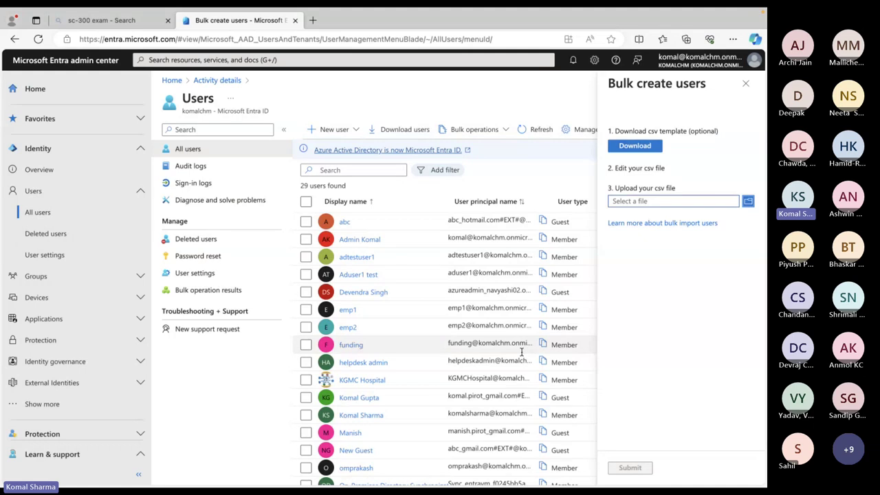
{"action": "left_click", "coordinate": [747, 84]}
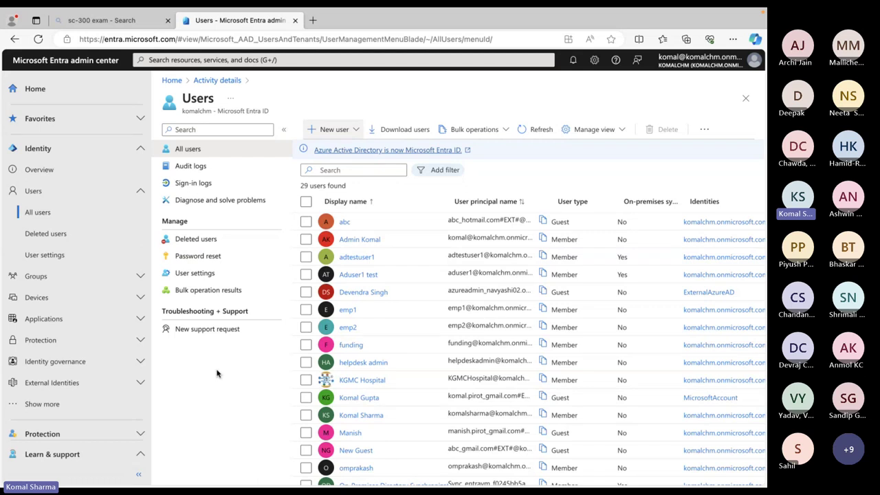
{"action": "key", "text": "alt+Tab"}
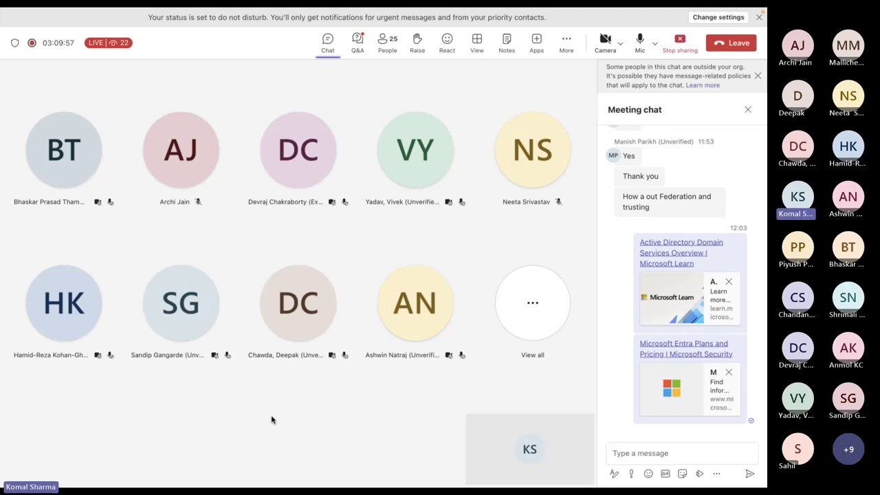
{"action": "key", "text": "ctrl+Up"}
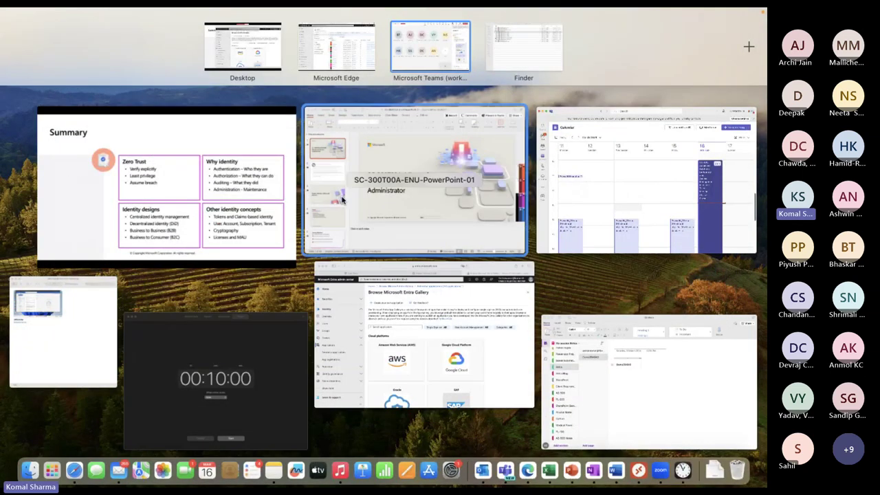
{"action": "left_click", "coordinate": [337, 55]}
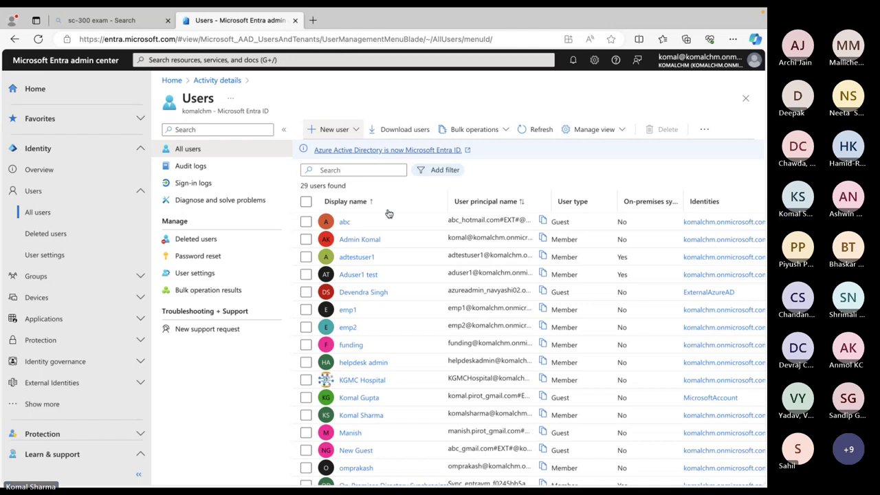
Search users for 'test', check Test New User, and delete the account
{"action": "left_click", "coordinate": [378, 172]}
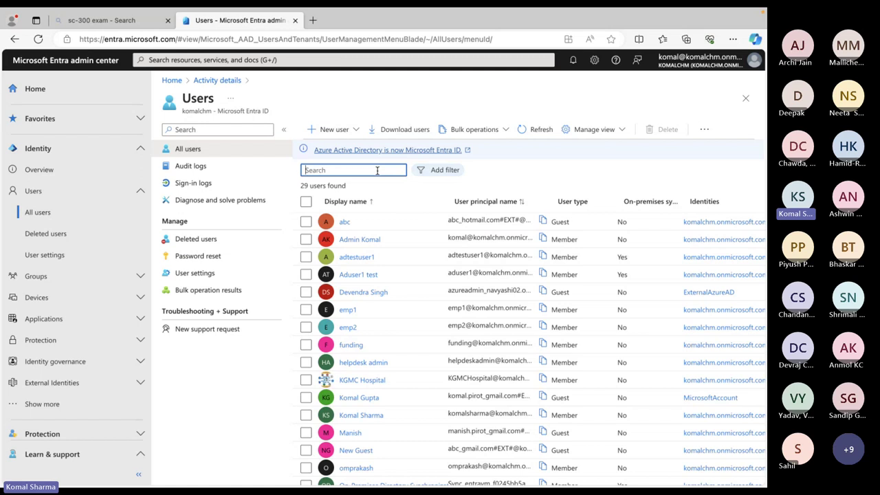
{"action": "type", "text": "test"}
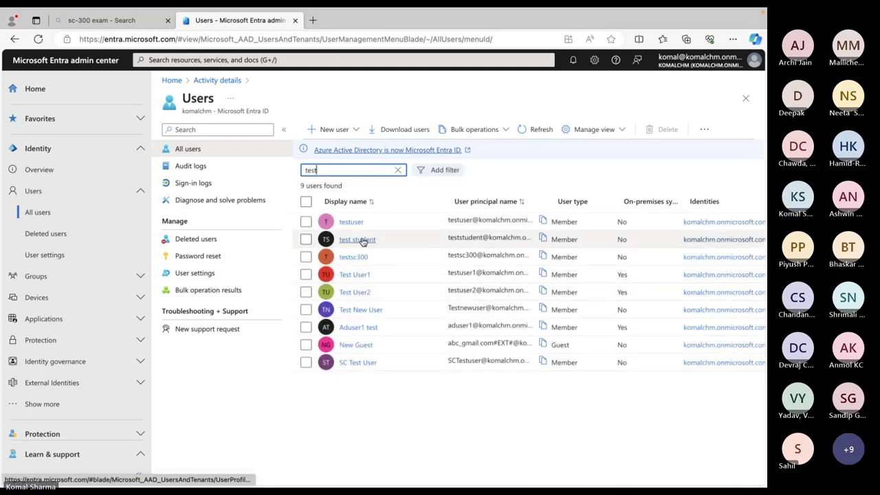
{"action": "left_click", "coordinate": [306, 310]}
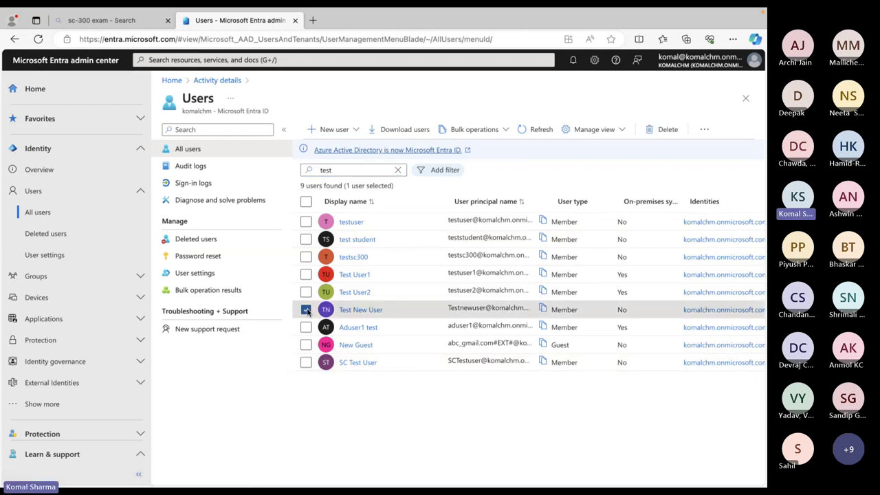
{"action": "left_click", "coordinate": [665, 132]}
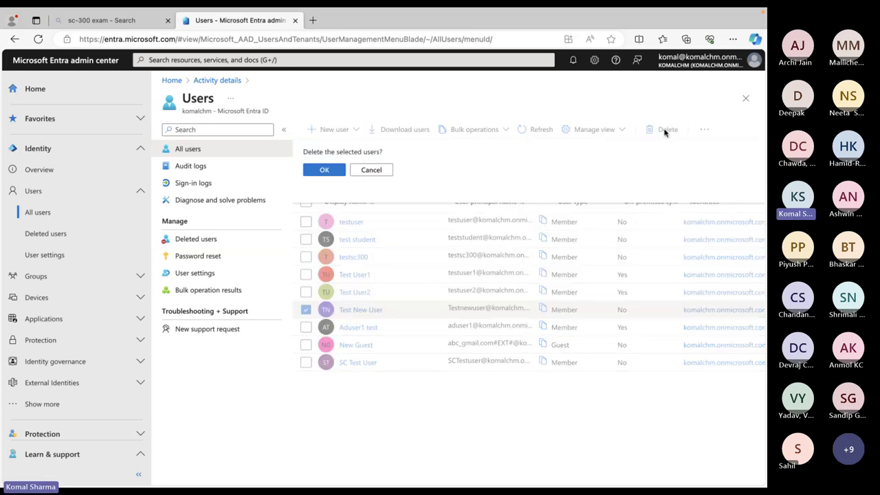
{"action": "left_click", "coordinate": [322, 171]}
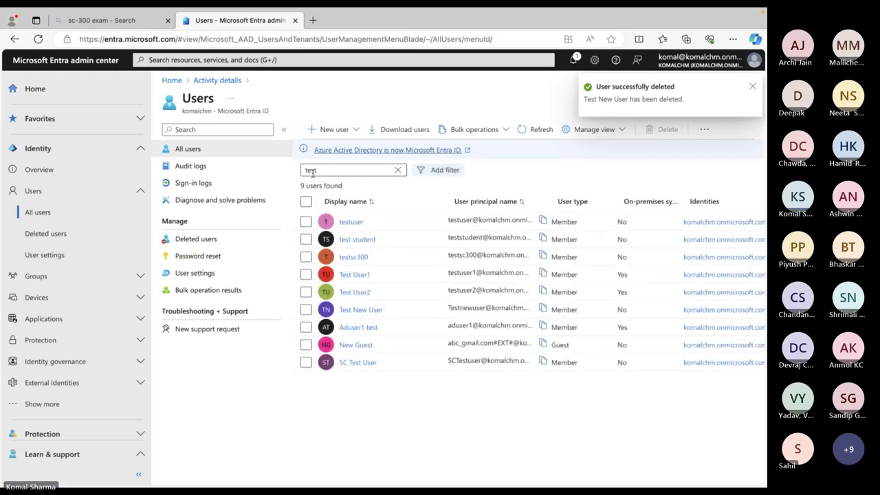
Look at Deleted users, then filter All users by 'test' and clear the filter
{"action": "left_click", "coordinate": [195, 240]}
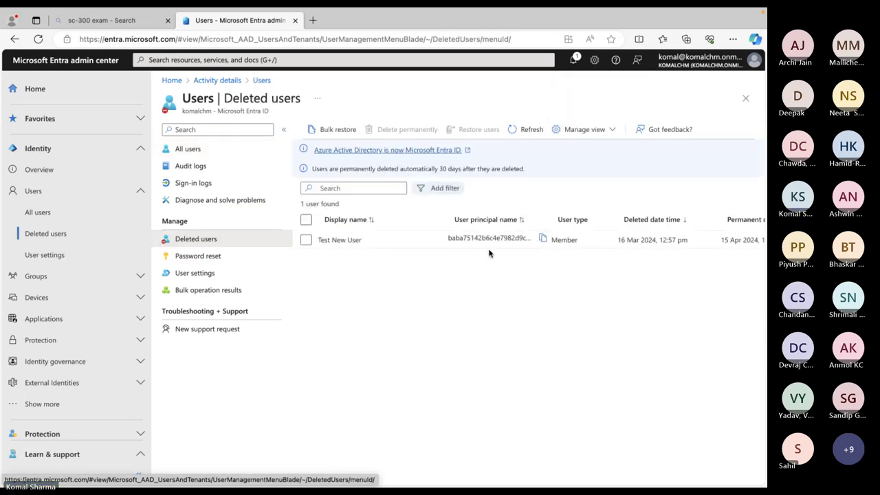
{"action": "left_click", "coordinate": [195, 147]}
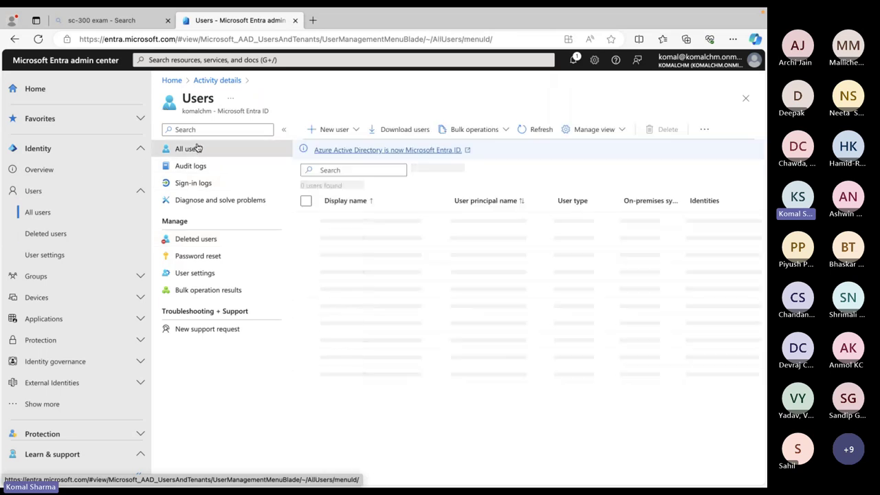
{"action": "left_click", "coordinate": [362, 170]}
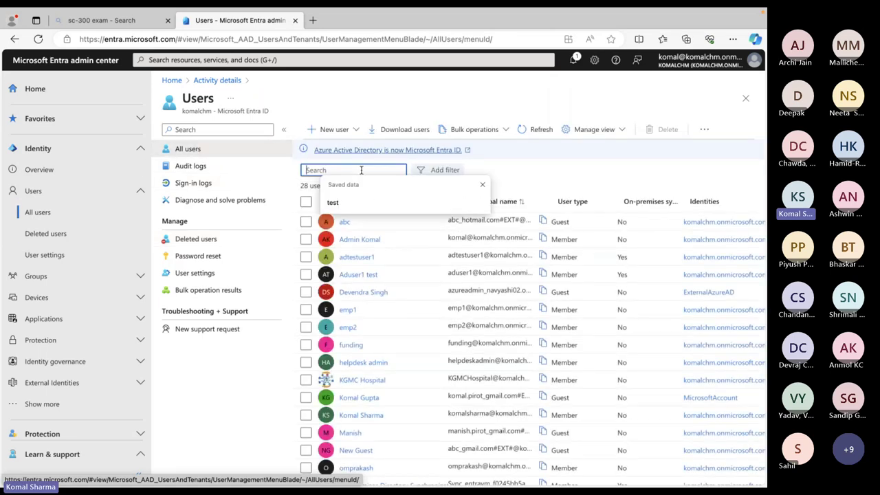
{"action": "type", "text": "test"}
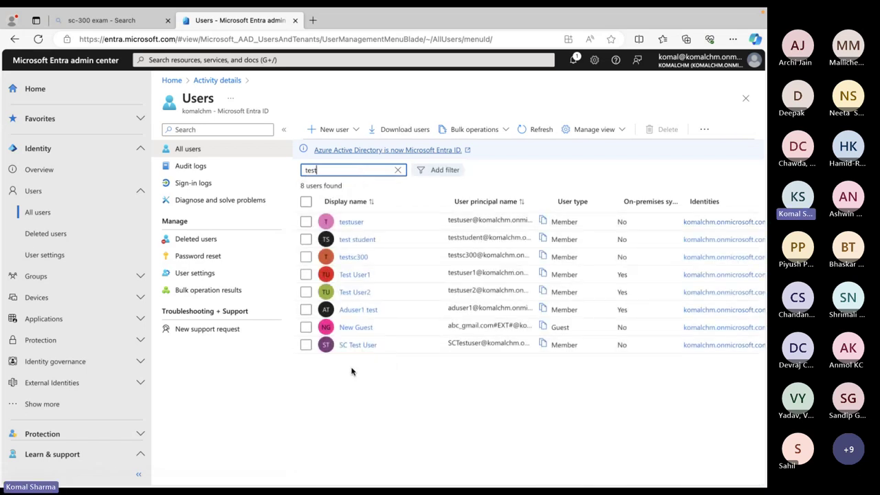
{"action": "left_click", "coordinate": [400, 170]}
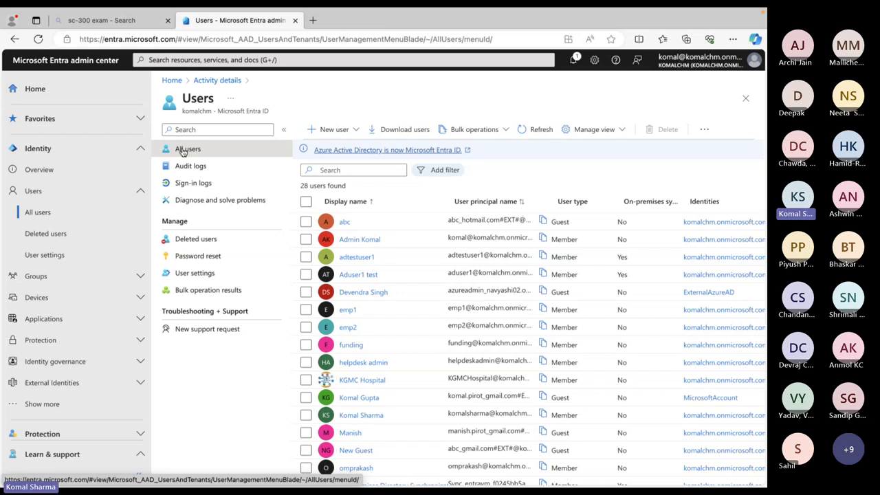
Check Test New User in Deleted users and restore the account
{"action": "left_click", "coordinate": [198, 245]}
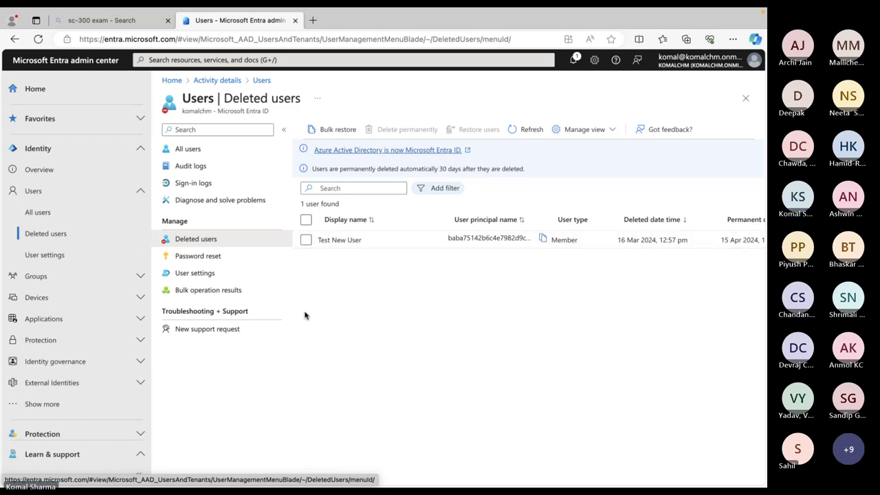
{"action": "left_click", "coordinate": [306, 240]}
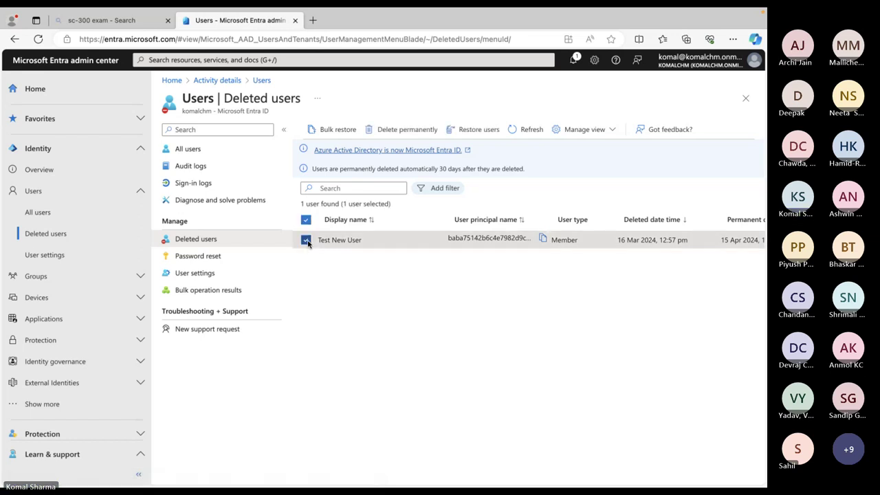
{"action": "left_click", "coordinate": [479, 131]}
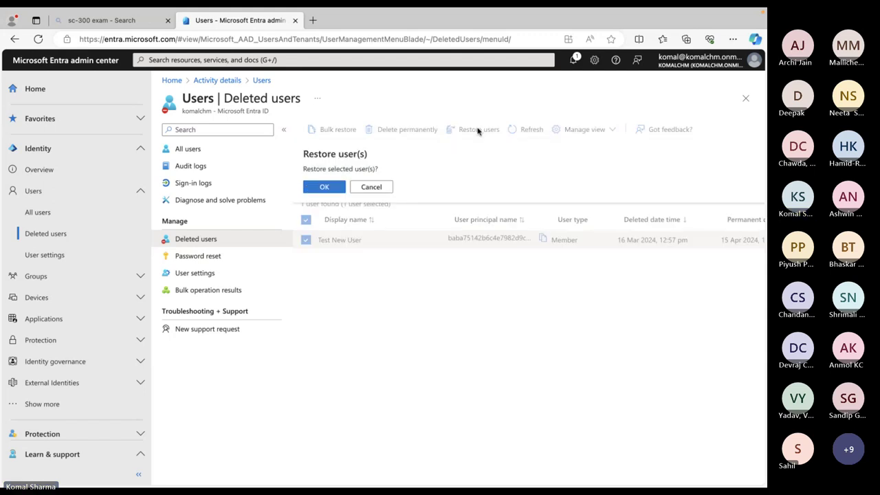
{"action": "left_click", "coordinate": [327, 187]}
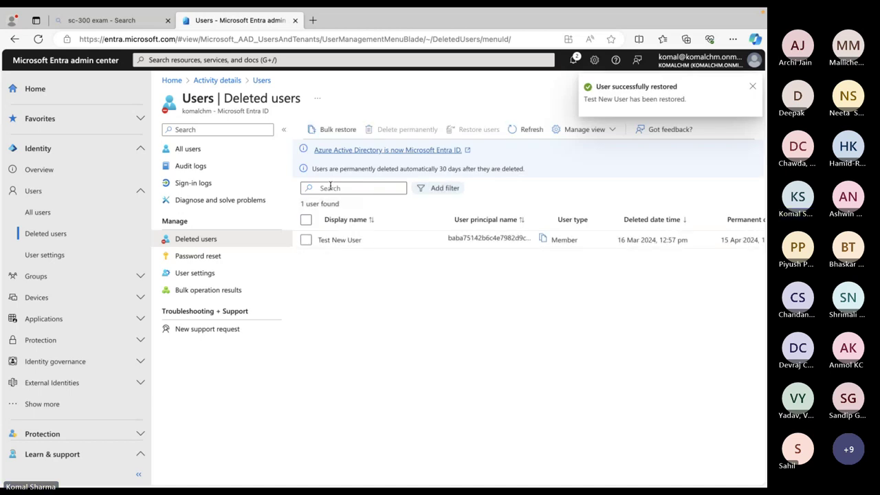
Refresh, then search All users for 'test' to confirm Test New User is back
{"action": "left_click", "coordinate": [525, 130]}
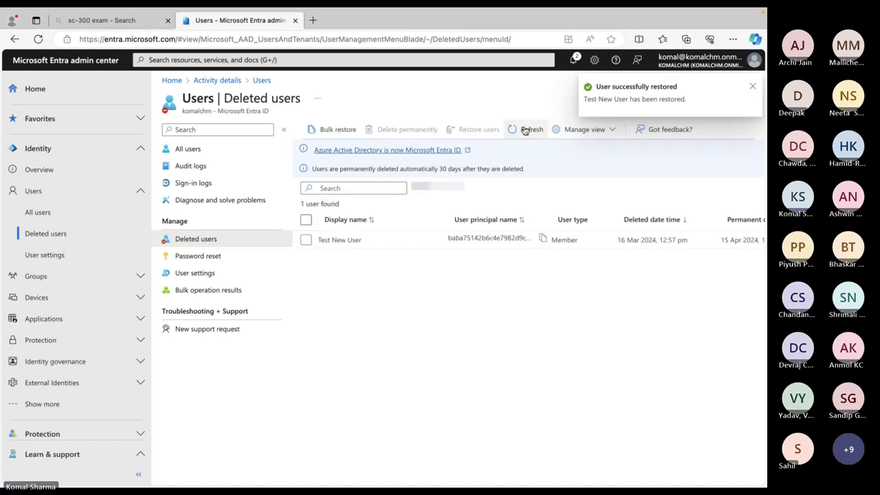
{"action": "left_click", "coordinate": [525, 130]}
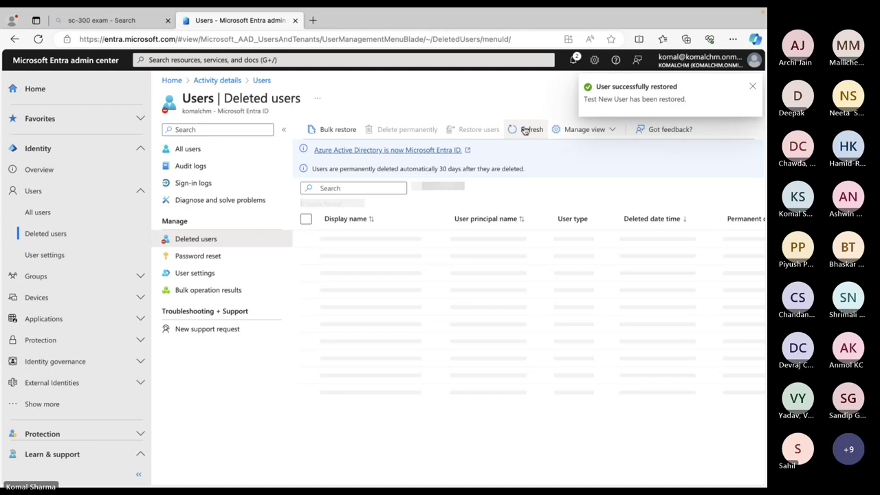
{"action": "left_click", "coordinate": [186, 151]}
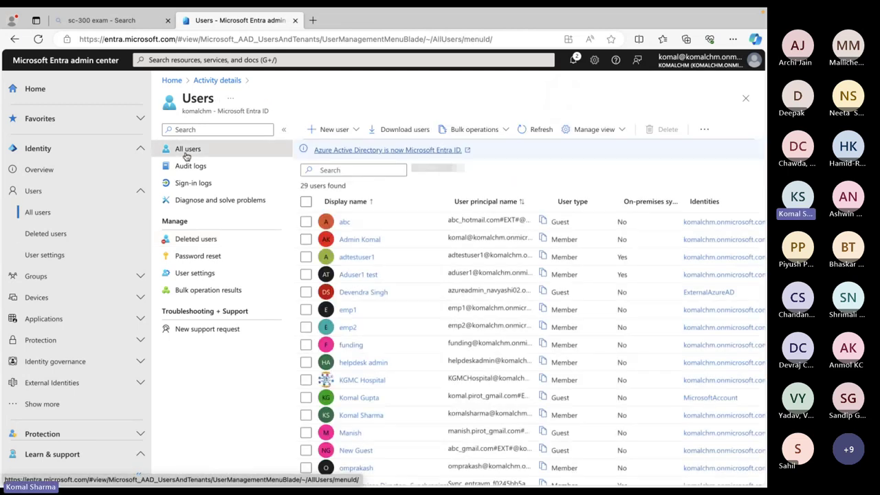
{"action": "left_click", "coordinate": [335, 170]}
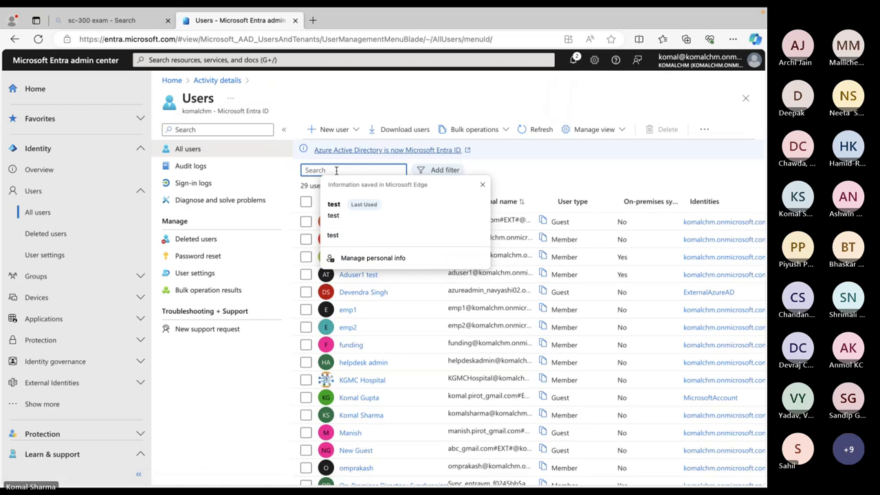
{"action": "type", "text": "test"}
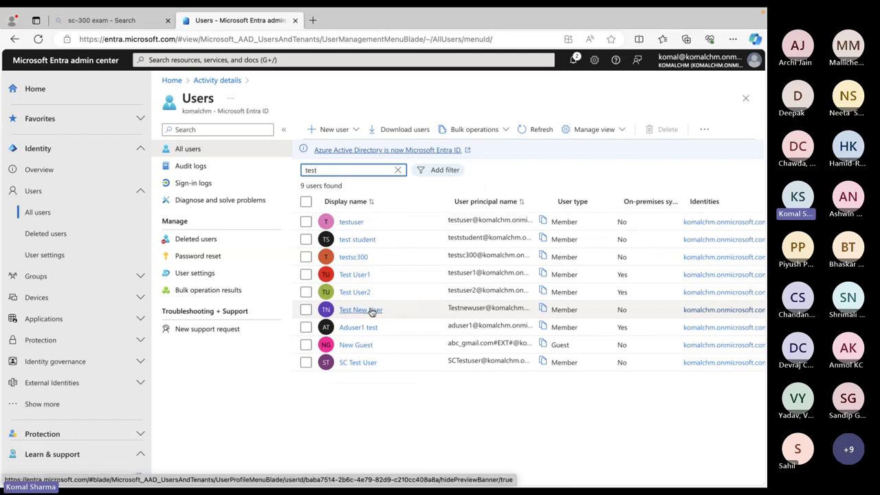
{"action": "key", "text": "ctrl+Up"}
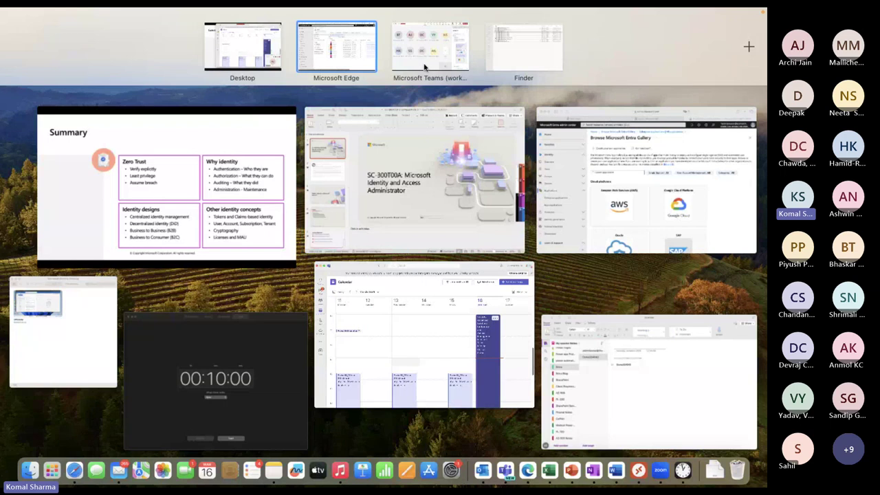
In Safari's Microsoft 365 tab, dismiss the tour and view the app launcher's Add-Ins
{"action": "left_click", "coordinate": [73, 472]}
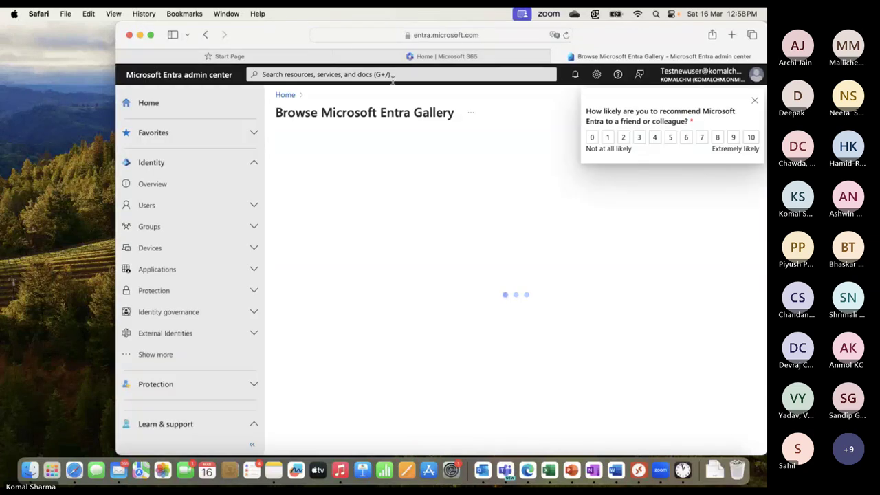
{"action": "left_click", "coordinate": [438, 56]}
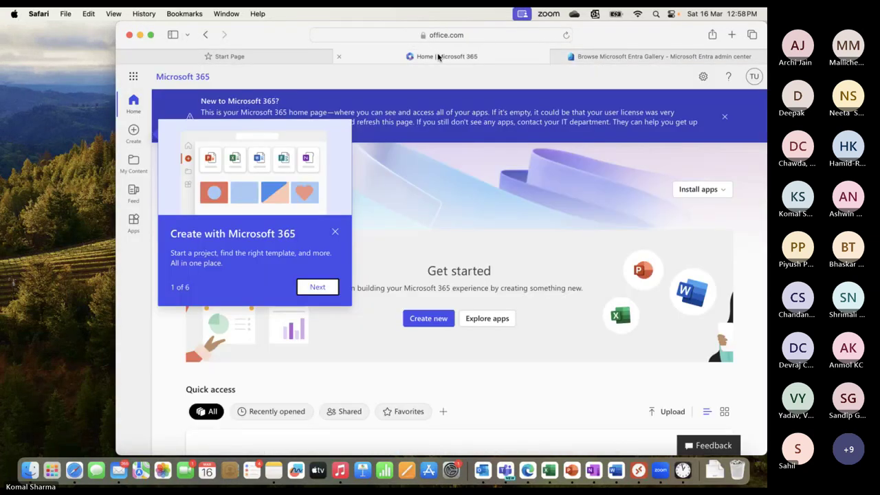
{"action": "left_click", "coordinate": [335, 234]}
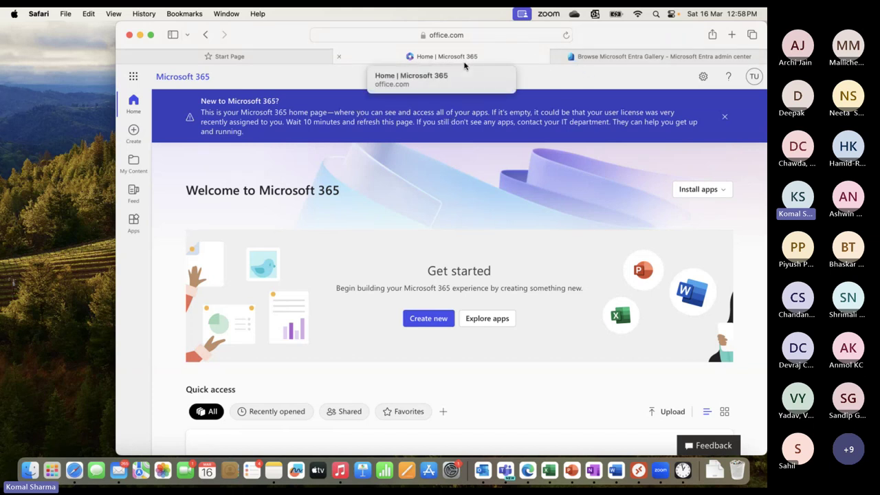
{"action": "left_click", "coordinate": [134, 78]}
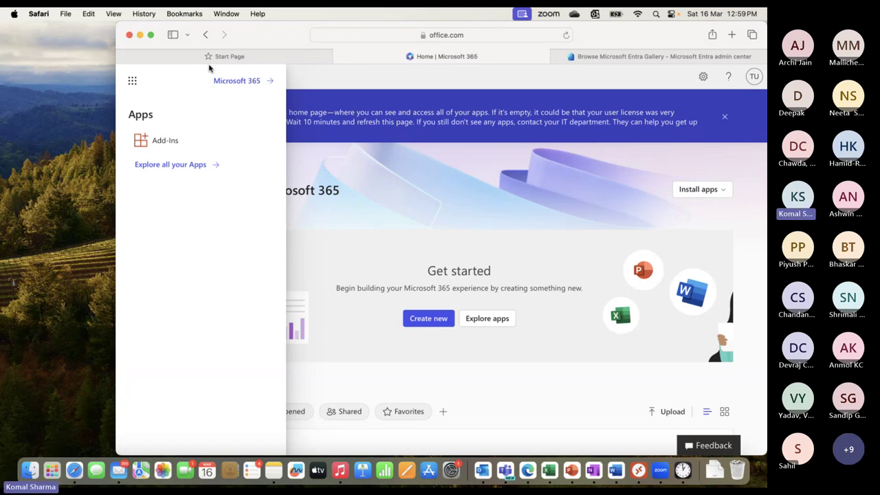
Return to the Edge window showing the Entra users list
{"action": "left_click", "coordinate": [151, 35]}
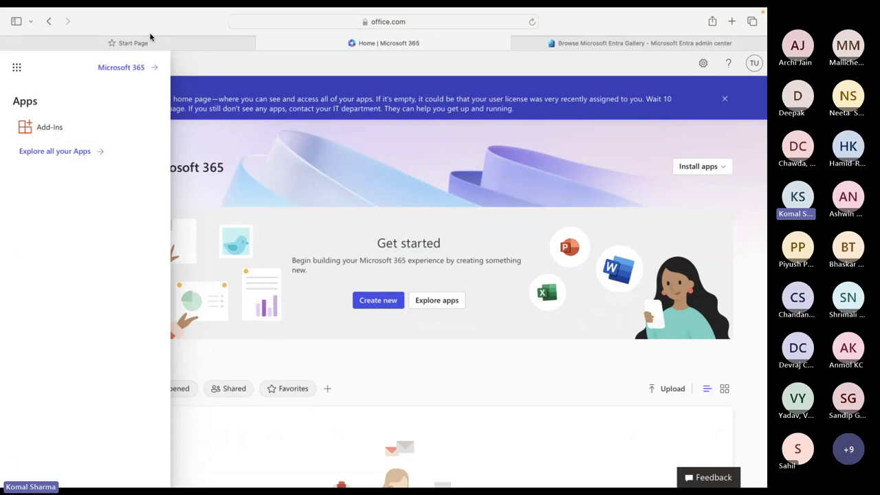
{"action": "key", "text": "ctrl+Up"}
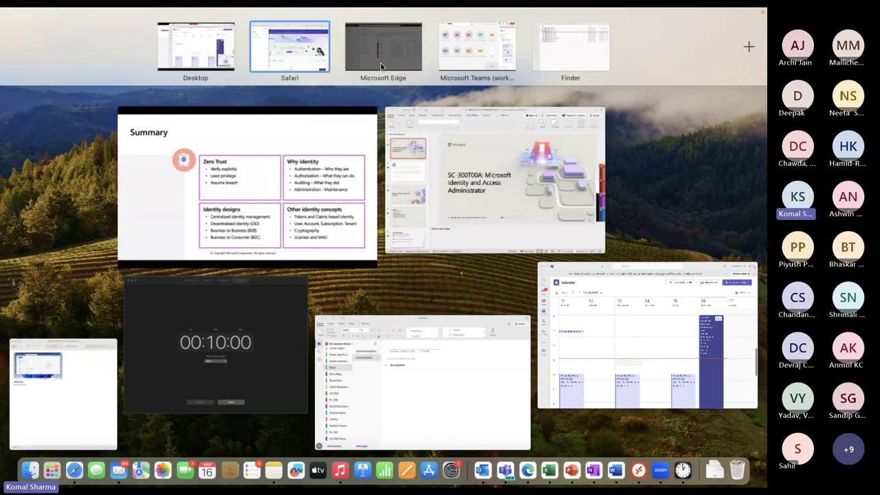
{"action": "left_click", "coordinate": [378, 74]}
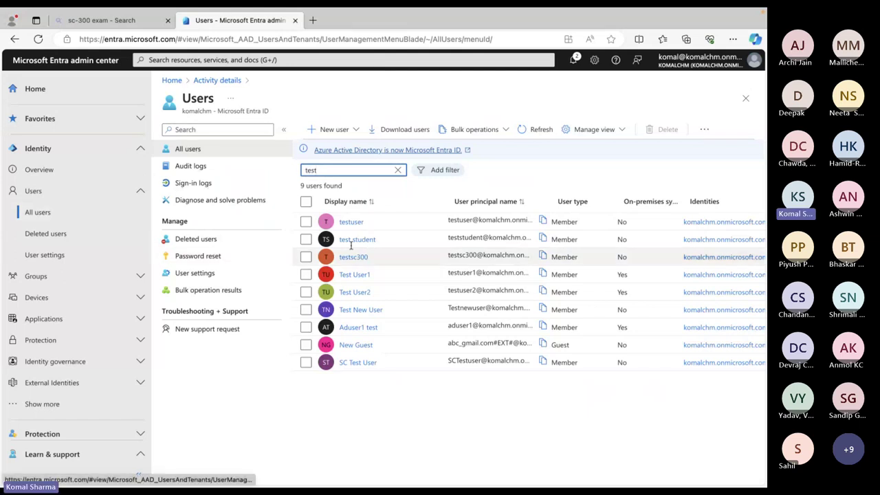
Open Test New User's Licenses page and start a new license assignment
{"action": "left_click", "coordinate": [356, 311]}
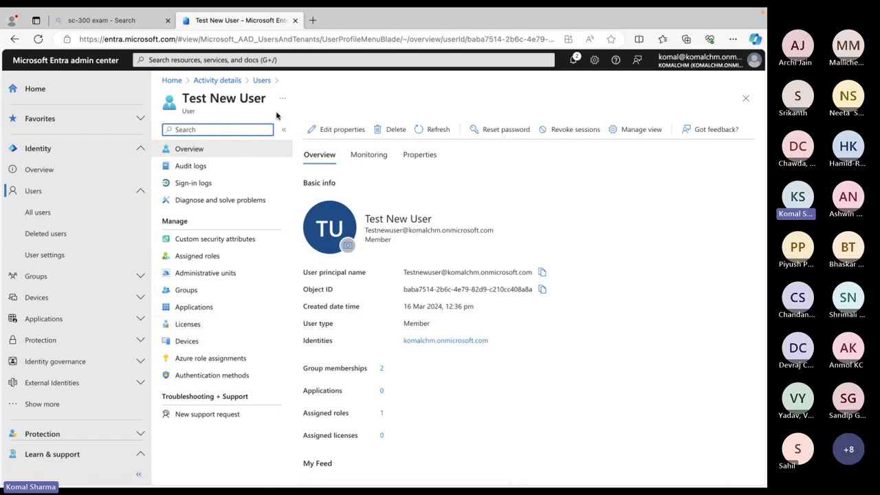
{"action": "left_click", "coordinate": [189, 326]}
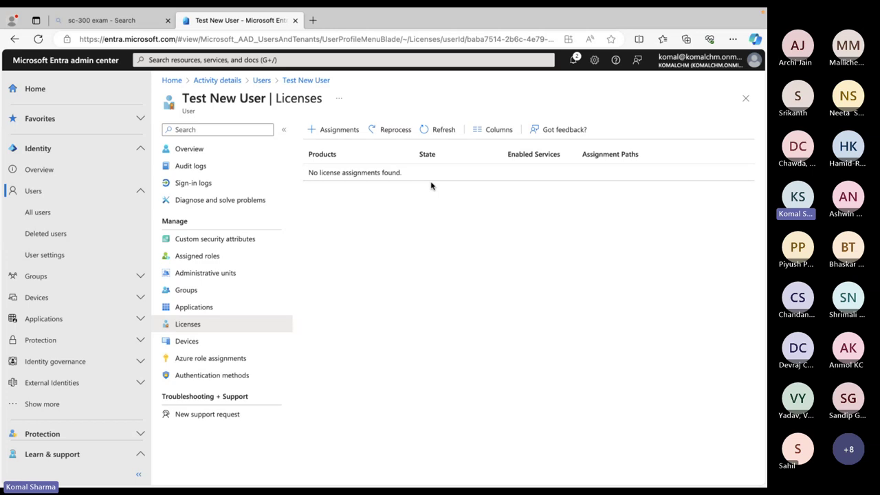
{"action": "left_click", "coordinate": [311, 134]}
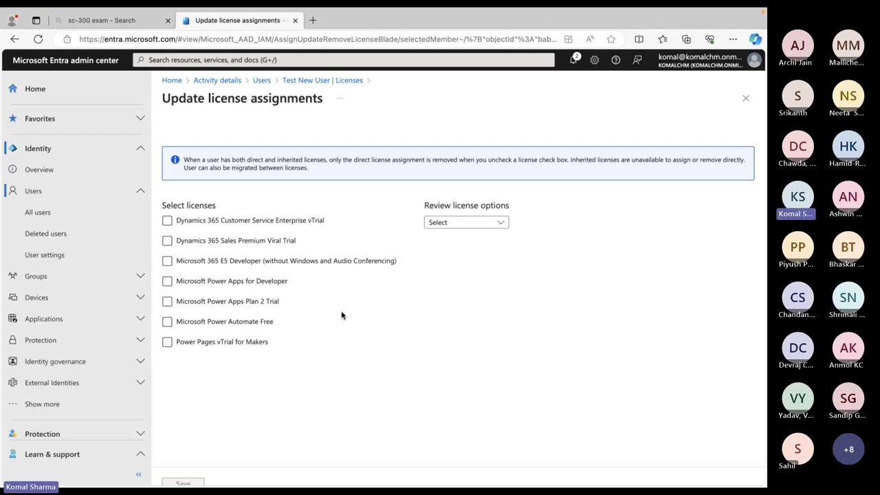
Select the Microsoft 365 E5 Developer license and review its license options
{"action": "left_click", "coordinate": [168, 261]}
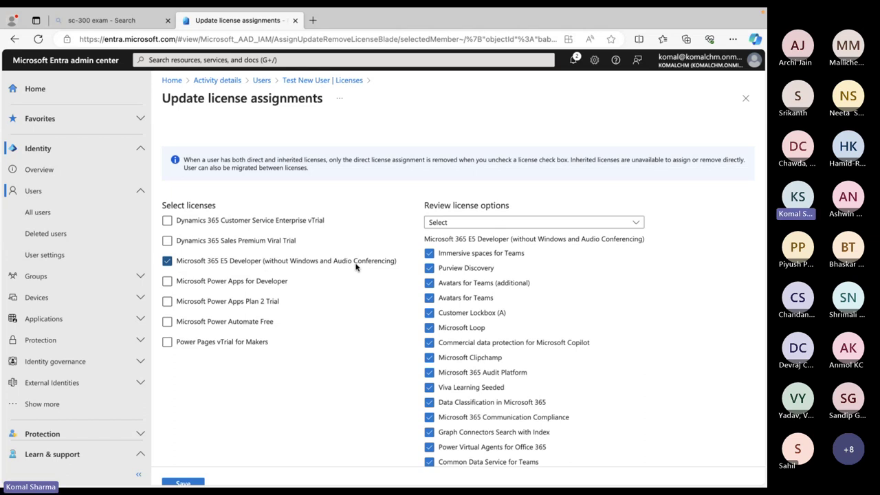
{"action": "scroll", "coordinate": [581, 264], "scroll_direction": "down", "scroll_amount": 1}
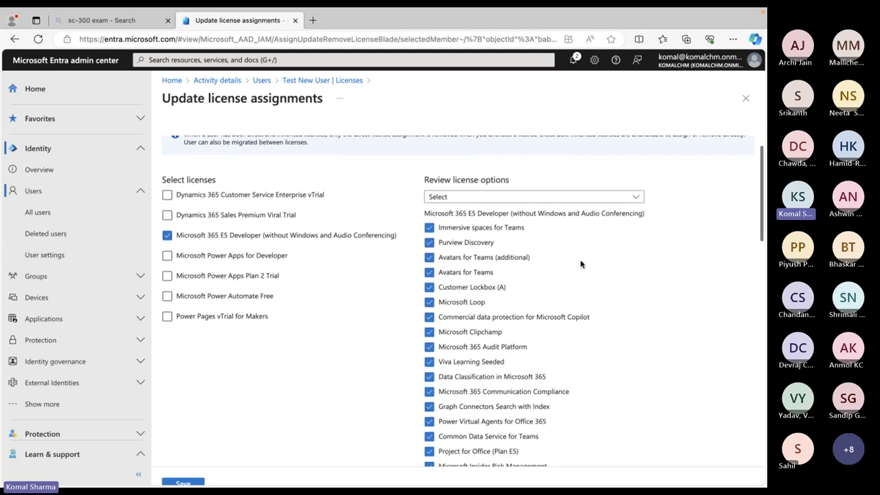
{"action": "scroll", "coordinate": [581, 264], "scroll_direction": "down", "scroll_amount": 2}
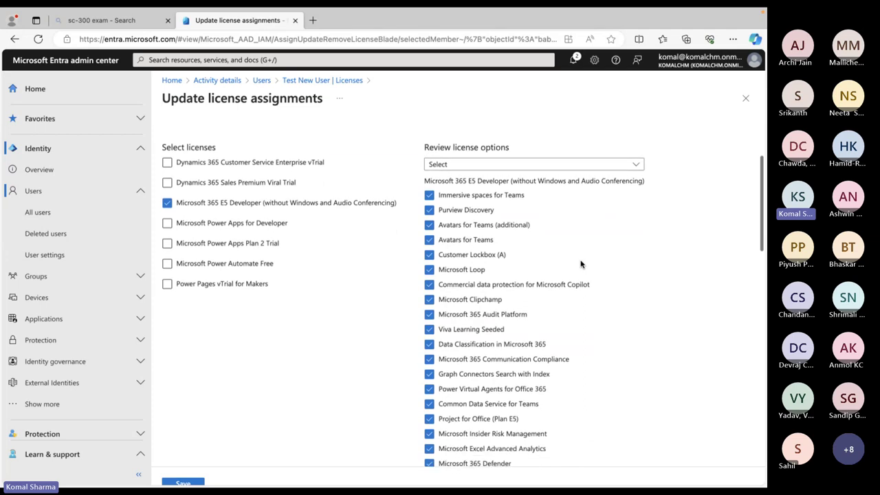
{"action": "scroll", "coordinate": [581, 264], "scroll_direction": "down", "scroll_amount": 1}
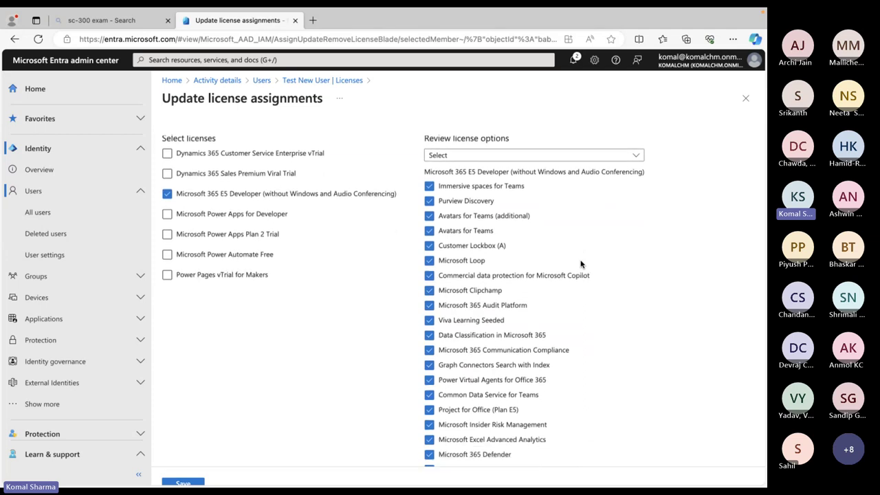
{"action": "scroll", "coordinate": [581, 264], "scroll_direction": "down", "scroll_amount": 6}
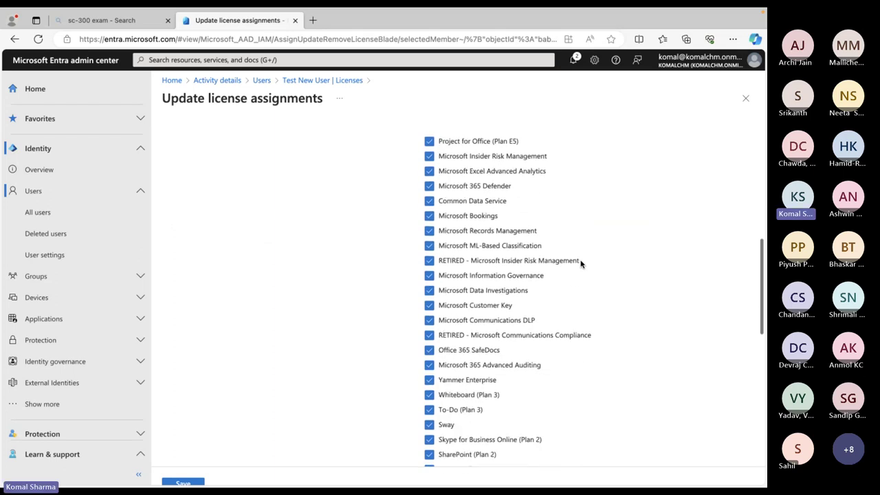
{"action": "scroll", "coordinate": [581, 264], "scroll_direction": "down", "scroll_amount": 10}
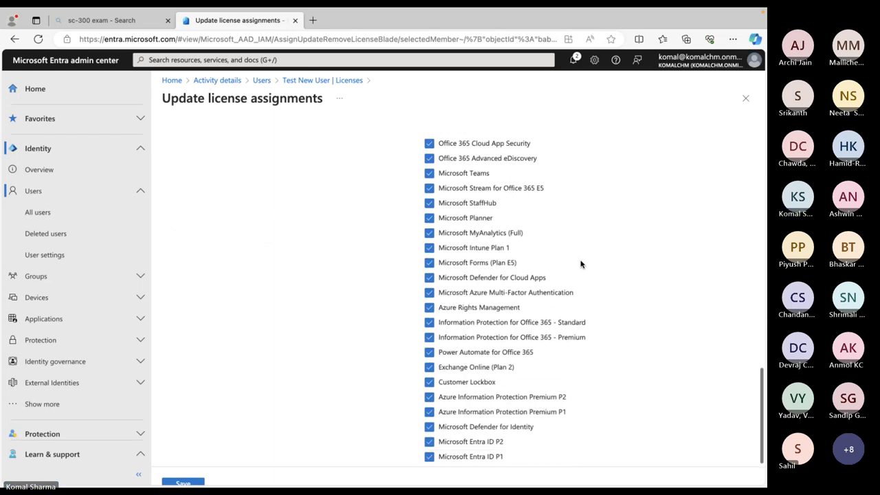
{"action": "scroll", "coordinate": [581, 265], "scroll_direction": "down", "scroll_amount": 1}
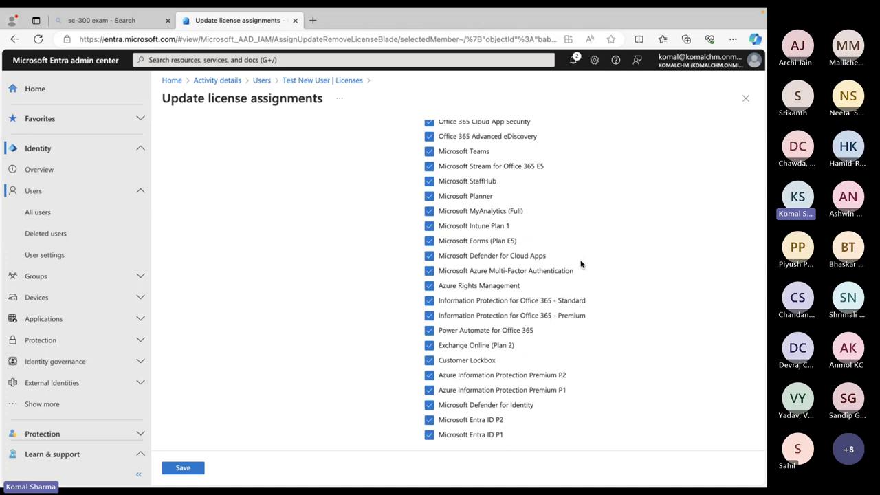
{"action": "scroll", "coordinate": [581, 264], "scroll_direction": "up", "scroll_amount": 7}
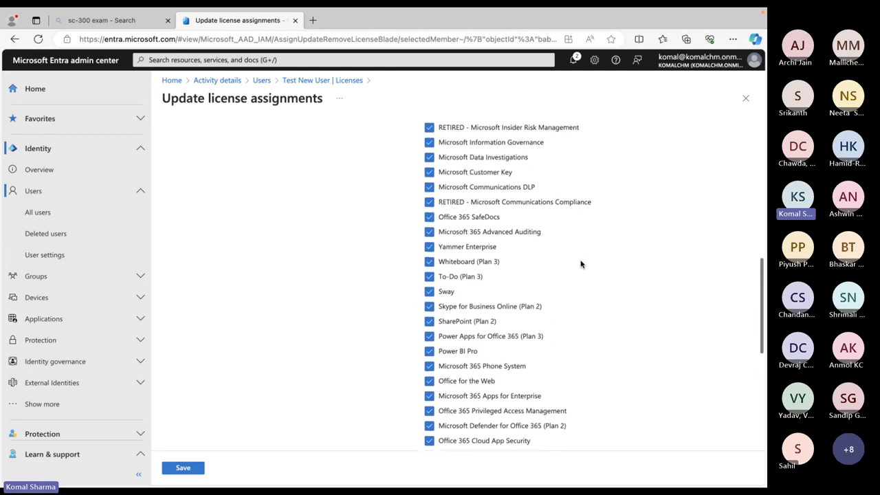
{"action": "scroll", "coordinate": [581, 264], "scroll_direction": "up", "scroll_amount": 2}
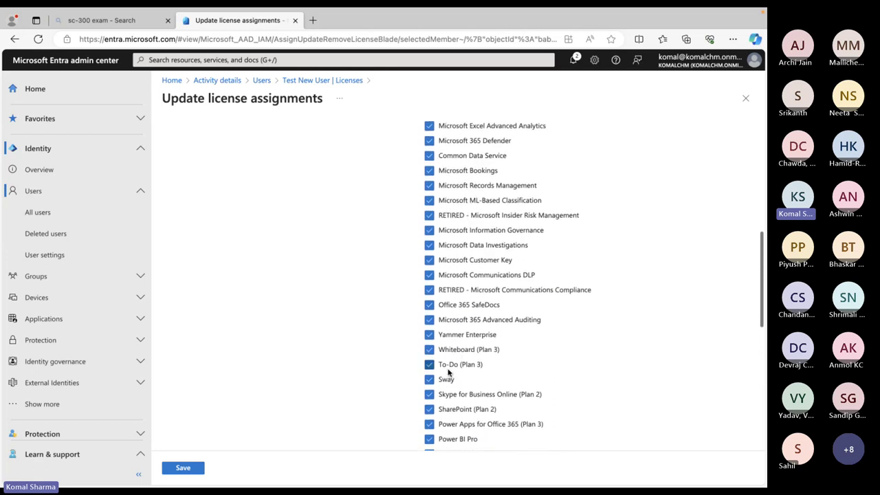
{"action": "scroll", "coordinate": [472, 298], "scroll_direction": "up", "scroll_amount": 1}
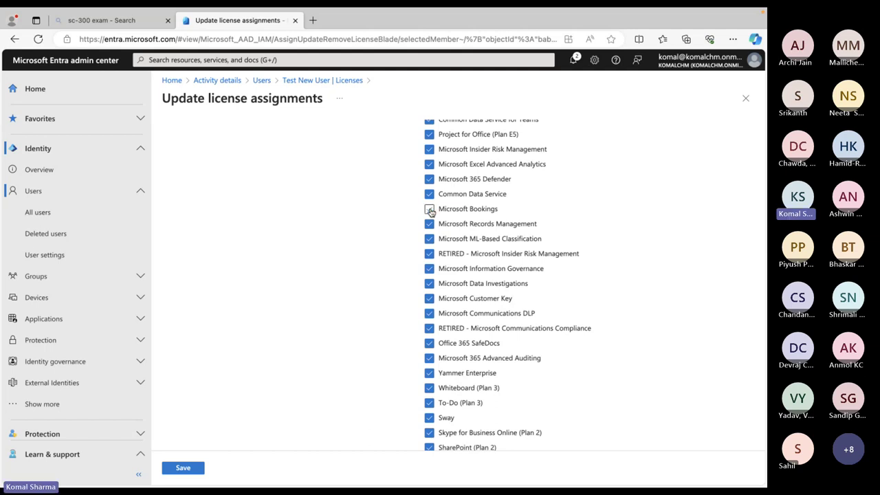
Turn off Microsoft Bookings in the license options and save the assignment
{"action": "left_click", "coordinate": [430, 211]}
{"action": "scroll", "coordinate": [509, 224], "scroll_direction": "up", "scroll_amount": 3}
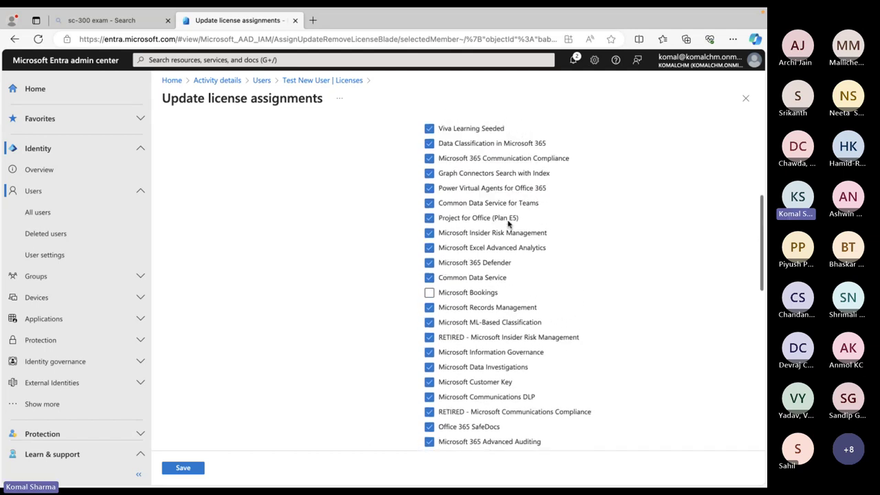
{"action": "scroll", "coordinate": [509, 224], "scroll_direction": "down", "scroll_amount": 8}
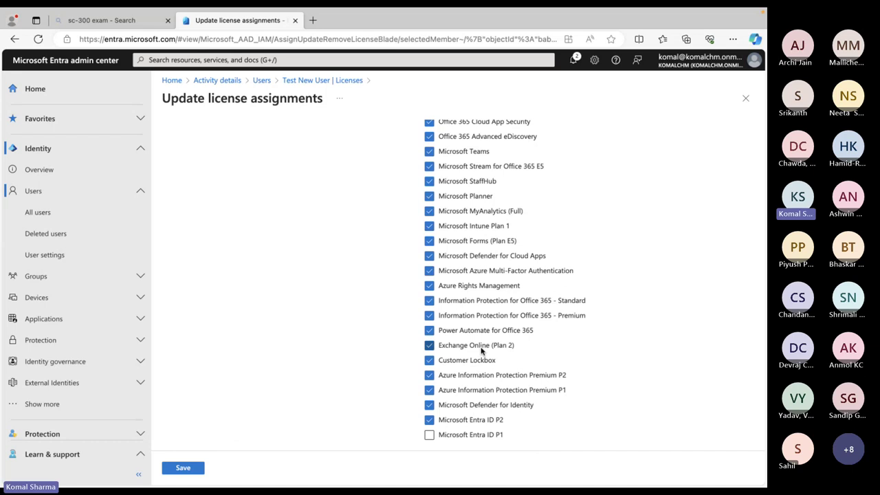
{"action": "scroll", "coordinate": [482, 345], "scroll_direction": "up", "scroll_amount": 10}
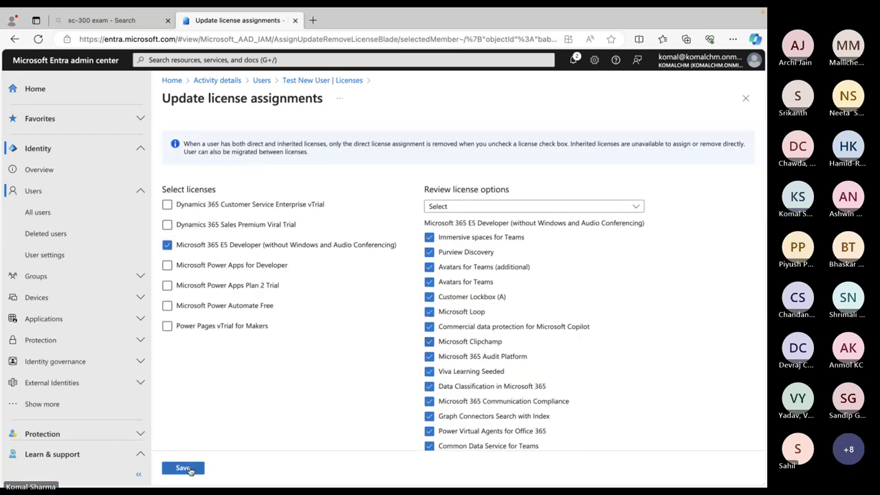
{"action": "left_click", "coordinate": [184, 468]}
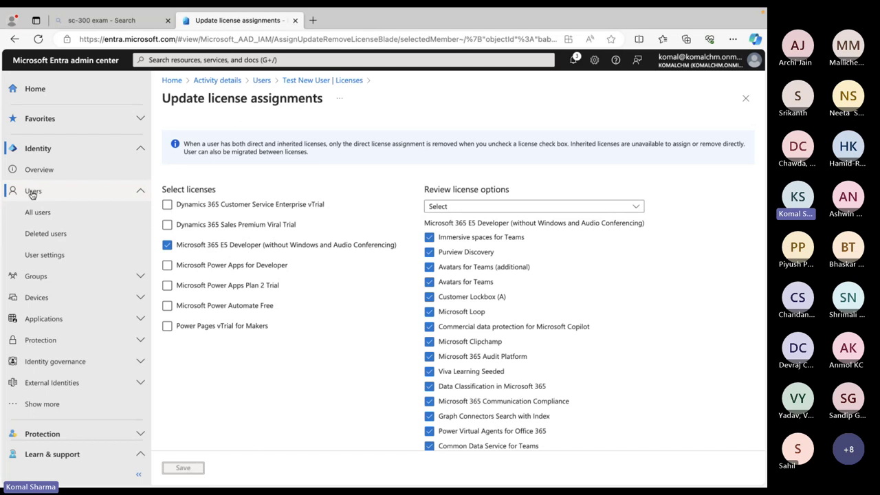
Find Test New User via 'test' search, refresh their Licenses to confirm E5 Developer, then return to Safari
{"action": "left_click", "coordinate": [38, 213]}
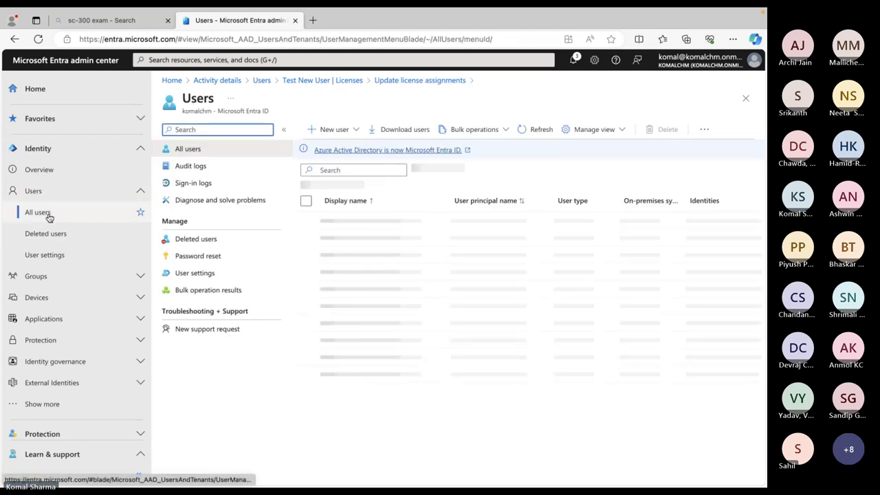
{"action": "left_click", "coordinate": [344, 170]}
{"action": "type", "text": "test"}
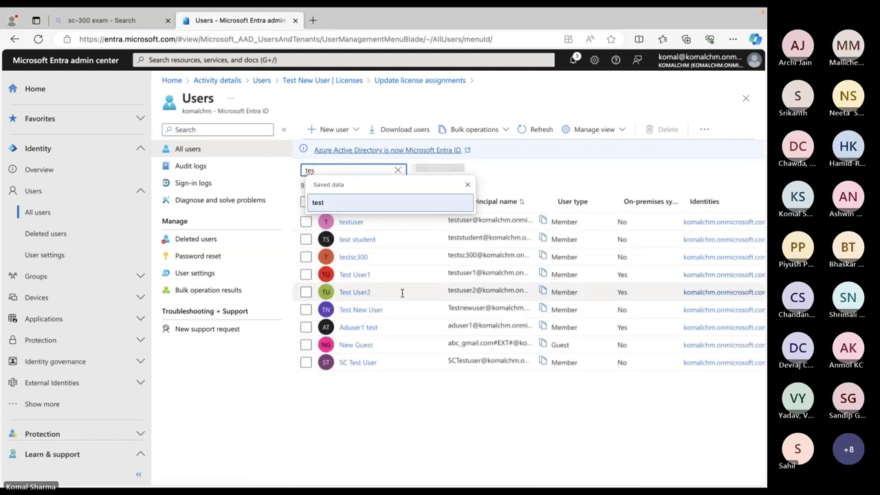
{"action": "left_click", "coordinate": [357, 311]}
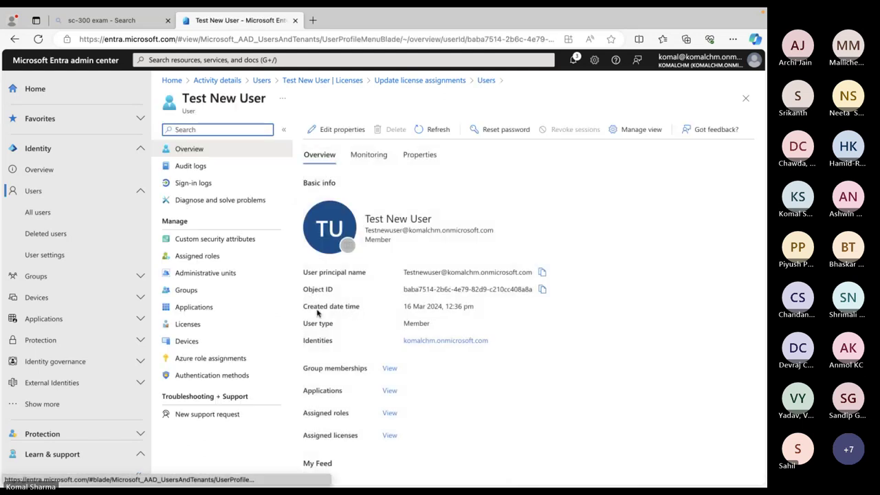
{"action": "left_click", "coordinate": [195, 326]}
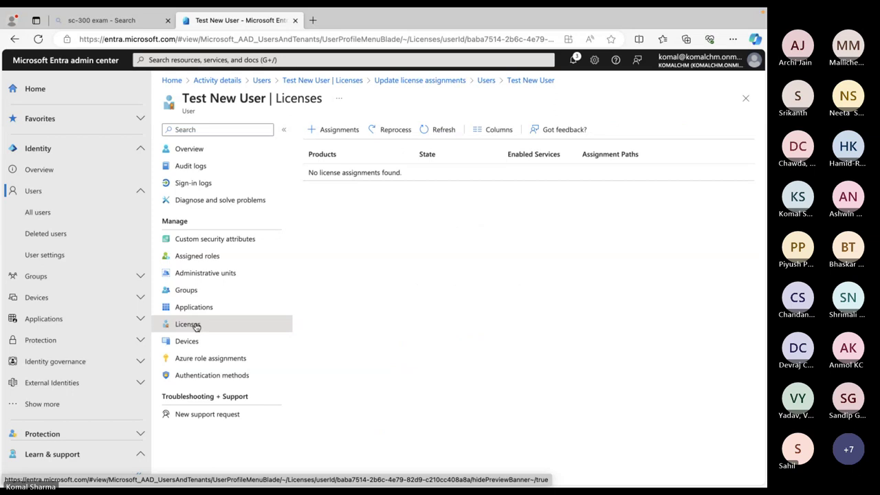
{"action": "left_click", "coordinate": [434, 132]}
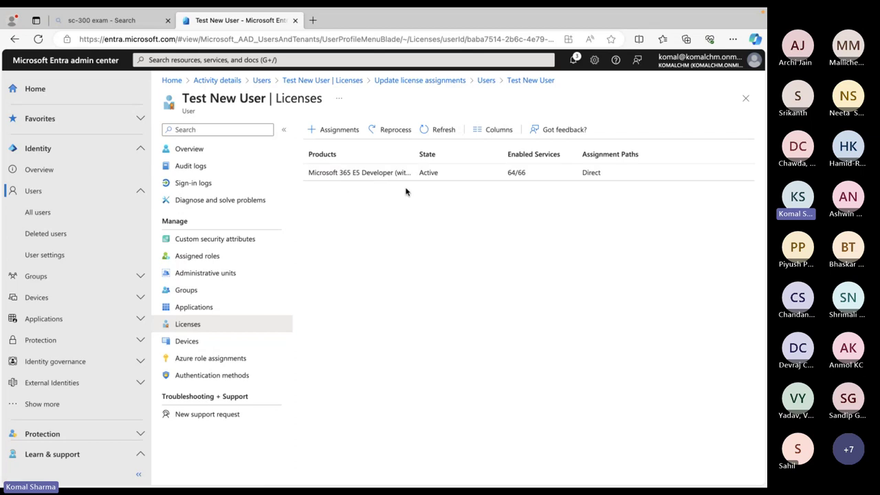
{"action": "key", "text": "ctrl+Up"}
{"action": "left_click", "coordinate": [301, 62]}
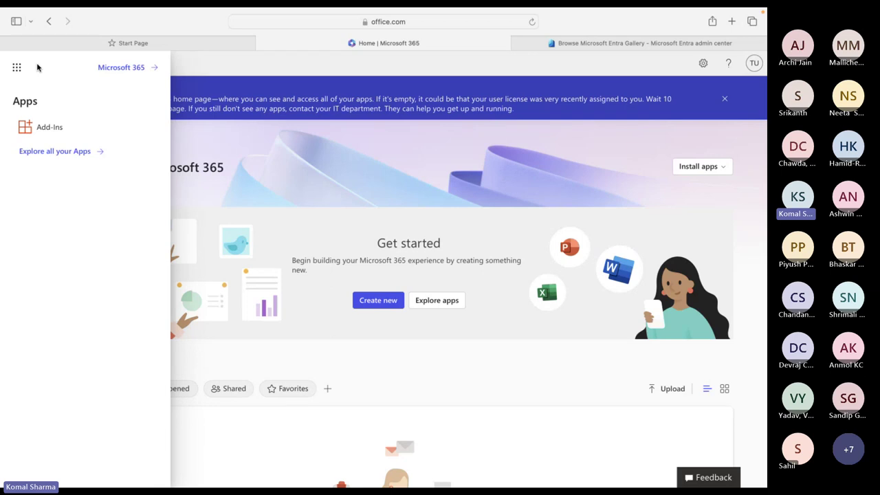
Reload the Microsoft 365 home page, dismiss the Feed popup, check the account and launch Outlook
{"action": "mouse_move", "coordinate": [471, 7]}
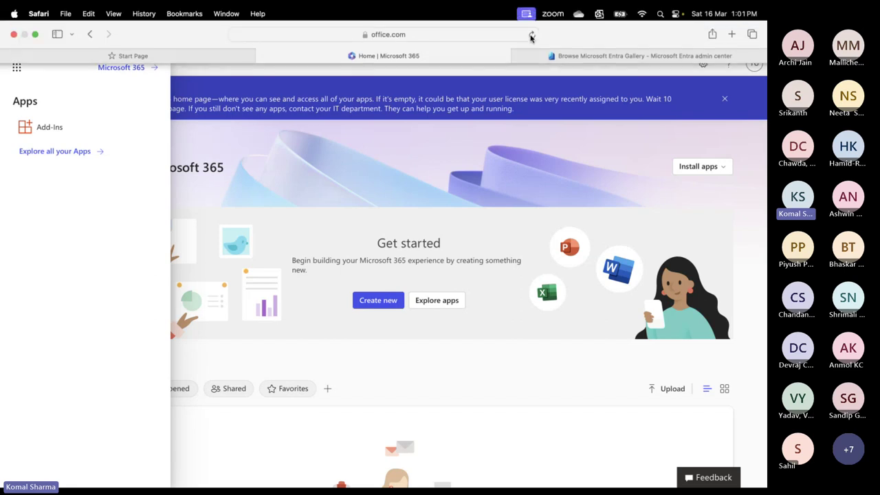
{"action": "left_click", "coordinate": [530, 37]}
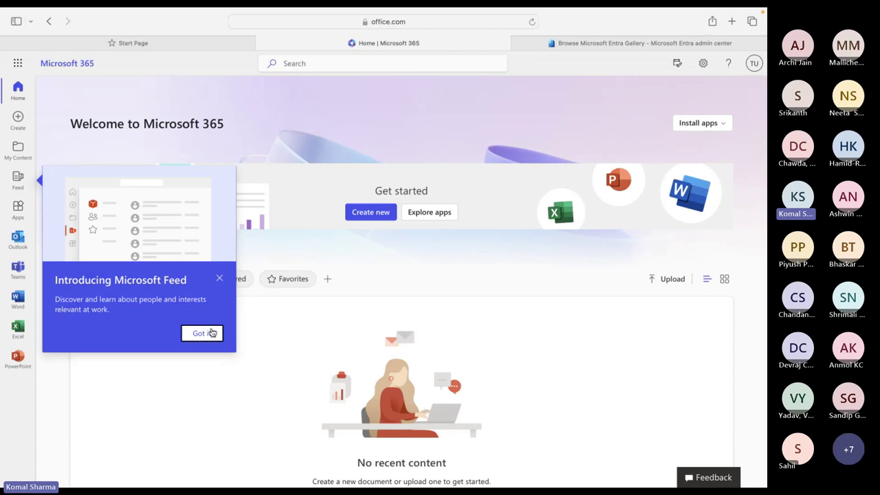
{"action": "left_click", "coordinate": [205, 333]}
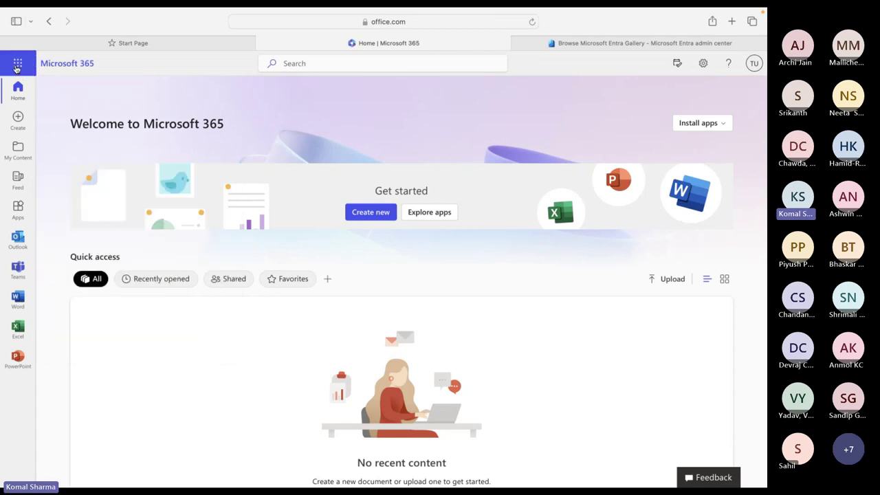
{"action": "left_click", "coordinate": [754, 63]}
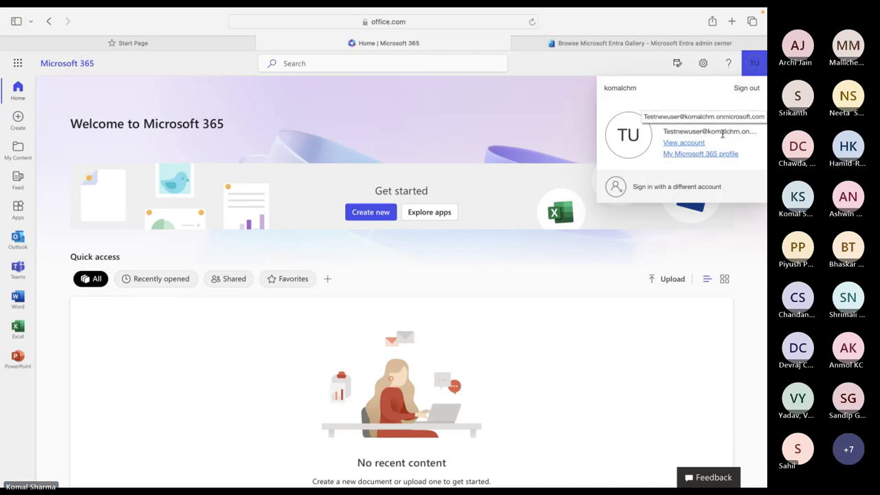
{"action": "left_click", "coordinate": [19, 63]}
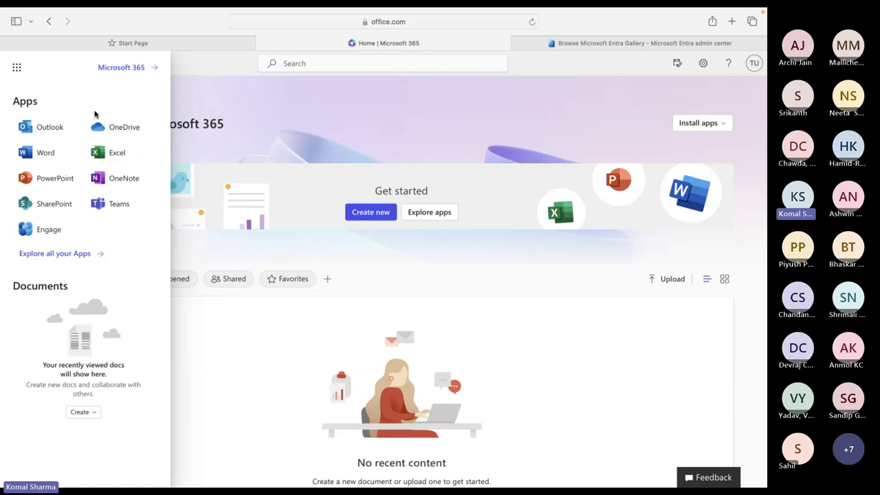
{"action": "left_click", "coordinate": [50, 129]}
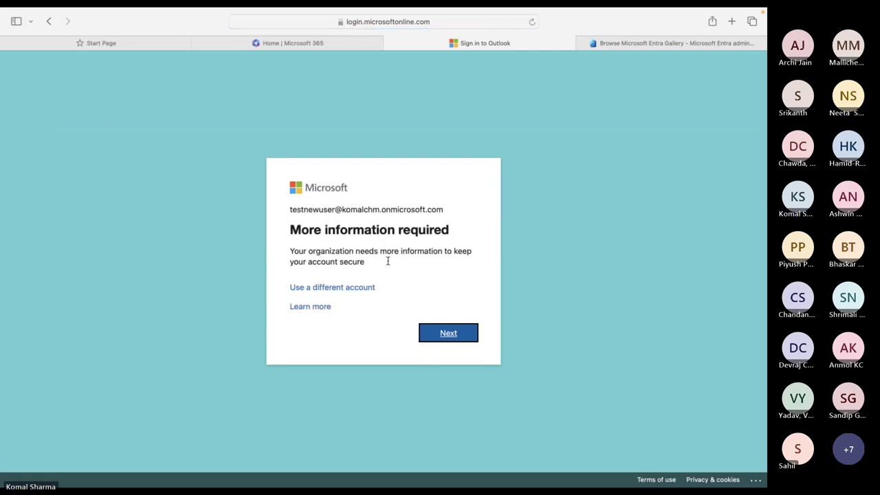
Enter the test user's password, sign in, decline saving the password, and stay signed in
{"action": "left_click", "coordinate": [449, 336]}
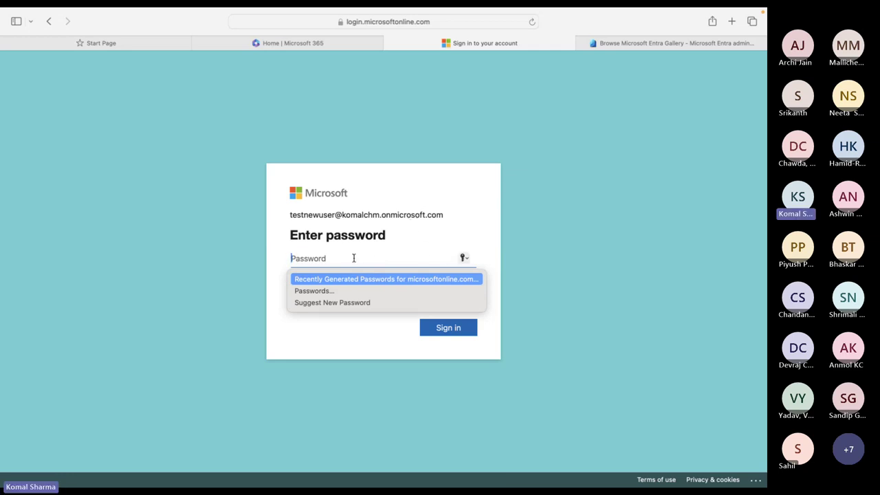
{"action": "type", "text": "****"}
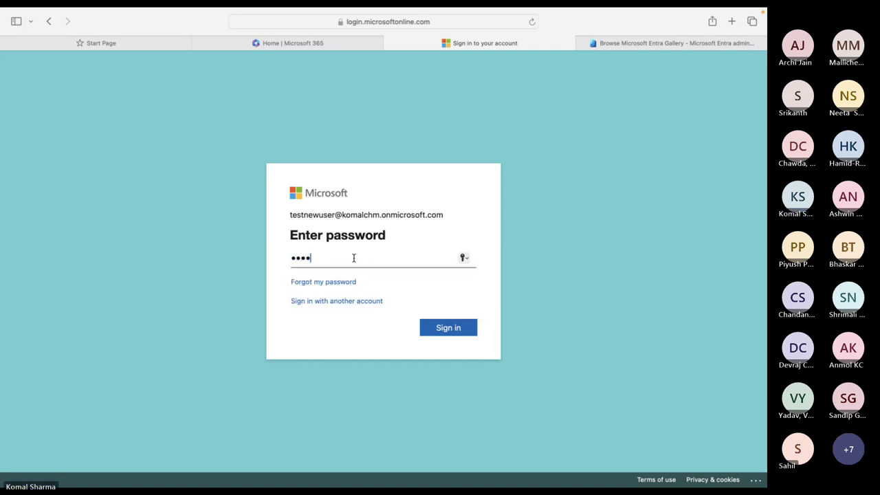
{"action": "type", "text": "*"}
{"action": "key", "text": "BackSpace"}
{"action": "type", "text": "*****"}
{"action": "left_click", "coordinate": [438, 329]}
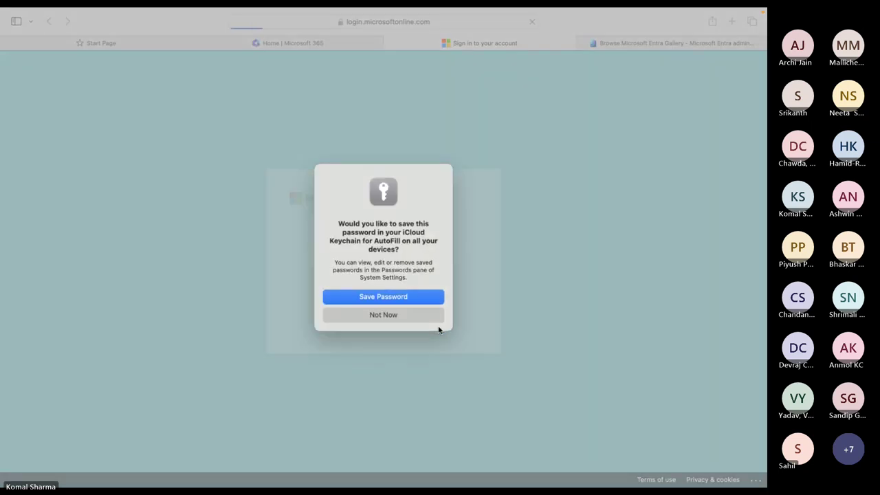
{"action": "left_click", "coordinate": [417, 313]}
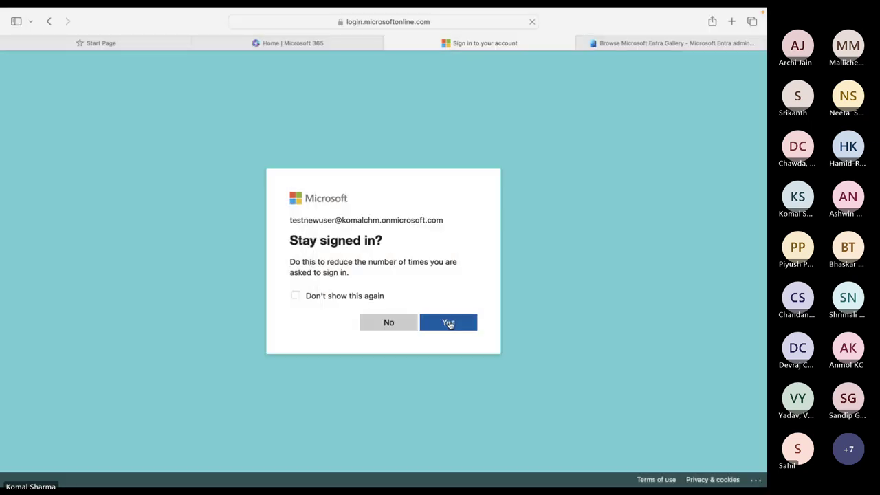
{"action": "left_click", "coordinate": [449, 323]}
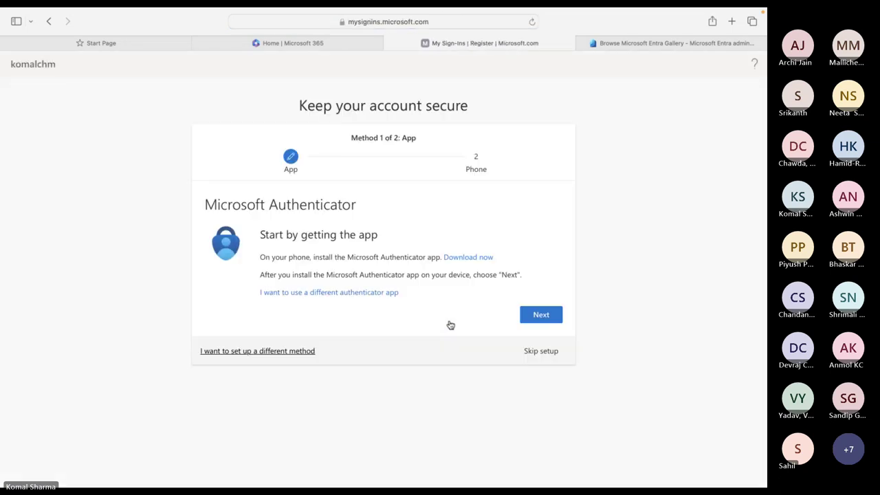
Skip the Authenticator setup three times, close the Outlook sign-in tab, and return to Teams
{"action": "left_click", "coordinate": [548, 355]}
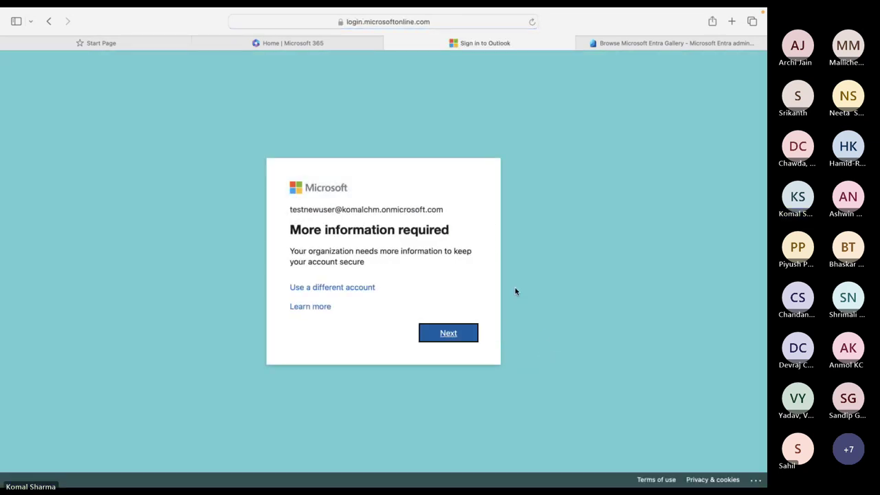
{"action": "left_click", "coordinate": [450, 339]}
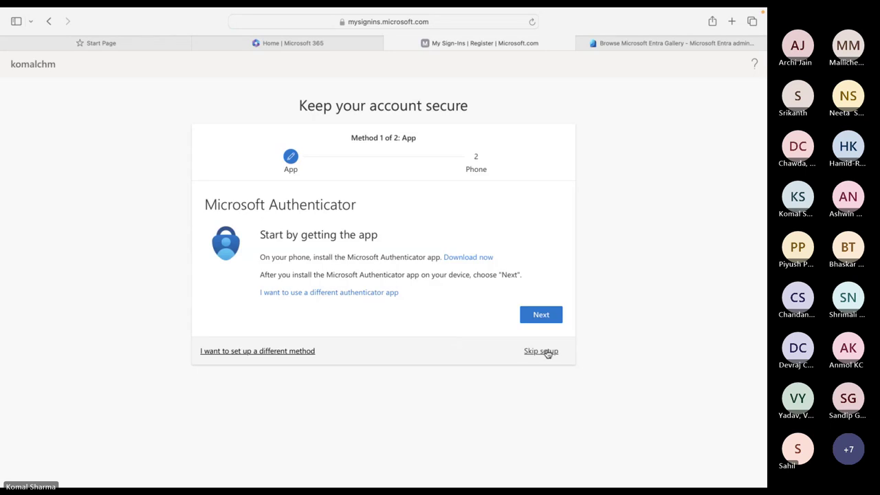
{"action": "left_click", "coordinate": [547, 352]}
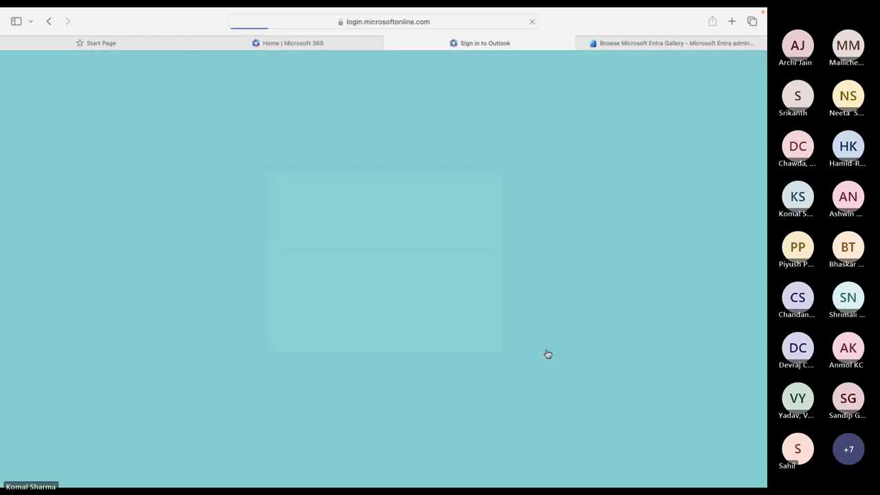
{"action": "left_click", "coordinate": [456, 335]}
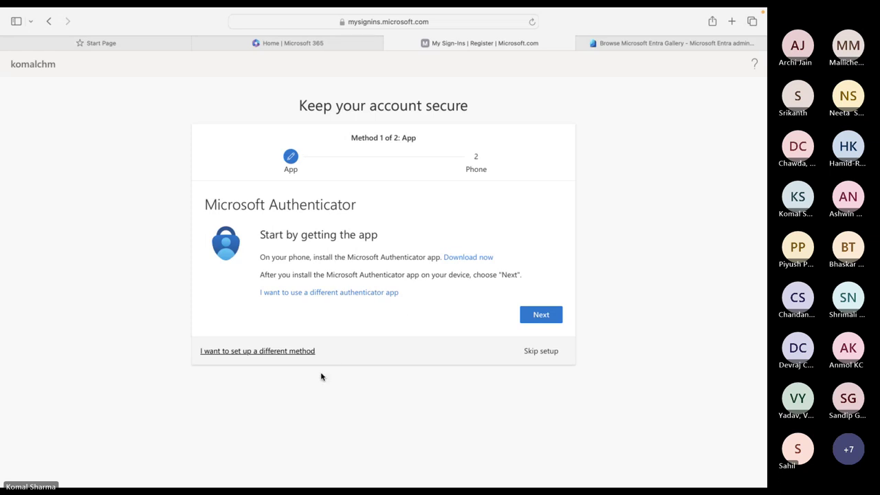
{"action": "left_click", "coordinate": [541, 351]}
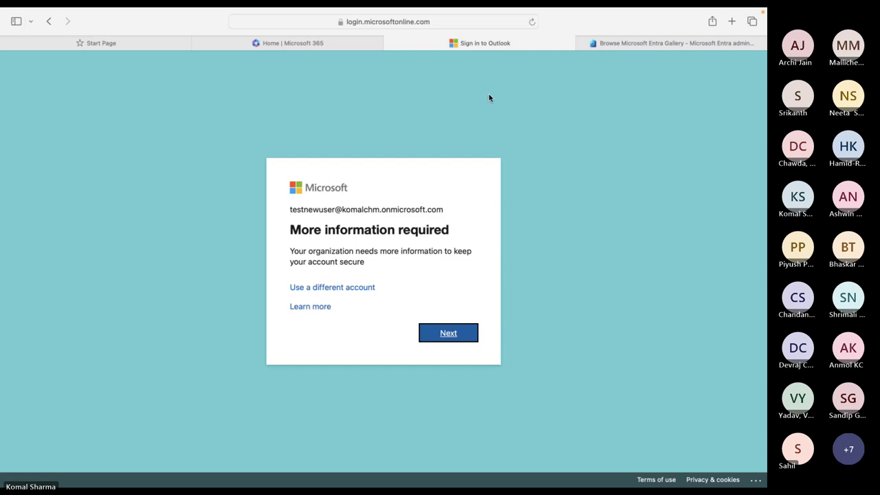
{"action": "left_click", "coordinate": [390, 44]}
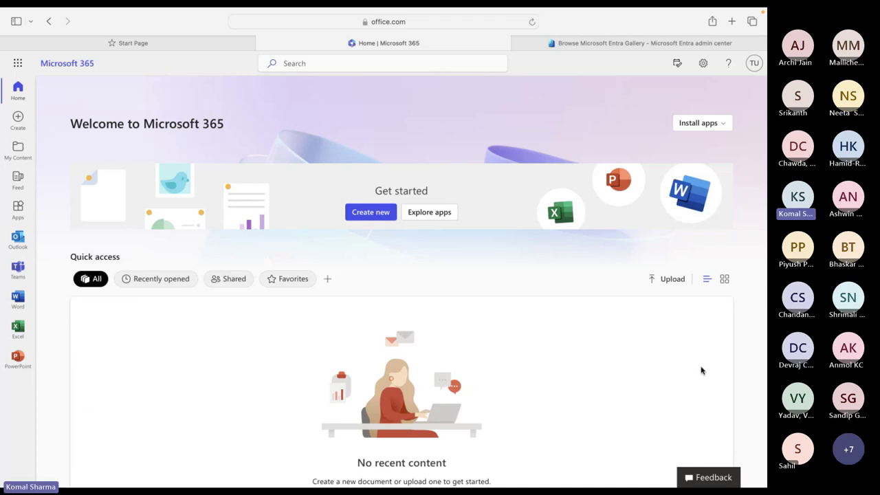
{"action": "key", "text": "super+Tab"}
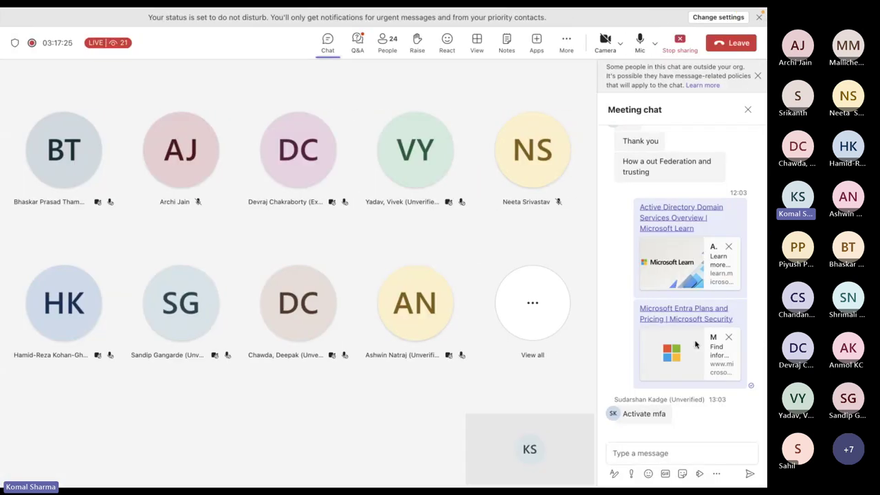
Focus the Teams chat message box, then show all open windows in Mission Control
{"action": "left_click", "coordinate": [639, 454]}
{"action": "mouse_move", "coordinate": [657, 418]}
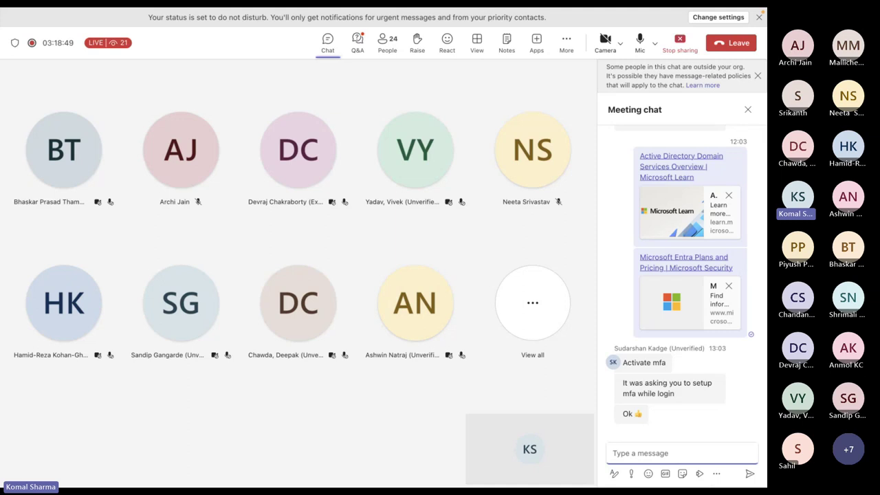
{"action": "key", "text": "ctrl+Up"}
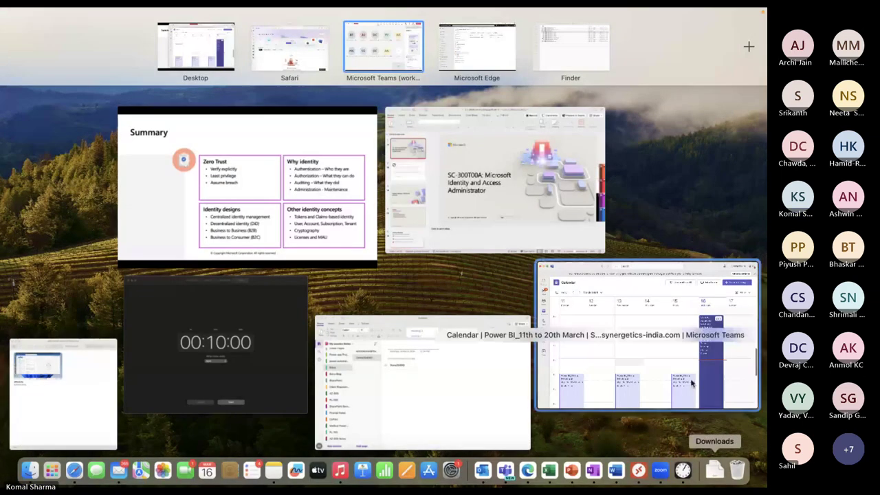
Switch to Edge and view the tenant Overview: 29 users, 89 groups, 27 applications, 5 devices
{"action": "left_click", "coordinate": [484, 59]}
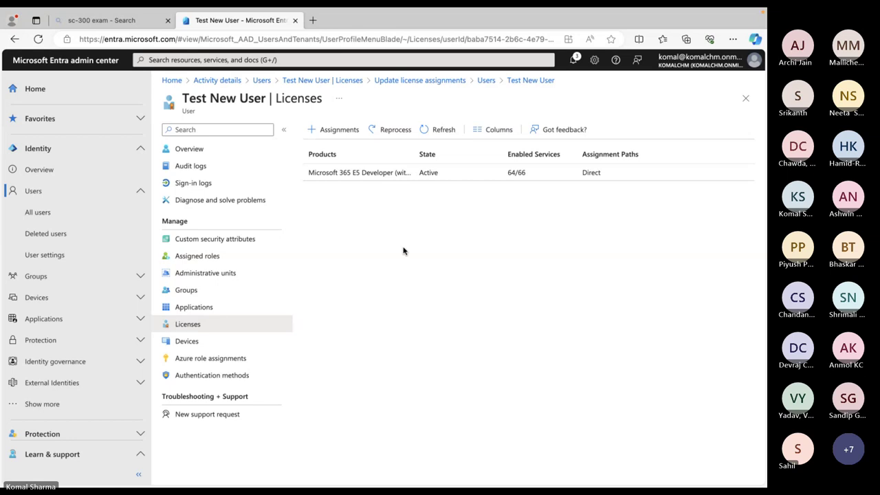
{"action": "left_click", "coordinate": [41, 170]}
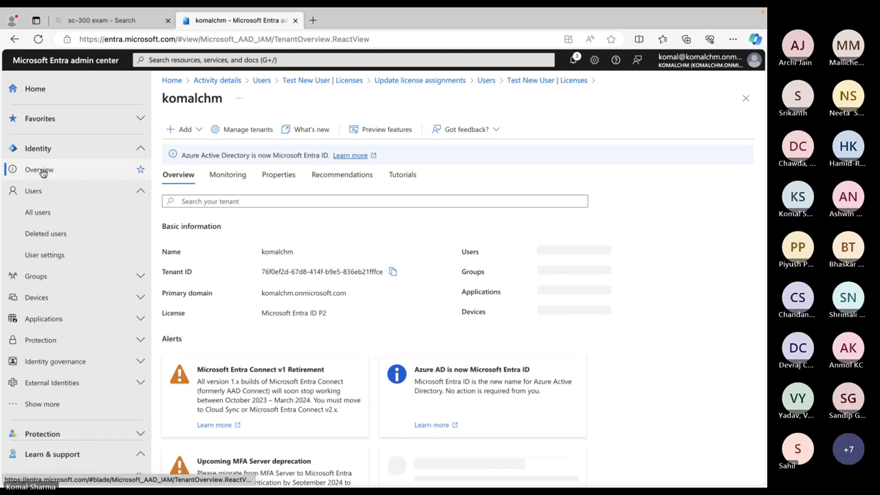
{"action": "scroll", "coordinate": [314, 294], "scroll_direction": "down", "scroll_amount": 1}
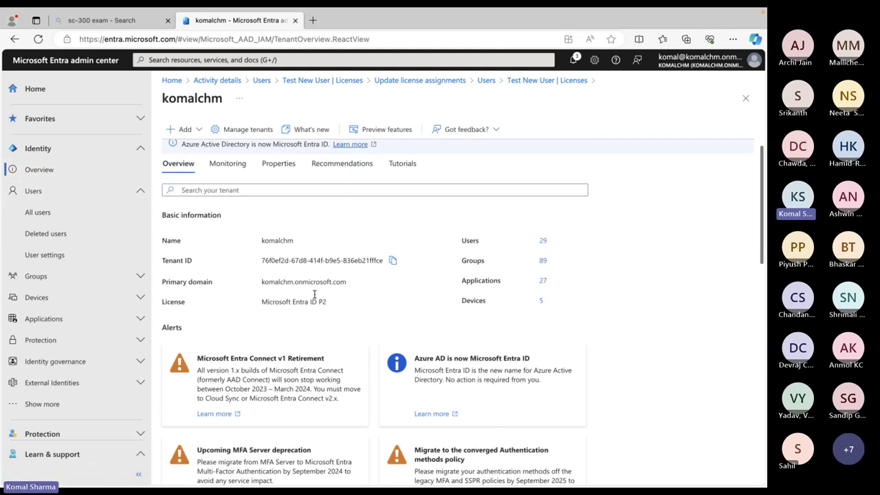
{"action": "scroll", "coordinate": [315, 294], "scroll_direction": "up", "scroll_amount": 1}
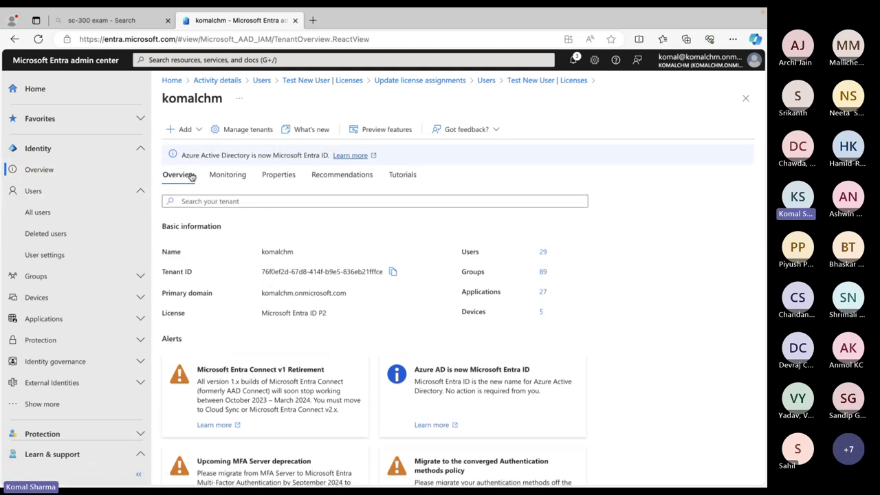
Show the komalchm tenant's Properties and keep English as the notification language
{"action": "left_click", "coordinate": [273, 176]}
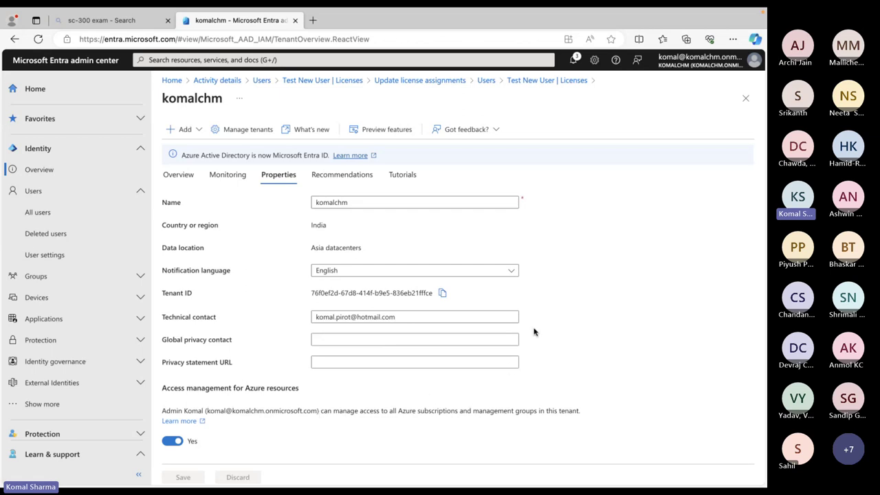
{"action": "scroll", "coordinate": [534, 332], "scroll_direction": "down", "scroll_amount": 3}
{"action": "scroll", "coordinate": [535, 330], "scroll_direction": "up", "scroll_amount": 3}
{"action": "left_click", "coordinate": [480, 274]}
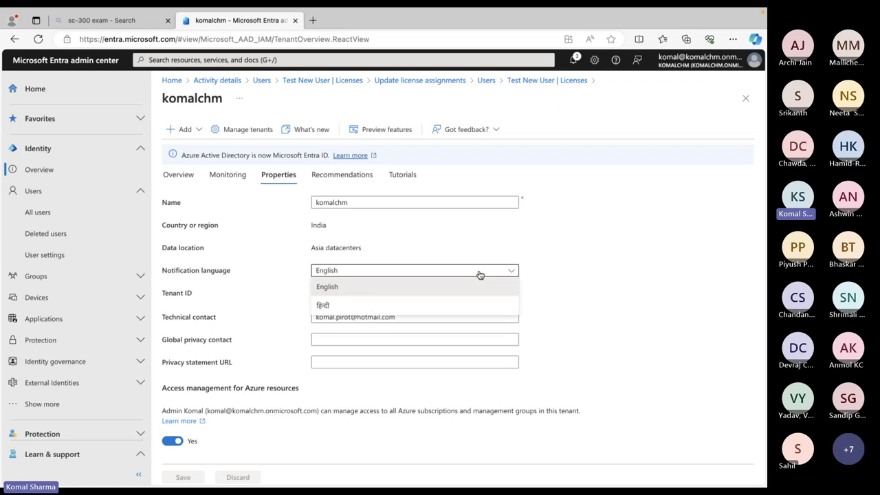
{"action": "left_click", "coordinate": [480, 274]}
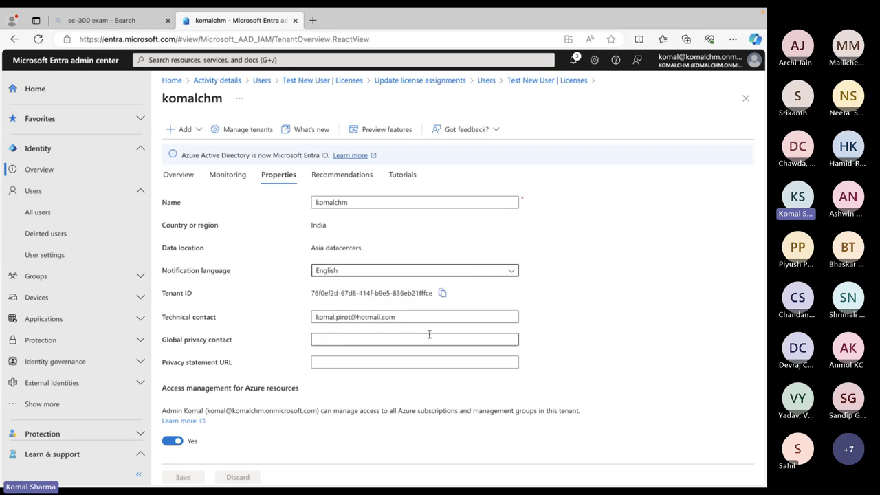
{"action": "scroll", "coordinate": [624, 264], "scroll_direction": "down", "scroll_amount": 2}
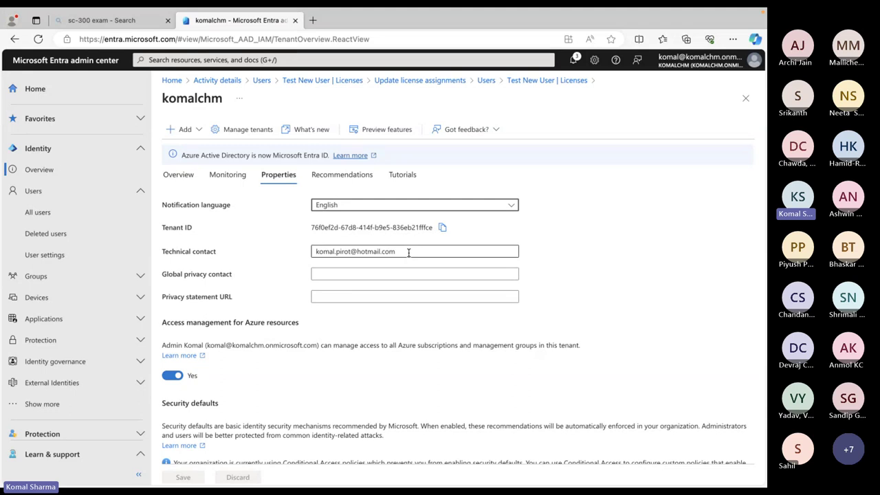
{"action": "scroll", "coordinate": [409, 252], "scroll_direction": "down", "scroll_amount": 1}
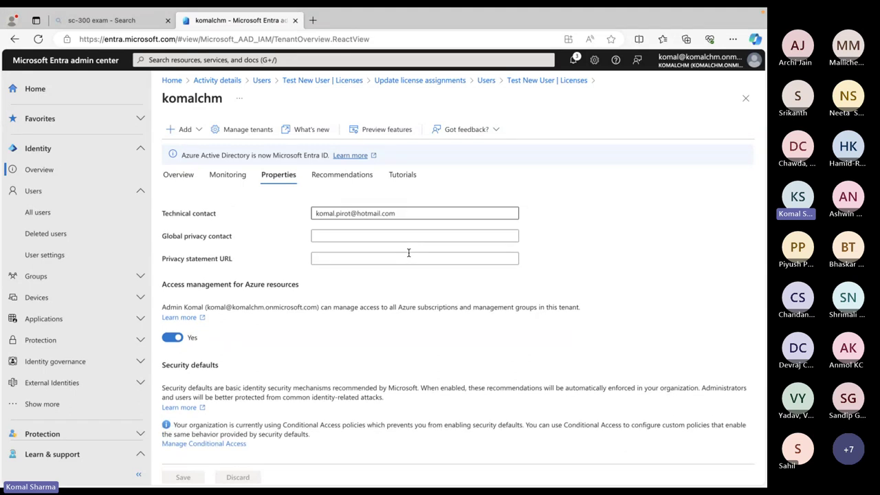
{"action": "scroll", "coordinate": [408, 253], "scroll_direction": "up", "scroll_amount": 3}
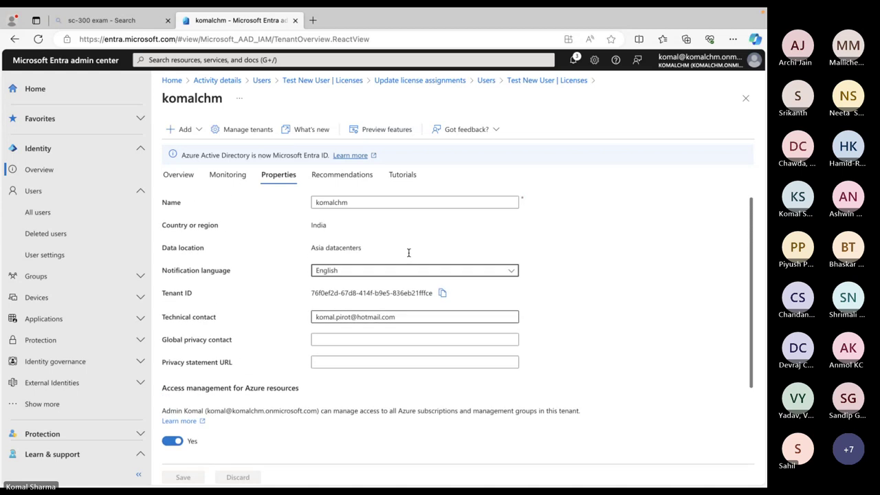
{"action": "scroll", "coordinate": [409, 253], "scroll_direction": "down", "scroll_amount": 3}
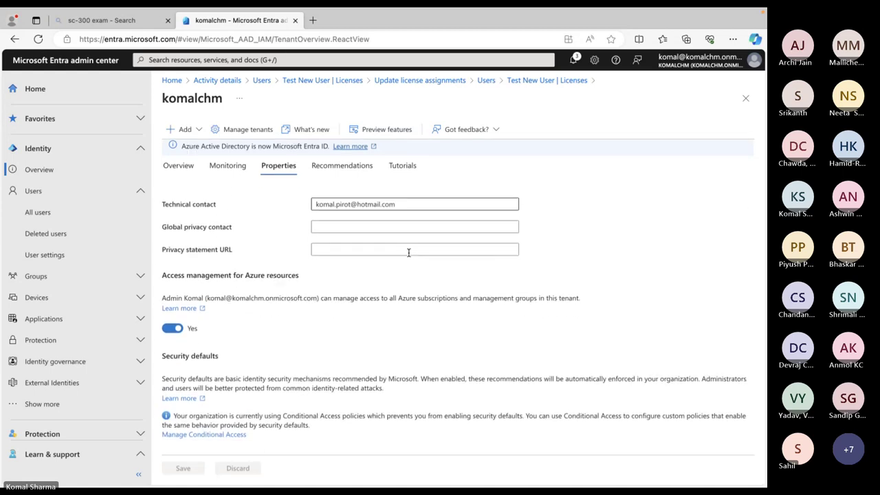
Scroll back to the top of the tenant Properties, then show all windows in Mission Control
{"action": "scroll", "coordinate": [408, 252], "scroll_direction": "up", "scroll_amount": 3}
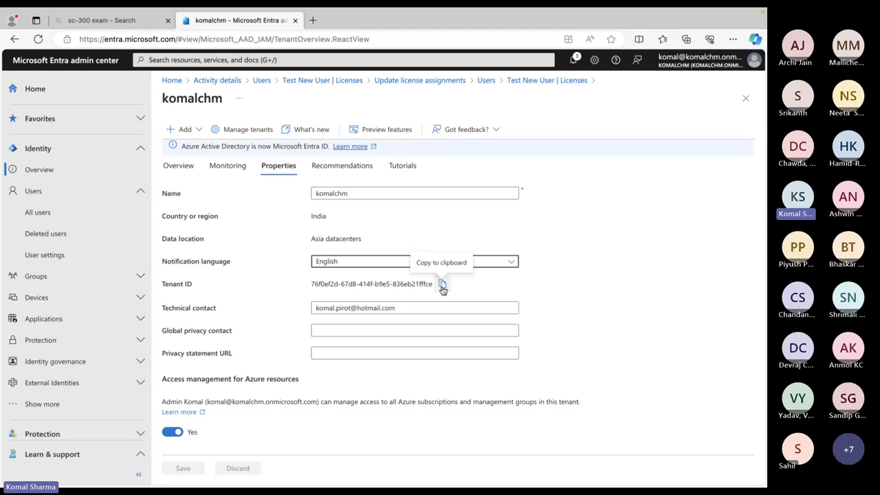
{"action": "key", "text": "ctrl+Up"}
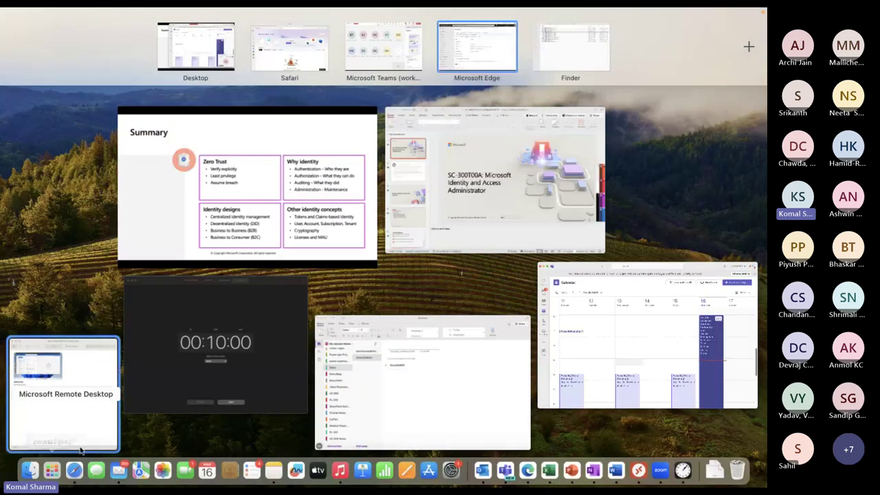
In a new Safari tab, go to portal.azure.com and sign in with the personal account
{"action": "left_click", "coordinate": [76, 475]}
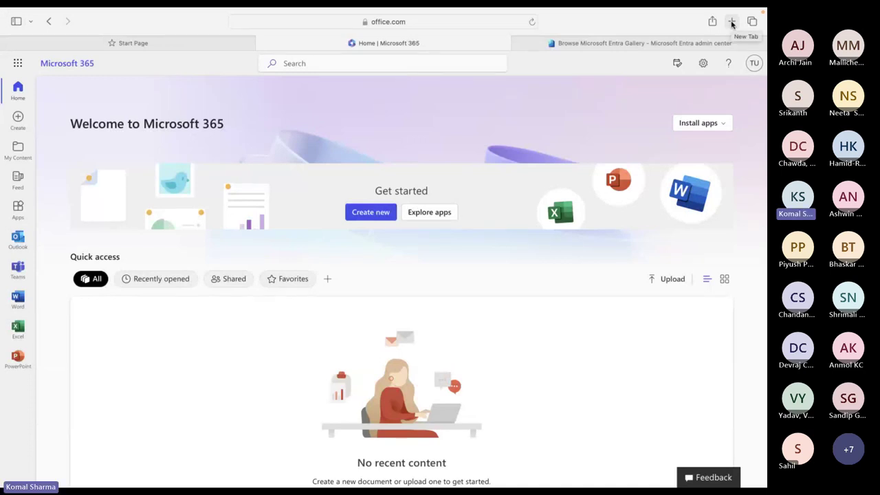
{"action": "left_click", "coordinate": [171, 40]}
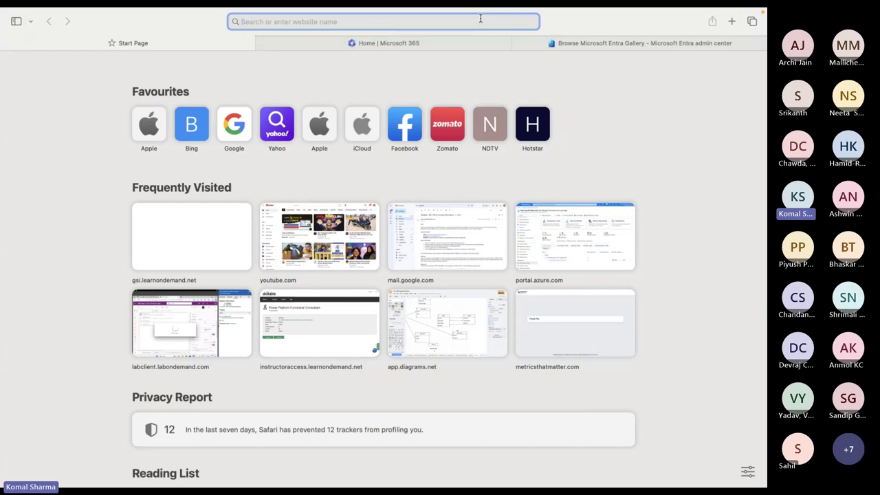
{"action": "type", "text": "portal.azure.com"}
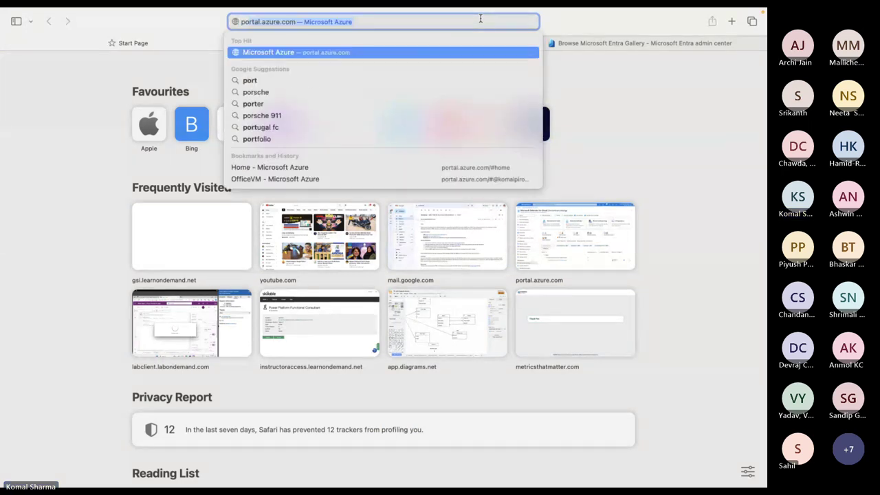
{"action": "key", "text": "Return"}
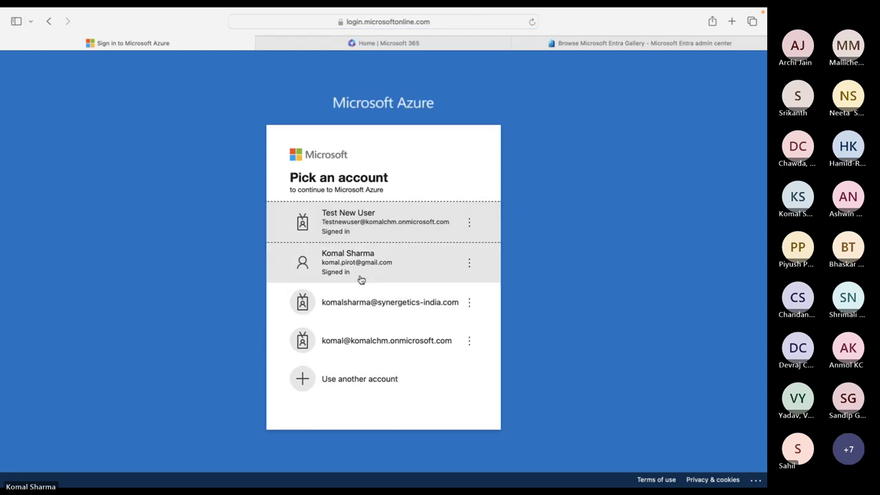
{"action": "left_click", "coordinate": [359, 268]}
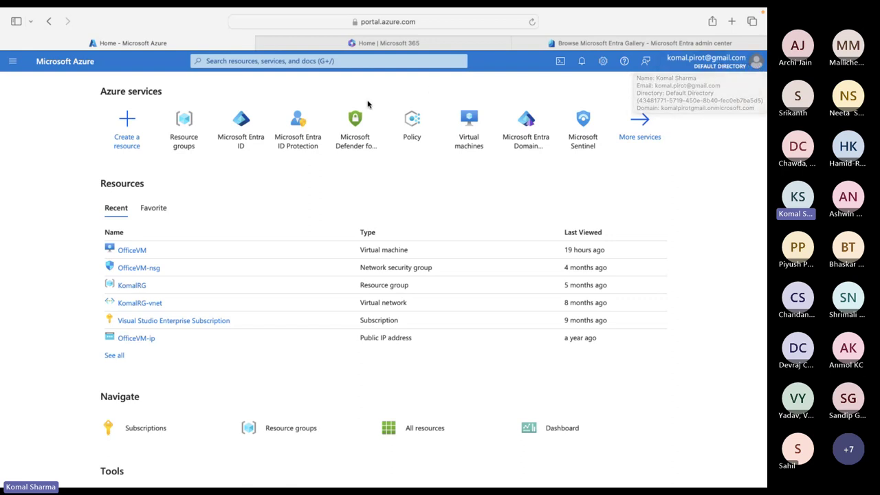
Open the Default Directory's Microsoft Entra ID overview and check its 8 users and 5 groups
{"action": "left_click", "coordinate": [241, 126]}
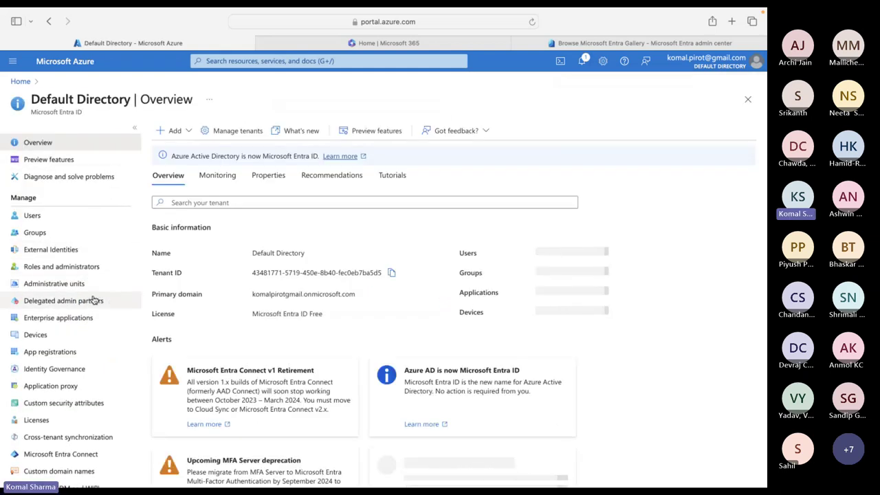
{"action": "scroll", "coordinate": [95, 301], "scroll_direction": "down", "scroll_amount": 10}
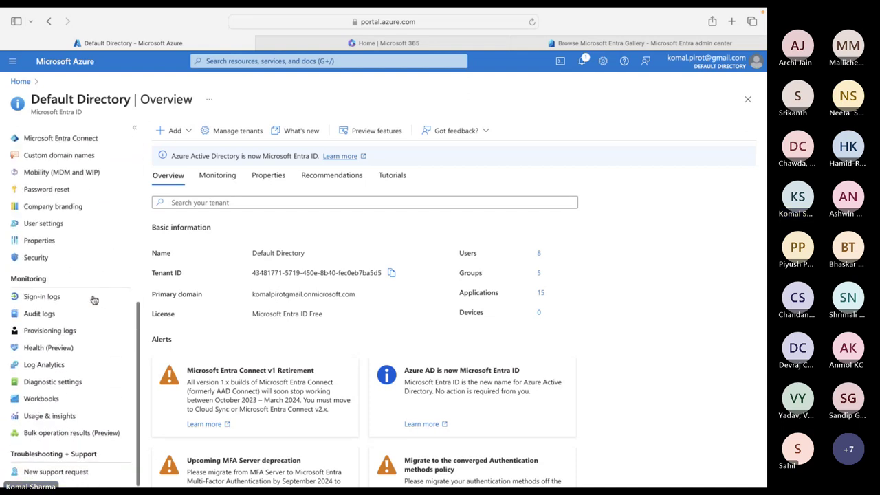
{"action": "scroll", "coordinate": [95, 299], "scroll_direction": "up", "scroll_amount": 10}
{"action": "scroll", "coordinate": [95, 299], "scroll_direction": "down", "scroll_amount": 10}
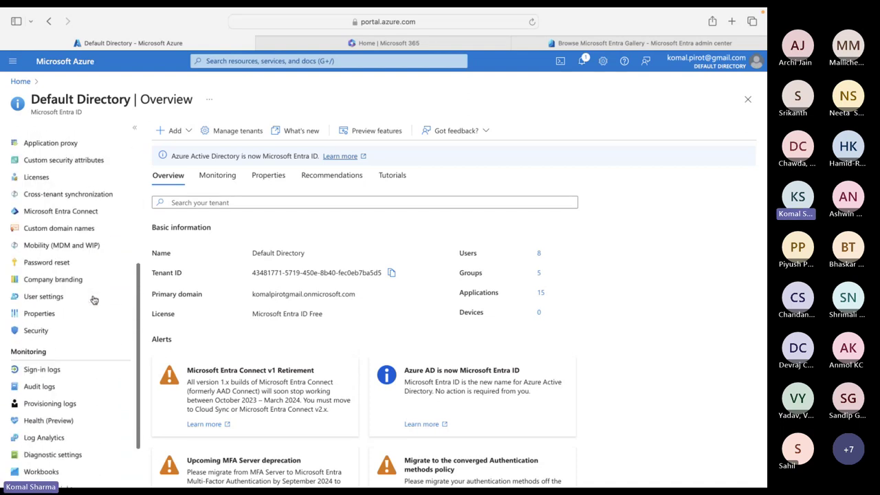
{"action": "scroll", "coordinate": [94, 300], "scroll_direction": "up", "scroll_amount": 10}
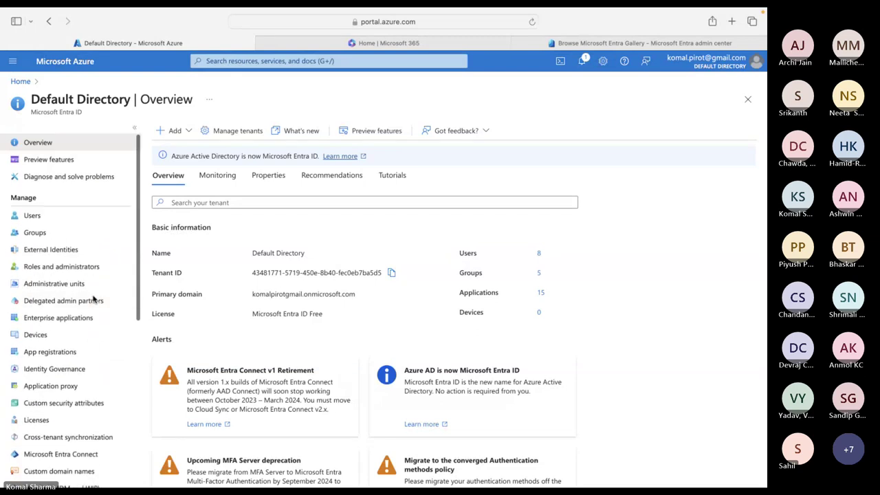
{"action": "scroll", "coordinate": [94, 301], "scroll_direction": "down", "scroll_amount": 1}
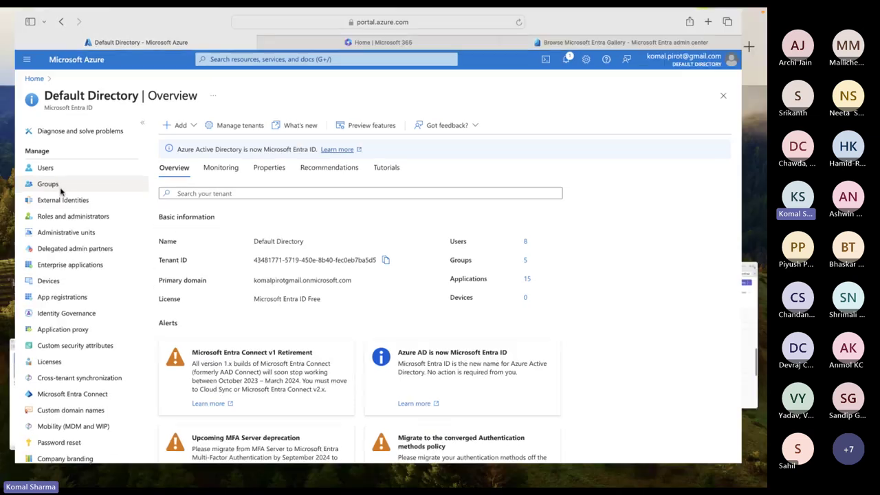
Switch between windows and return to the Azure Default Directory overview
{"action": "key", "text": "ctrl+Up"}
{"action": "left_click", "coordinate": [485, 46]}
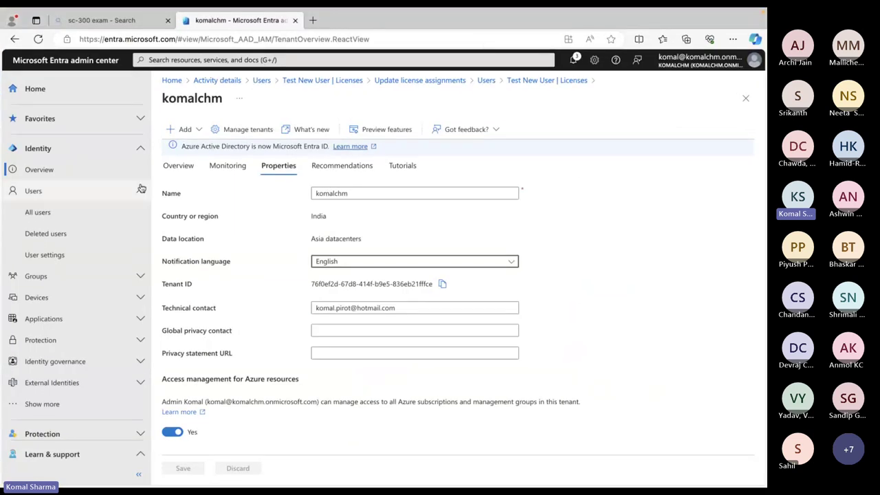
{"action": "scroll", "coordinate": [52, 335], "scroll_direction": "down", "scroll_amount": 5}
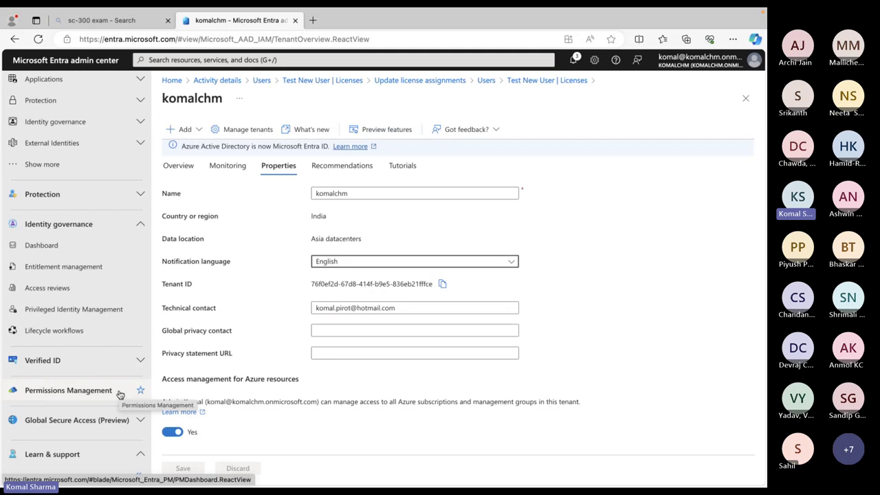
{"action": "key", "text": "ctrl+Left"}
{"action": "key", "text": "ctrl+Up"}
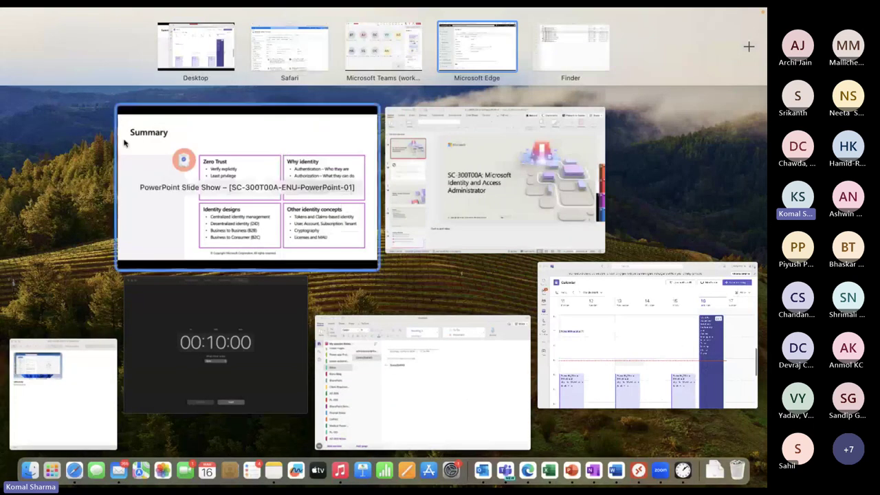
{"action": "key", "text": "Escape"}
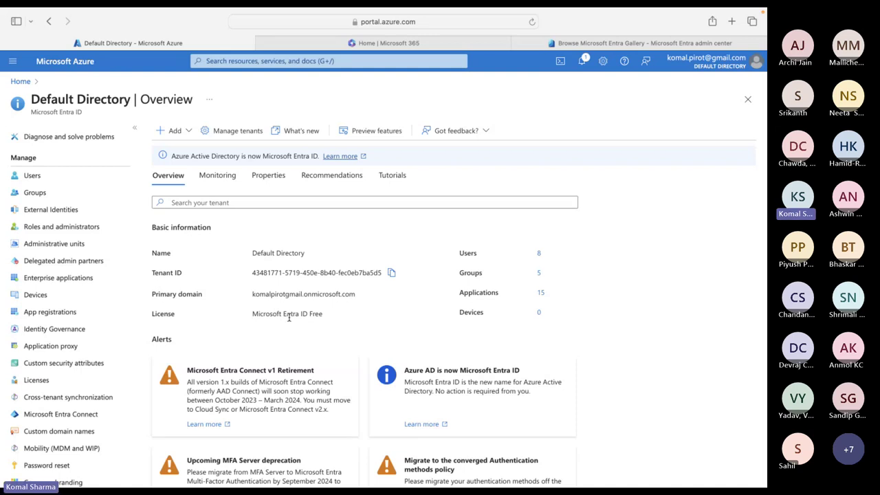
Return to the Entra admin center window and open Manage tenants, listing the komalchm tenant
{"action": "key", "text": "ctrl+Up"}
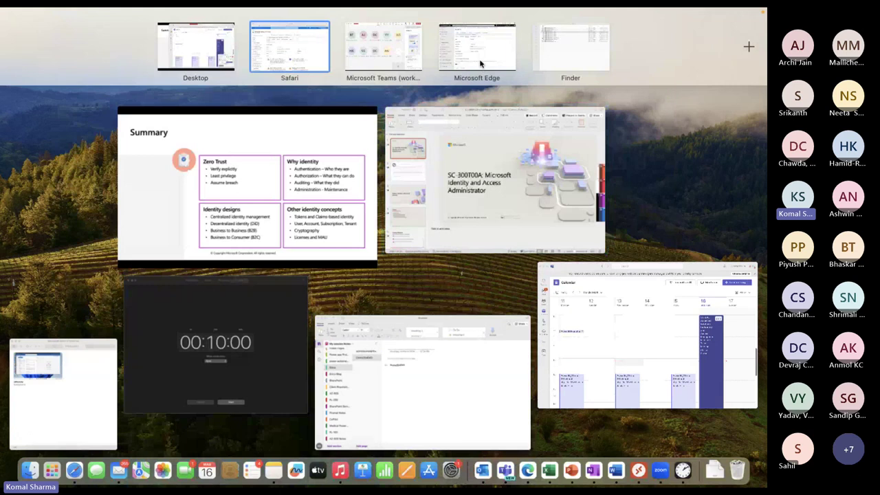
{"action": "left_click", "coordinate": [482, 55]}
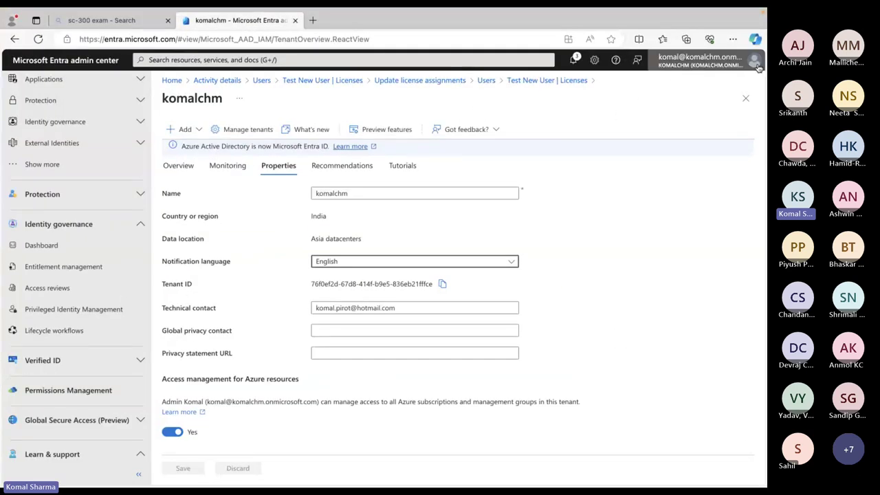
{"action": "mouse_move", "coordinate": [758, 66]}
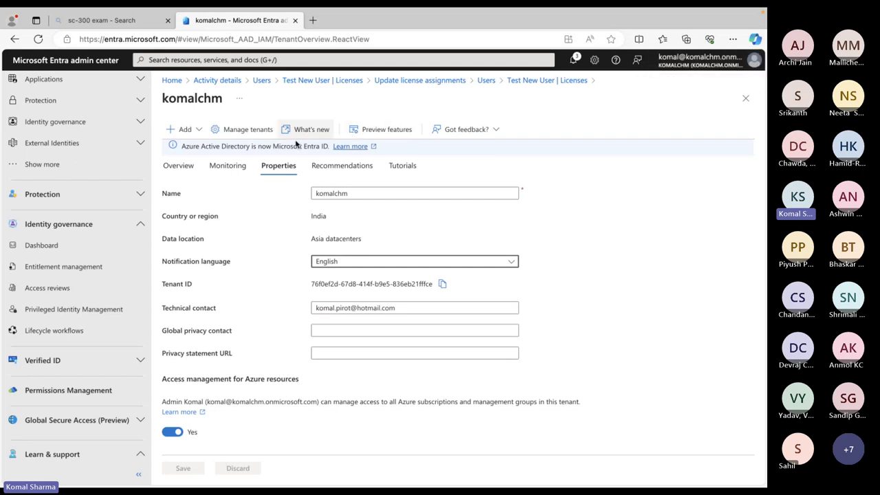
{"action": "left_click", "coordinate": [248, 129]}
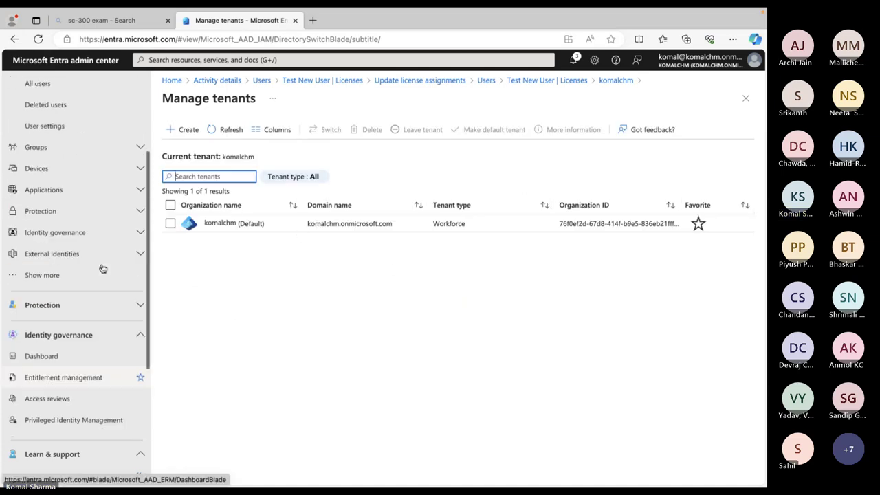
Show the komalchm tenant's Overview Properties tab and expand Groups in the sidebar
{"action": "scroll", "coordinate": [104, 269], "scroll_direction": "up", "scroll_amount": 5}
{"action": "left_click", "coordinate": [29, 172]}
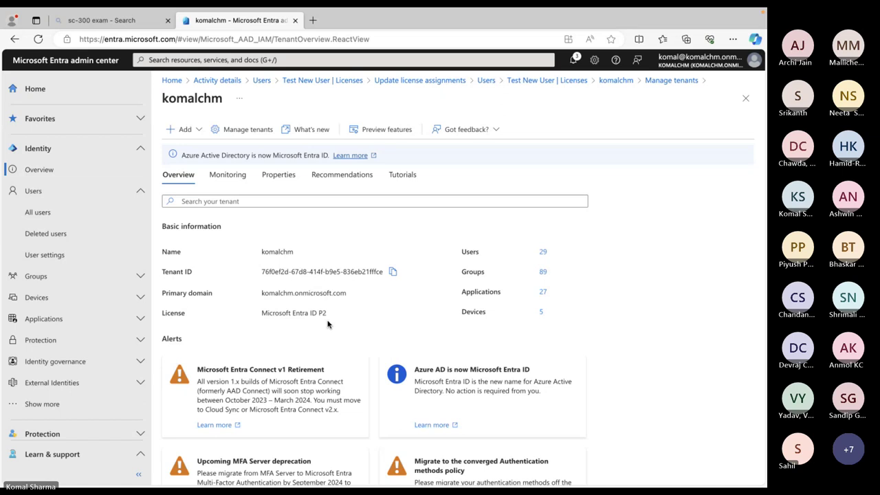
{"action": "left_click", "coordinate": [283, 177]}
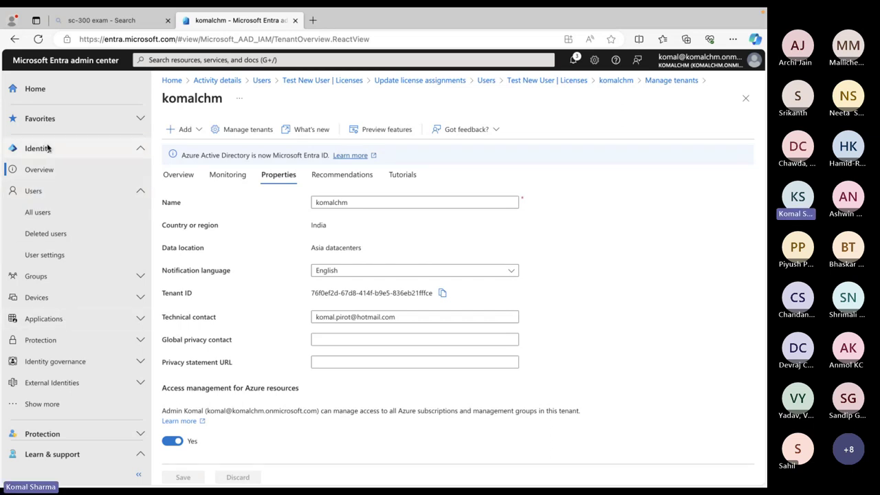
{"action": "left_click", "coordinate": [85, 281]}
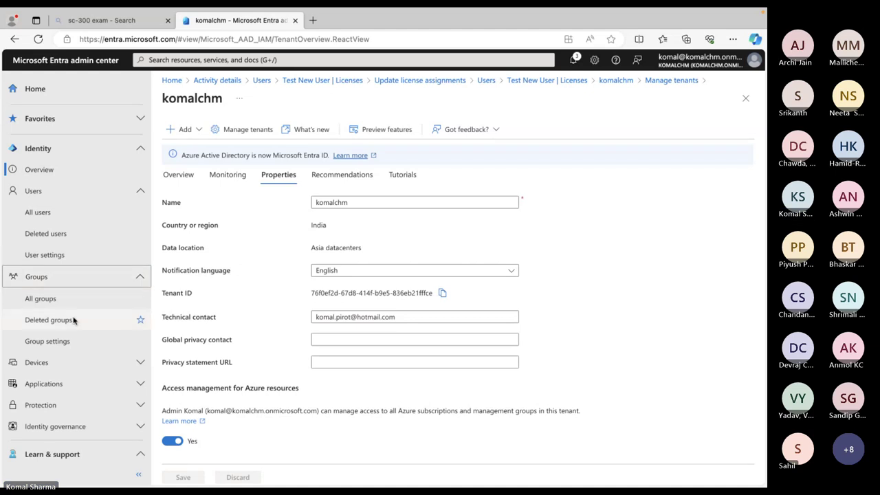
From Groups > All groups, start a New Group form
{"action": "left_click", "coordinate": [49, 300]}
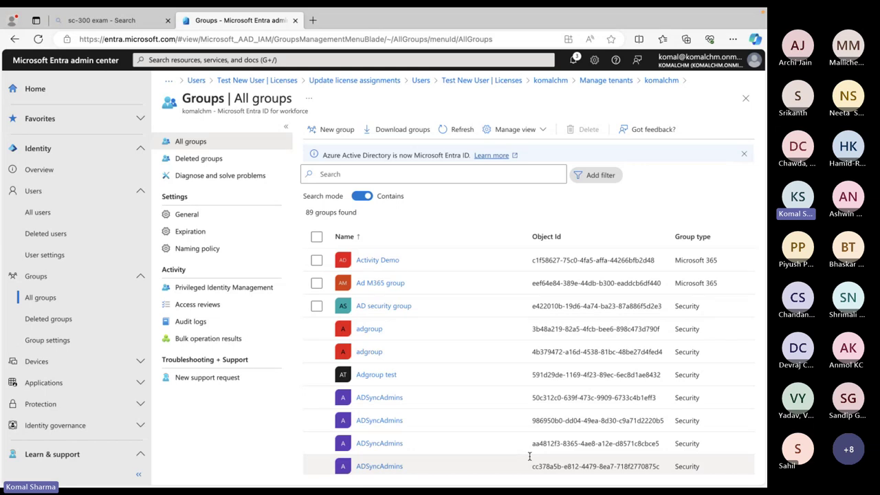
{"action": "left_click", "coordinate": [328, 131]}
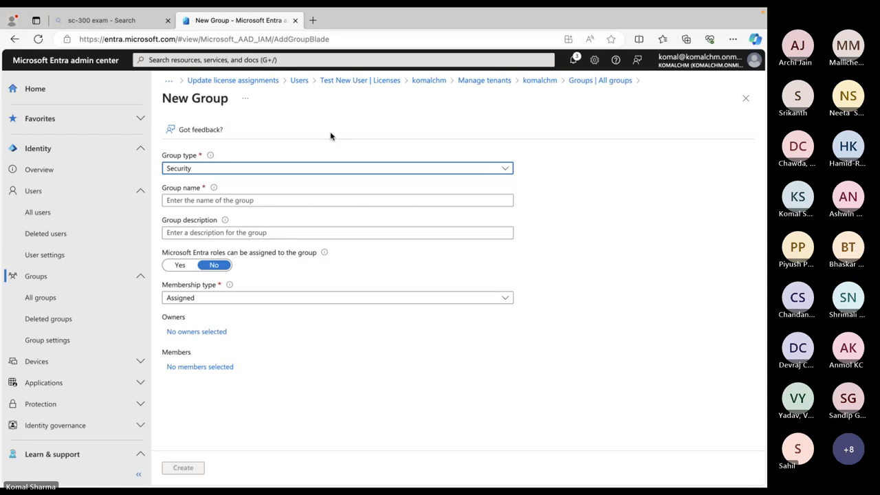
Name the new Security group 'Test security group' and keep Assigned membership
{"action": "left_click", "coordinate": [507, 169]}
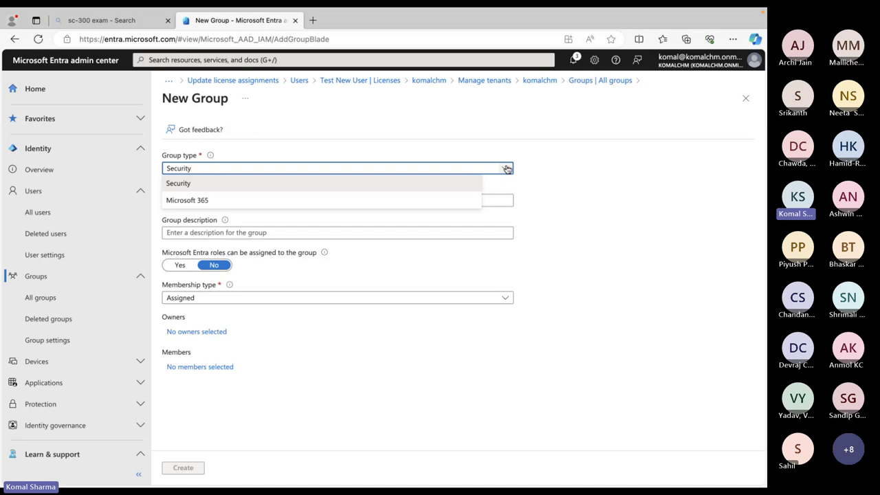
{"action": "left_click", "coordinate": [384, 184]}
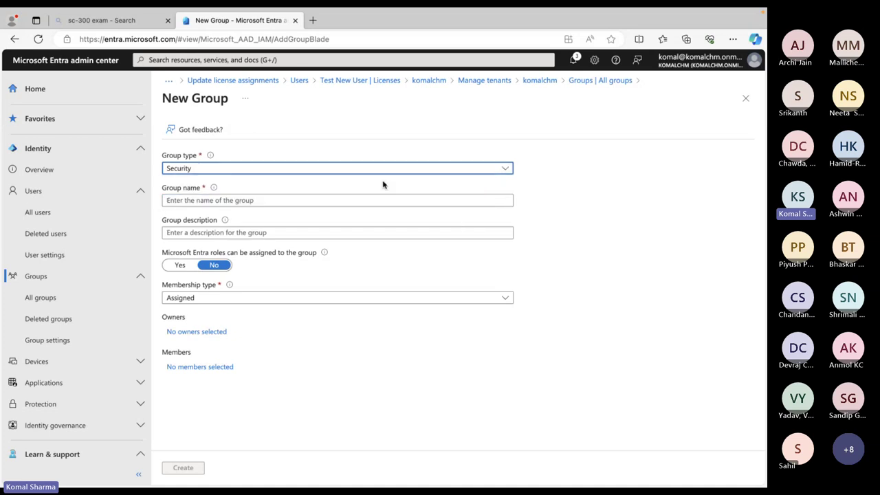
{"action": "left_click", "coordinate": [206, 201]}
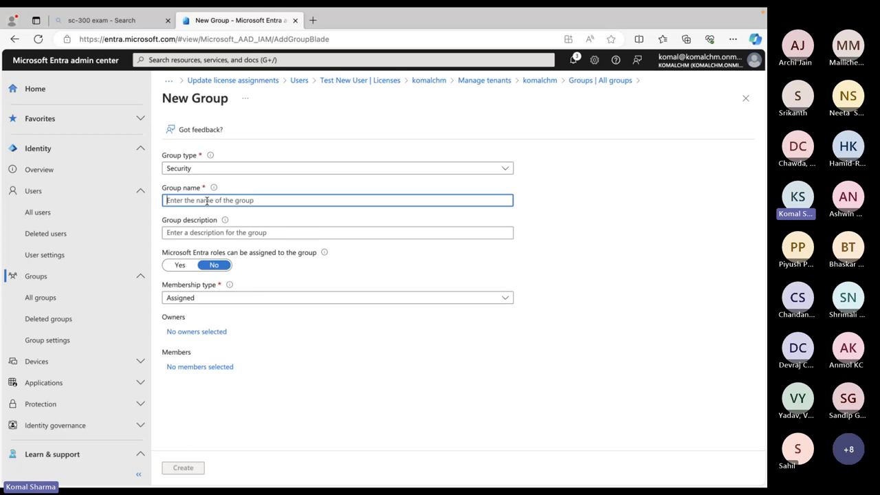
{"action": "type", "text": "Test "}
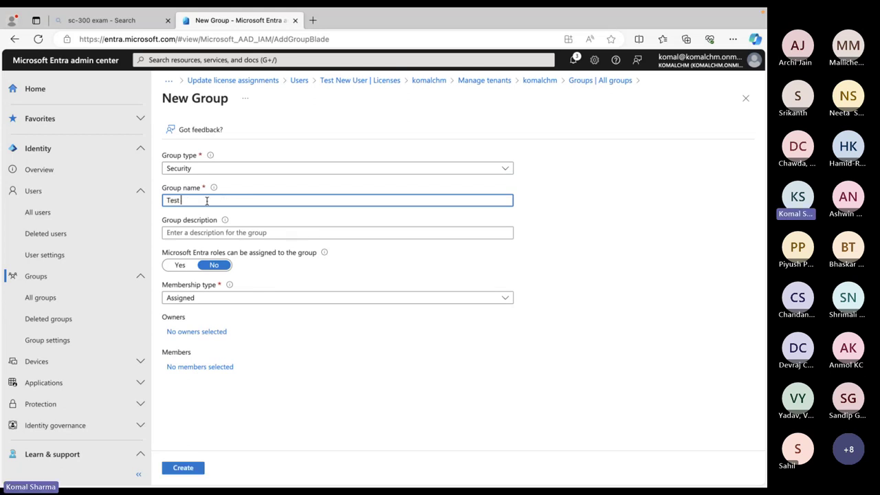
{"action": "type", "text": "secur"}
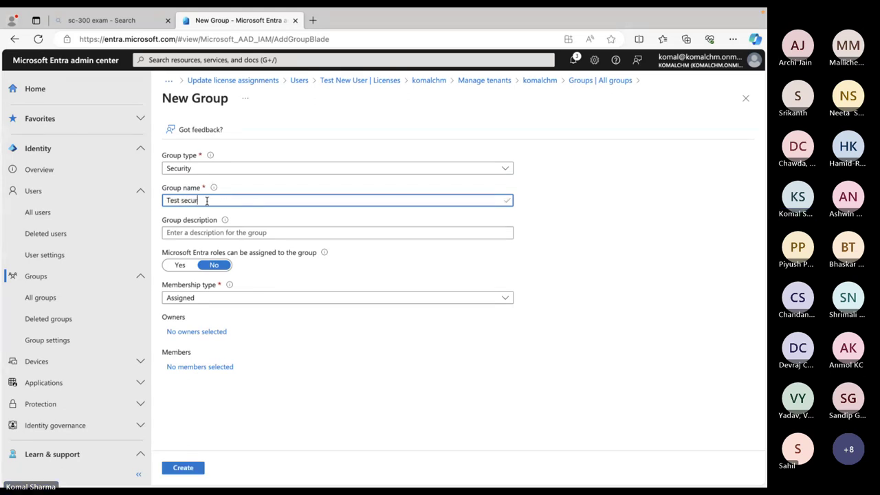
{"action": "type", "text": "ity group"}
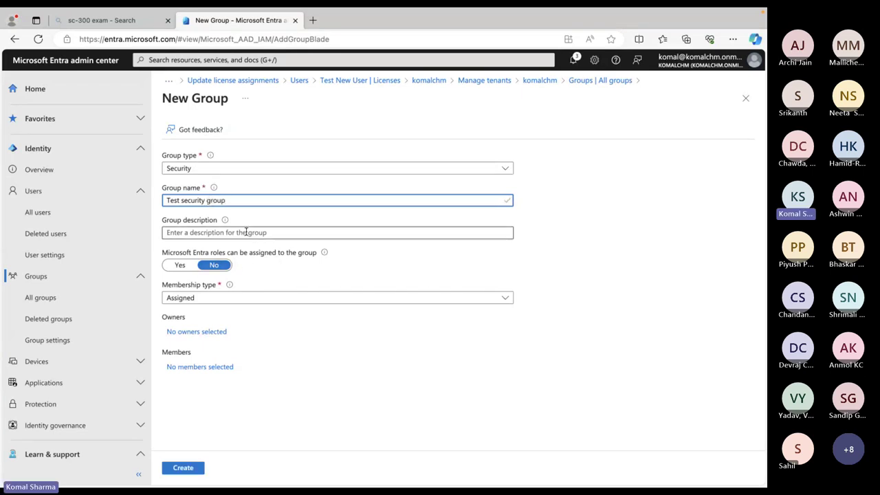
{"action": "left_click", "coordinate": [245, 232]}
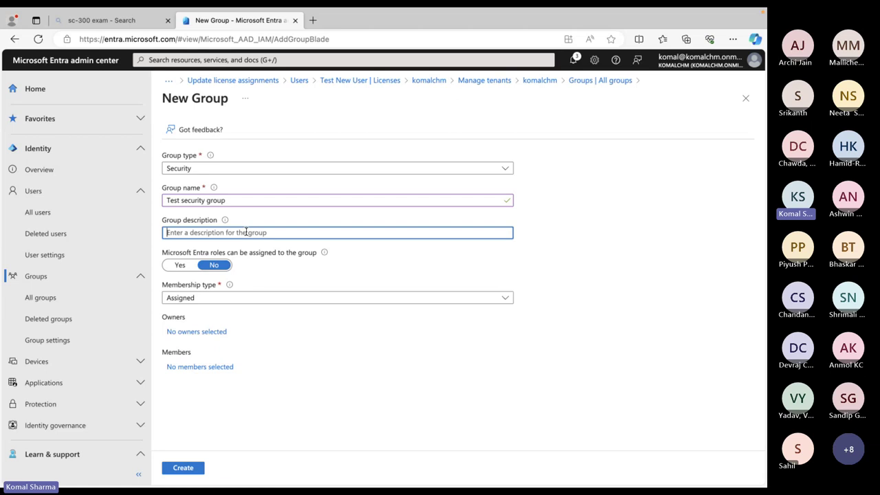
{"action": "left_click", "coordinate": [507, 298]}
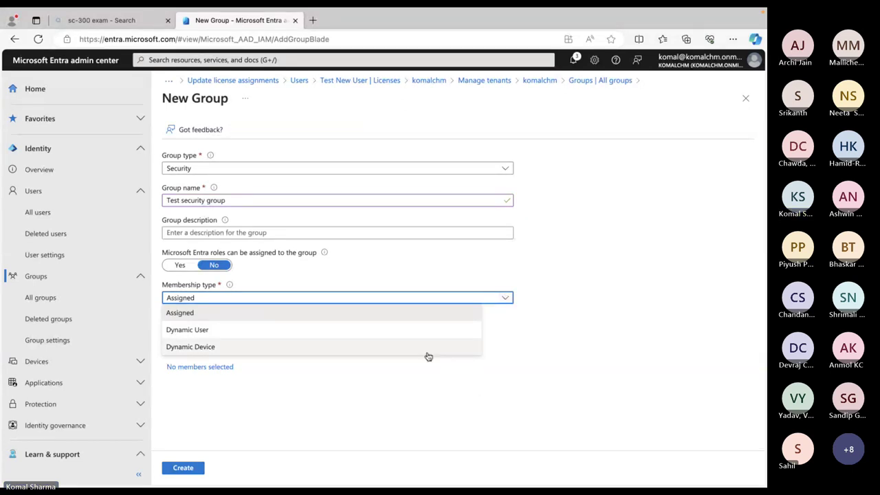
{"action": "left_click", "coordinate": [198, 314]}
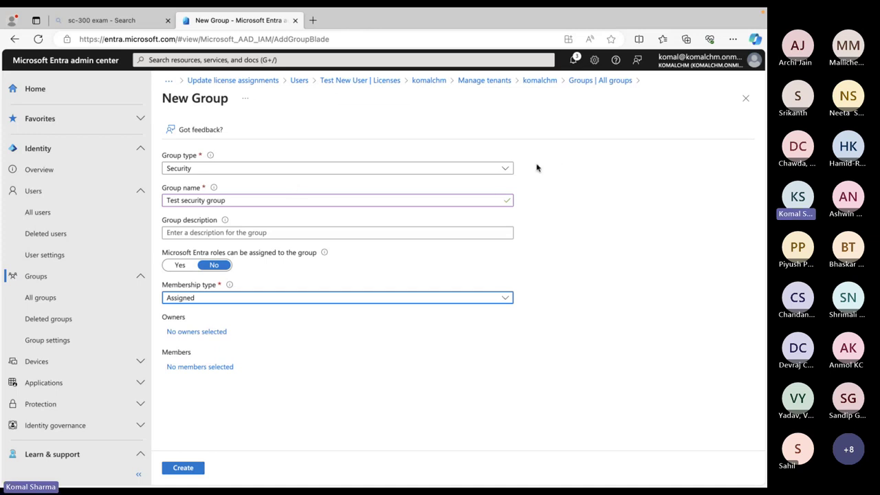
{"action": "left_click", "coordinate": [506, 170]}
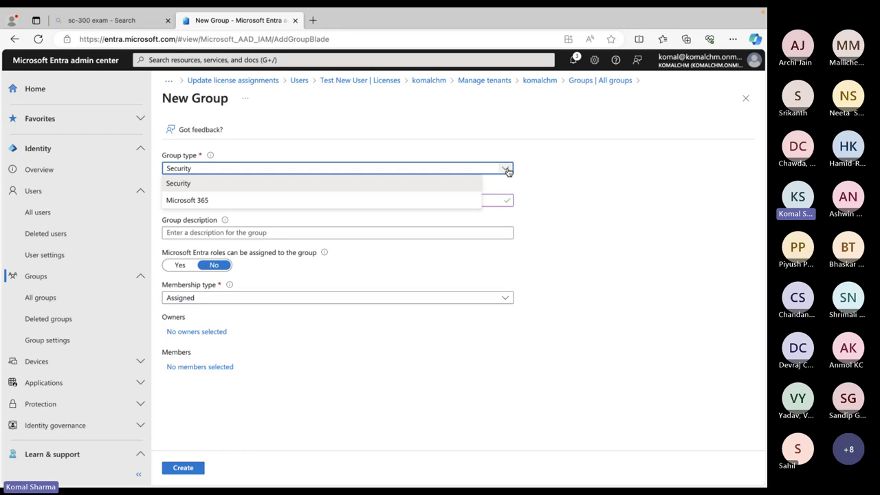
{"action": "left_click", "coordinate": [397, 200]}
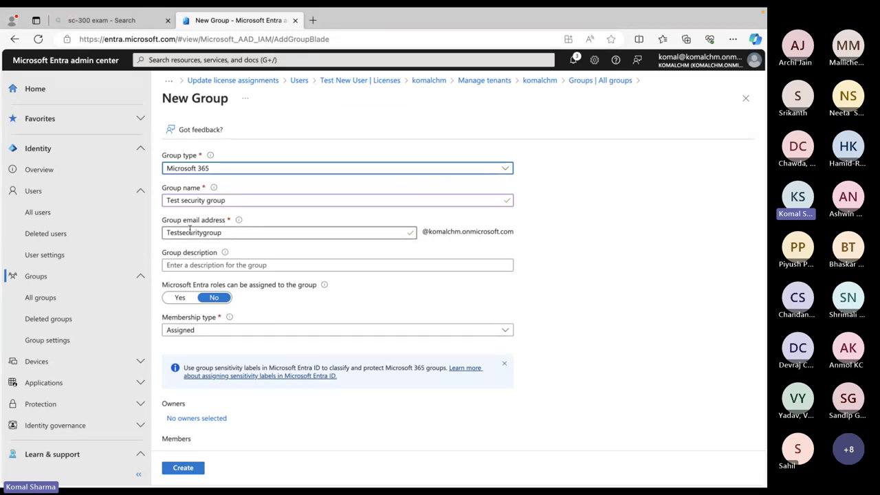
{"action": "left_click", "coordinate": [233, 233]}
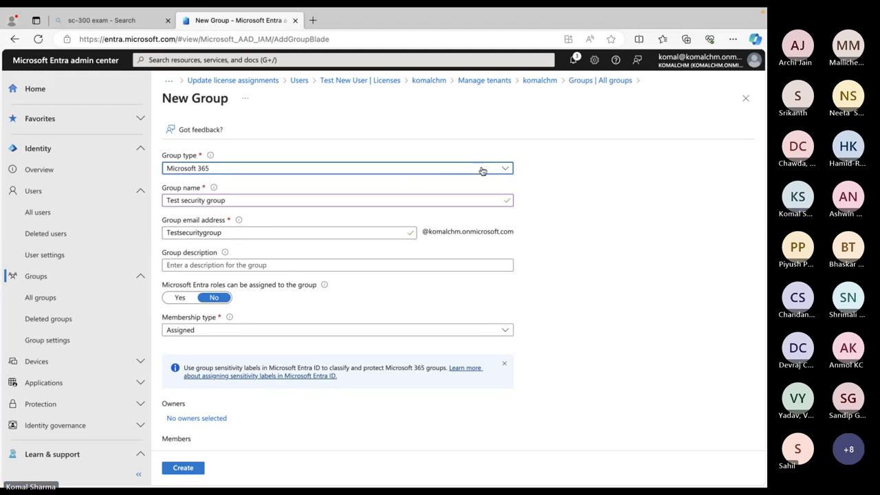
{"action": "left_click", "coordinate": [506, 170]}
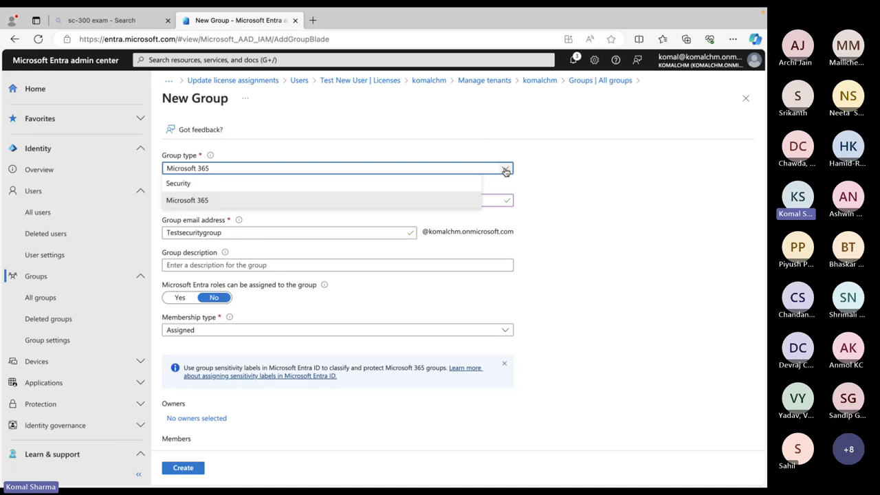
{"action": "left_click", "coordinate": [294, 185]}
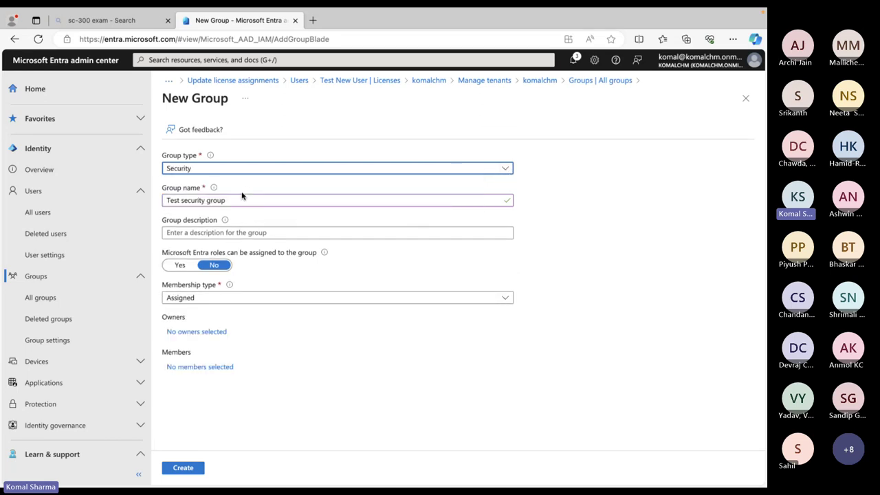
Describe the group as 'Test security group for SC-300', leave role assignment No, and open Add members
{"action": "left_click", "coordinate": [204, 235]}
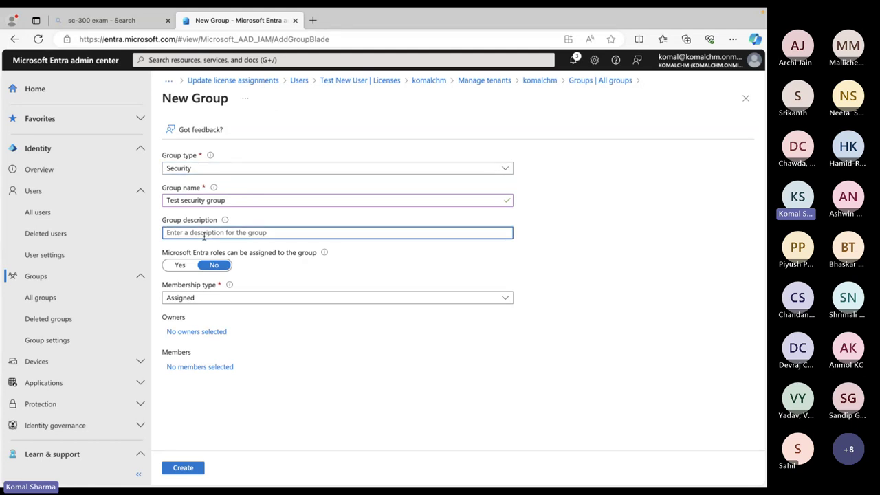
{"action": "type", "text": "Test"}
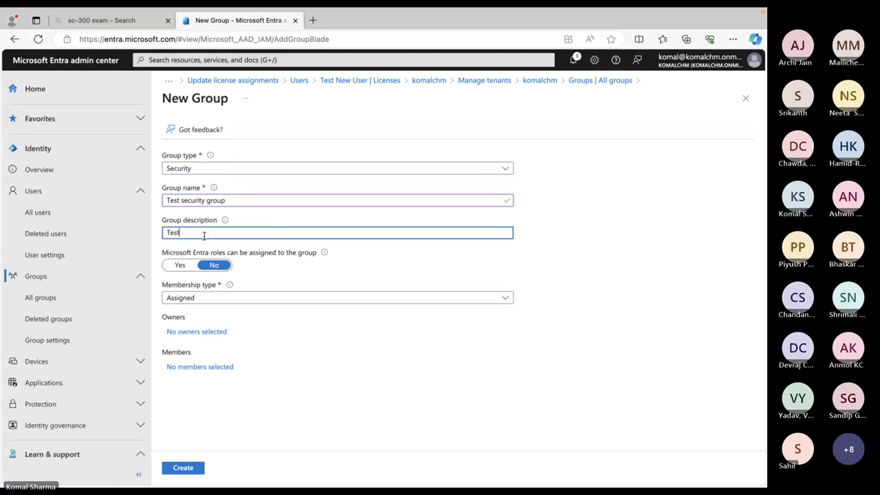
{"action": "type", "text": " security group for SC-300"}
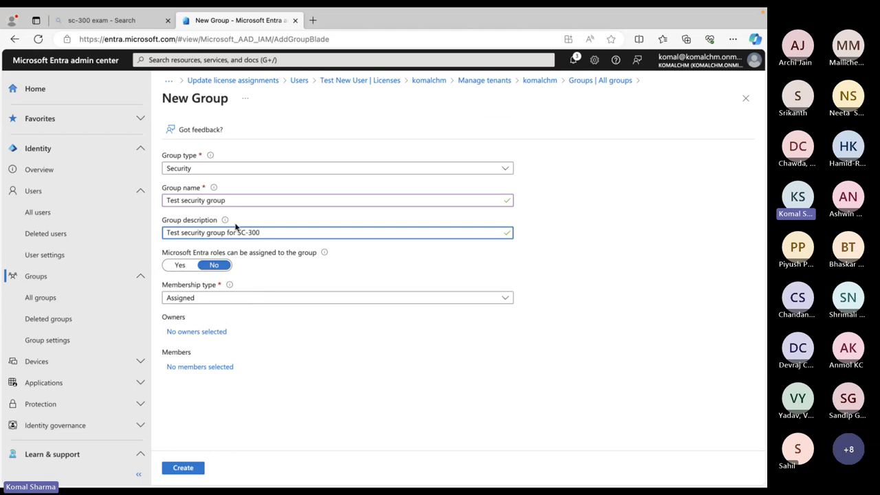
{"action": "left_click", "coordinate": [180, 266]}
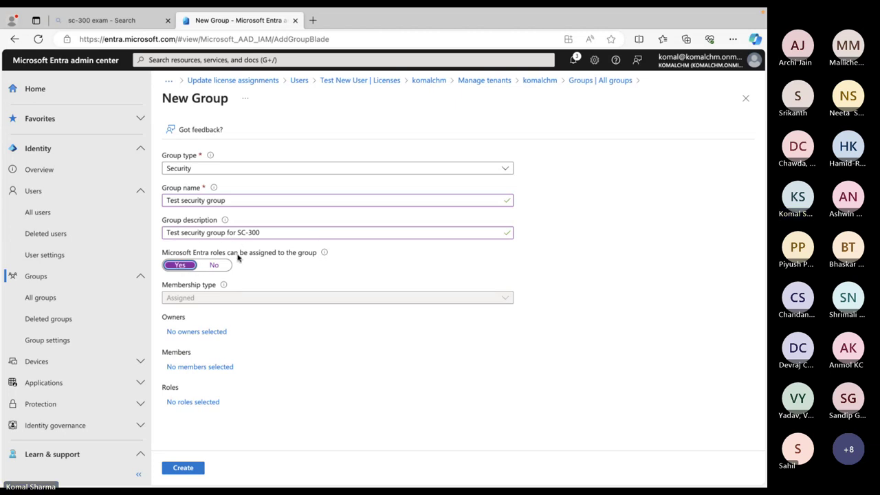
{"action": "left_click", "coordinate": [213, 267]}
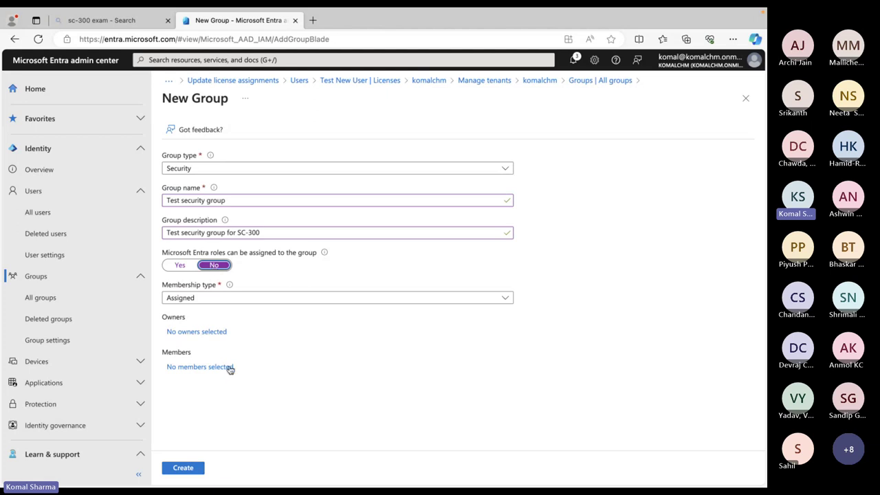
{"action": "left_click", "coordinate": [195, 369]}
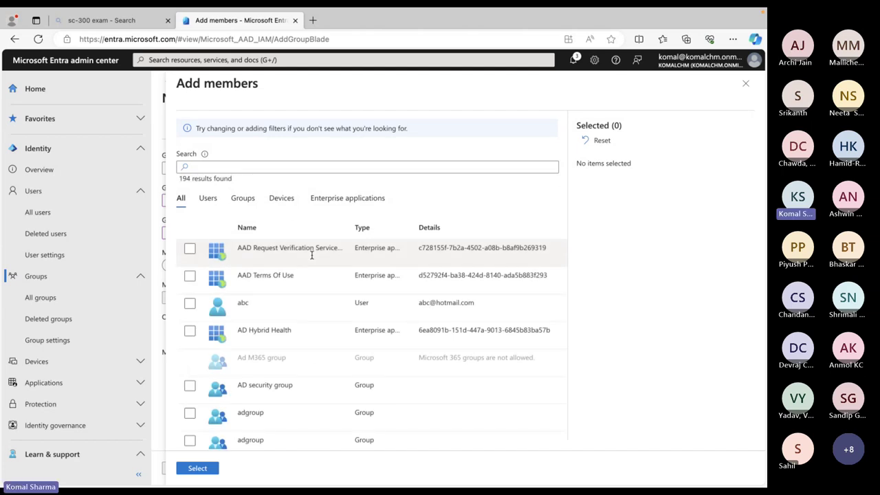
Select two test users plus Test New User (found by searching 'test') as the three members
{"action": "scroll", "coordinate": [312, 255], "scroll_direction": "down", "scroll_amount": 5}
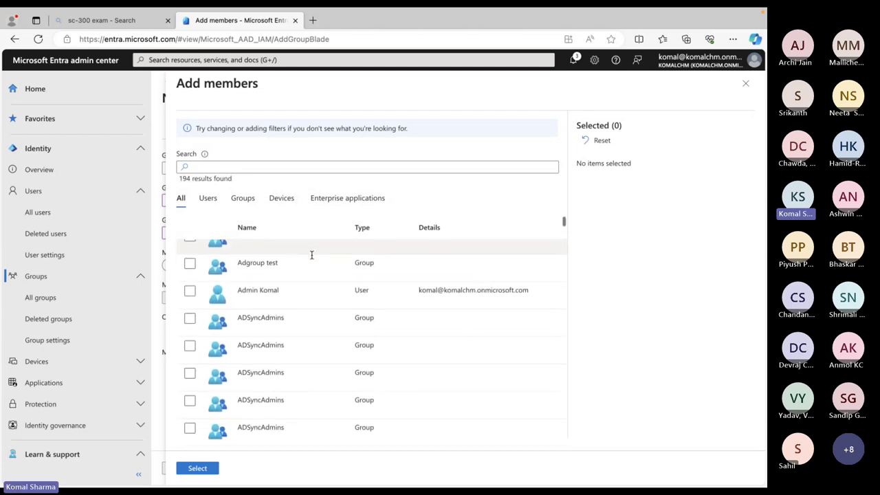
{"action": "scroll", "coordinate": [311, 256], "scroll_direction": "down", "scroll_amount": 10}
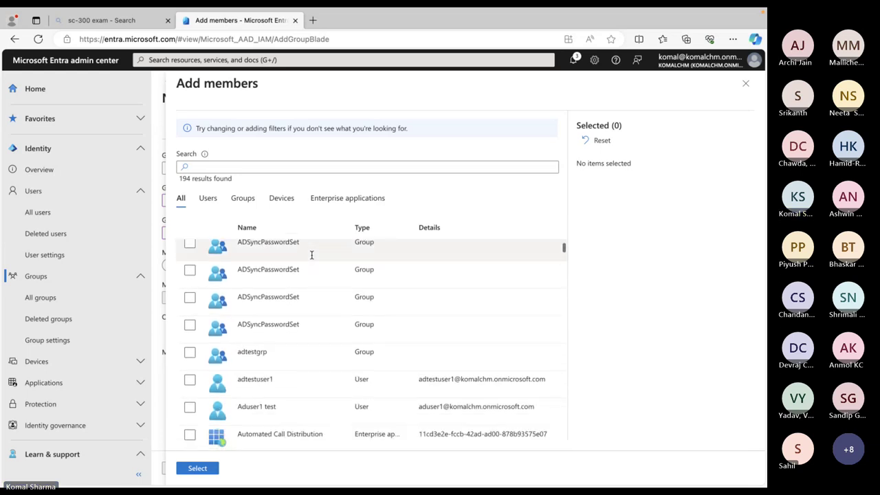
{"action": "scroll", "coordinate": [312, 255], "scroll_direction": "down", "scroll_amount": 4}
{"action": "scroll", "coordinate": [311, 255], "scroll_direction": "up", "scroll_amount": 4}
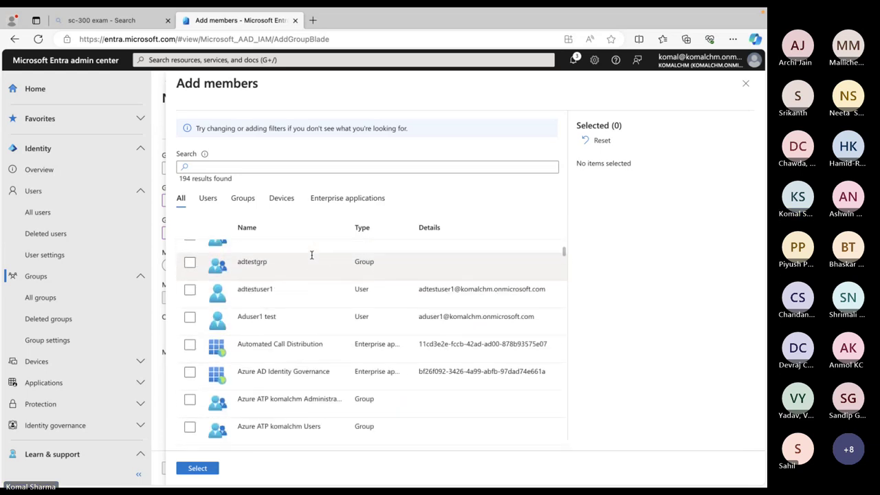
{"action": "left_click", "coordinate": [190, 290]}
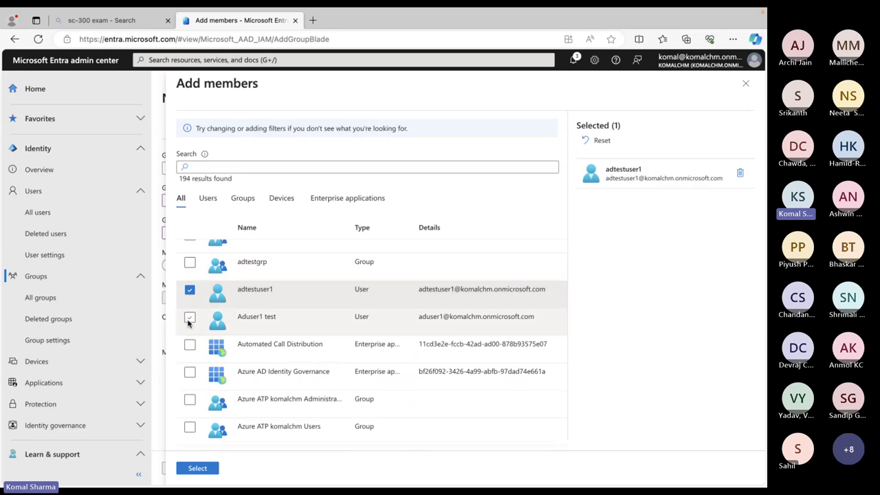
{"action": "left_click", "coordinate": [190, 317]}
{"action": "scroll", "coordinate": [262, 328], "scroll_direction": "down", "scroll_amount": 10}
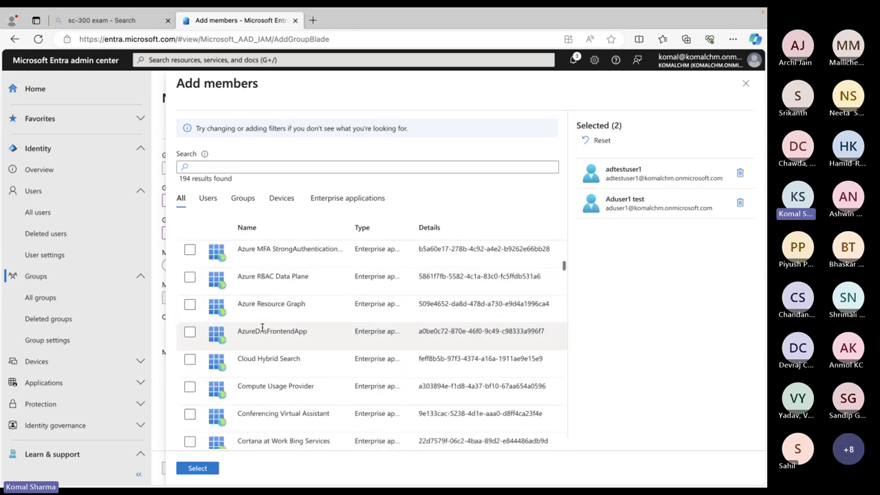
{"action": "scroll", "coordinate": [262, 327], "scroll_direction": "down", "scroll_amount": 5}
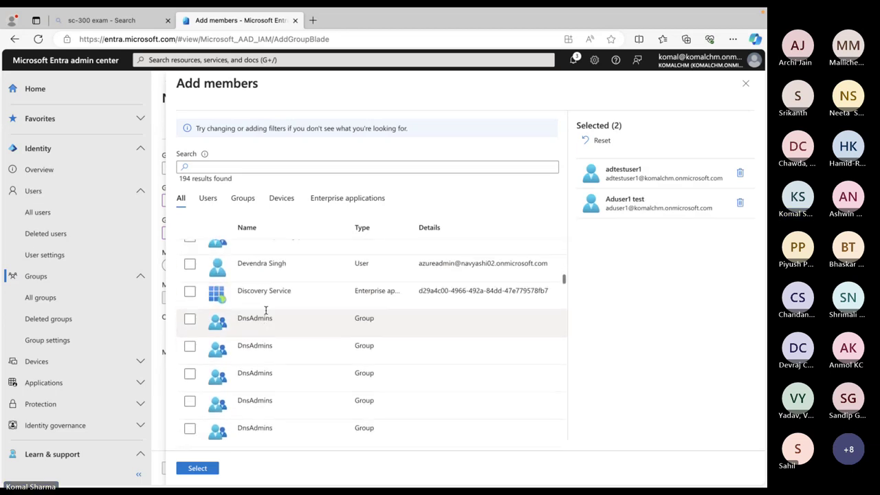
{"action": "left_click", "coordinate": [260, 169]}
{"action": "type", "text": "test"}
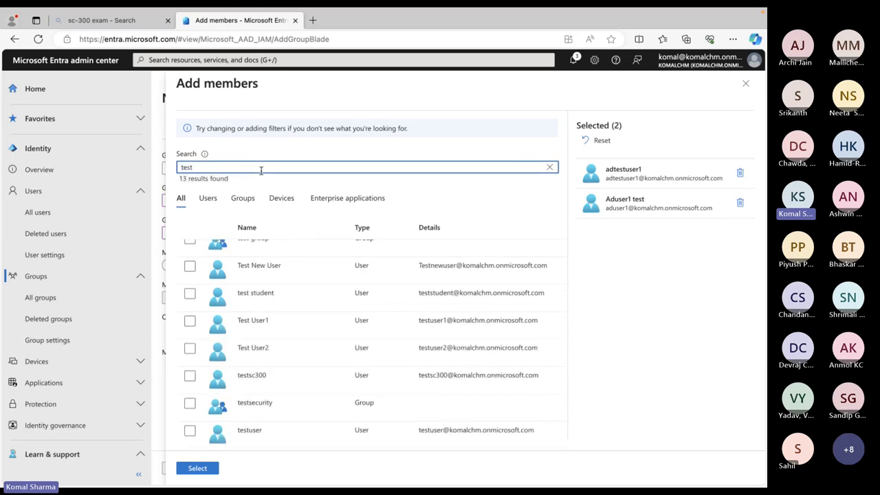
{"action": "left_click", "coordinate": [190, 267]}
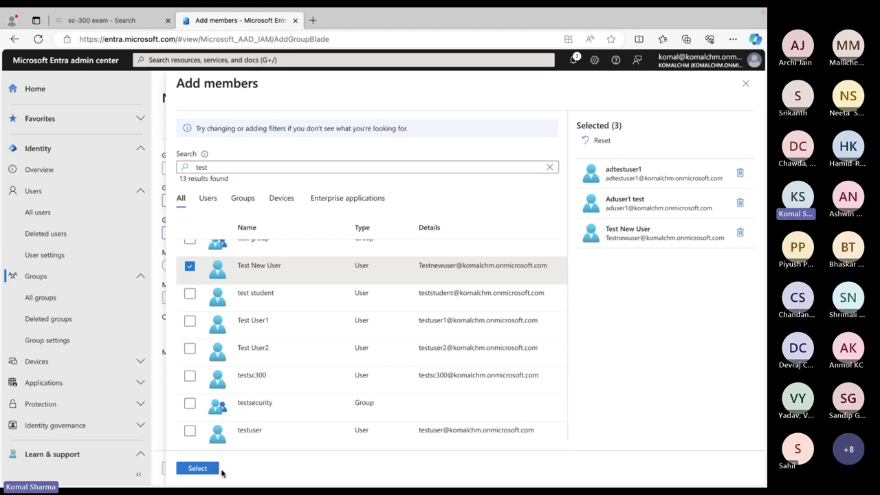
{"action": "left_click", "coordinate": [197, 468]}
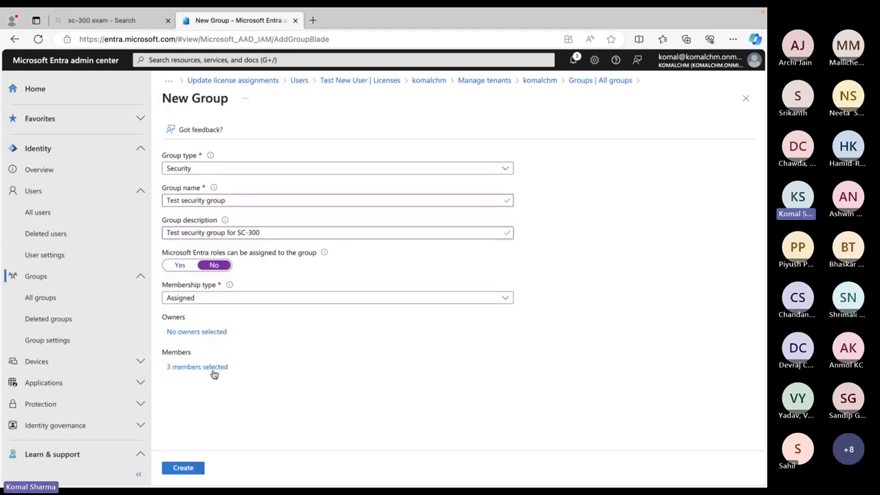
Choose the admin account (searched 'kom') as owner and create the Test security group
{"action": "left_click", "coordinate": [193, 334]}
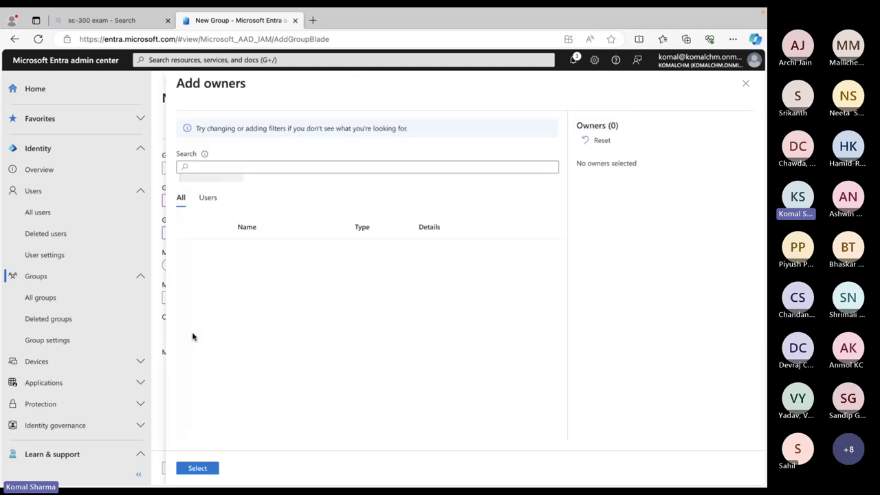
{"action": "left_click", "coordinate": [310, 167]}
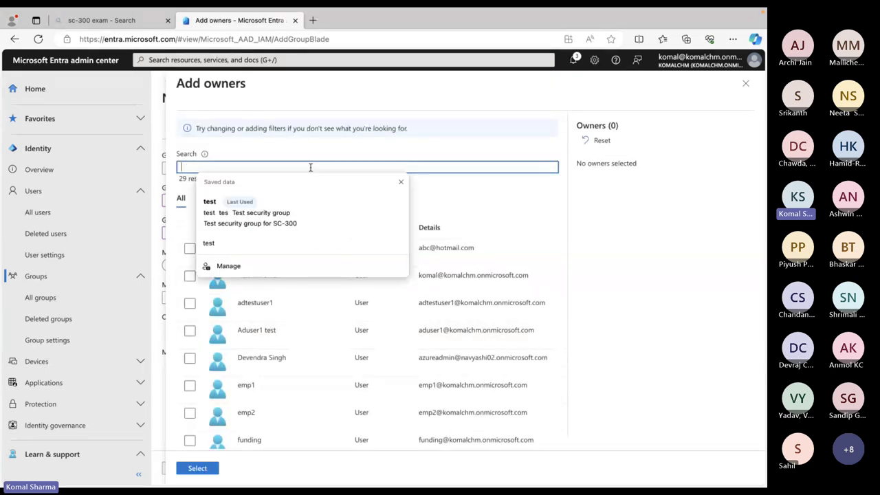
{"action": "type", "text": "kom"}
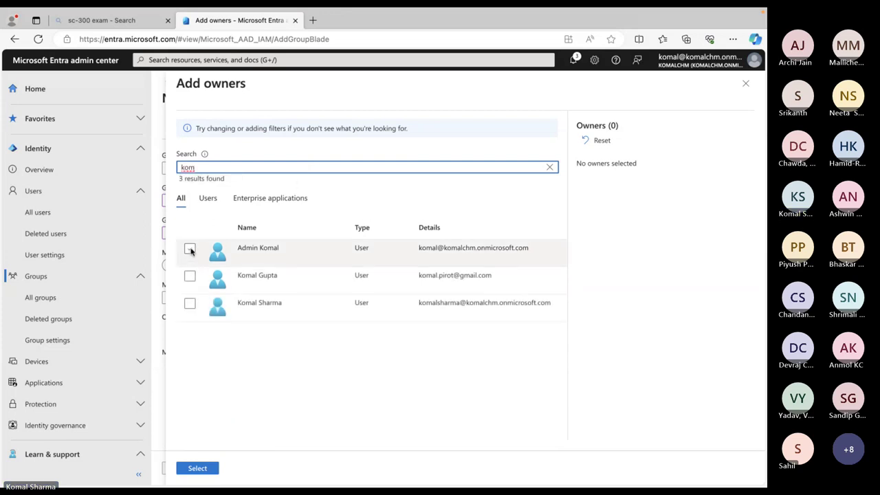
{"action": "left_click", "coordinate": [189, 249]}
{"action": "left_click", "coordinate": [208, 468]}
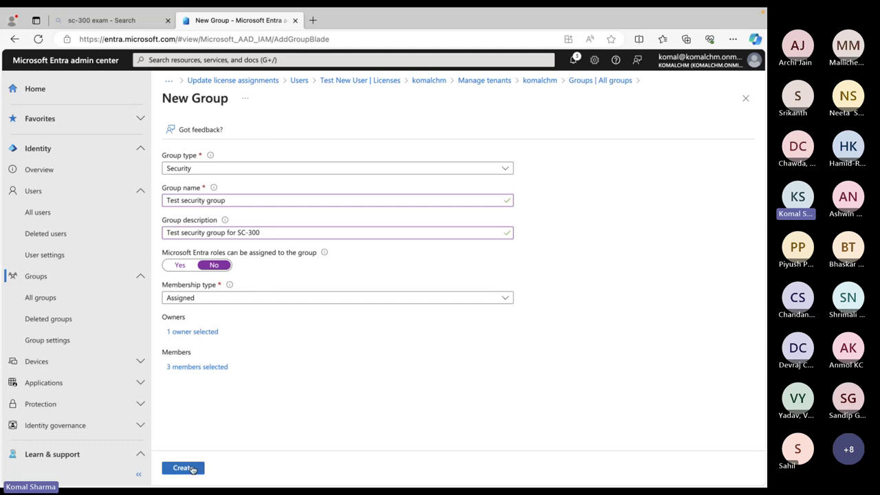
{"action": "left_click", "coordinate": [193, 468]}
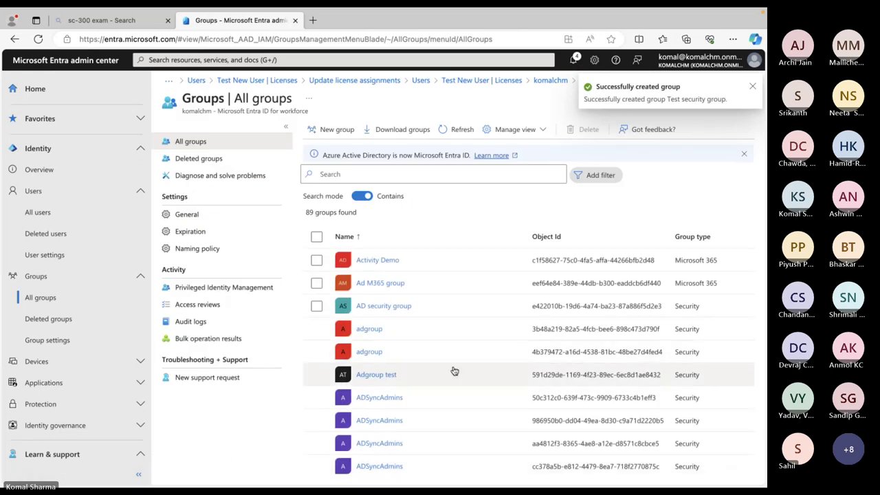
{"action": "scroll", "coordinate": [454, 371], "scroll_direction": "down", "scroll_amount": 5}
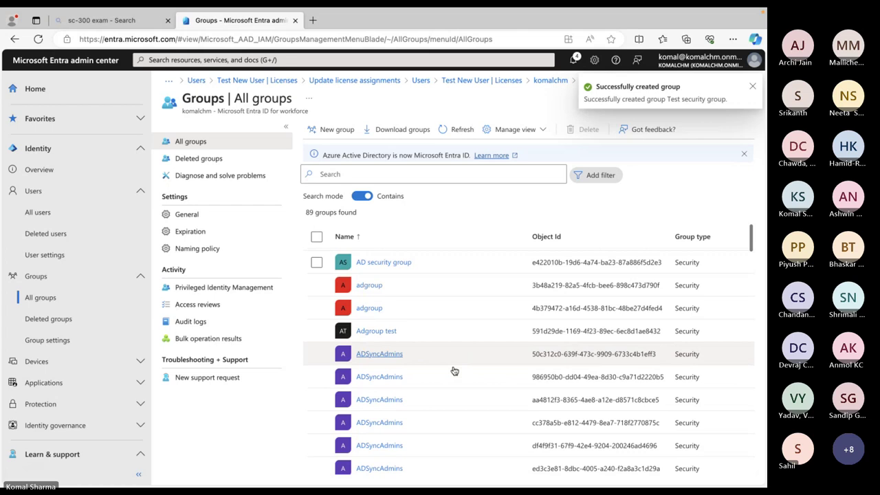
{"action": "left_click", "coordinate": [413, 174]}
{"action": "type", "text": "test"}
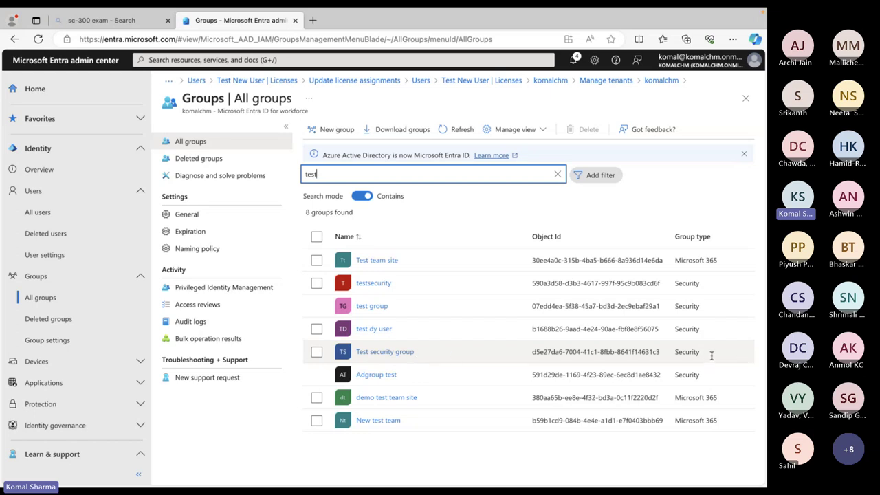
{"action": "left_click", "coordinate": [557, 174]}
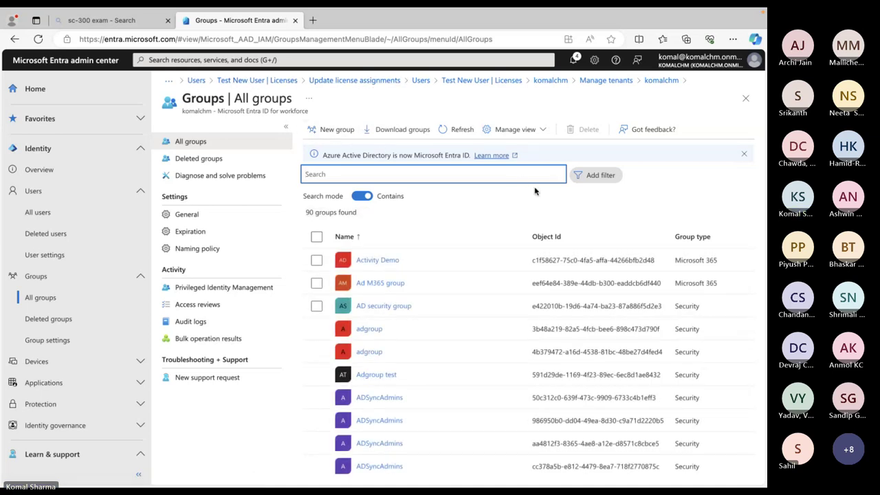
{"action": "scroll", "coordinate": [480, 267], "scroll_direction": "down", "scroll_amount": 1}
{"action": "scroll", "coordinate": [480, 268], "scroll_direction": "up", "scroll_amount": 1}
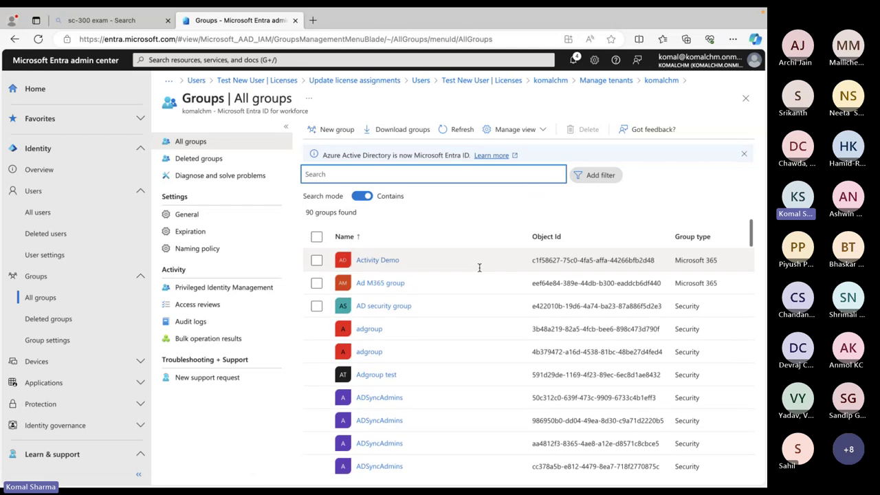
{"action": "scroll", "coordinate": [482, 268], "scroll_direction": "right", "scroll_amount": 5}
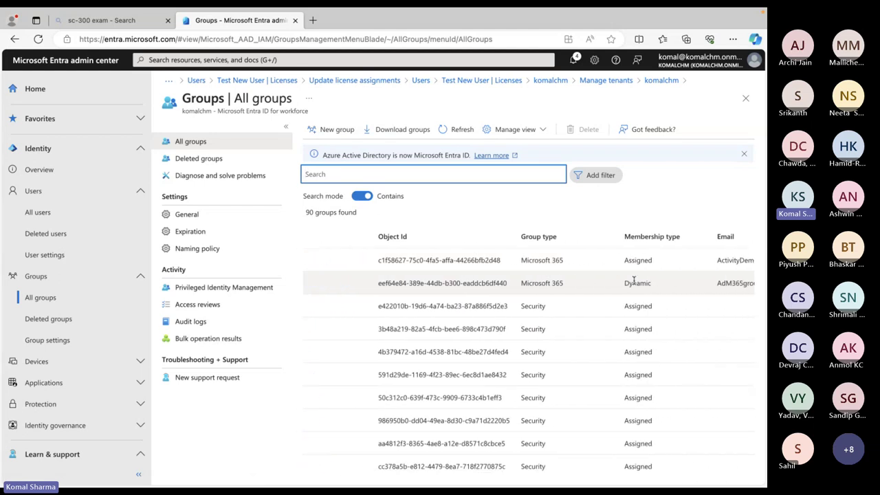
{"action": "scroll", "coordinate": [634, 279], "scroll_direction": "right", "scroll_amount": 2}
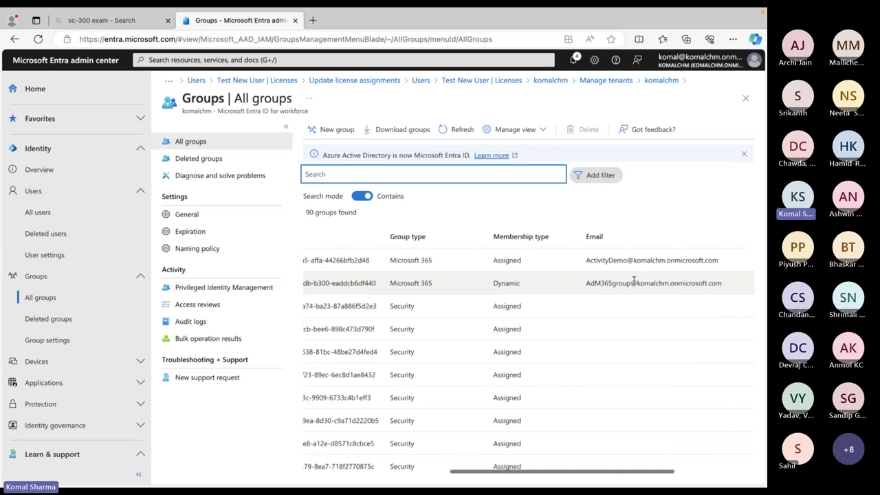
{"action": "scroll", "coordinate": [634, 279], "scroll_direction": "left", "scroll_amount": 2}
{"action": "scroll", "coordinate": [634, 279], "scroll_direction": "left", "scroll_amount": 3}
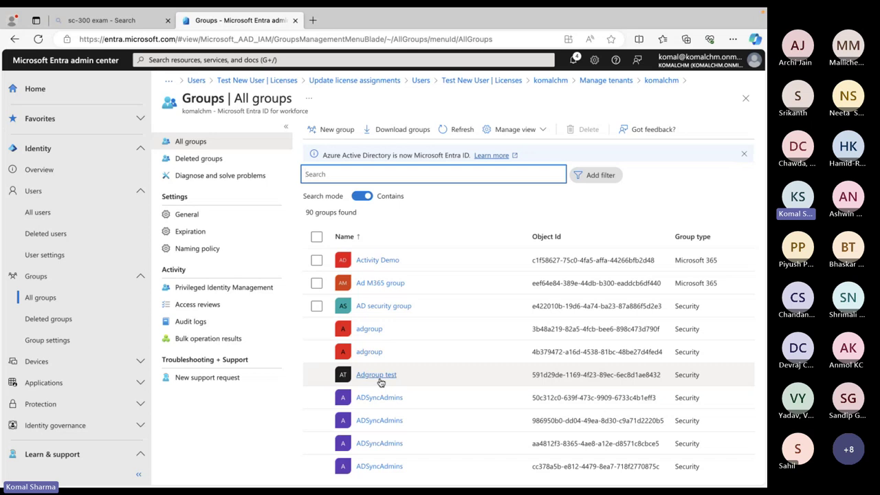
{"action": "scroll", "coordinate": [380, 382], "scroll_direction": "right", "scroll_amount": 3}
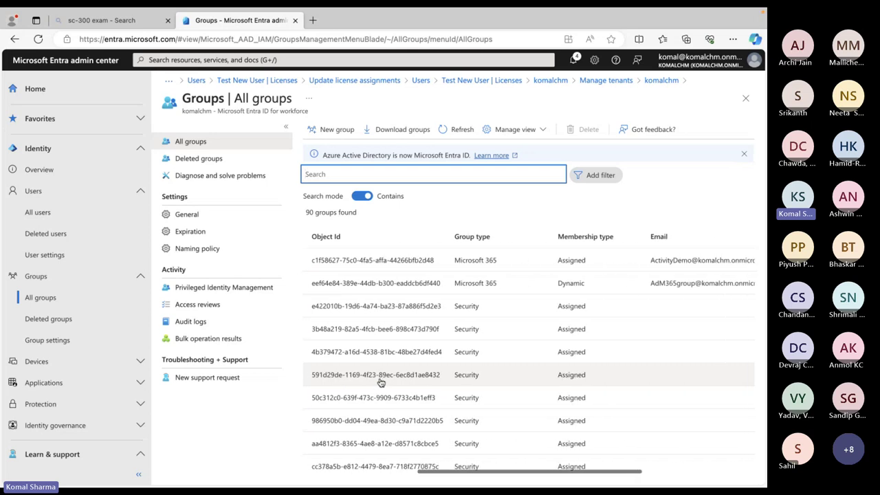
{"action": "scroll", "coordinate": [381, 383], "scroll_direction": "left", "scroll_amount": 3}
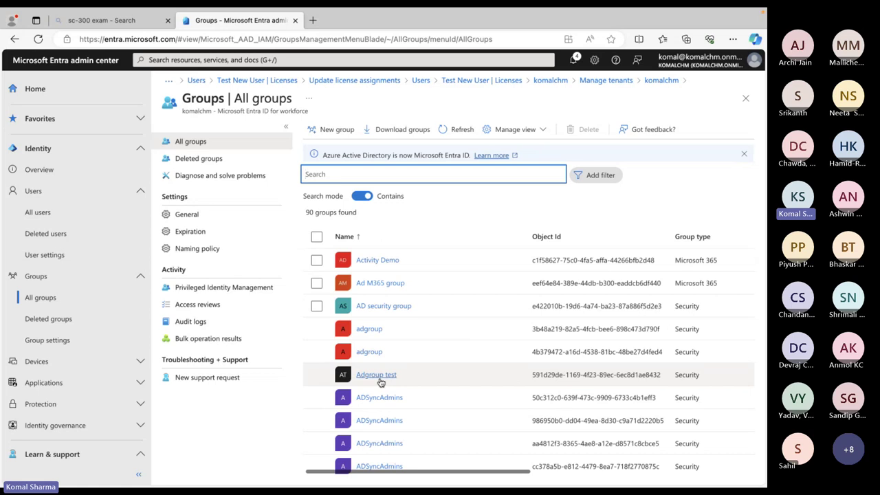
Review Ad M365 group's overview and group memberships, then return to the tenant Properties page
{"action": "left_click", "coordinate": [377, 283]}
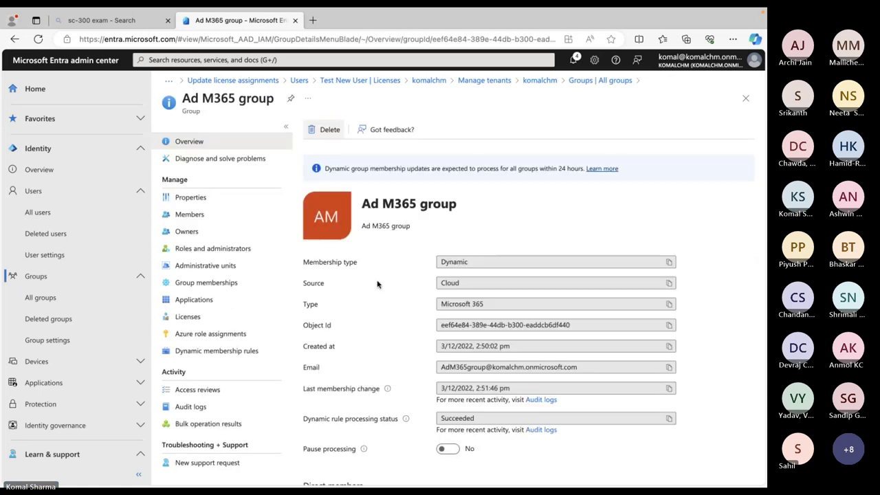
{"action": "scroll", "coordinate": [377, 283], "scroll_direction": "down", "scroll_amount": 2}
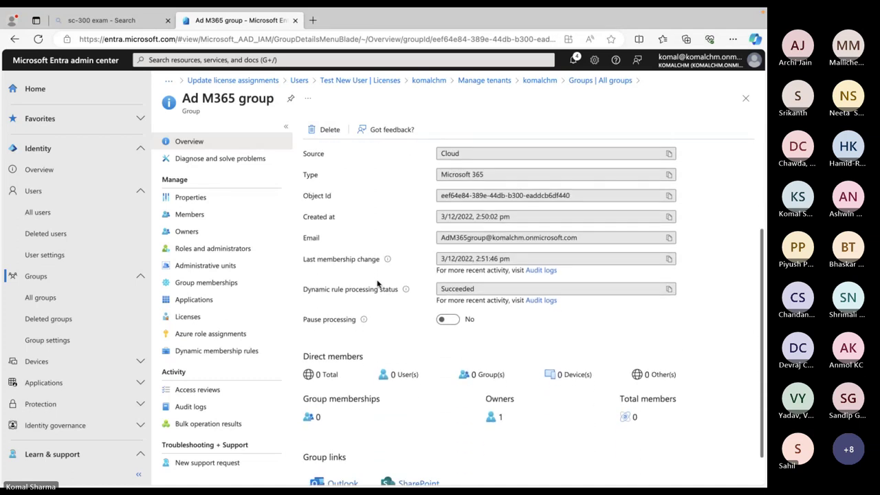
{"action": "scroll", "coordinate": [377, 283], "scroll_direction": "down", "scroll_amount": 1}
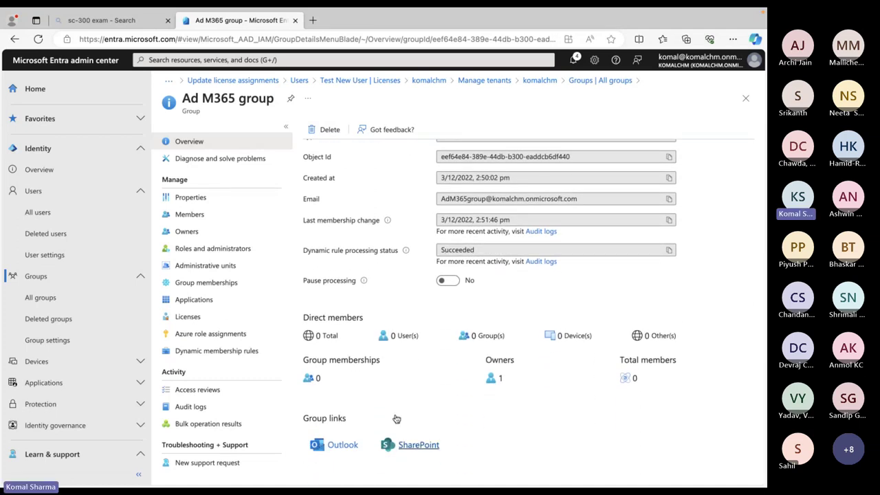
{"action": "left_click", "coordinate": [216, 288]}
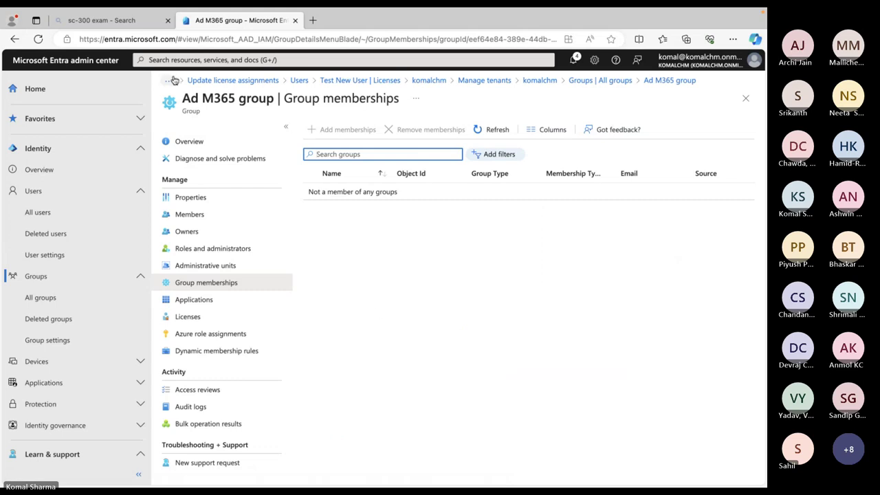
{"action": "left_click", "coordinate": [614, 82]}
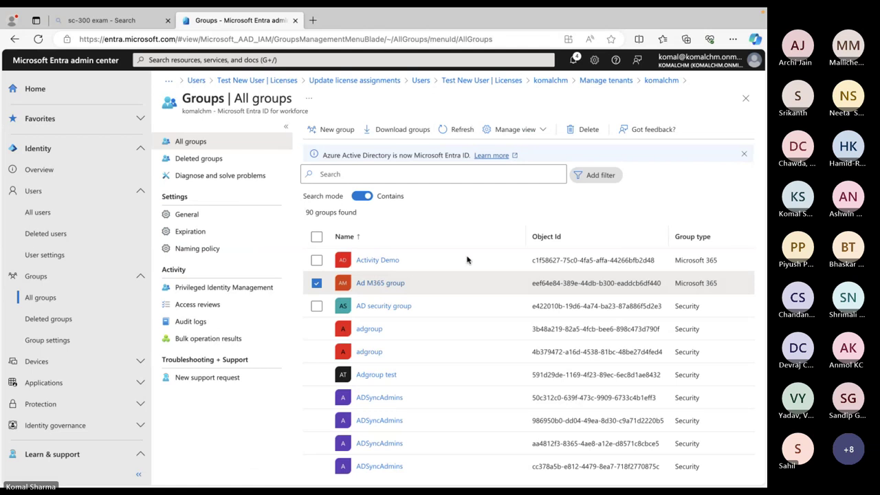
{"action": "left_click", "coordinate": [383, 286]}
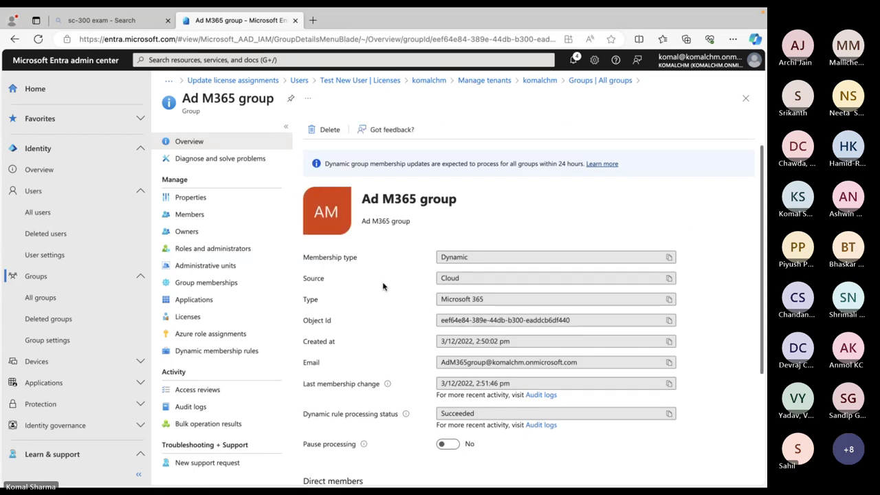
{"action": "scroll", "coordinate": [383, 286], "scroll_direction": "down", "scroll_amount": 2}
{"action": "scroll", "coordinate": [383, 286], "scroll_direction": "down", "scroll_amount": 1}
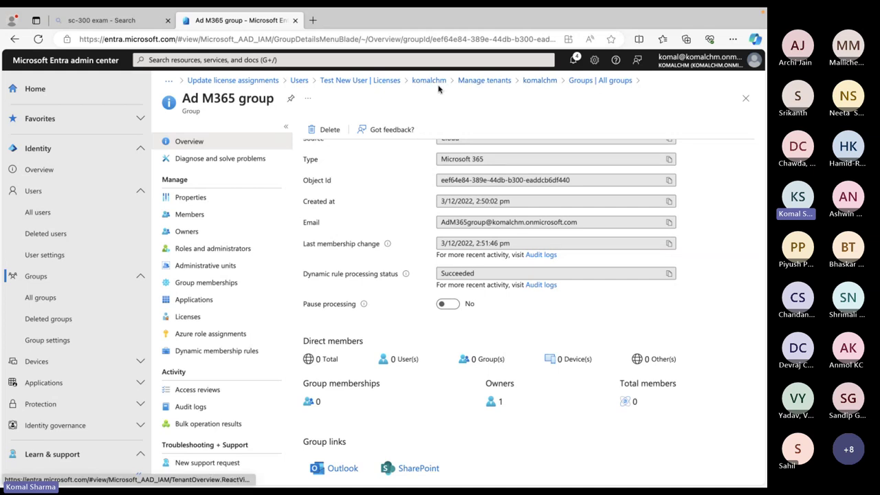
{"action": "left_click", "coordinate": [538, 82]}
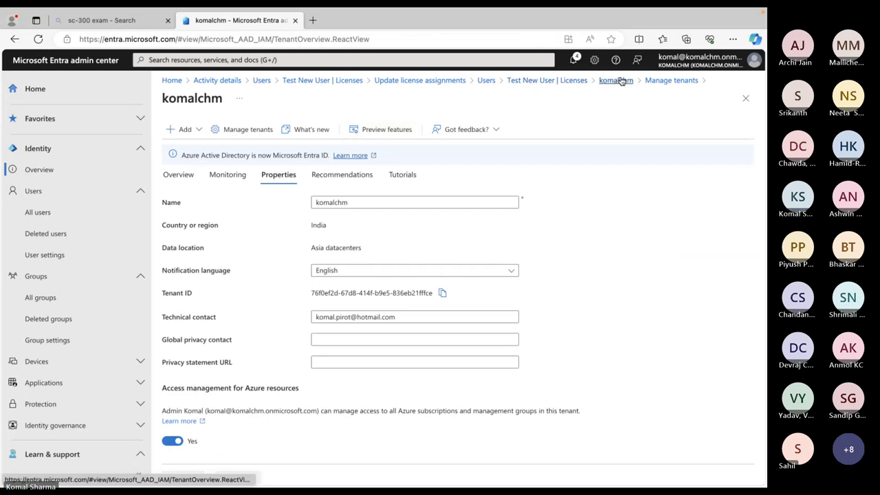
Start a new group from All groups with type Microsoft 365
{"action": "left_click", "coordinate": [58, 298]}
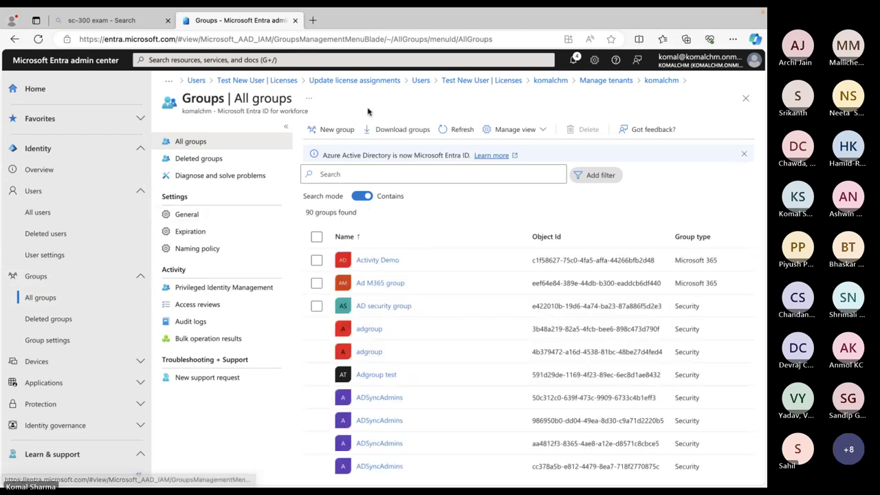
{"action": "left_click", "coordinate": [340, 130]}
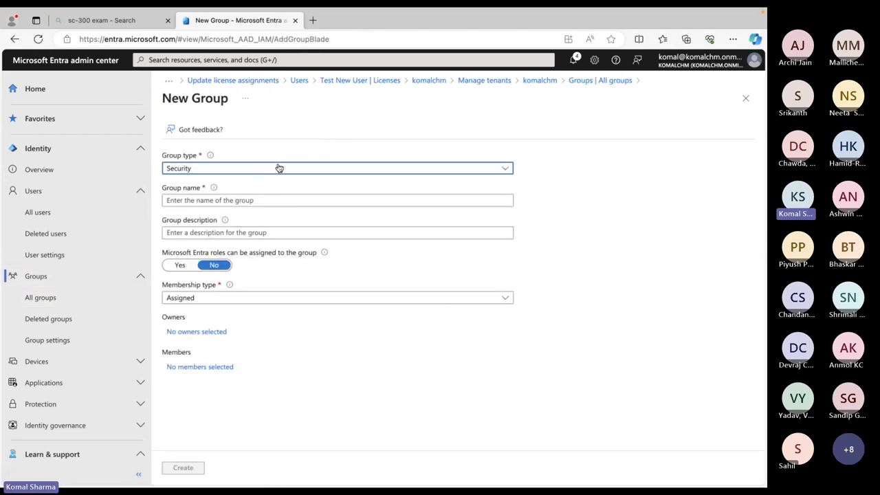
{"action": "left_click", "coordinate": [311, 168]}
{"action": "left_click", "coordinate": [213, 201]}
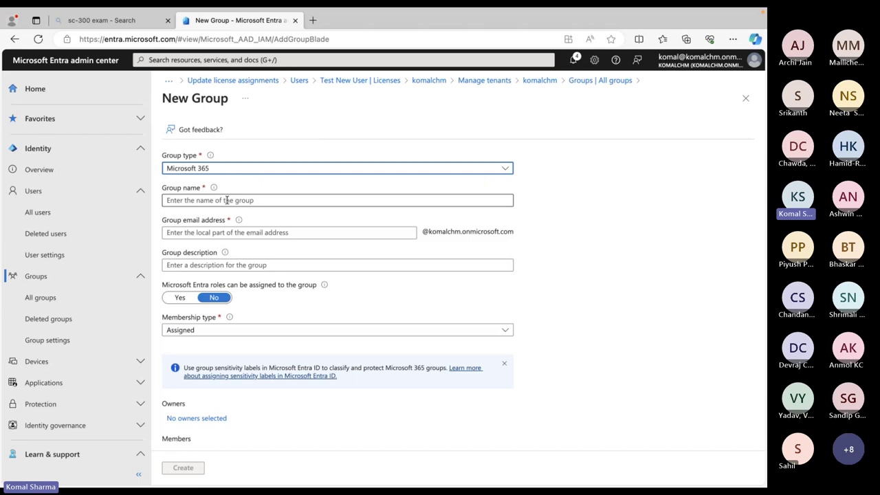
Name the group 'Test M365 group' and give it the description 'Group for all m365 users'
{"action": "left_click", "coordinate": [227, 200]}
{"action": "type", "text": "Test M"}
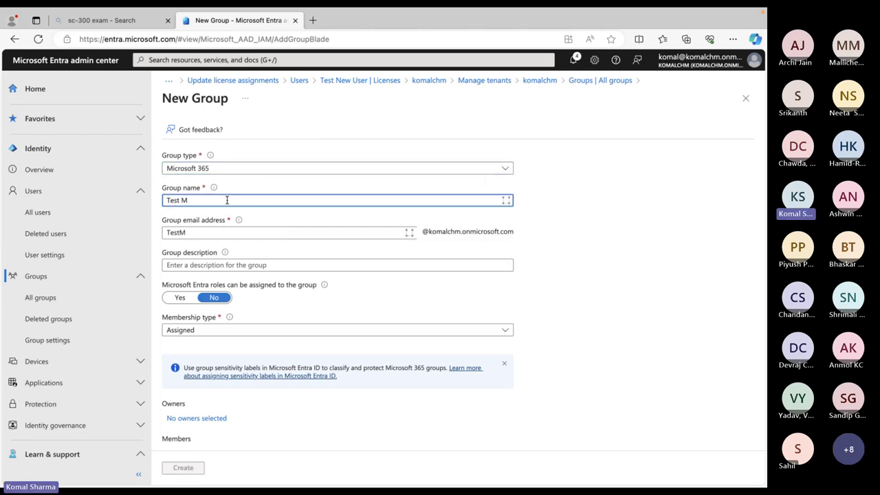
{"action": "type", "text": "365 gr"}
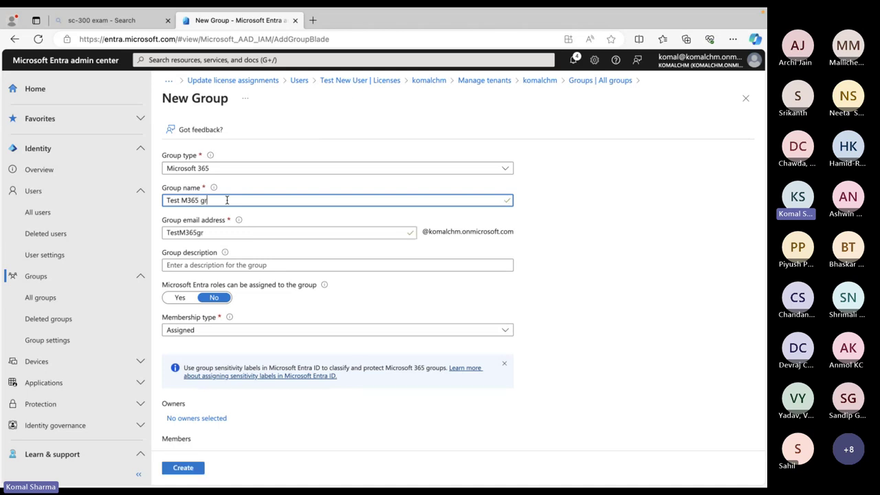
{"action": "type", "text": "oup"}
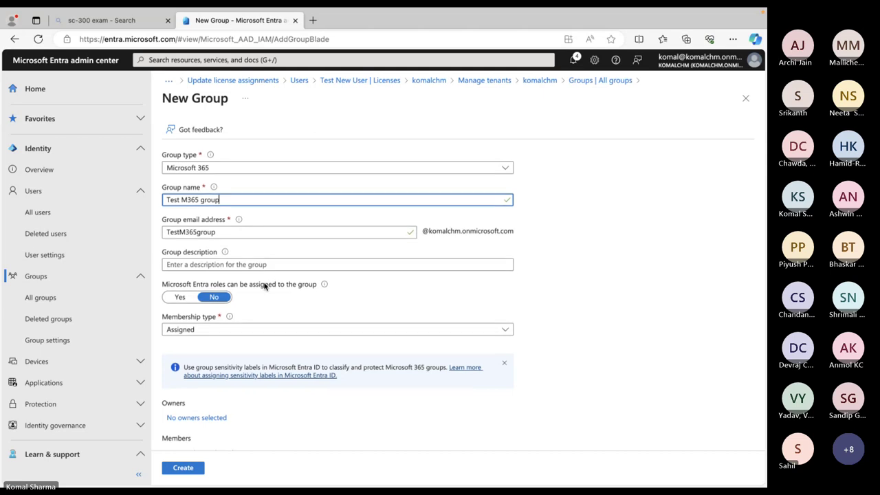
{"action": "scroll", "coordinate": [266, 284], "scroll_direction": "down", "scroll_amount": 1}
{"action": "left_click", "coordinate": [267, 236]}
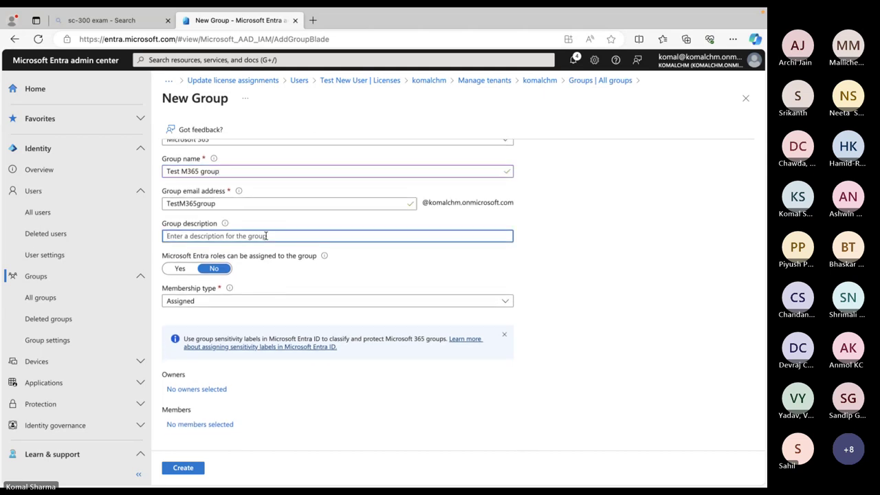
{"action": "type", "text": "G"}
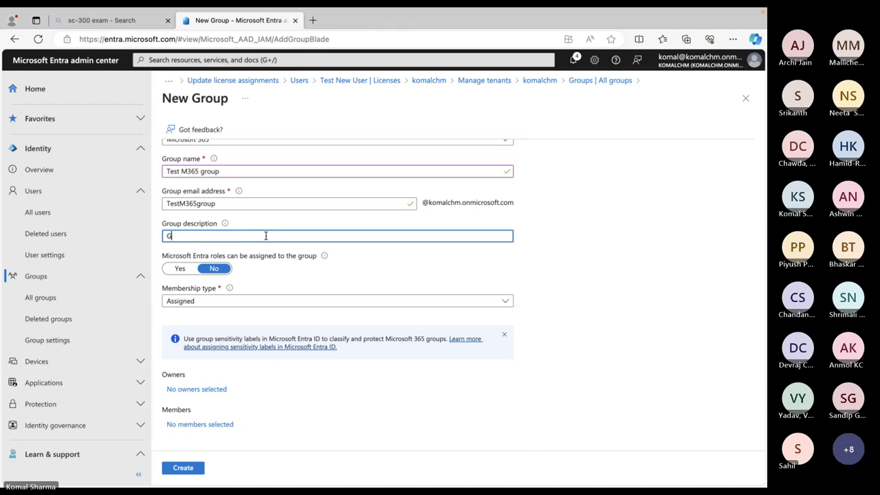
{"action": "type", "text": "roup for "}
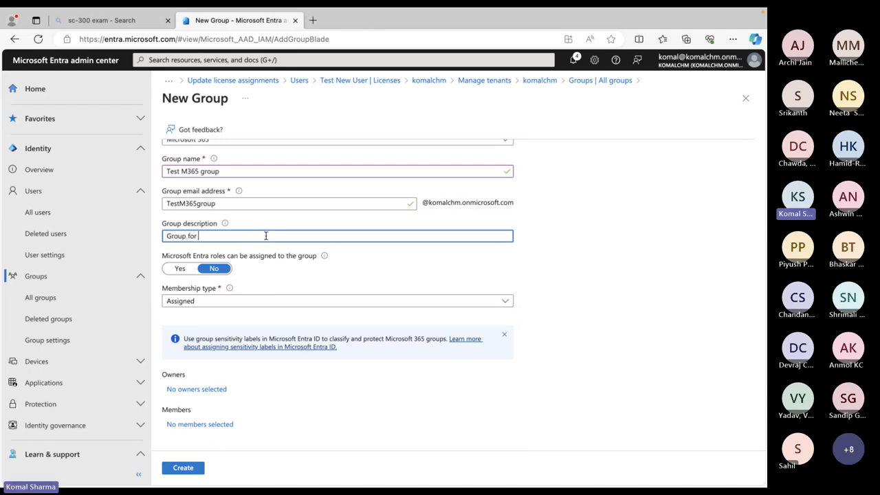
{"action": "type", "text": "all m365 users"}
Toggle the Microsoft Entra roles assignment option to Yes, then back to No
{"action": "left_click", "coordinate": [180, 271]}
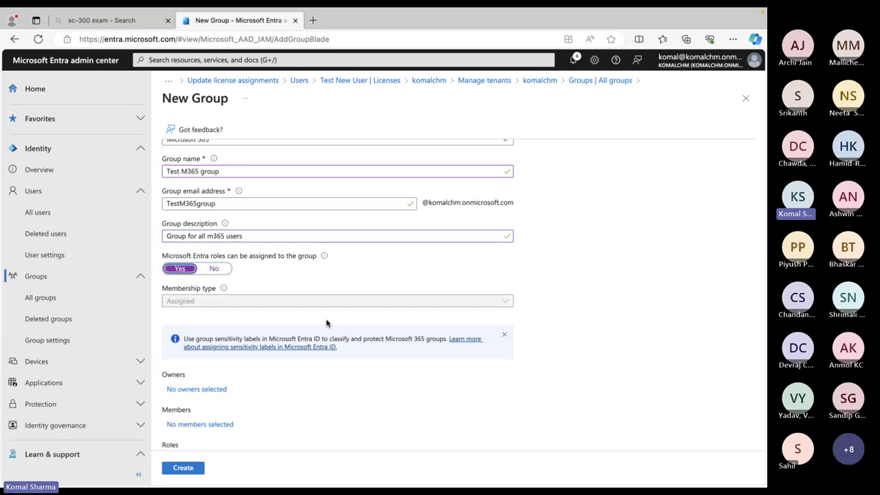
{"action": "scroll", "coordinate": [326, 321], "scroll_direction": "down", "scroll_amount": 2}
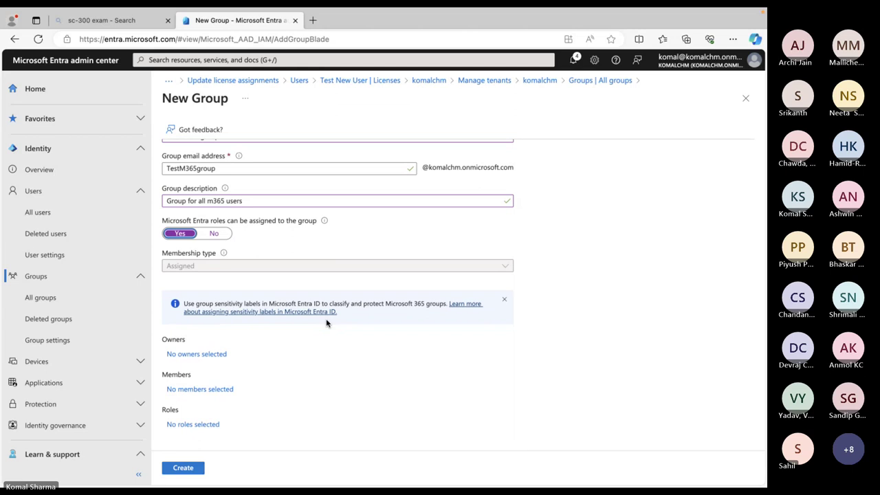
{"action": "scroll", "coordinate": [326, 323], "scroll_direction": "up", "scroll_amount": 1}
{"action": "scroll", "coordinate": [326, 324], "scroll_direction": "down", "scroll_amount": 1}
{"action": "left_click", "coordinate": [216, 234]}
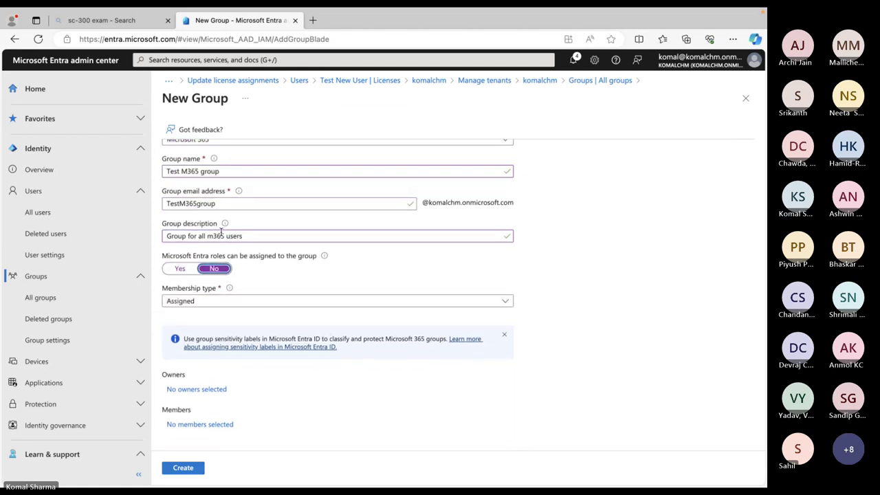
Set Membership type to Dynamic User and start adding a dynamic query
{"action": "left_click", "coordinate": [503, 300]}
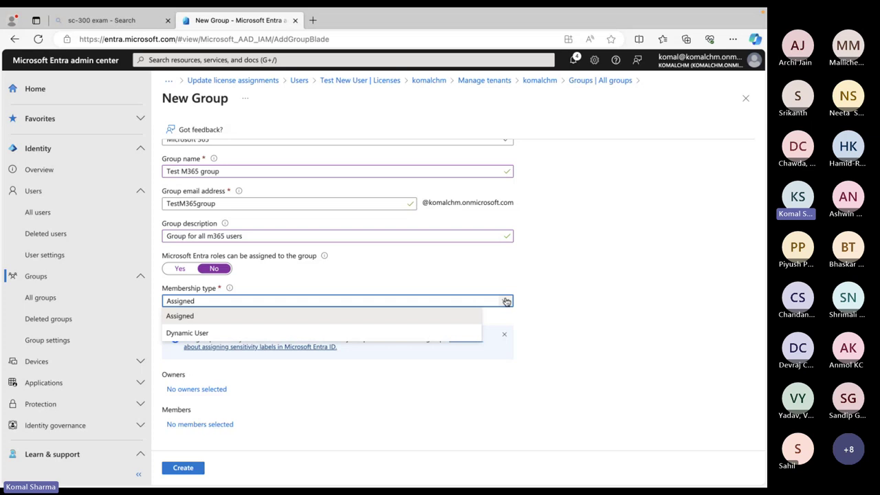
{"action": "left_click", "coordinate": [223, 335]}
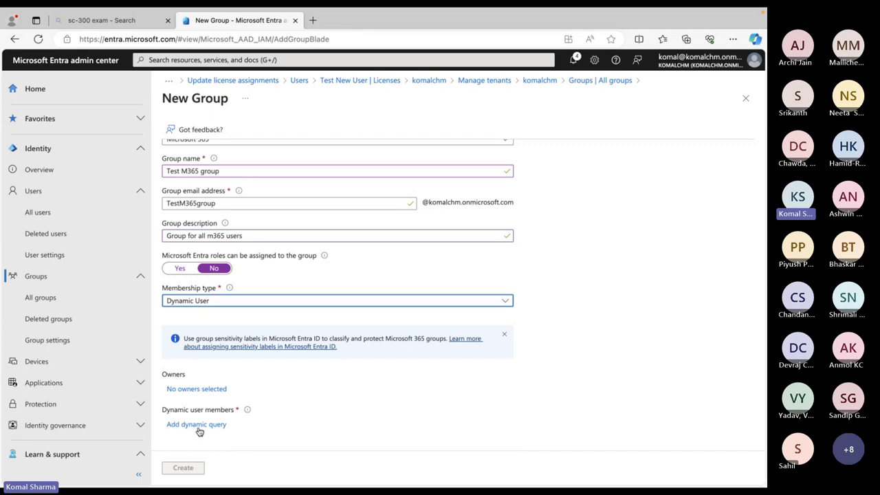
{"action": "left_click", "coordinate": [198, 426]}
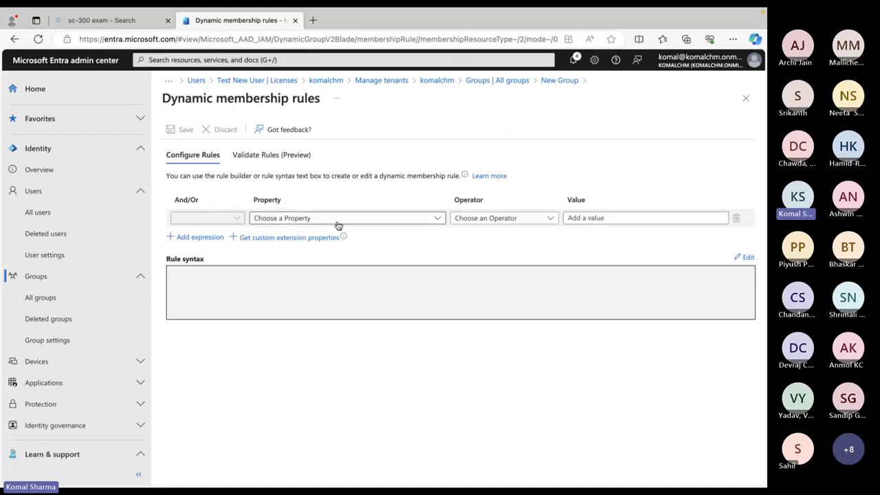
Start the rule with property userType and operator Equals
{"action": "left_click", "coordinate": [439, 220]}
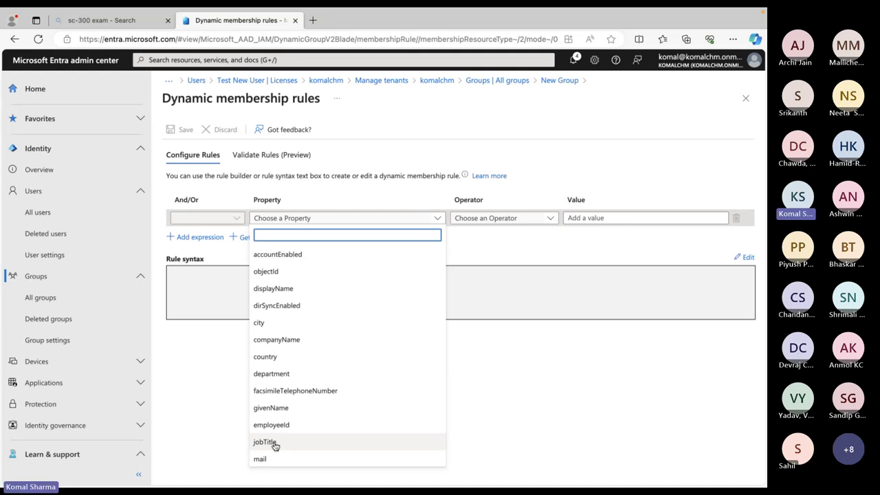
{"action": "scroll", "coordinate": [309, 436], "scroll_direction": "down", "scroll_amount": 5}
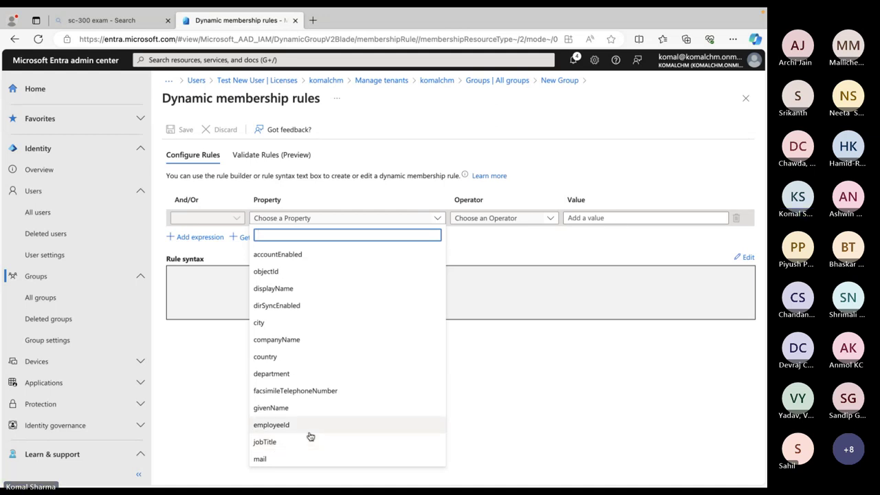
{"action": "scroll", "coordinate": [309, 436], "scroll_direction": "down", "scroll_amount": 3}
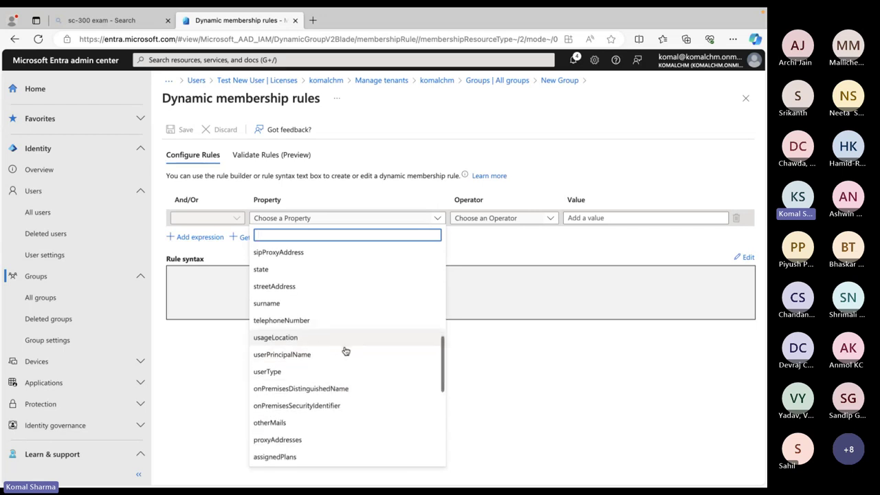
{"action": "scroll", "coordinate": [346, 351], "scroll_direction": "down", "scroll_amount": 5}
{"action": "scroll", "coordinate": [346, 351], "scroll_direction": "down", "scroll_amount": 2}
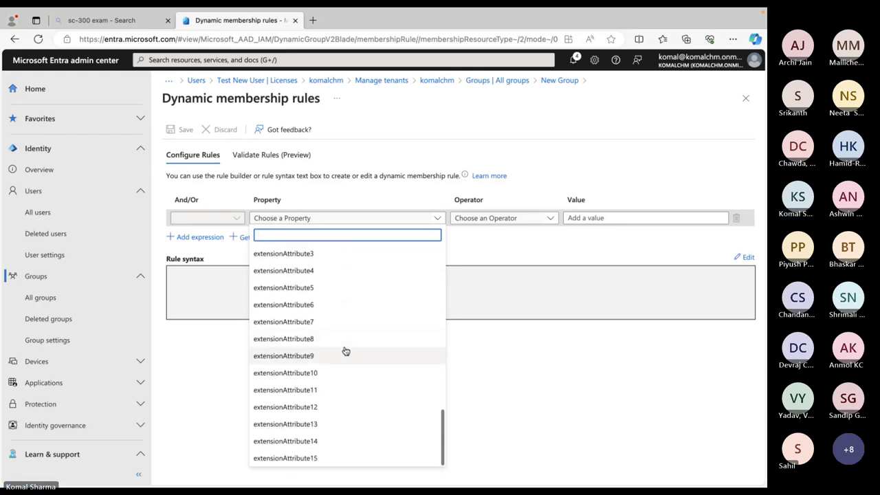
{"action": "type", "text": "user"}
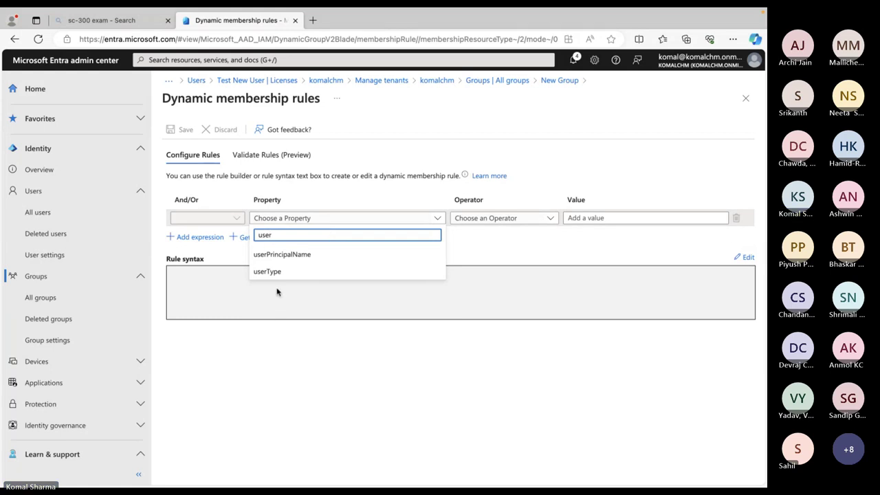
{"action": "left_click", "coordinate": [282, 273]}
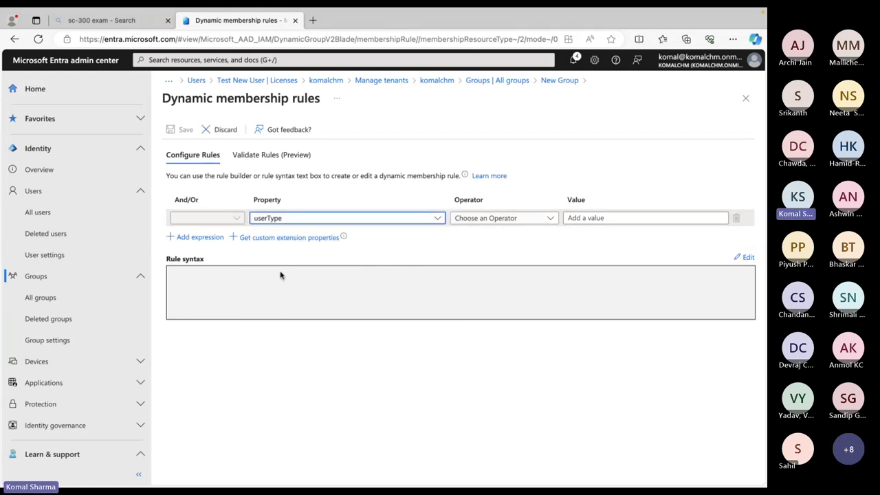
{"action": "left_click", "coordinate": [547, 218]}
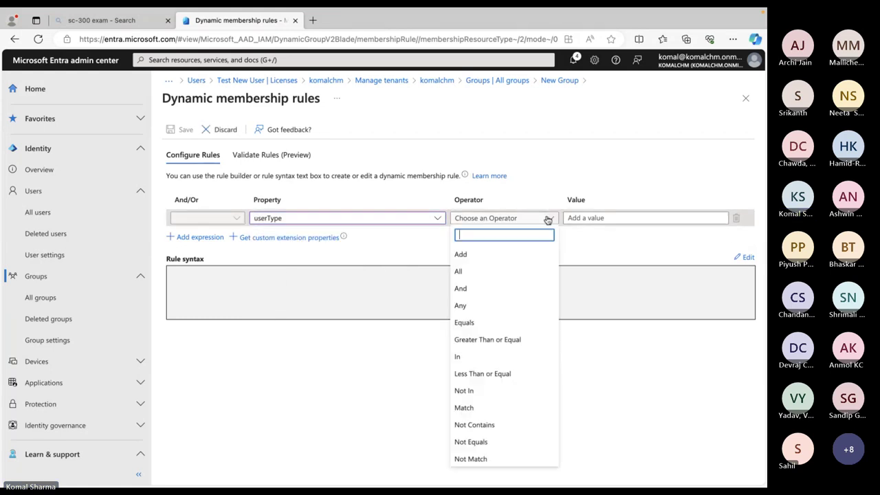
{"action": "left_click", "coordinate": [478, 327]}
Change the rule property to department and enter HR as the value
{"action": "left_click", "coordinate": [700, 219]}
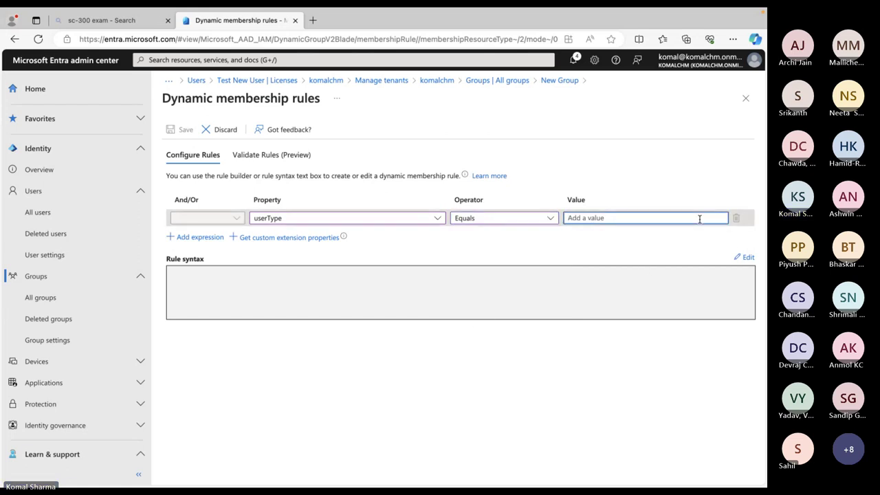
{"action": "left_click", "coordinate": [437, 218]}
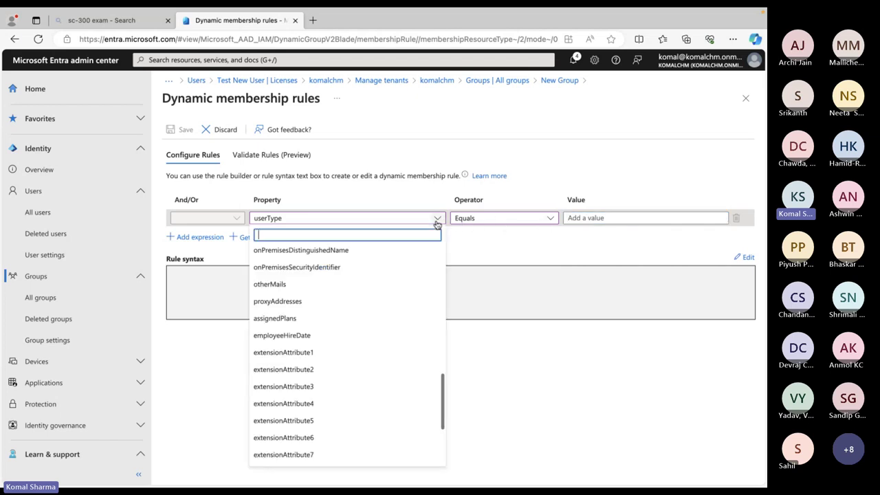
{"action": "type", "text": "sta"}
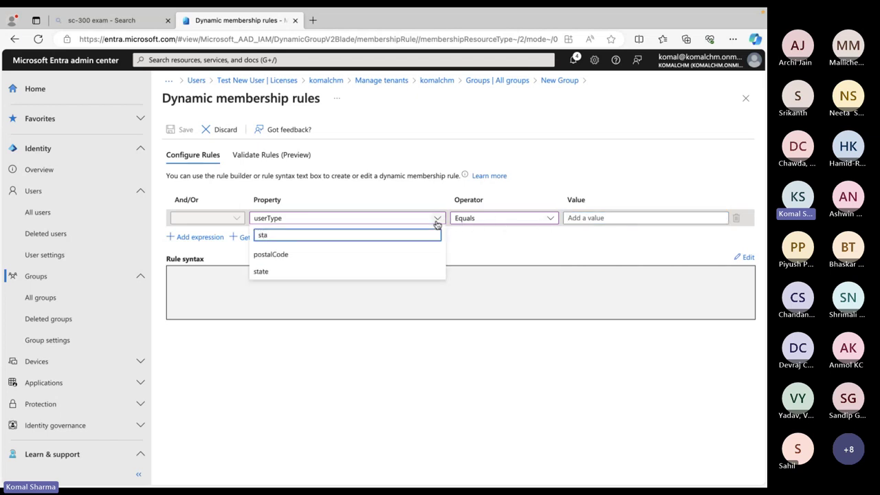
{"action": "key", "text": "BackSpace"}
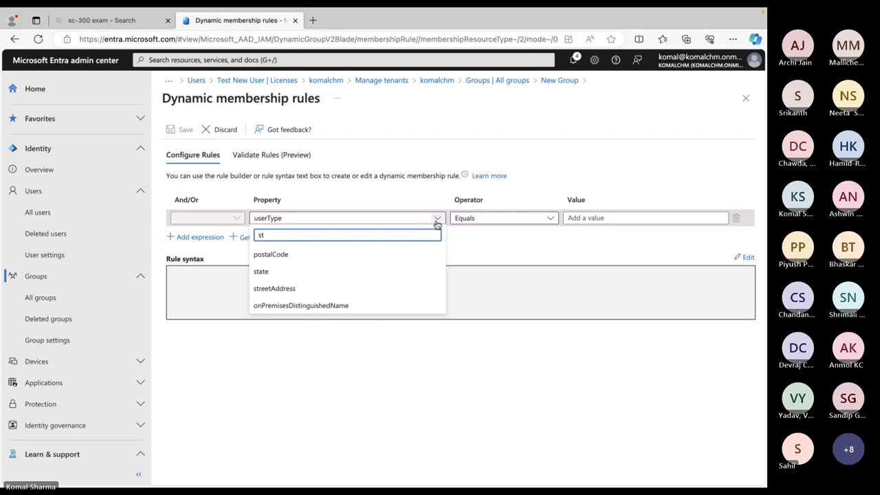
{"action": "key", "text": "BackSpace"}
{"action": "key", "text": "BackSpace"}
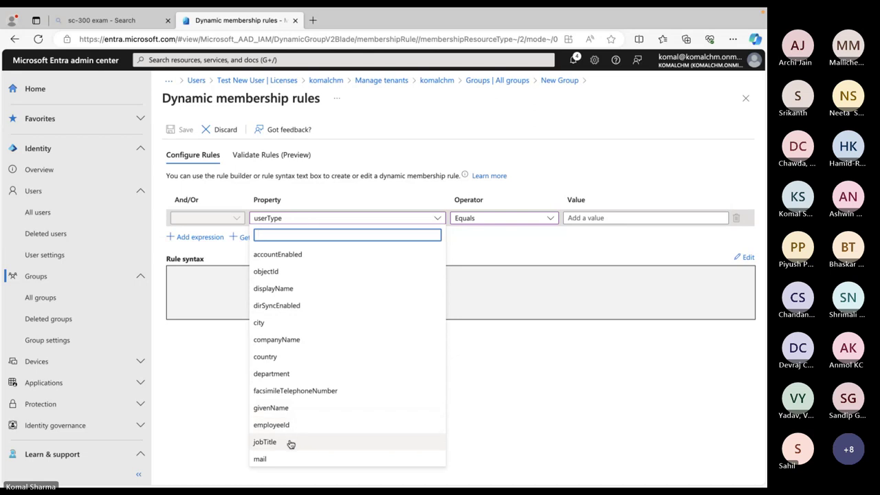
{"action": "left_click", "coordinate": [289, 373]}
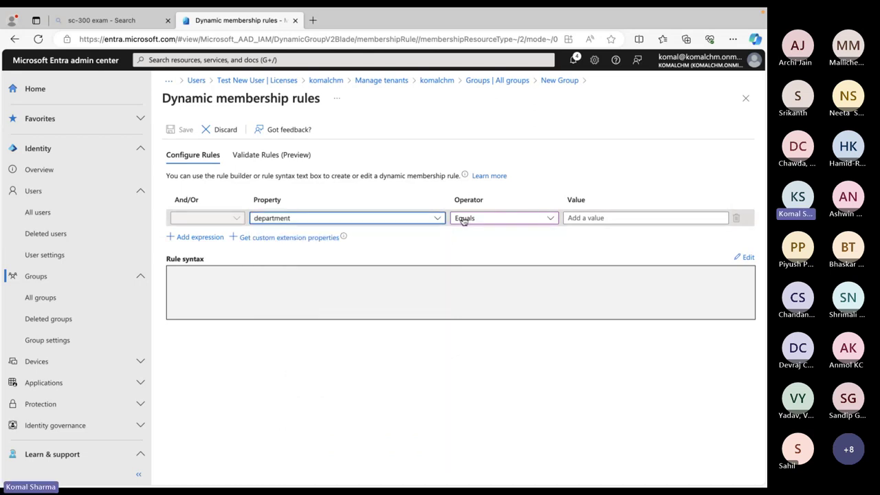
{"action": "left_click", "coordinate": [599, 216]}
{"action": "type", "text": "HR"}
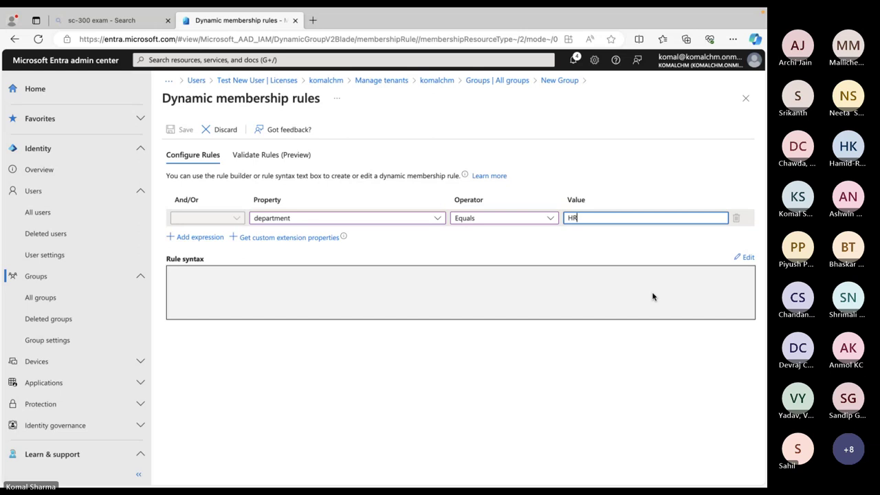
{"action": "left_click", "coordinate": [575, 284]}
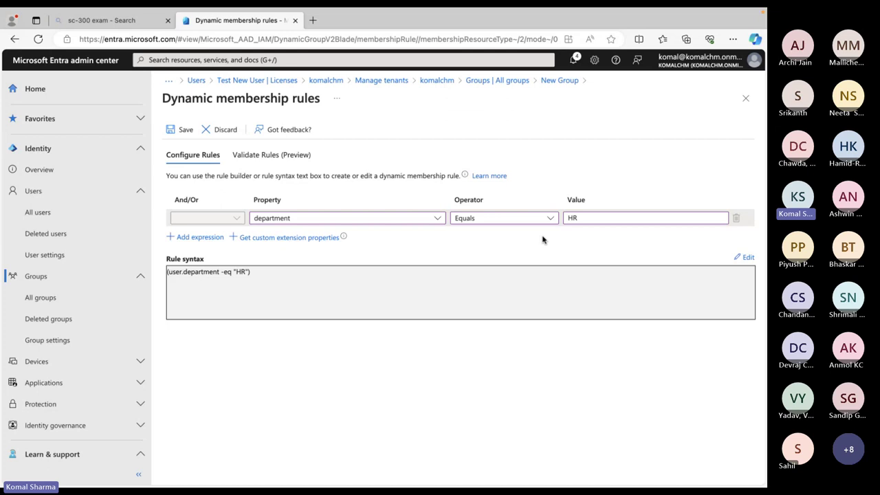
Keep the Equals operator and save the department Equals HR rule
{"action": "left_click", "coordinate": [550, 219]}
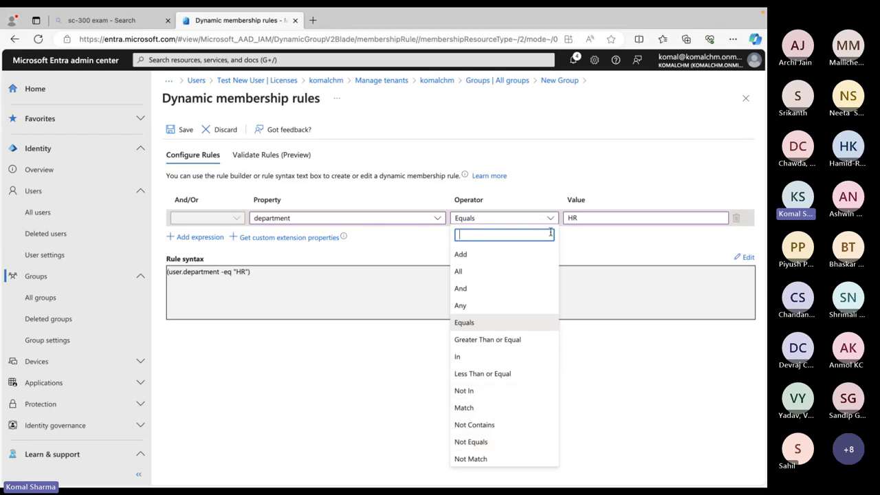
{"action": "left_click", "coordinate": [535, 218]}
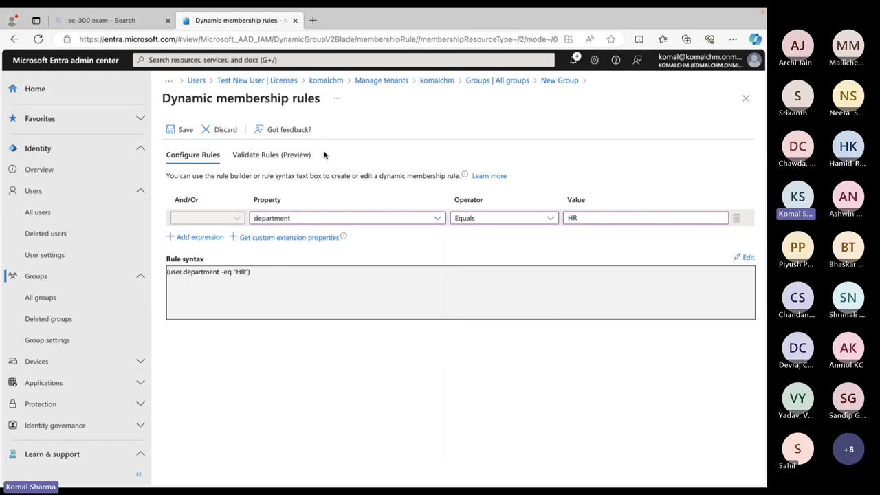
{"action": "left_click", "coordinate": [182, 131]}
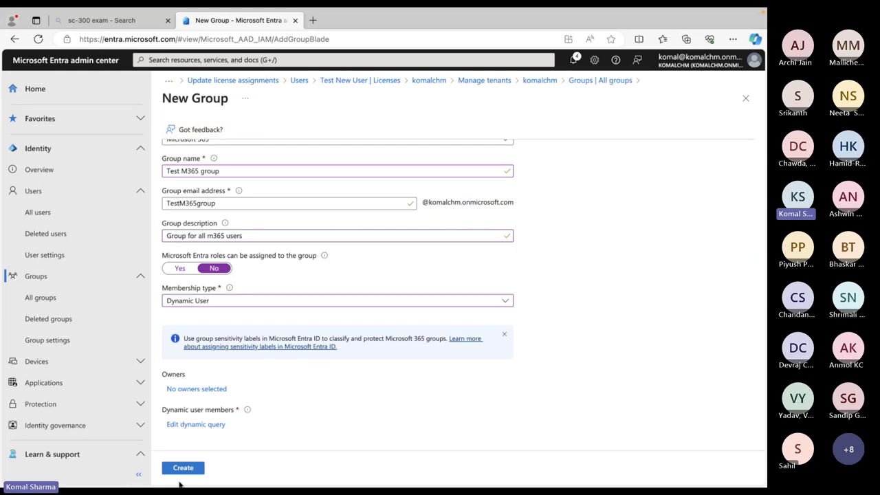
Create Test M365 group, search groups for 'test', and open its overview
{"action": "left_click", "coordinate": [183, 469]}
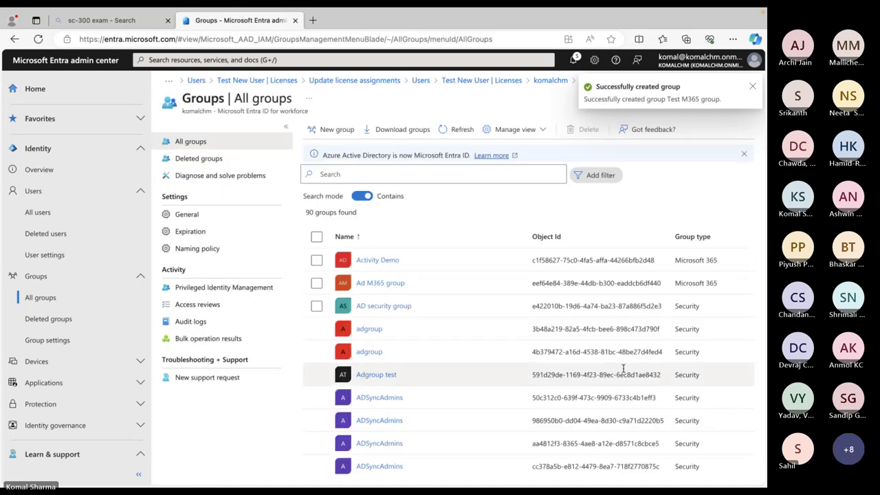
{"action": "left_click", "coordinate": [413, 175]}
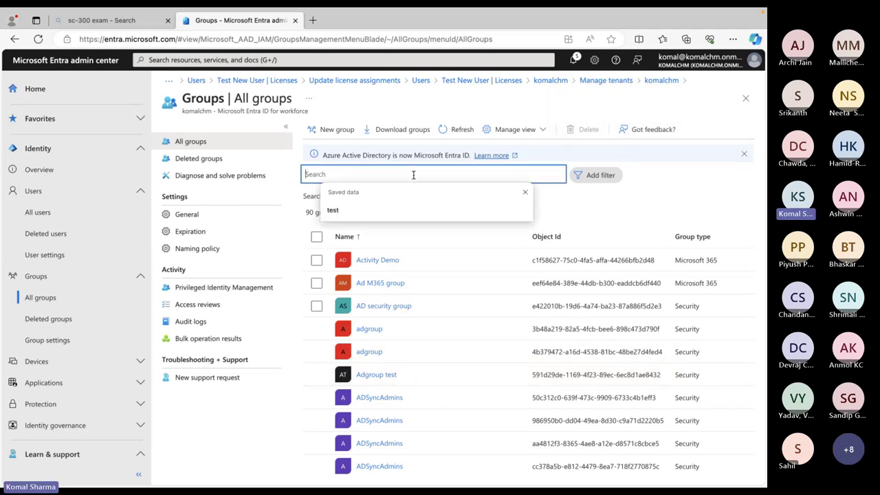
{"action": "type", "text": "test"}
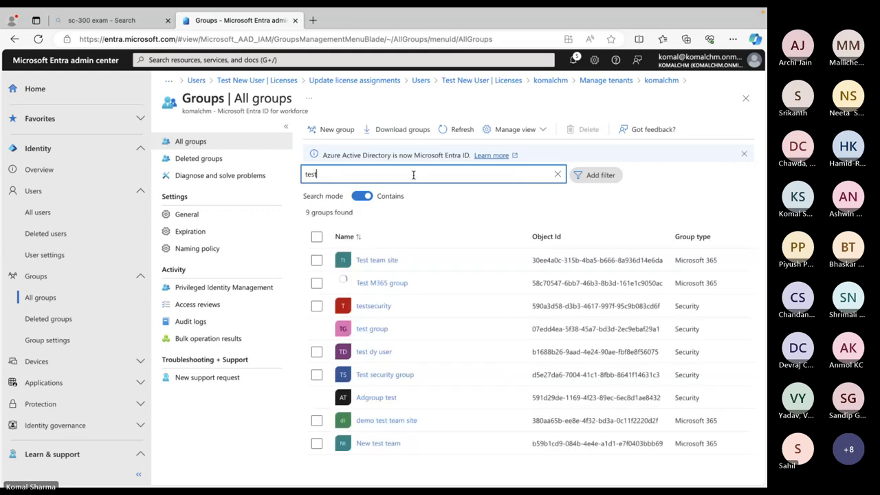
{"action": "left_click", "coordinate": [388, 287]}
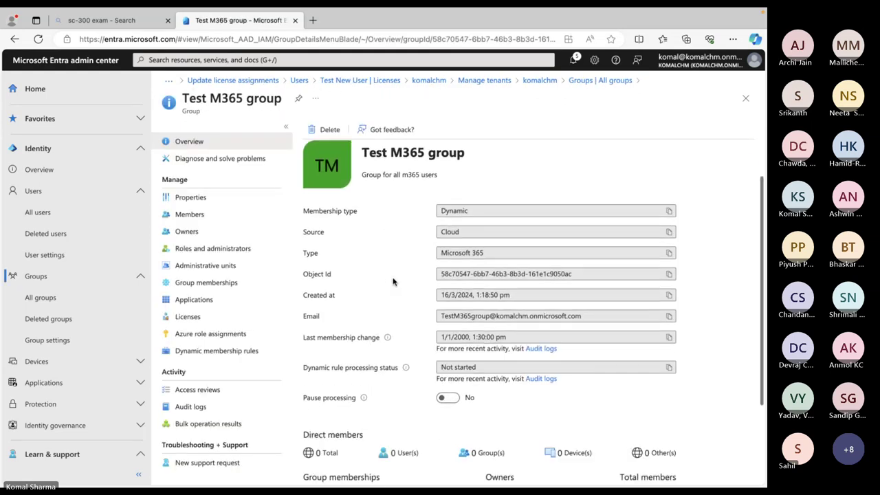
{"action": "scroll", "coordinate": [393, 281], "scroll_direction": "down", "scroll_amount": 2}
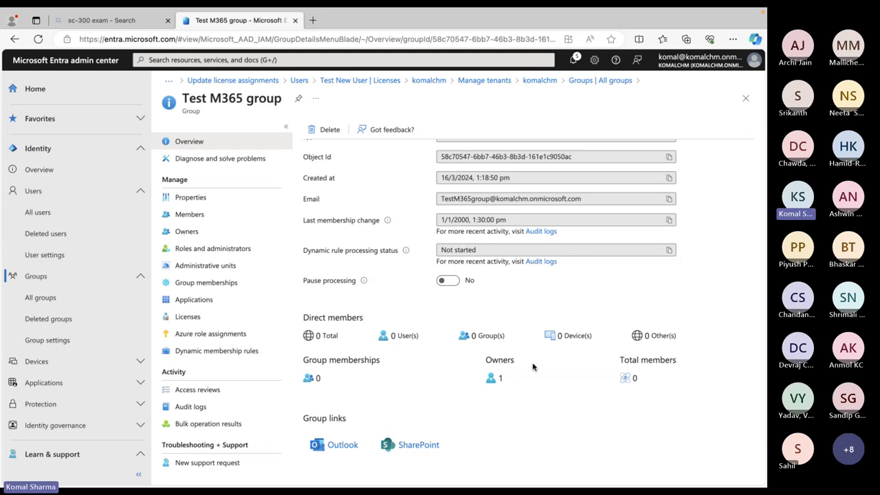
{"action": "scroll", "coordinate": [376, 316], "scroll_direction": "up", "scroll_amount": 3}
{"action": "scroll", "coordinate": [376, 317], "scroll_direction": "down", "scroll_amount": 3}
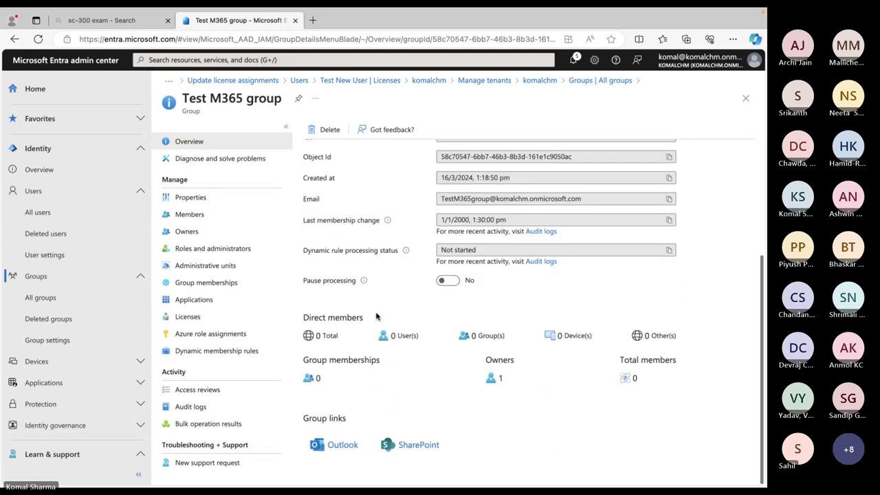
{"action": "scroll", "coordinate": [376, 316], "scroll_direction": "up", "scroll_amount": 3}
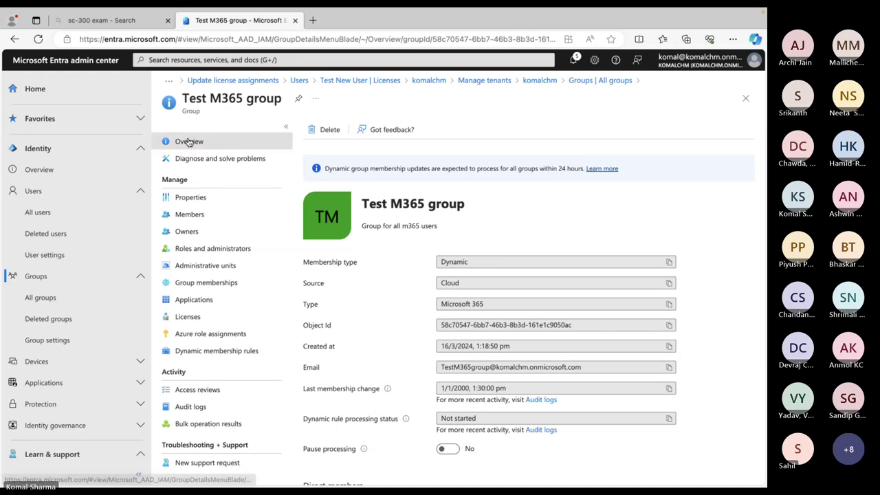
Return to All users, deselect Test New User, and clear the 'tes' search
{"action": "left_click", "coordinate": [299, 80]}
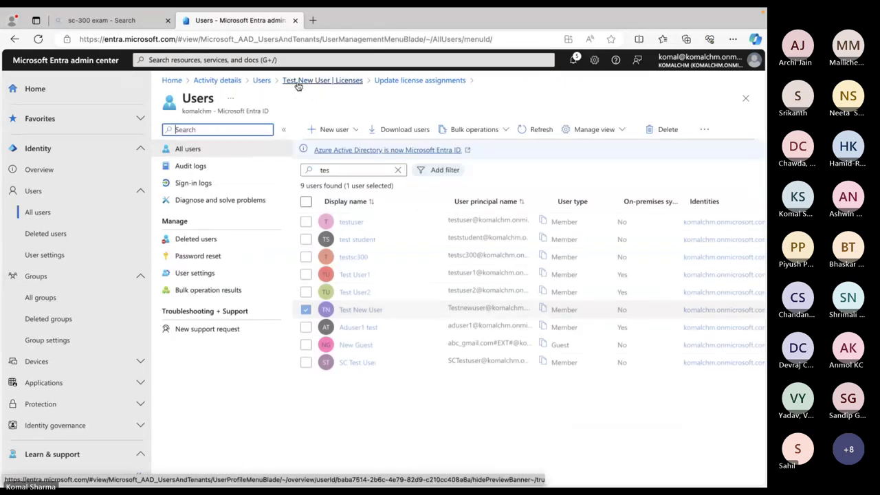
{"action": "left_click", "coordinate": [306, 310]}
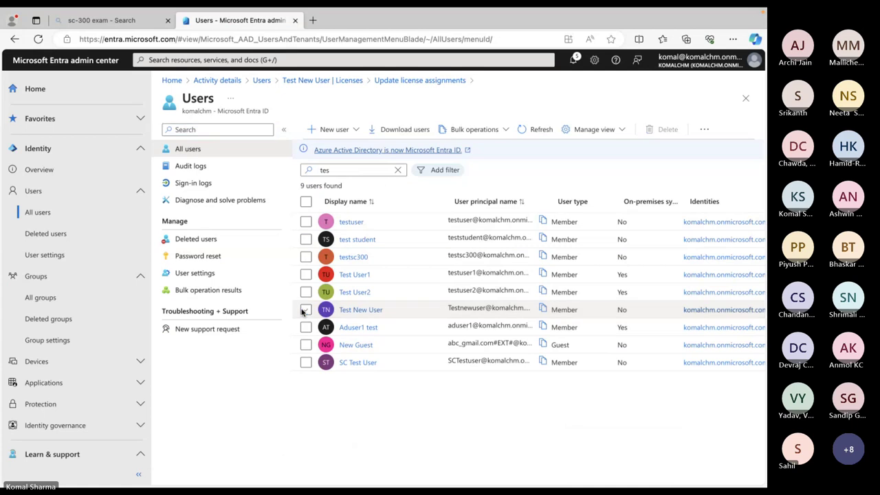
{"action": "left_click", "coordinate": [399, 178]}
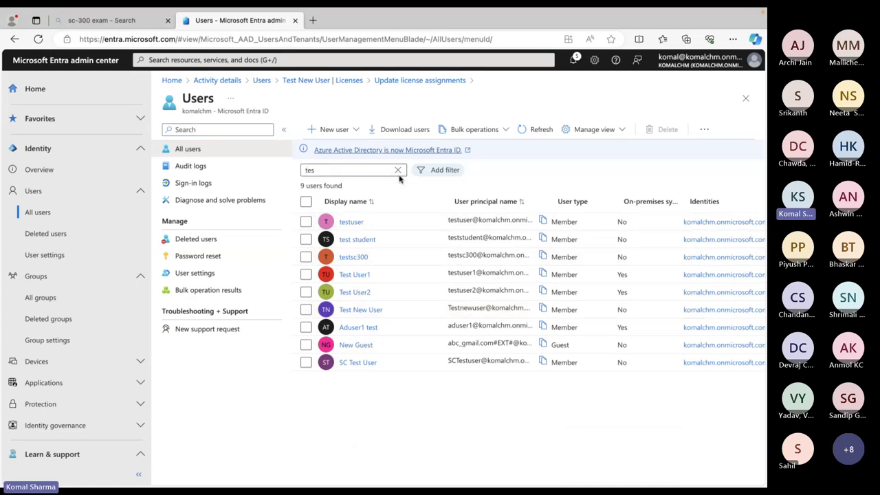
{"action": "left_click", "coordinate": [398, 170]}
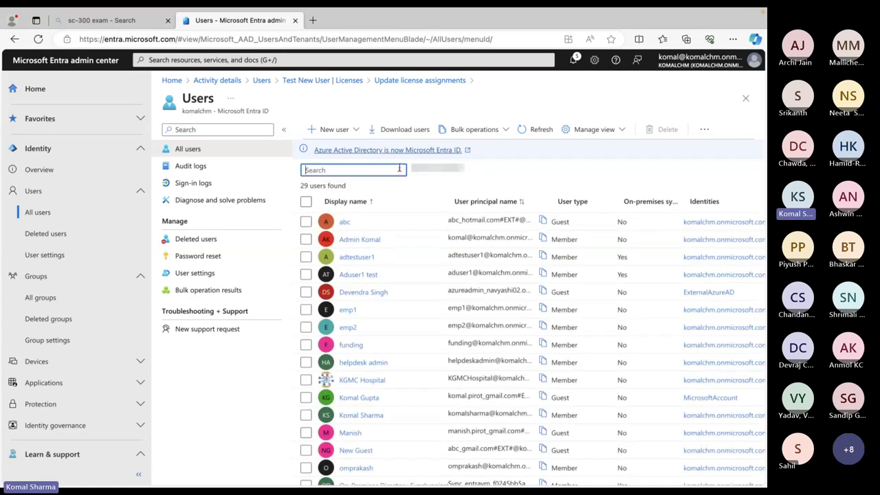
{"action": "scroll", "coordinate": [449, 307], "scroll_direction": "right", "scroll_amount": 5}
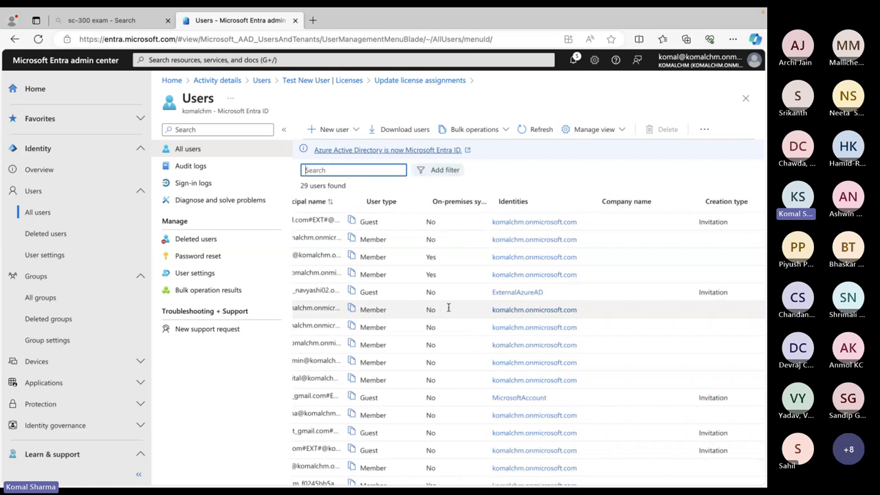
{"action": "scroll", "coordinate": [449, 307], "scroll_direction": "left", "scroll_amount": 5}
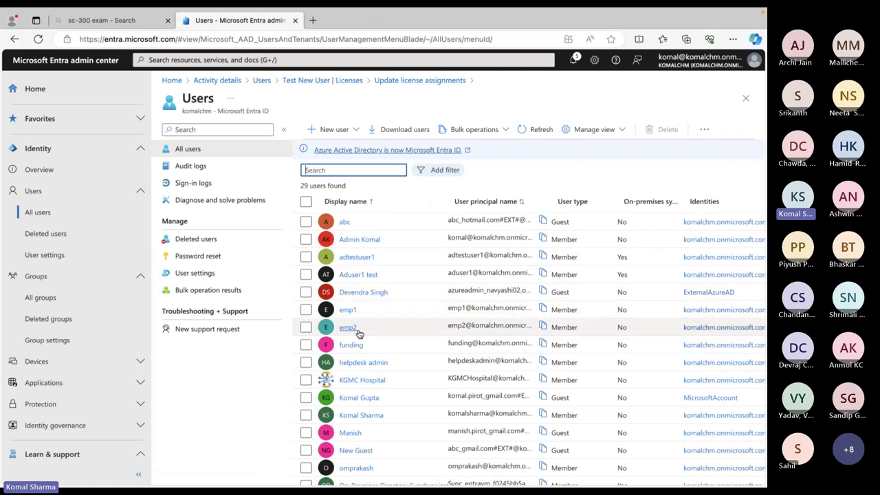
{"action": "scroll", "coordinate": [357, 331], "scroll_direction": "down", "scroll_amount": 2}
{"action": "scroll", "coordinate": [359, 333], "scroll_direction": "down", "scroll_amount": 5}
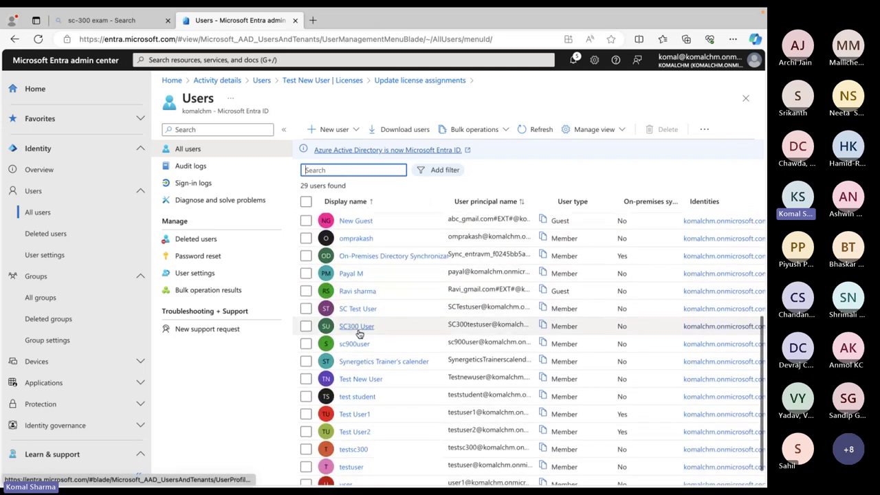
{"action": "left_click", "coordinate": [350, 371]}
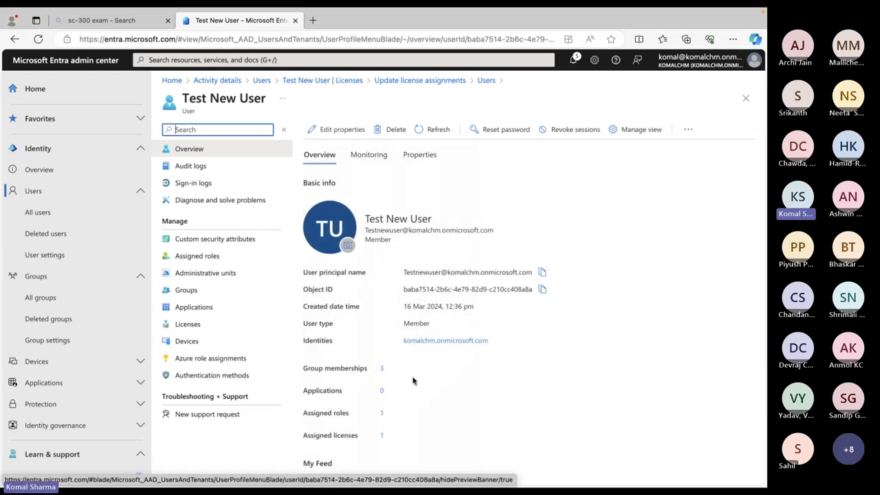
{"action": "scroll", "coordinate": [434, 389], "scroll_direction": "down", "scroll_amount": 1}
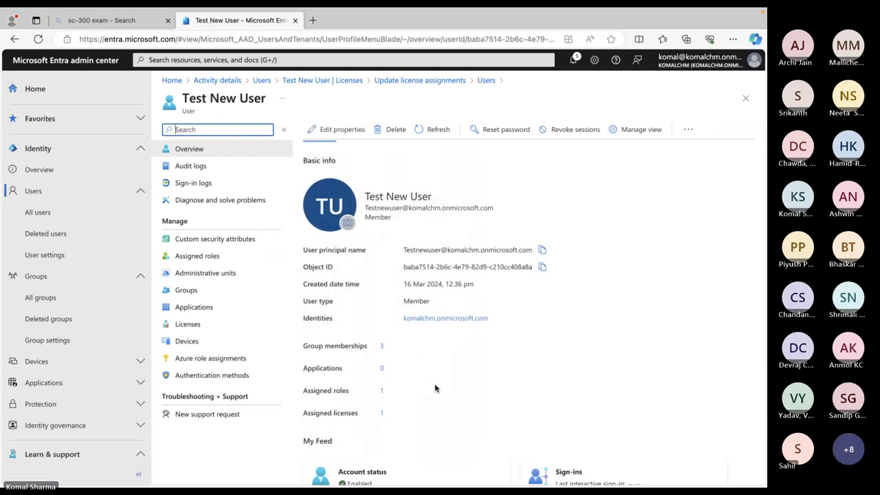
{"action": "scroll", "coordinate": [434, 388], "scroll_direction": "down", "scroll_amount": 3}
{"action": "scroll", "coordinate": [435, 389], "scroll_direction": "down", "scroll_amount": 1}
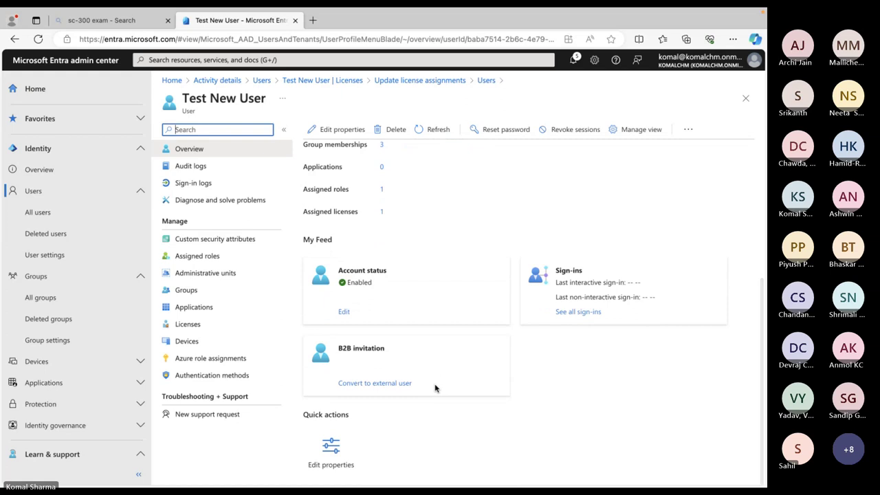
{"action": "scroll", "coordinate": [435, 387], "scroll_direction": "up", "scroll_amount": 4}
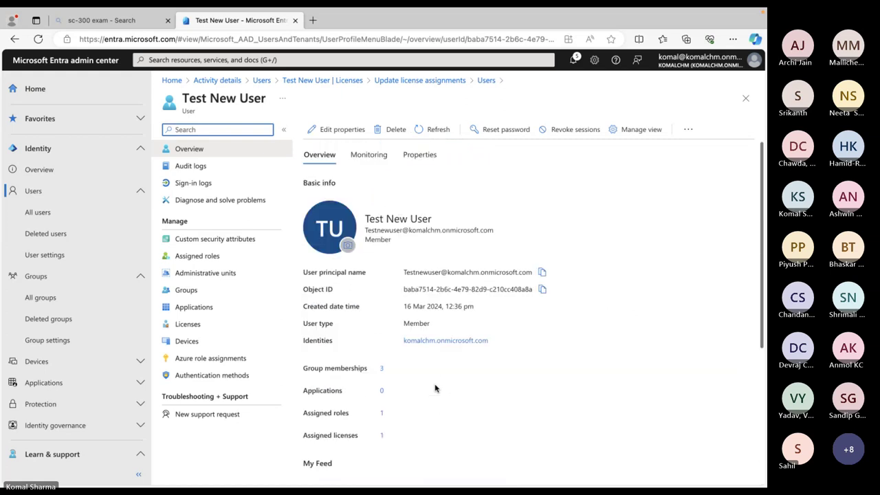
Enter HR as Test New User's department under Job Information and save
{"action": "left_click", "coordinate": [326, 130]}
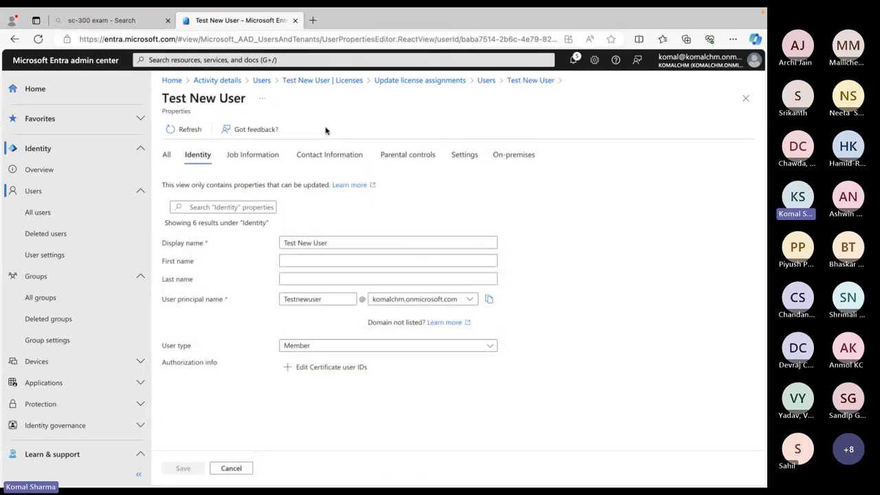
{"action": "left_click", "coordinate": [265, 162]}
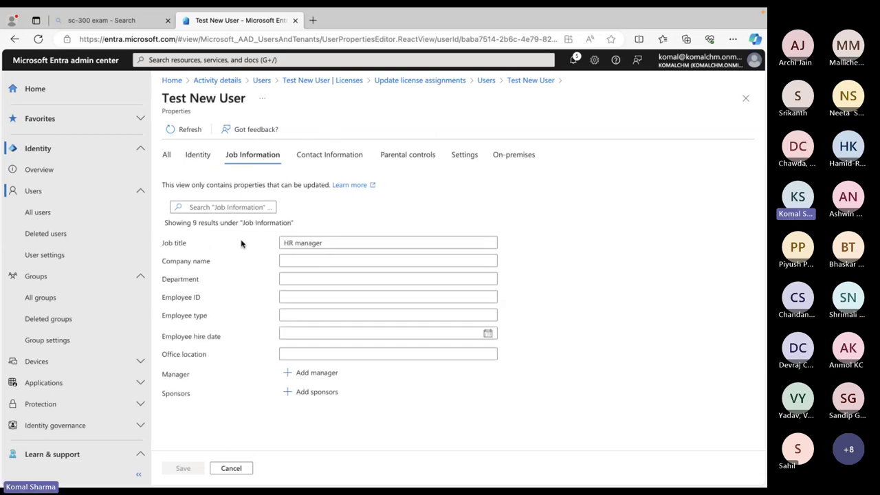
{"action": "left_click", "coordinate": [314, 283]}
{"action": "type", "text": "HR"}
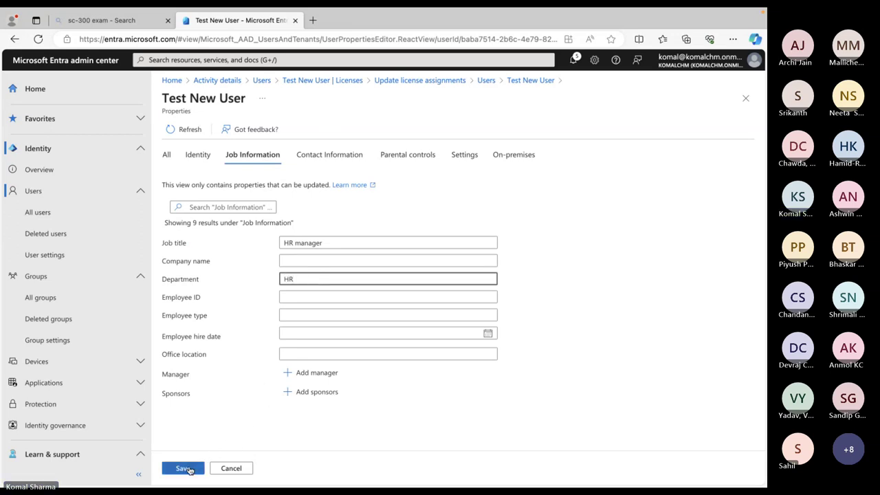
{"action": "left_click", "coordinate": [183, 469]}
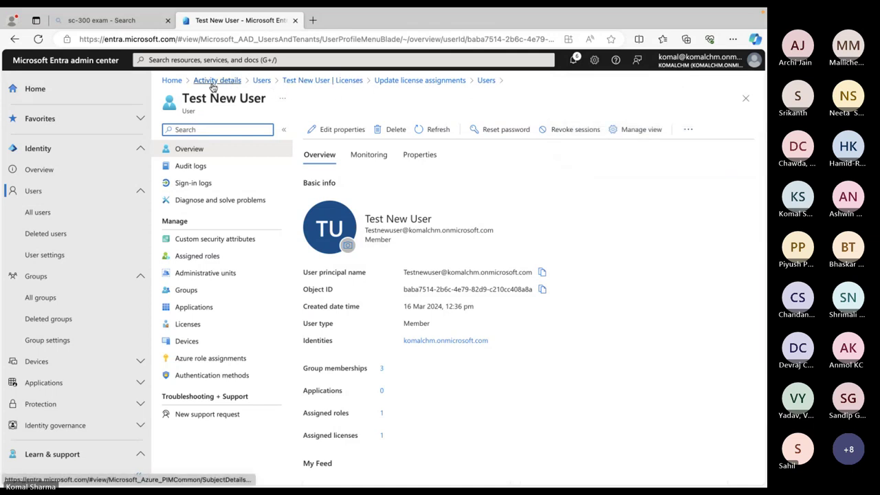
Find Test M365 group by searching 'test' in All groups and open it
{"action": "left_click", "coordinate": [38, 302]}
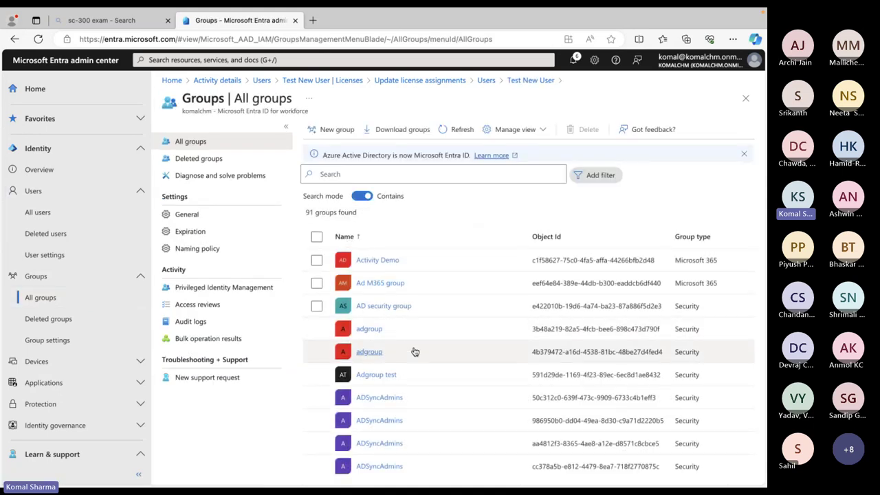
{"action": "left_click", "coordinate": [406, 178]}
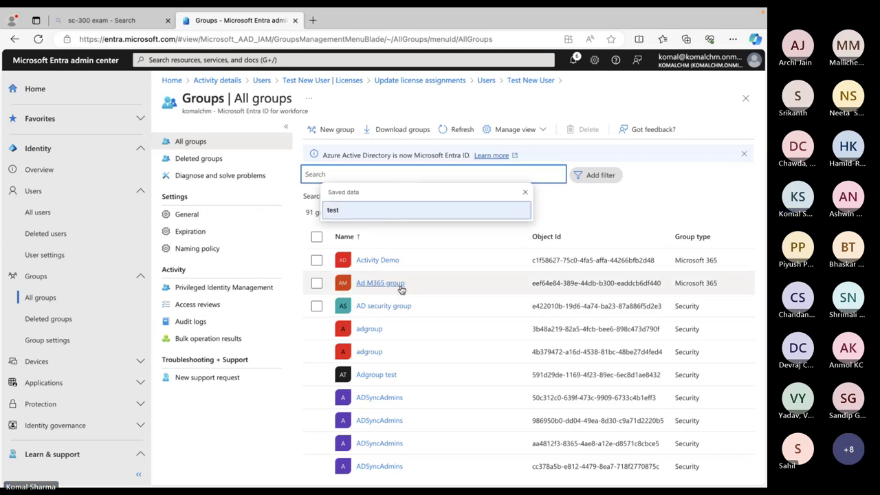
{"action": "key", "text": "Down"}
{"action": "key", "text": "Return"}
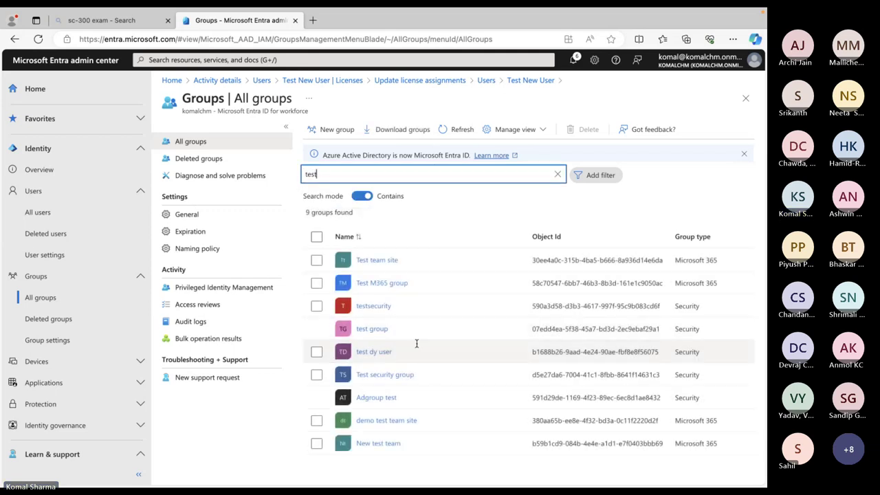
{"action": "left_click", "coordinate": [382, 283]}
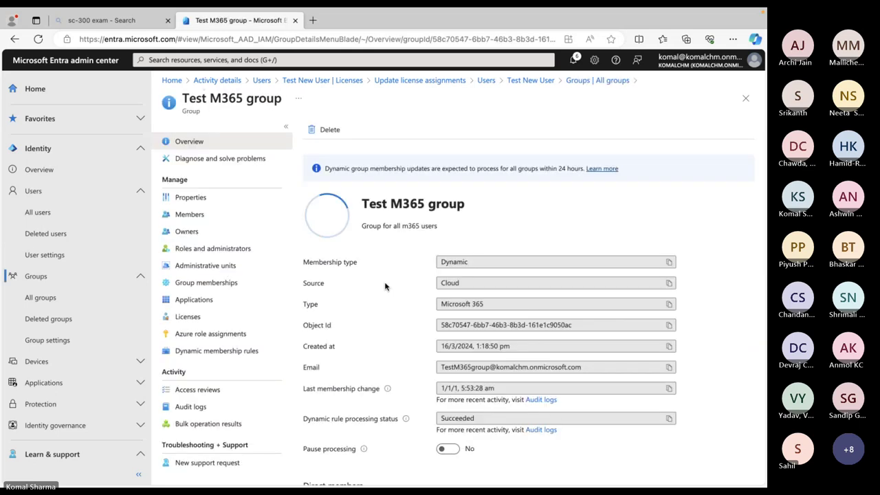
{"action": "scroll", "coordinate": [574, 317], "scroll_direction": "down", "scroll_amount": 3}
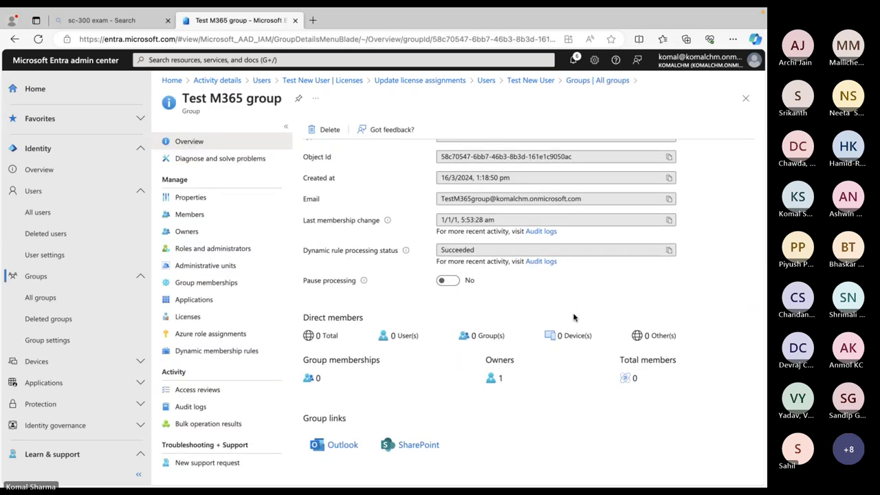
{"action": "scroll", "coordinate": [574, 317], "scroll_direction": "up", "scroll_amount": 3}
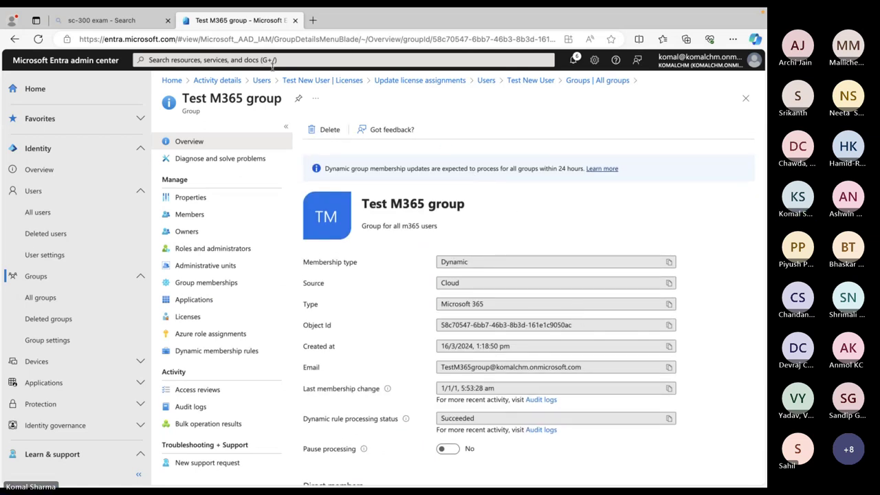
Reload the group page and open its Audit logs from the dynamic rule status
{"action": "left_click", "coordinate": [38, 39]}
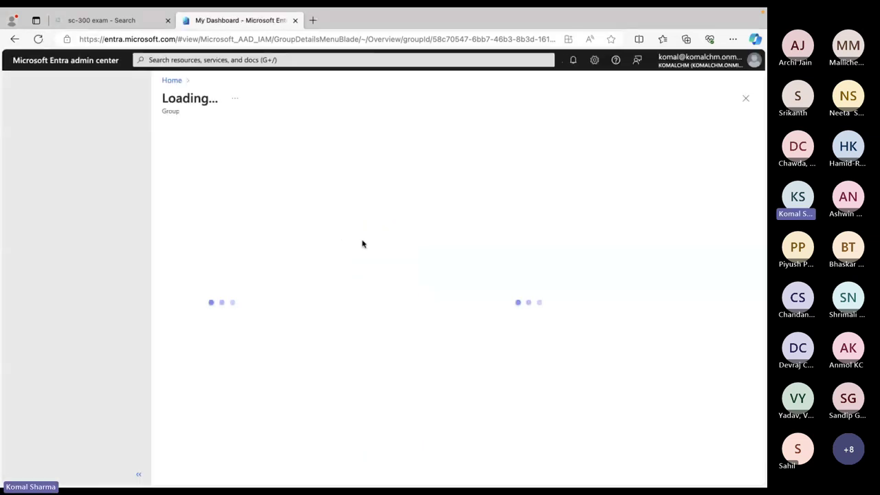
{"action": "scroll", "coordinate": [363, 245], "scroll_direction": "down", "scroll_amount": 4}
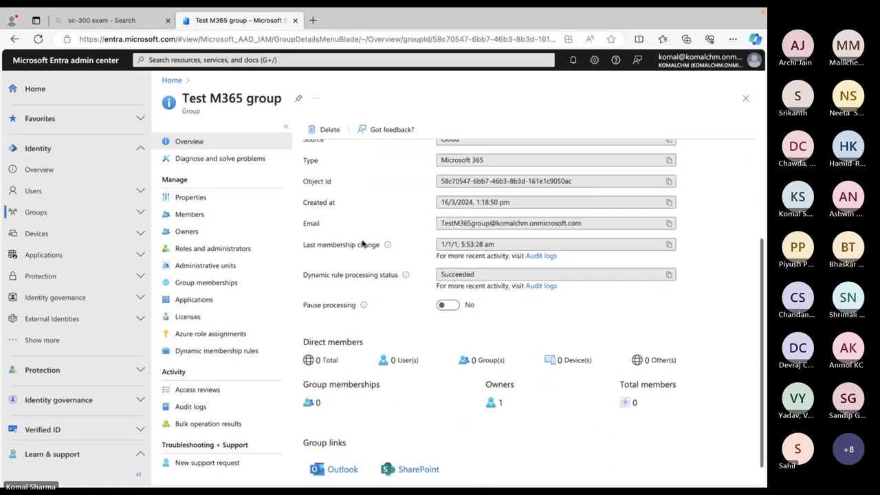
{"action": "scroll", "coordinate": [362, 244], "scroll_direction": "up", "scroll_amount": 4}
{"action": "scroll", "coordinate": [363, 244], "scroll_direction": "down", "scroll_amount": 4}
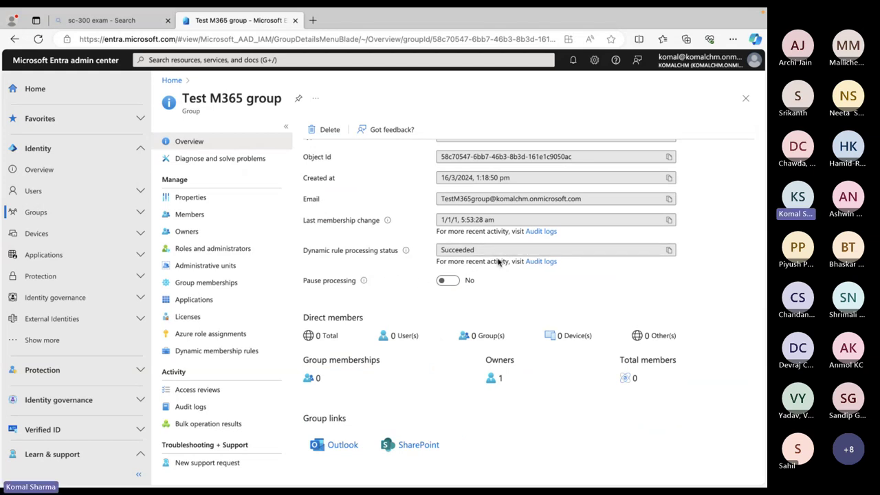
{"action": "left_click", "coordinate": [541, 261]}
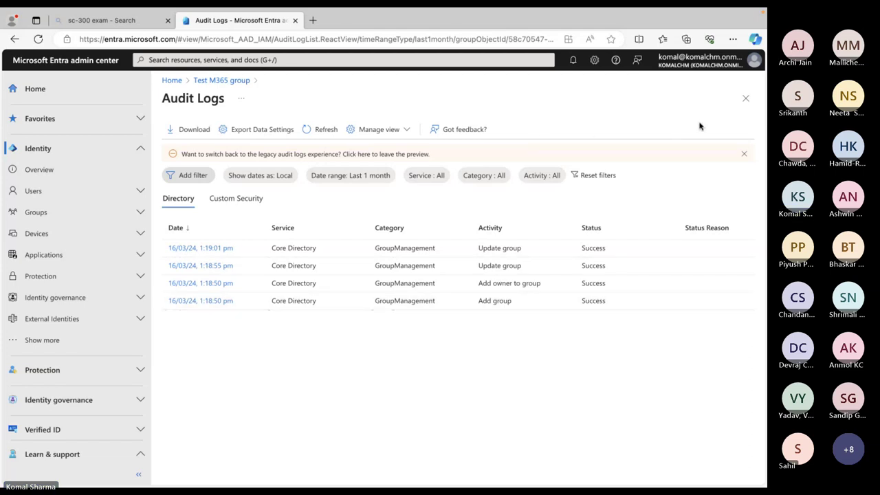
Close the Audit Logs and view the group's Members list showing Test New User
{"action": "left_click", "coordinate": [747, 99]}
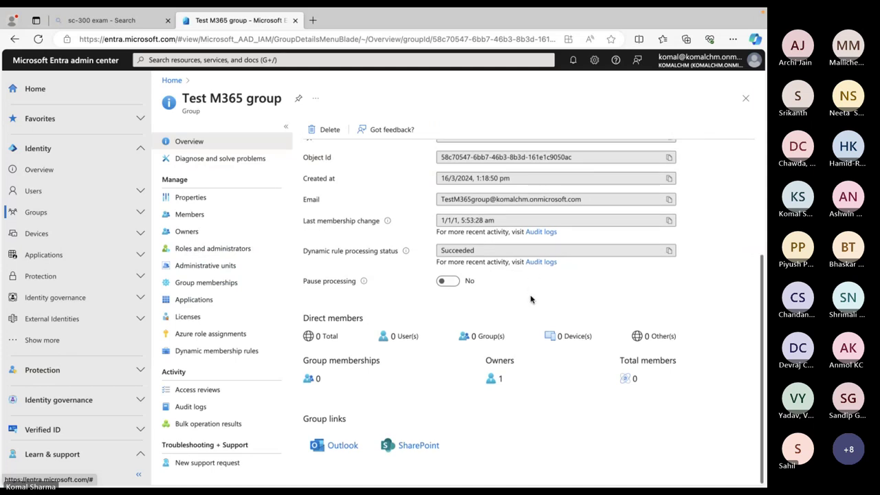
{"action": "scroll", "coordinate": [531, 300], "scroll_direction": "up", "scroll_amount": 1}
{"action": "scroll", "coordinate": [531, 297], "scroll_direction": "up", "scroll_amount": 2}
{"action": "scroll", "coordinate": [531, 296], "scroll_direction": "up", "scroll_amount": 2}
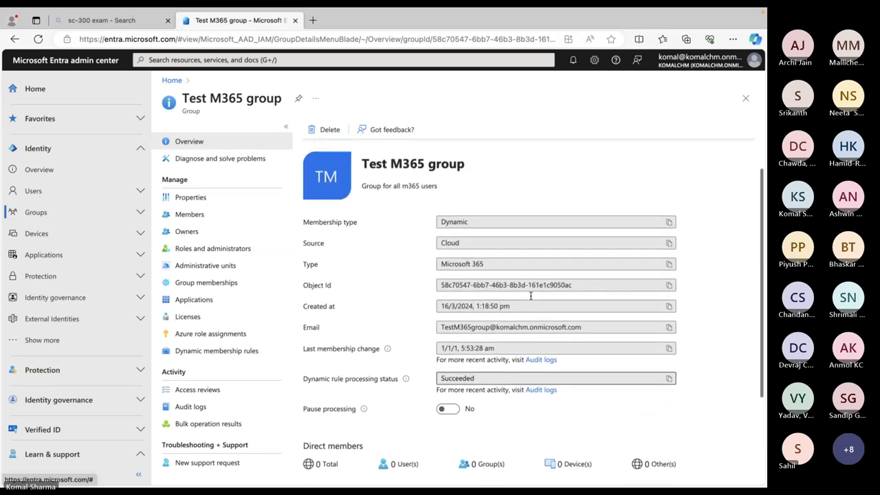
{"action": "scroll", "coordinate": [530, 297], "scroll_direction": "down", "scroll_amount": 3}
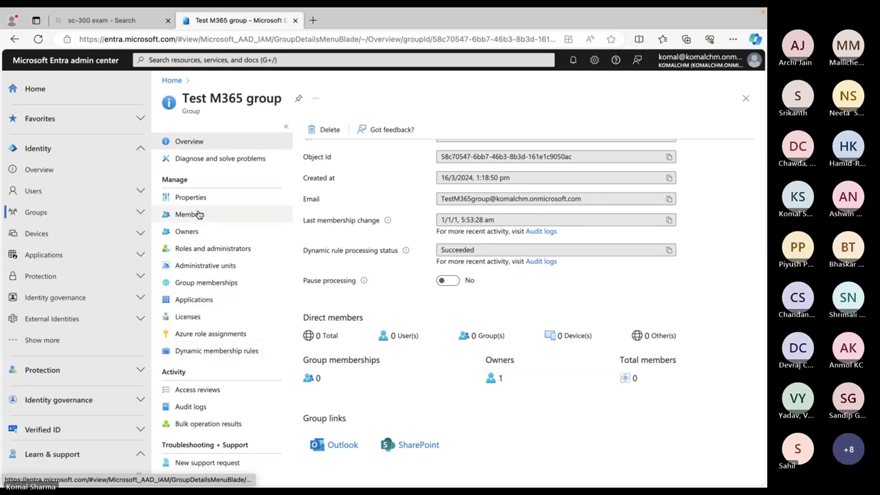
{"action": "left_click", "coordinate": [196, 214]}
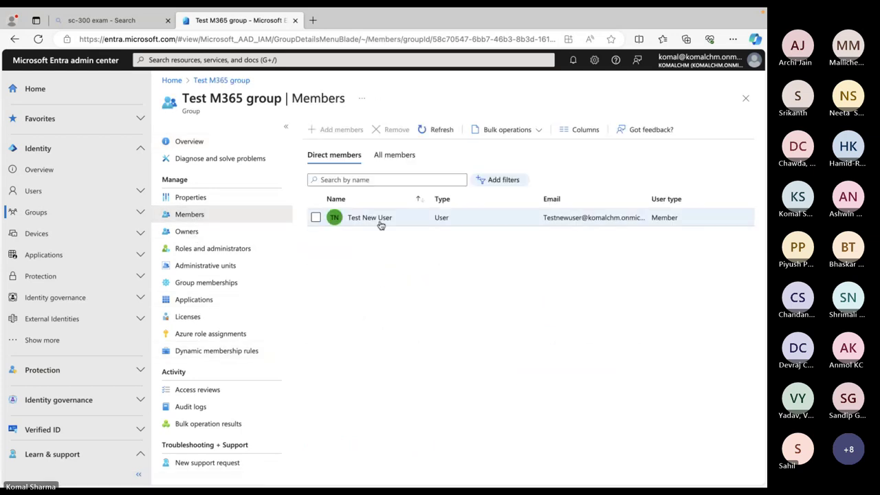
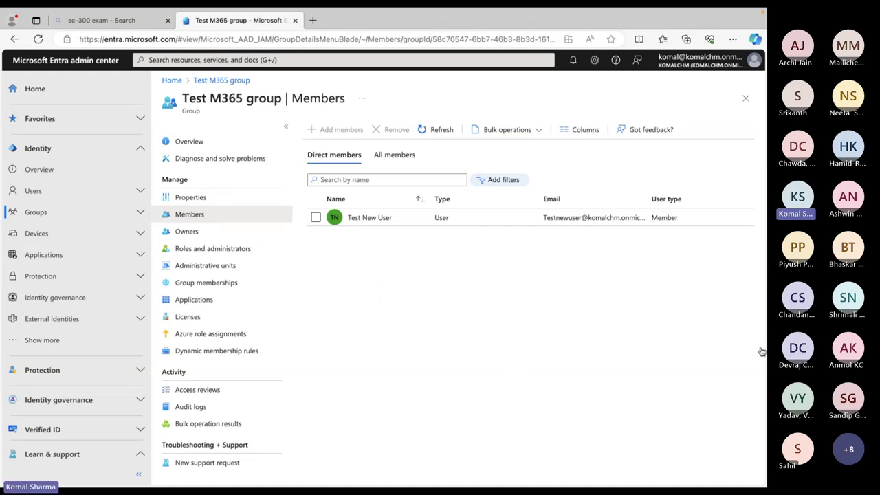
Switch from the Edge window to the Microsoft Teams meeting window with Alt+Tab
{"action": "key", "text": "alt+Tab"}
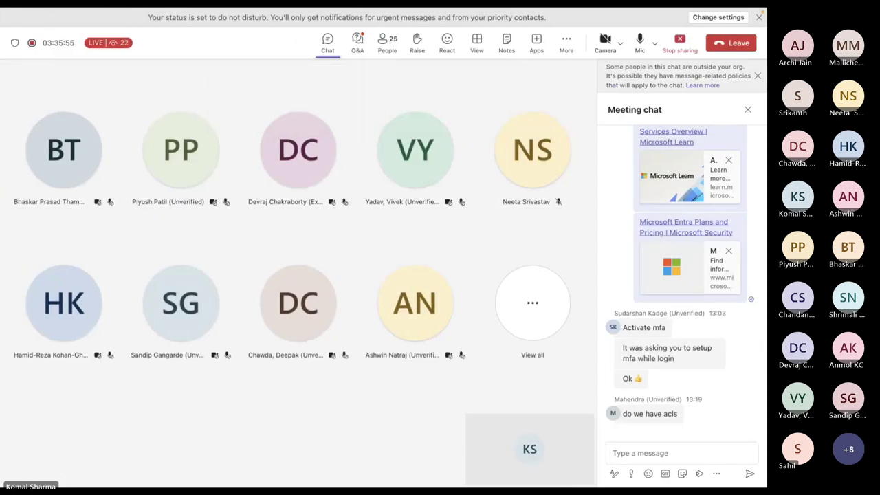
Admit the external guest waiting in the meeting lobby
{"action": "left_click", "coordinate": [621, 458]}
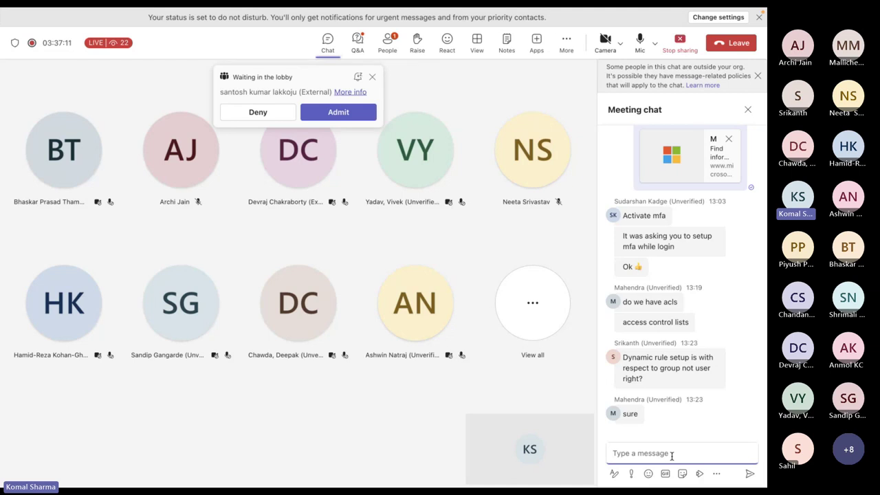
{"action": "left_click", "coordinate": [355, 112]}
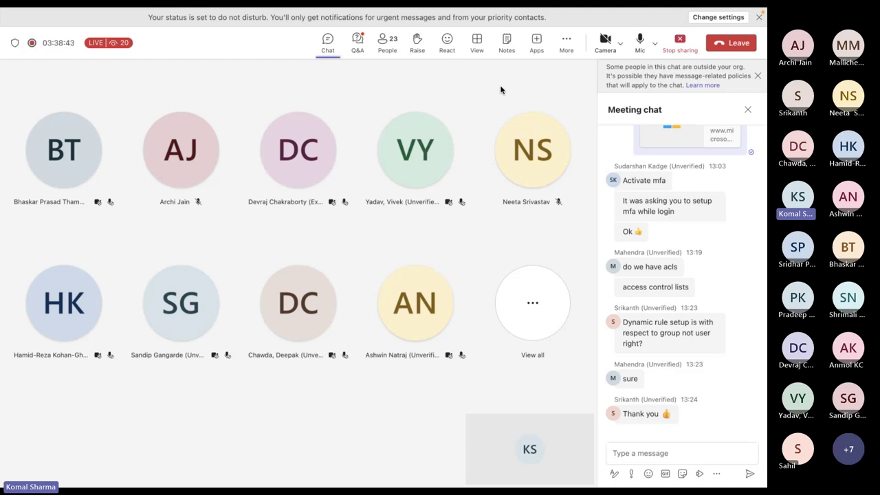
Bring back the Edge window showing the Test M365 group Members page through Mission Control
{"action": "key", "text": "ctrl+Up"}
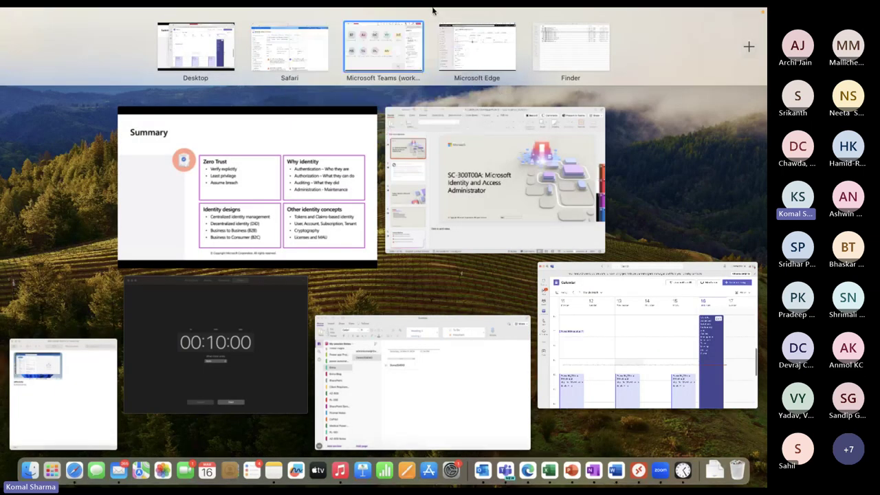
{"action": "left_click", "coordinate": [485, 65]}
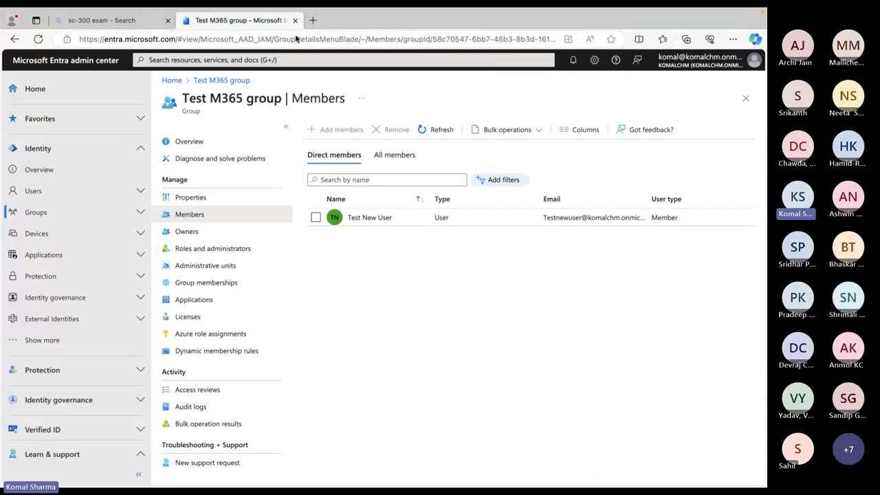
Go to Users > All users > User settings to see the guest user access options
{"action": "left_click", "coordinate": [36, 195]}
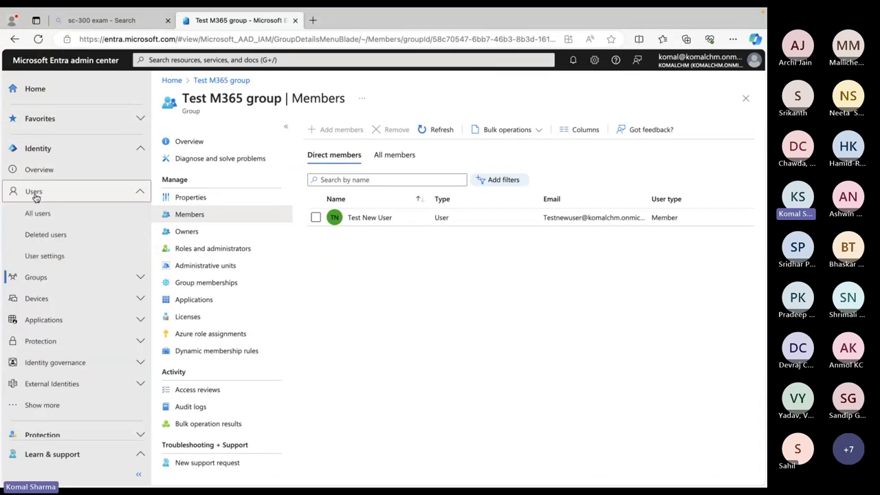
{"action": "left_click", "coordinate": [37, 217]}
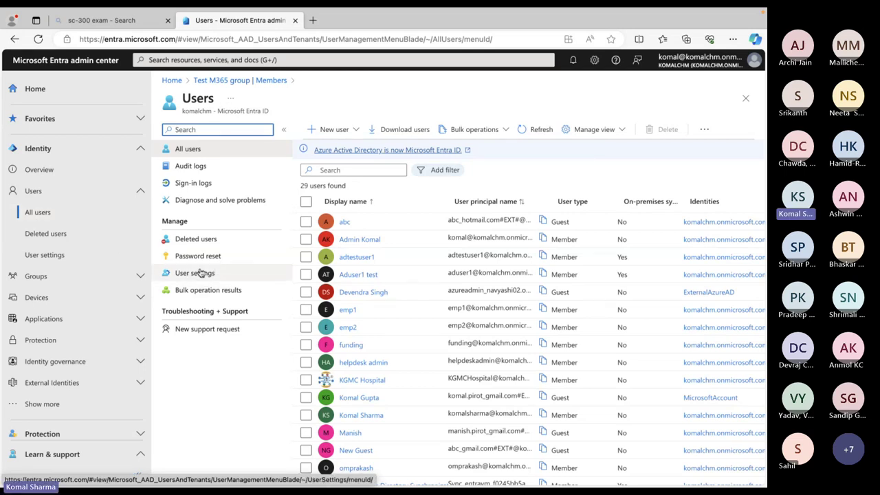
{"action": "left_click", "coordinate": [195, 275]}
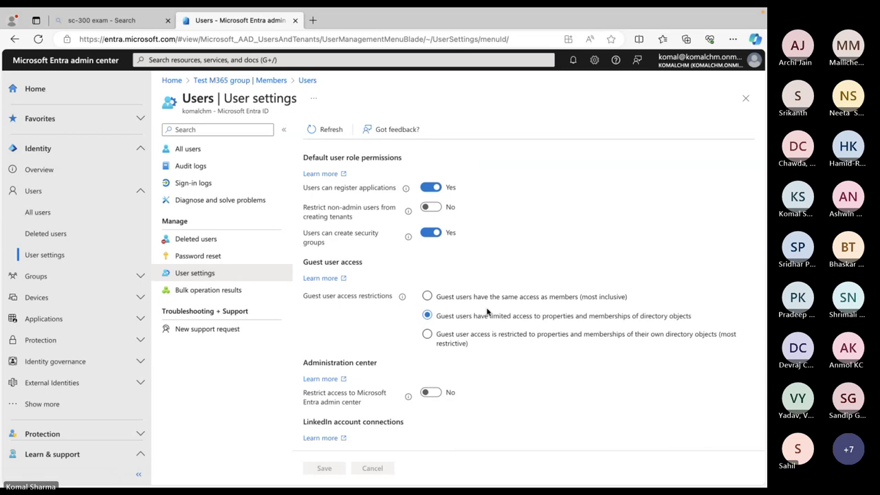
Scroll the User settings page down to the External users section
{"action": "scroll", "coordinate": [487, 312], "scroll_direction": "down", "scroll_amount": 1}
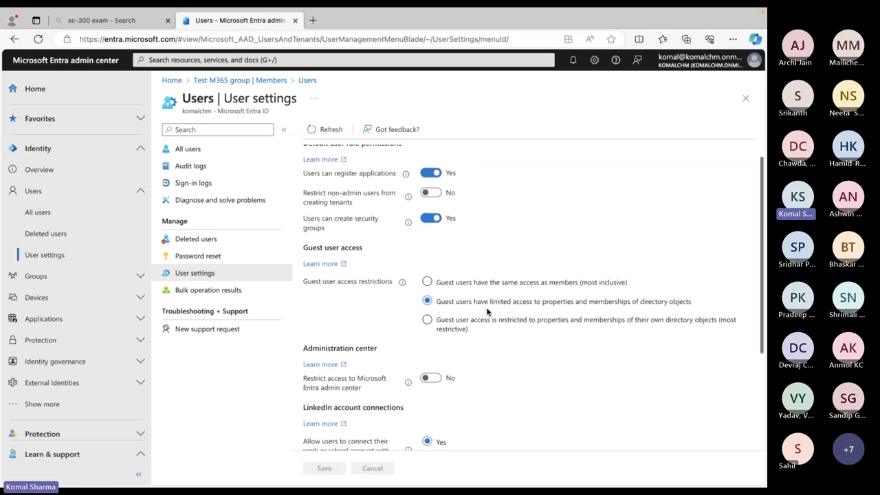
{"action": "scroll", "coordinate": [487, 312], "scroll_direction": "down", "scroll_amount": 3}
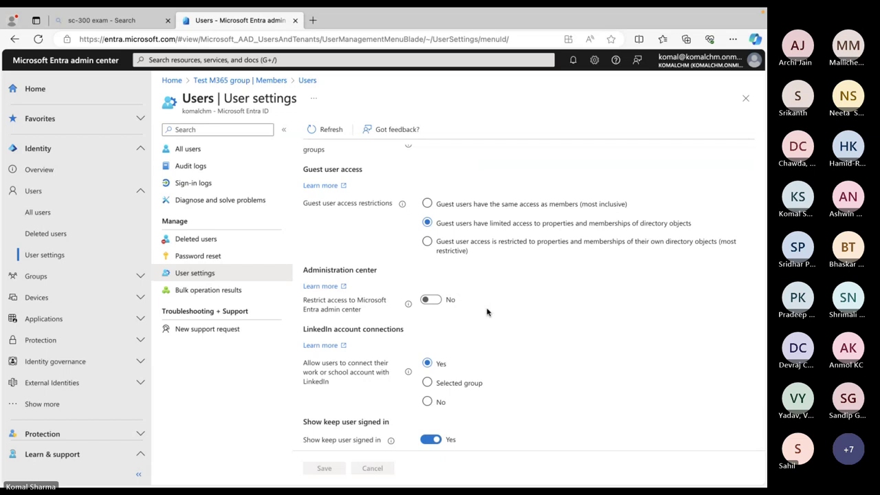
{"action": "scroll", "coordinate": [487, 312], "scroll_direction": "down", "scroll_amount": 1}
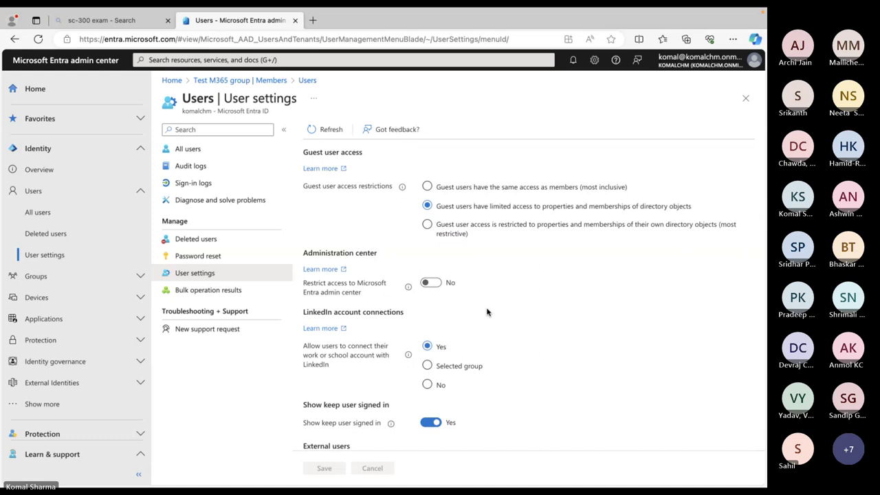
{"action": "scroll", "coordinate": [487, 311], "scroll_direction": "down", "scroll_amount": 3}
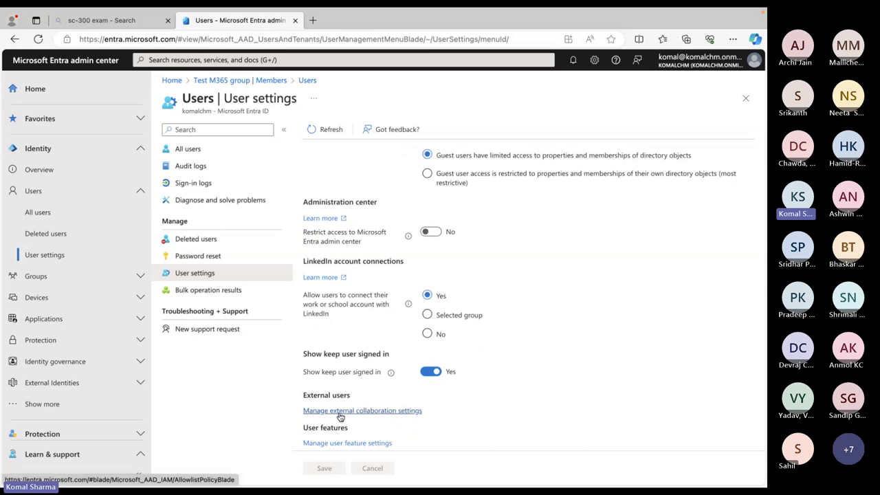
Open Manage external collaboration settings and review the guest invite settings and collaboration restrictions
{"action": "left_click", "coordinate": [388, 411]}
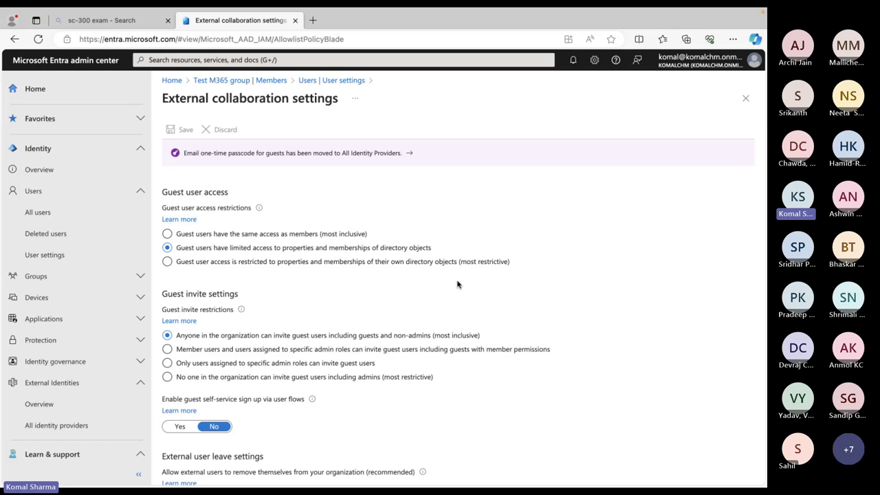
{"action": "scroll", "coordinate": [457, 284], "scroll_direction": "down", "scroll_amount": 1}
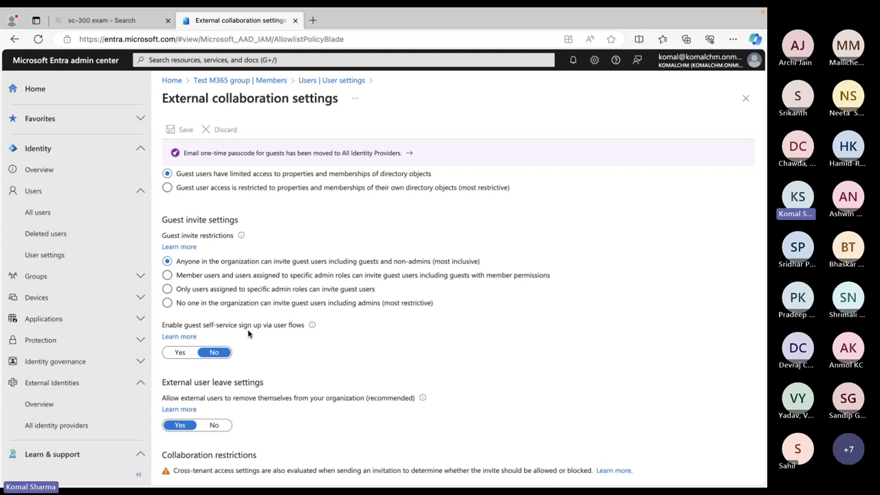
{"action": "scroll", "coordinate": [248, 333], "scroll_direction": "down", "scroll_amount": 1}
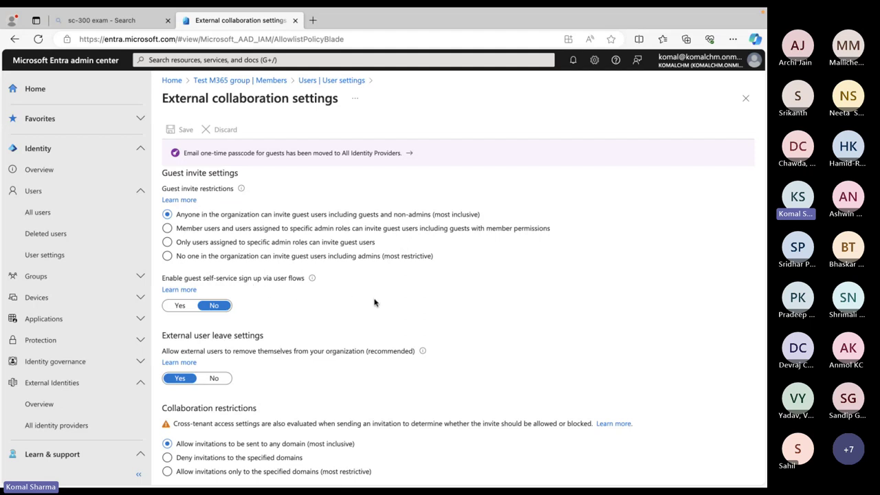
{"action": "scroll", "coordinate": [375, 303], "scroll_direction": "down", "scroll_amount": 1}
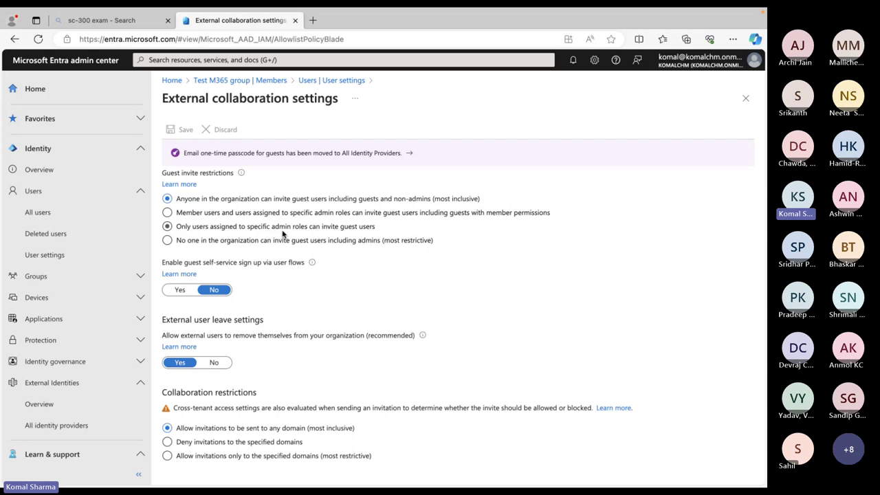
Limit guest invitations to users assigned to specific admin roles and save
{"action": "left_click", "coordinate": [167, 227]}
{"action": "left_click", "coordinate": [176, 130]}
{"action": "left_click", "coordinate": [39, 215]}
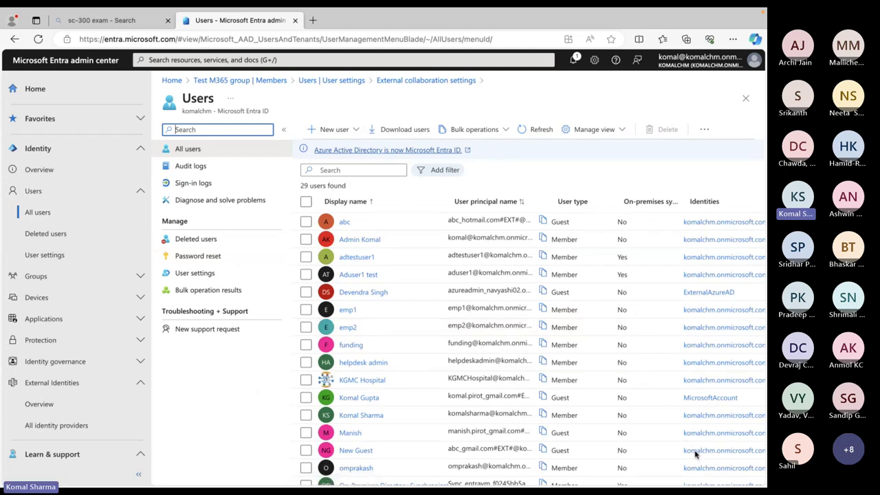
{"action": "scroll", "coordinate": [492, 348], "scroll_direction": "down", "scroll_amount": 1}
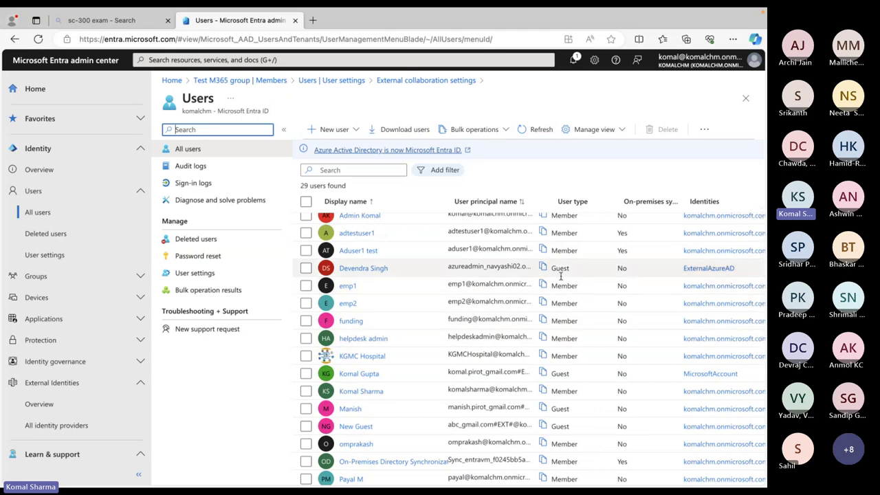
{"action": "scroll", "coordinate": [561, 275], "scroll_direction": "down", "scroll_amount": 2}
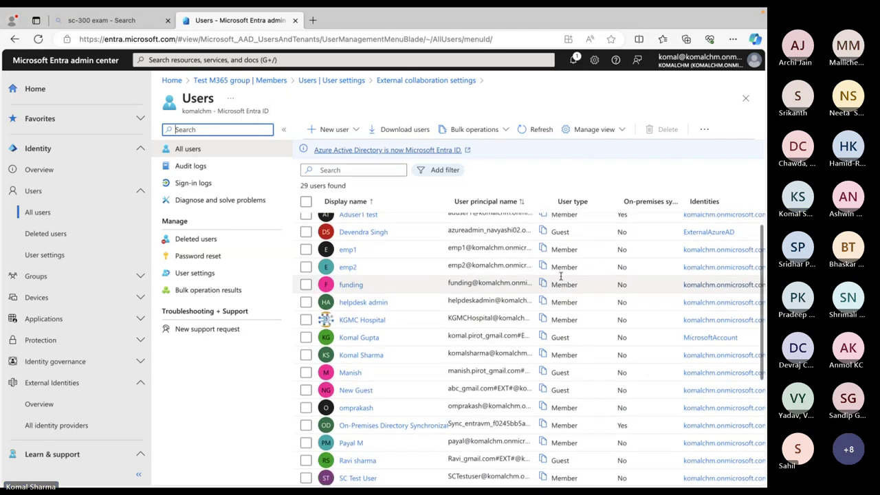
{"action": "scroll", "coordinate": [561, 275], "scroll_direction": "down", "scroll_amount": 4}
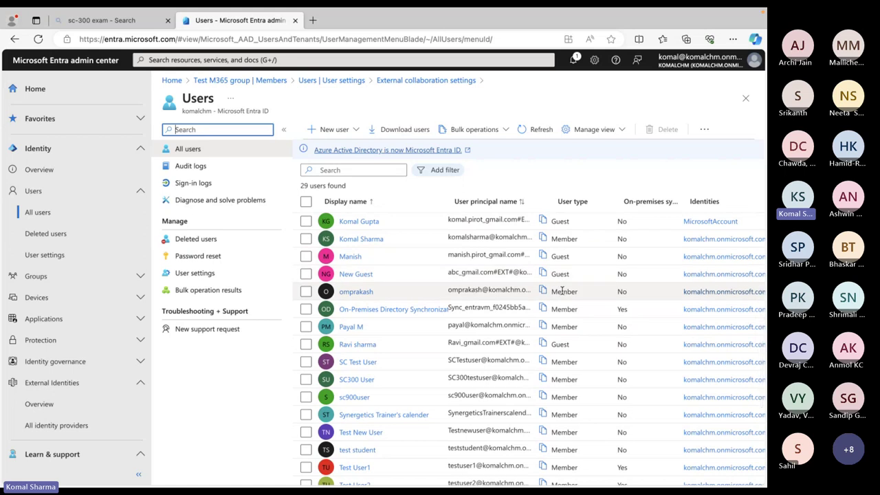
{"action": "scroll", "coordinate": [562, 292], "scroll_direction": "down", "scroll_amount": 2}
{"action": "scroll", "coordinate": [562, 292], "scroll_direction": "up", "scroll_amount": 10}
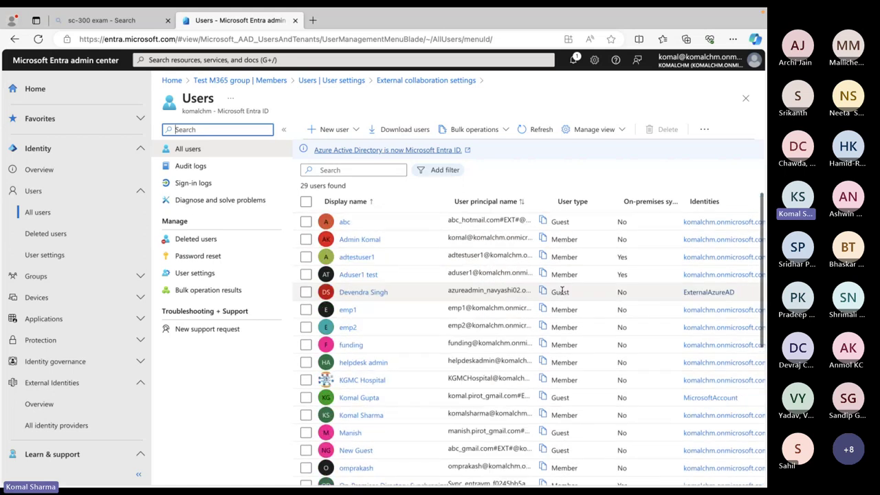
Start a New user > Invite external user form and enter the guest's e-mail address
{"action": "left_click", "coordinate": [356, 132]}
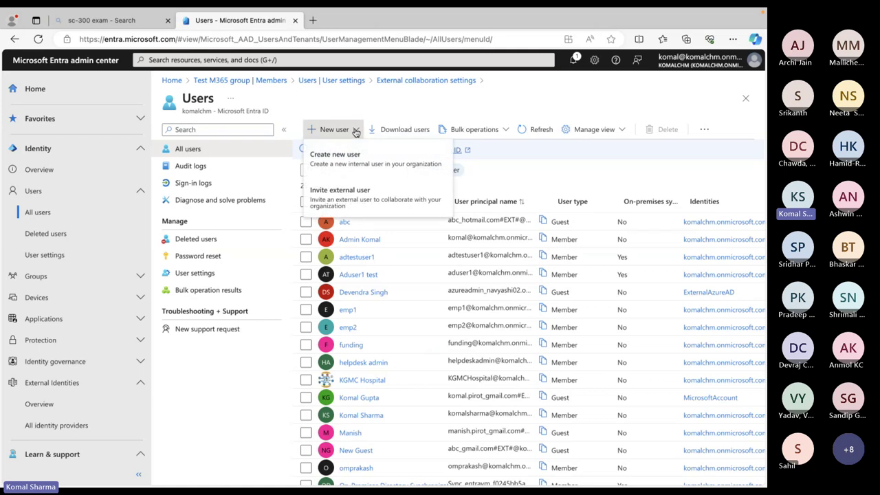
{"action": "left_click", "coordinate": [339, 202]}
{"action": "left_click", "coordinate": [324, 214]}
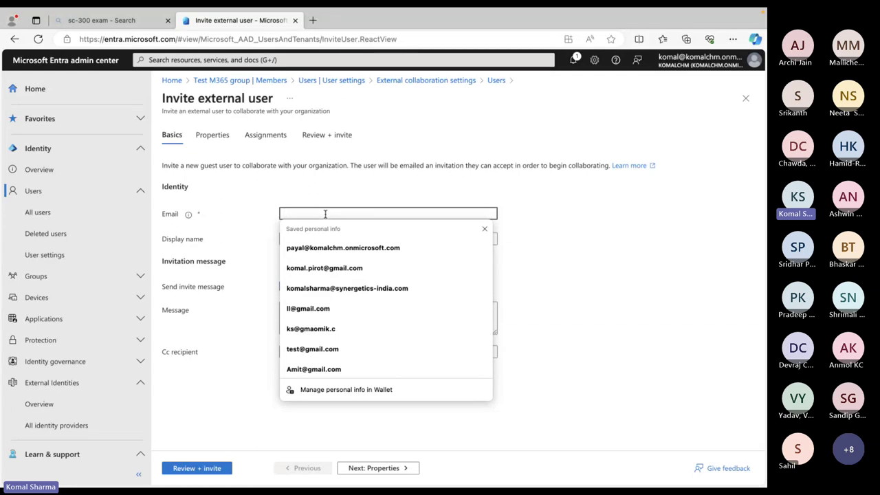
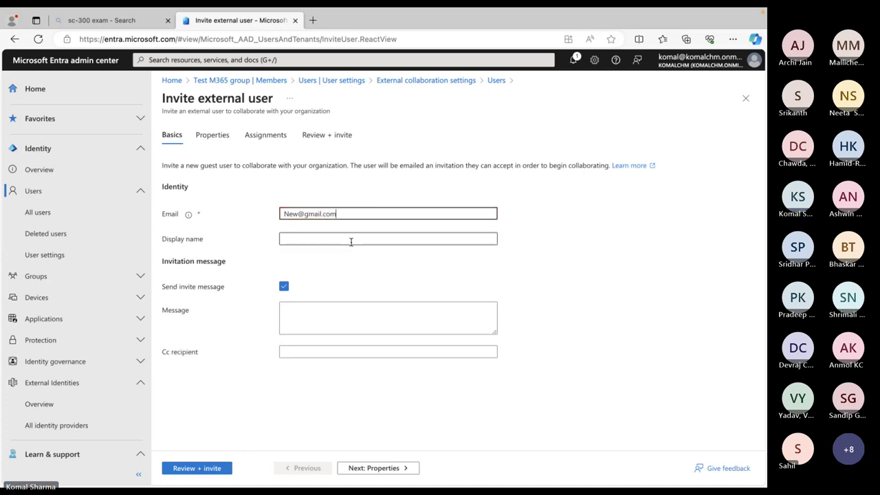
Set display name 'My Guest' and invitation message 'Test', then move to Review + invite
{"action": "left_click", "coordinate": [351, 241]}
{"action": "type", "text": "Te"}
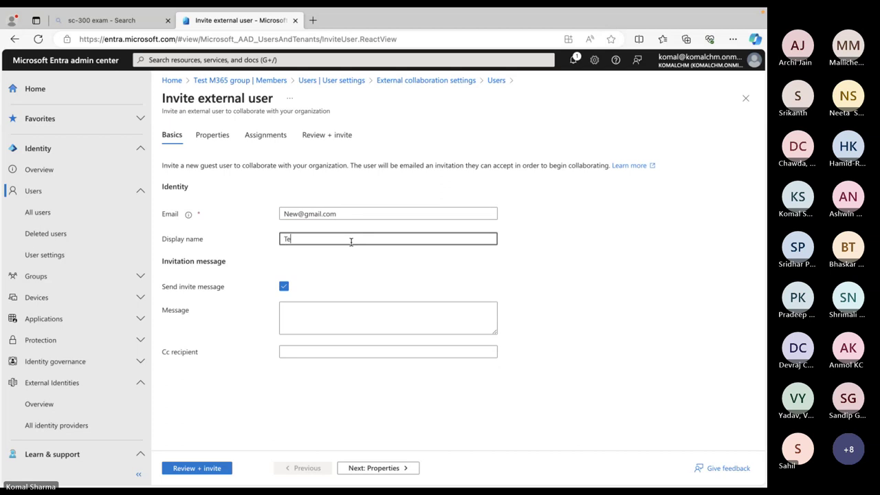
{"action": "key", "text": "BackSpace"}
{"action": "key", "text": "BackSpace"}
{"action": "type", "text": "My Guest"}
{"action": "left_click", "coordinate": [333, 319]}
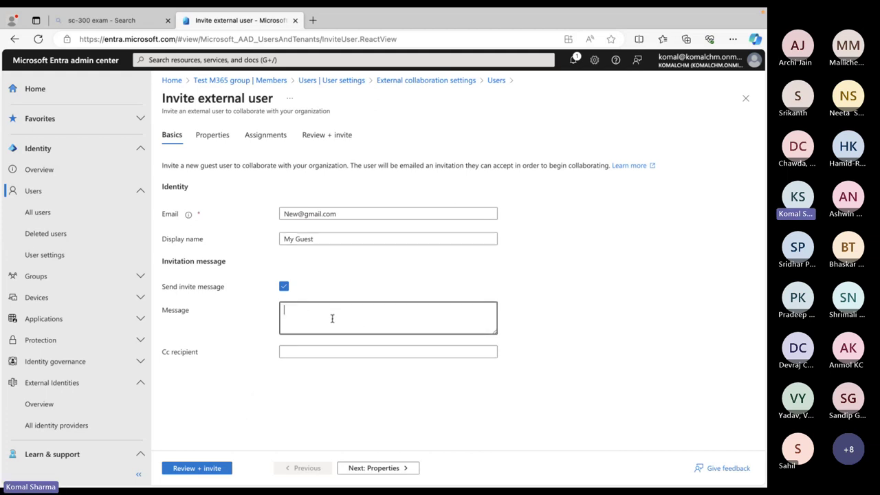
{"action": "type", "text": "Test"}
{"action": "left_click", "coordinate": [201, 468]}
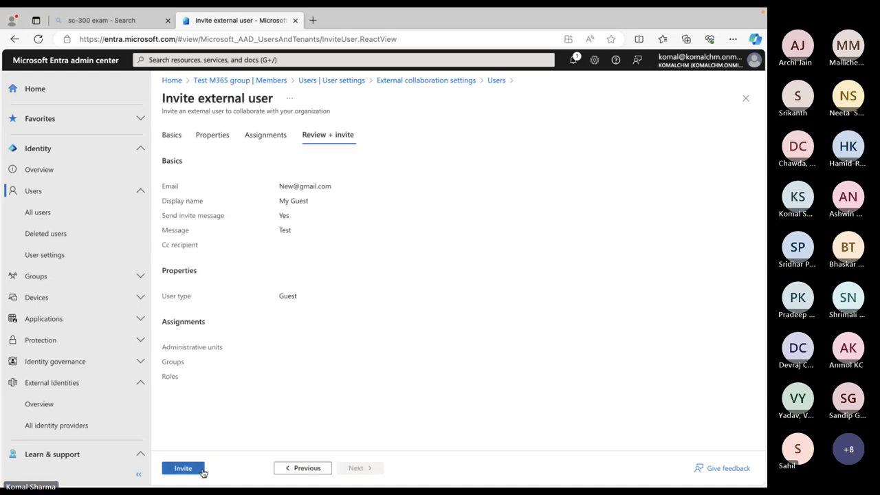
Send the invitation, confirm the New Guest profile shows user type Guest, and return to All users
{"action": "left_click", "coordinate": [184, 469]}
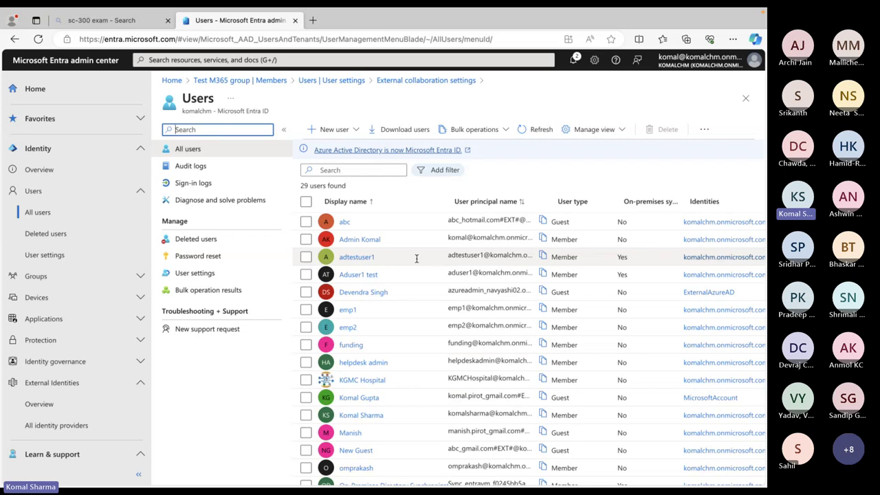
{"action": "left_click", "coordinate": [378, 172]}
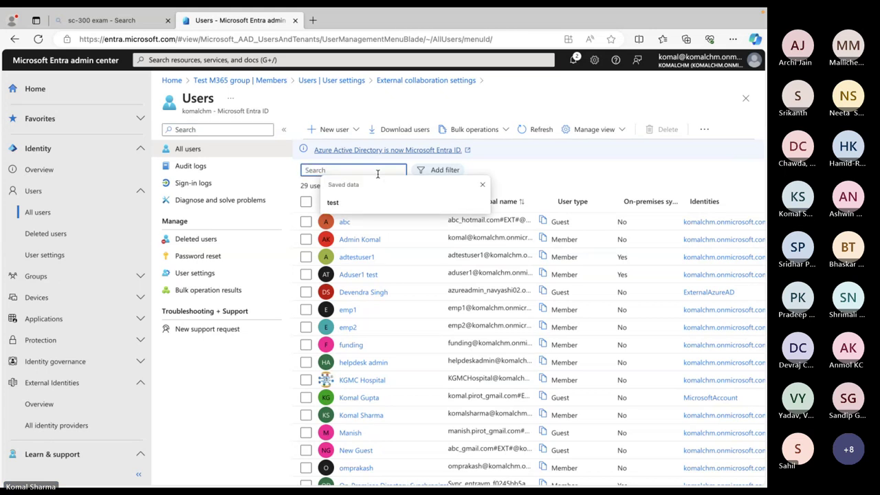
{"action": "scroll", "coordinate": [392, 346], "scroll_direction": "down", "scroll_amount": 3}
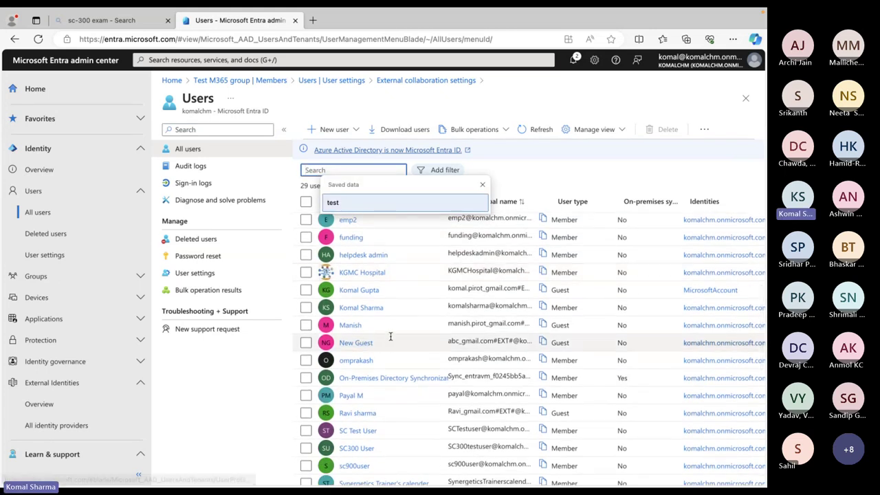
{"action": "left_click", "coordinate": [352, 344]}
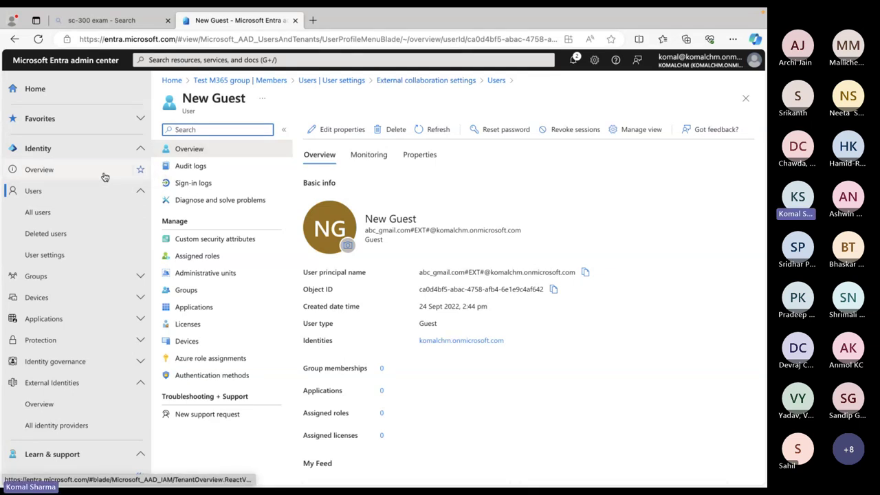
{"action": "left_click", "coordinate": [37, 213]}
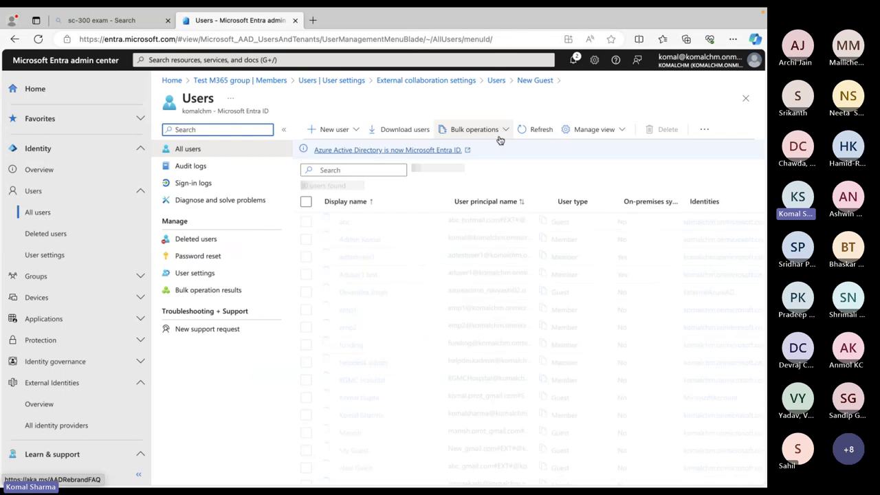
{"action": "left_click", "coordinate": [490, 132]}
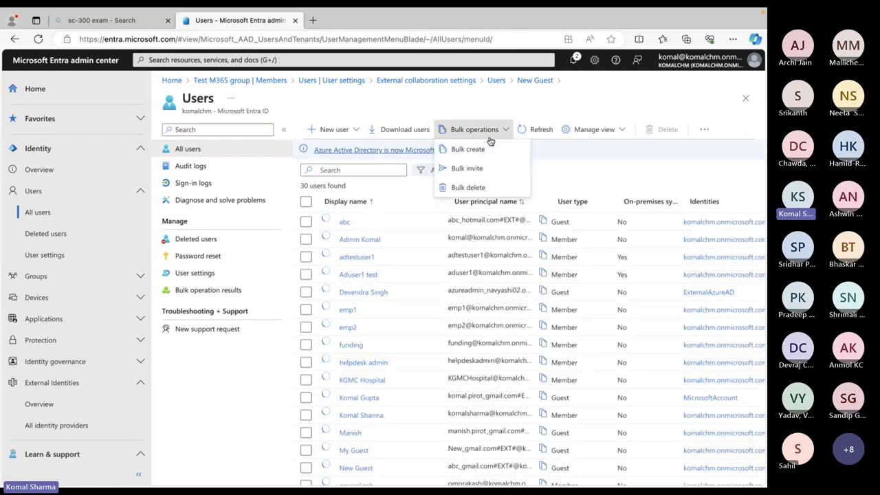
{"action": "left_click", "coordinate": [477, 171]}
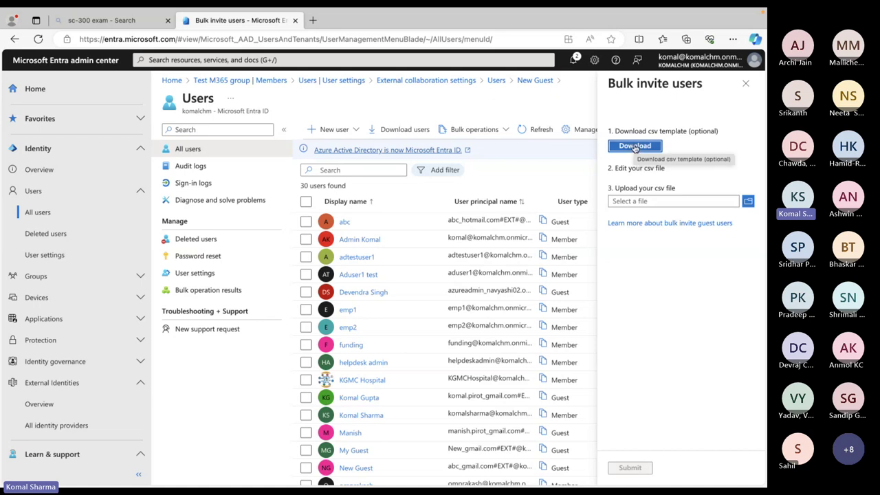
{"action": "left_click", "coordinate": [746, 83]}
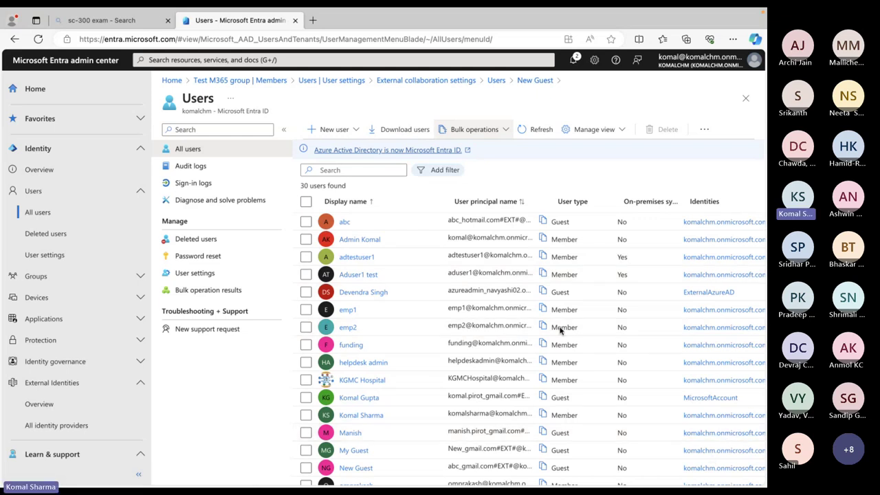
Check the Teams meeting, then return to Edge and switch to the 'sc-300 exam' search results tab
{"action": "key", "text": "ctrl+Left"}
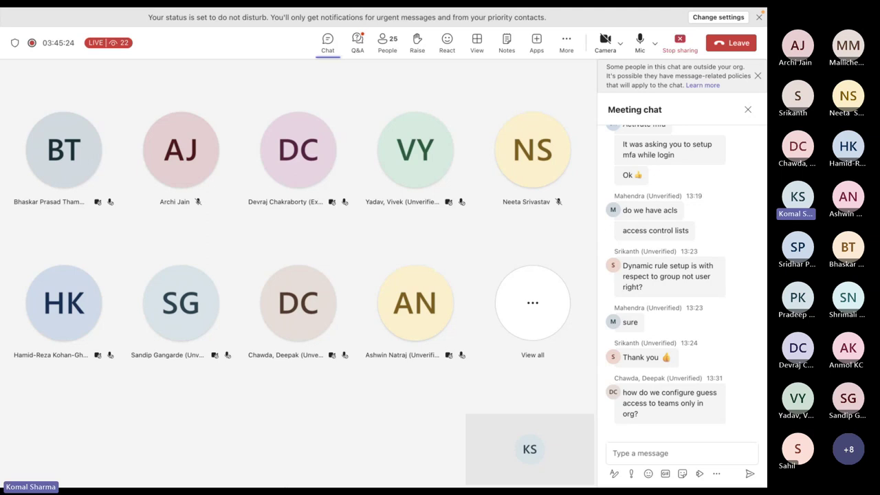
{"action": "key", "text": "ctrl+Up"}
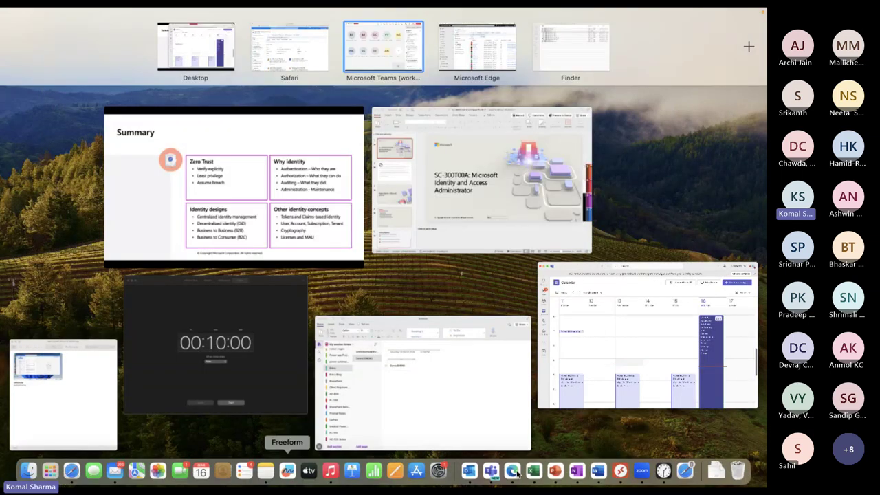
{"action": "left_click", "coordinate": [515, 472]}
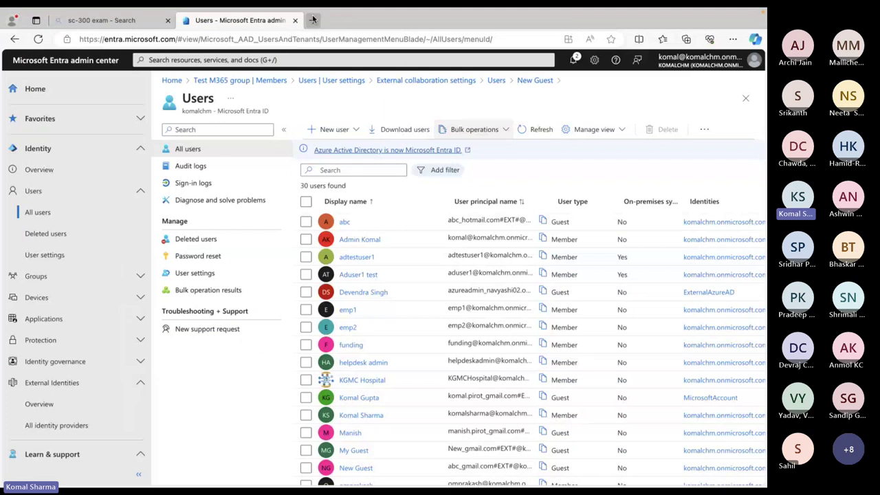
{"action": "left_click", "coordinate": [125, 21]}
Search the web for 'add guest user to teams' in Edge
{"action": "left_click", "coordinate": [150, 40]}
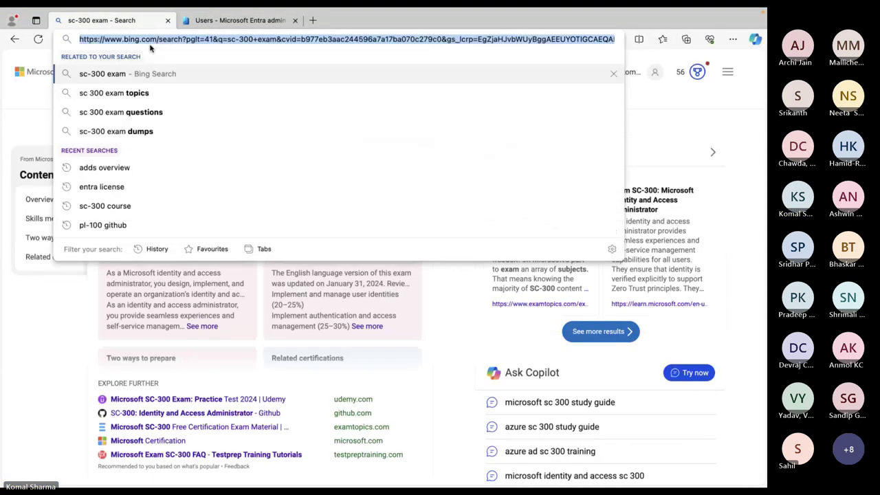
{"action": "type", "text": "add"}
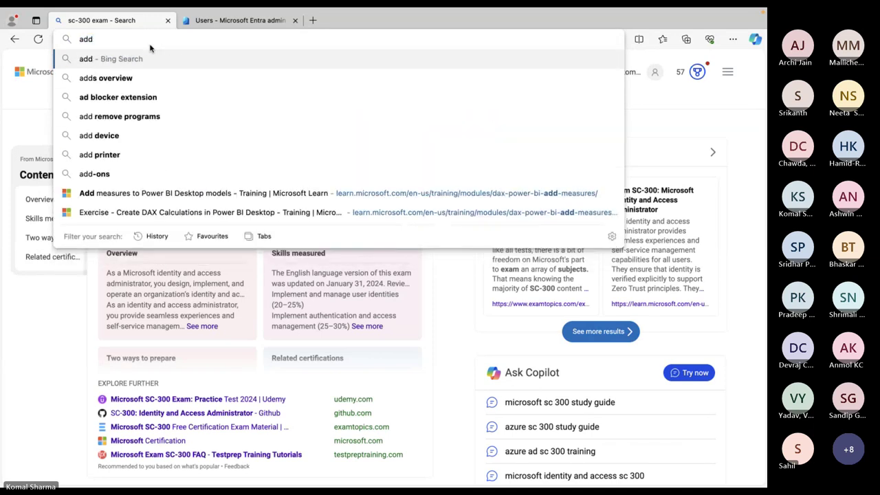
{"action": "type", "text": " guest "}
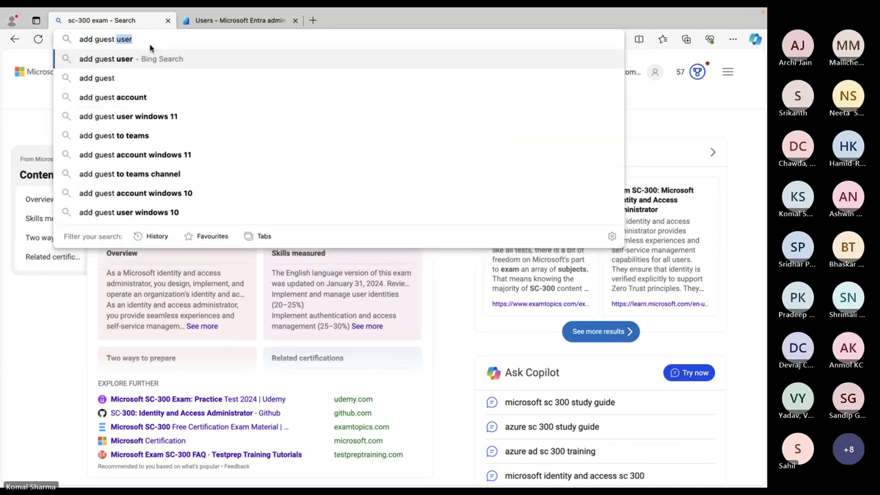
{"action": "type", "text": "user to"}
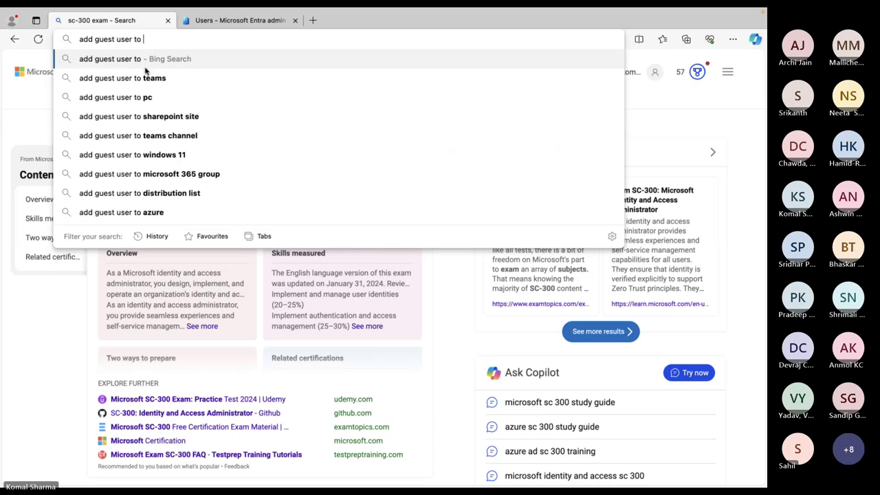
{"action": "left_click", "coordinate": [140, 77]}
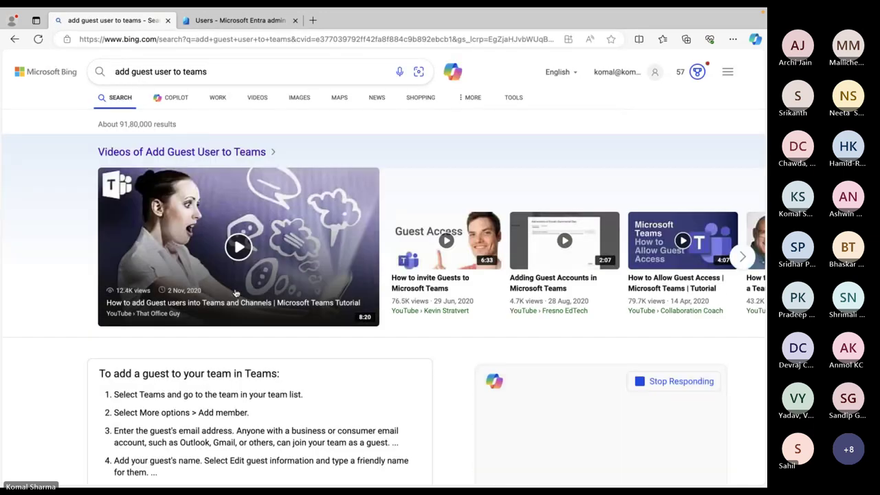
Open the Microsoft Support article on adding guests to a team and copy its link
{"action": "scroll", "coordinate": [238, 297], "scroll_direction": "down", "scroll_amount": 3}
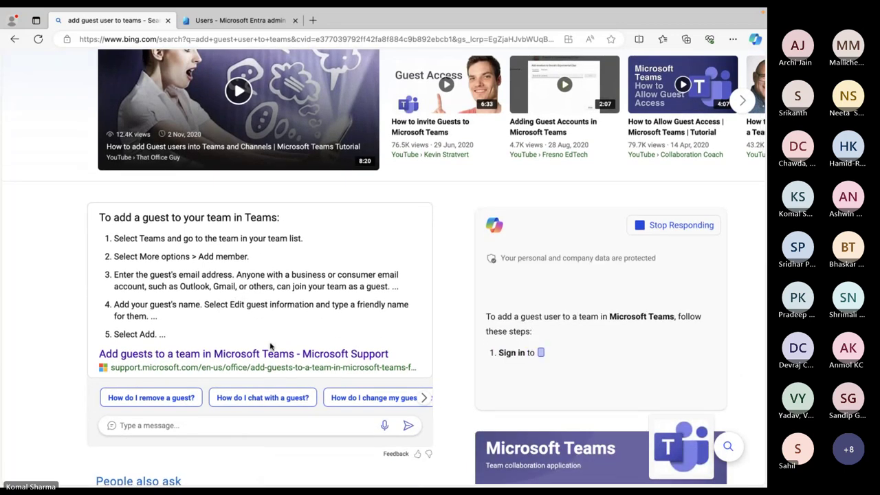
{"action": "left_click", "coordinate": [227, 354]}
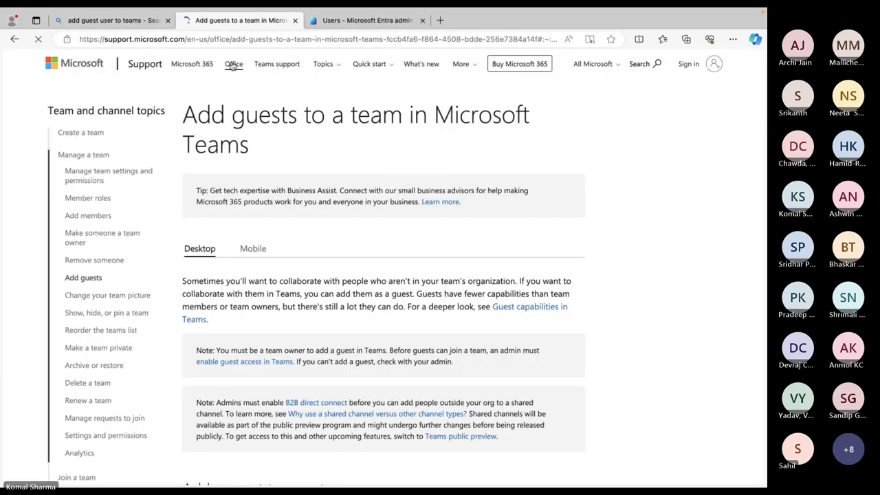
{"action": "left_click", "coordinate": [248, 41]}
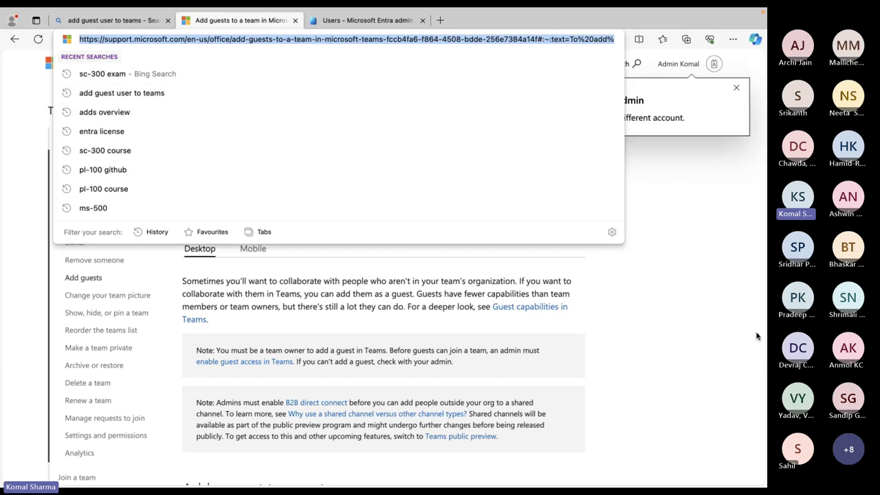
{"action": "key", "text": "alt+Tab"}
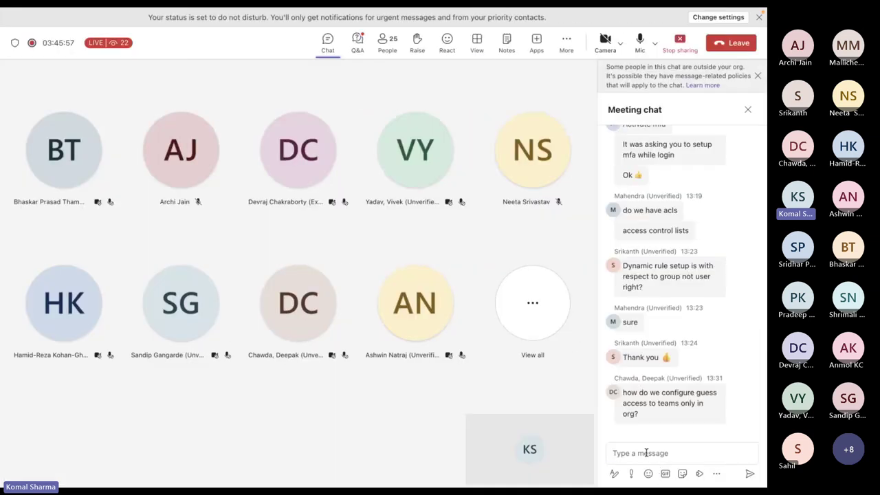
Paste and send the support article link in the Teams meeting chat
{"action": "left_click", "coordinate": [646, 453]}
{"action": "type", "text": "Add guests to a team in Microsoft Teams - Microsoft Support"}
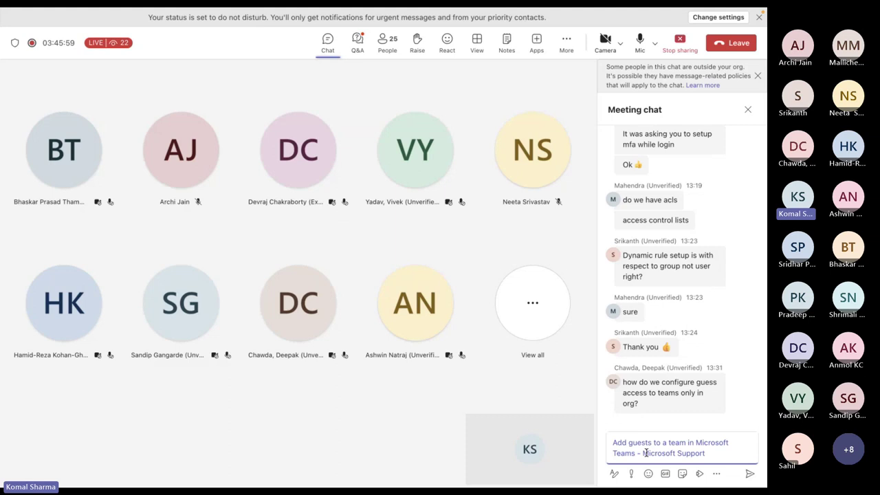
{"action": "key", "text": "Return"}
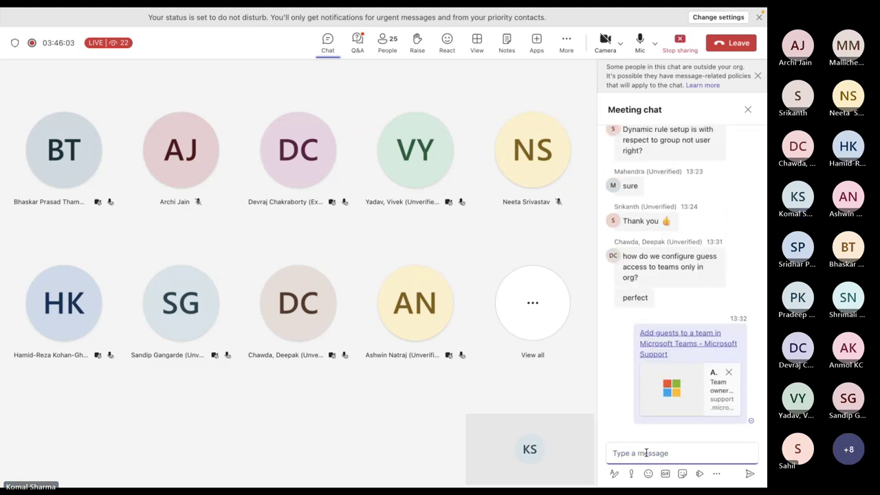
{"action": "key", "text": "ctrl+Up"}
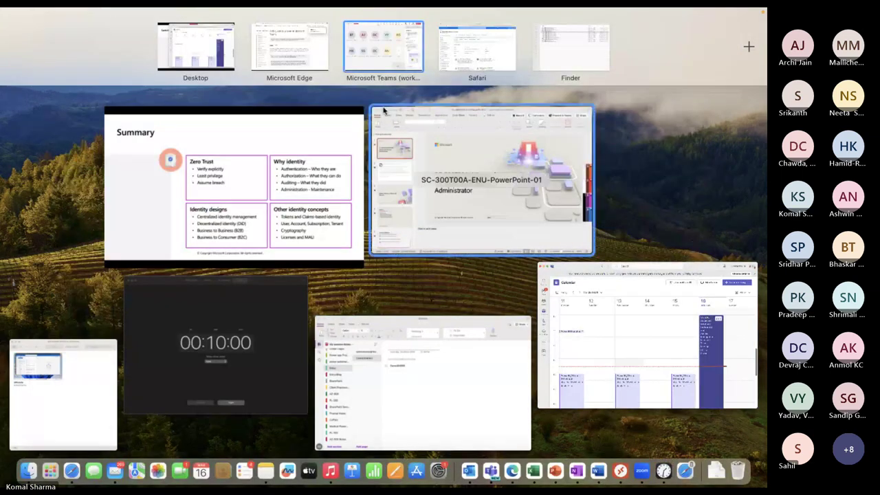
Read through the 'Add guests to a team in Microsoft Teams' article in Edge, then close its tab
{"action": "left_click", "coordinate": [307, 62]}
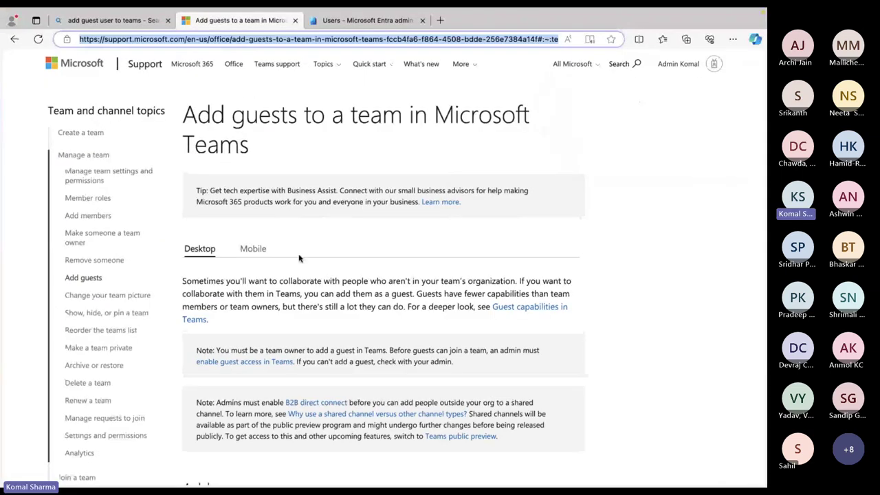
{"action": "scroll", "coordinate": [299, 256], "scroll_direction": "down", "scroll_amount": 5}
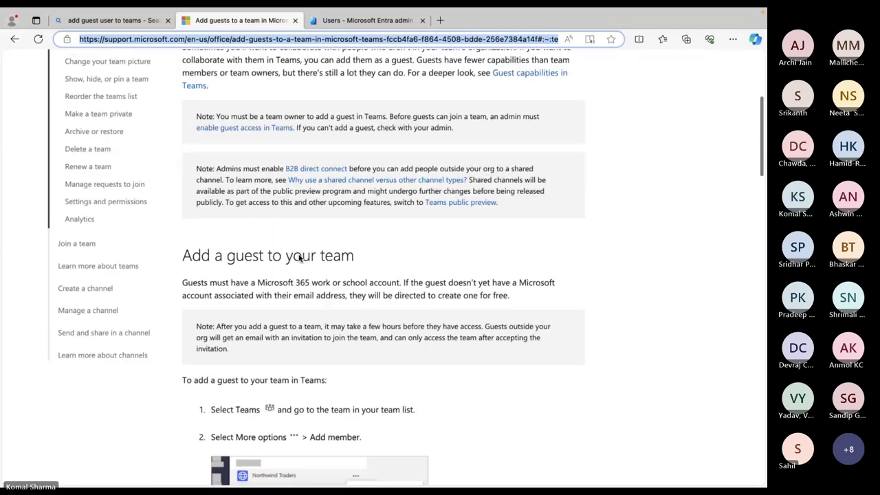
{"action": "scroll", "coordinate": [299, 256], "scroll_direction": "down", "scroll_amount": 5}
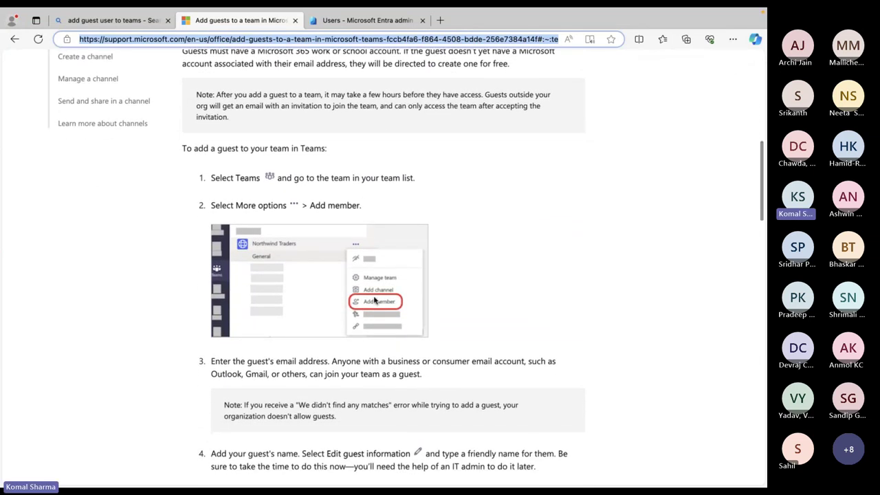
{"action": "scroll", "coordinate": [375, 301], "scroll_direction": "down", "scroll_amount": 3}
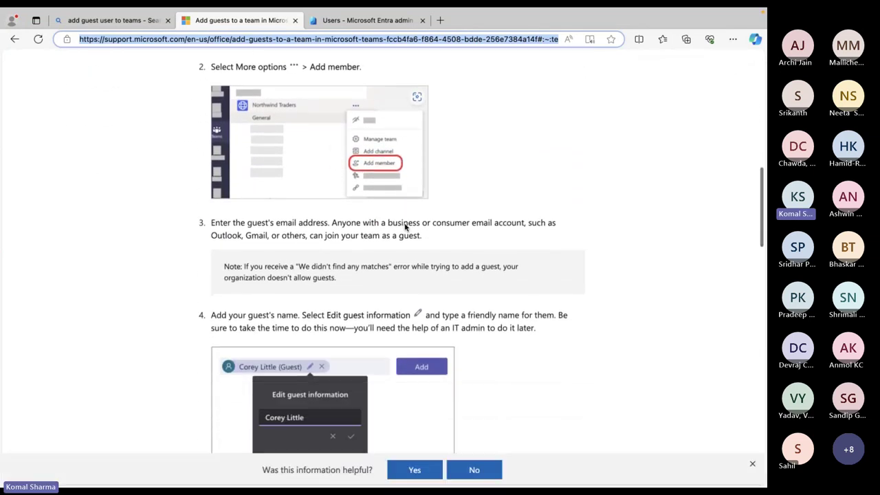
{"action": "scroll", "coordinate": [405, 227], "scroll_direction": "down", "scroll_amount": 10}
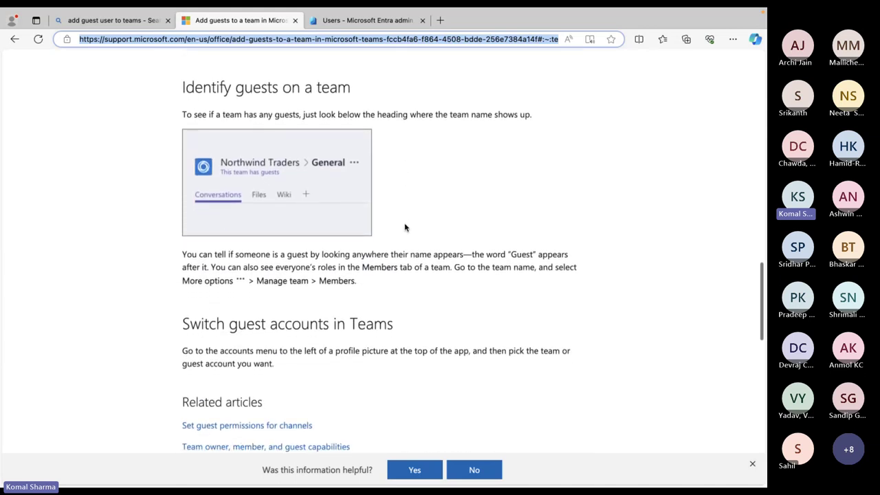
{"action": "scroll", "coordinate": [405, 228], "scroll_direction": "down", "scroll_amount": 4}
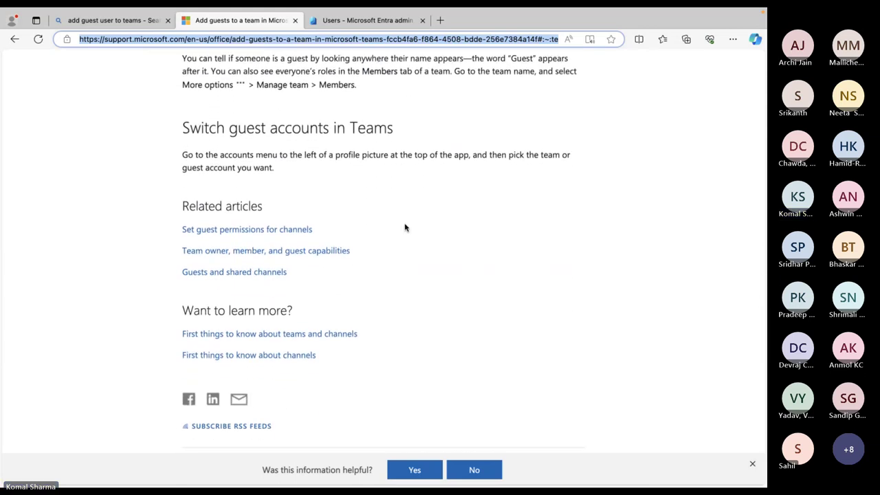
{"action": "scroll", "coordinate": [405, 228], "scroll_direction": "up", "scroll_amount": 14}
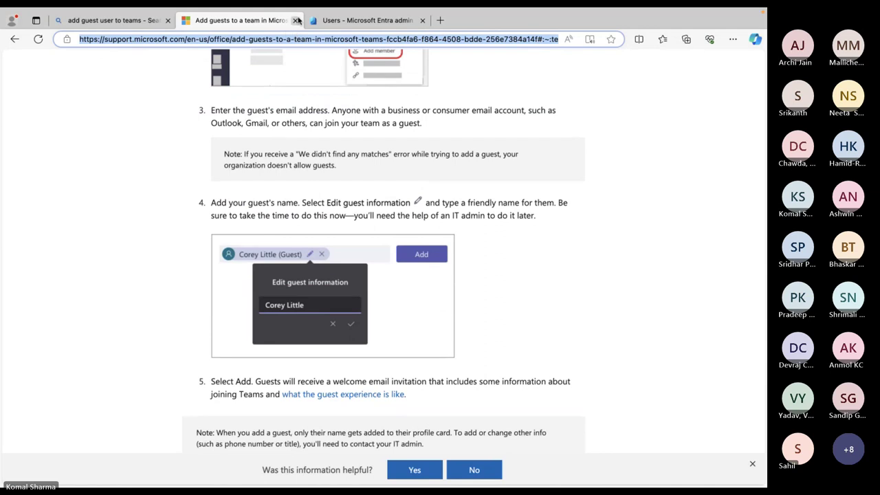
{"action": "left_click", "coordinate": [298, 21]}
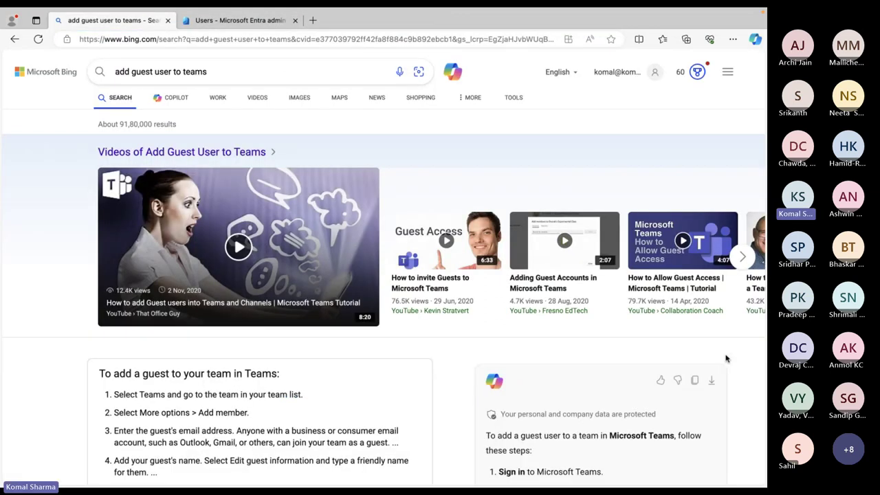
{"action": "key", "text": "ctrl+Up"}
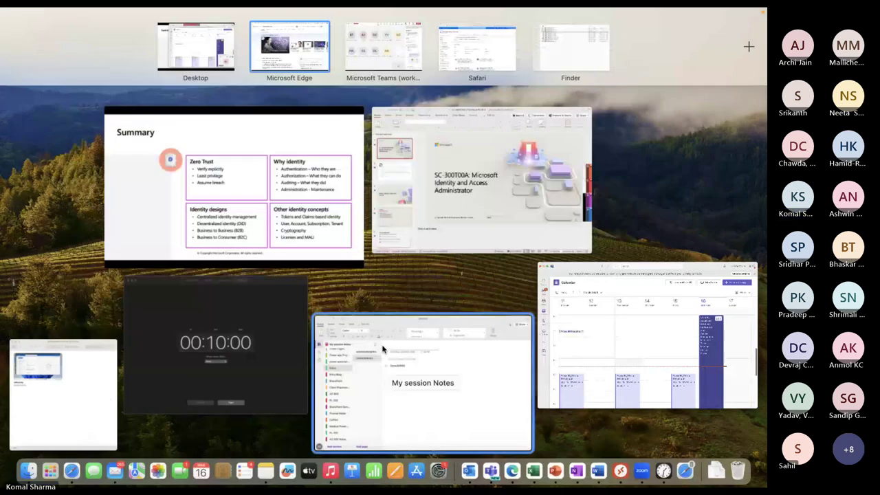
Set the Clock timer's minutes to 45 and start the countdown
{"action": "left_click", "coordinate": [279, 346]}
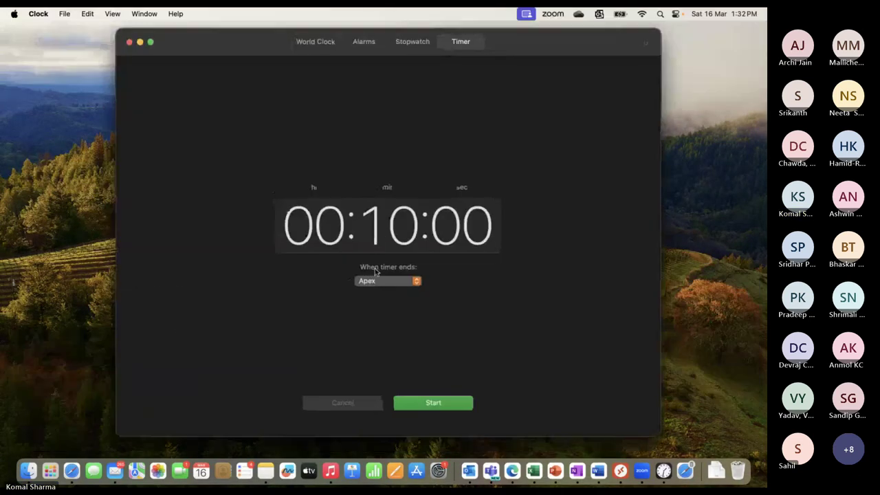
{"action": "left_click", "coordinate": [394, 218]}
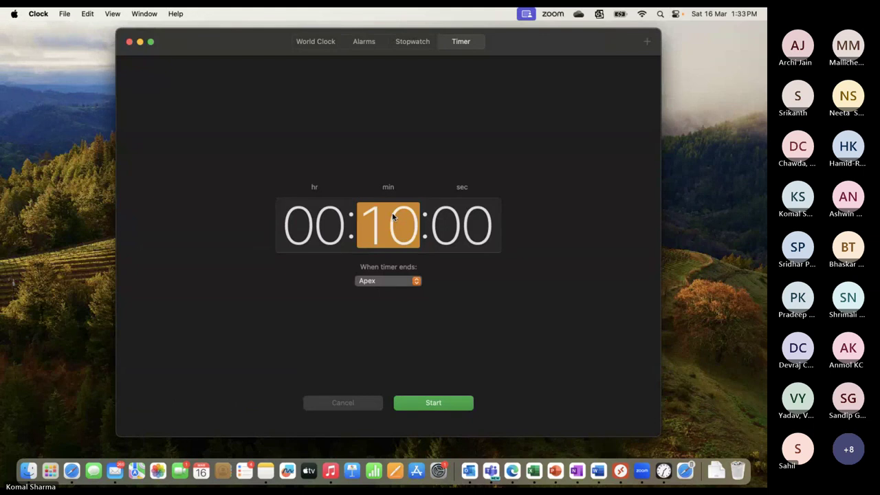
{"action": "type", "text": "45"}
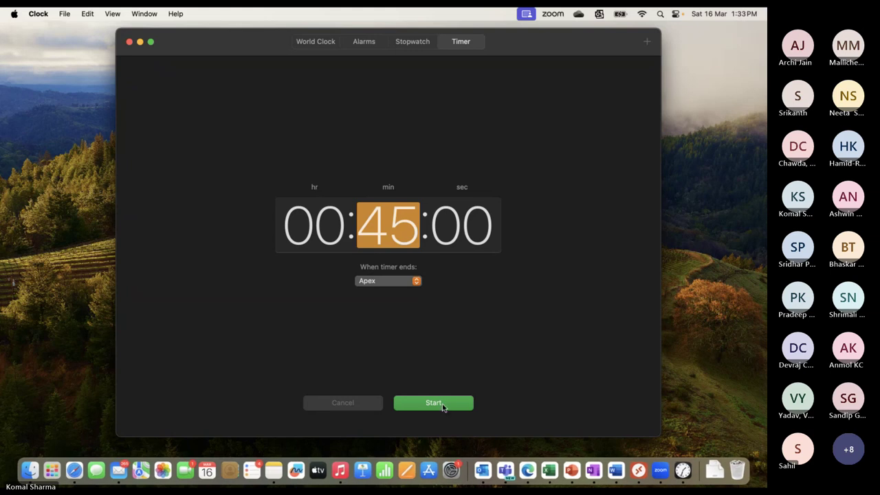
{"action": "left_click", "coordinate": [443, 406]}
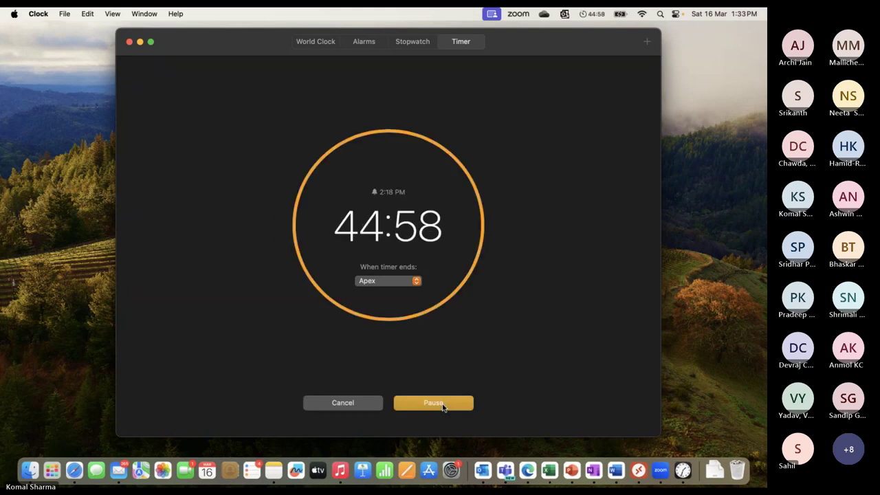